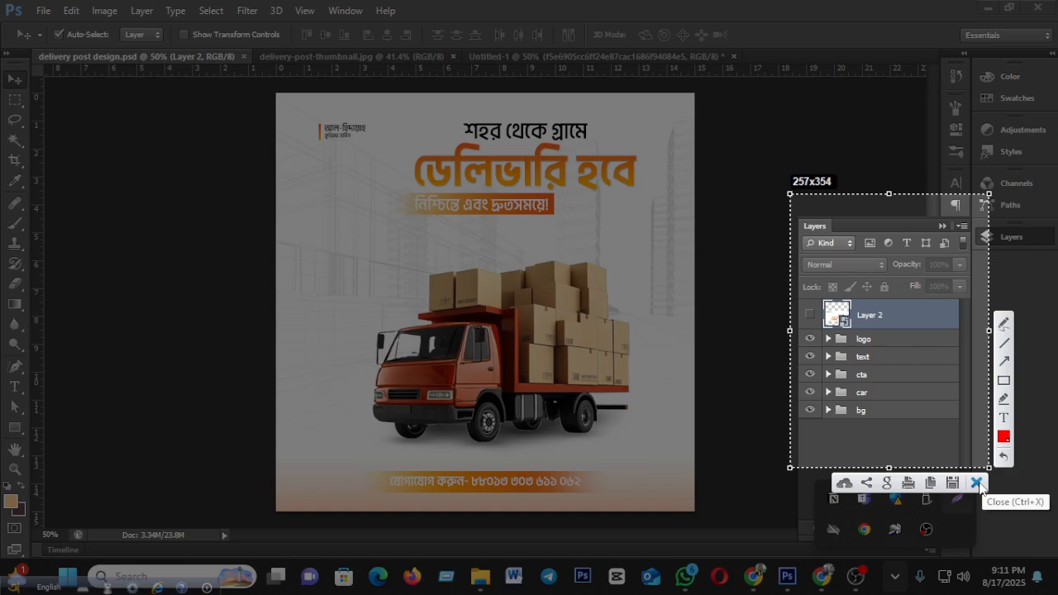
Step: Dismiss the screen capture and hide the logo, text, cta and car groups so only the bg group shows
left_click(976, 483)
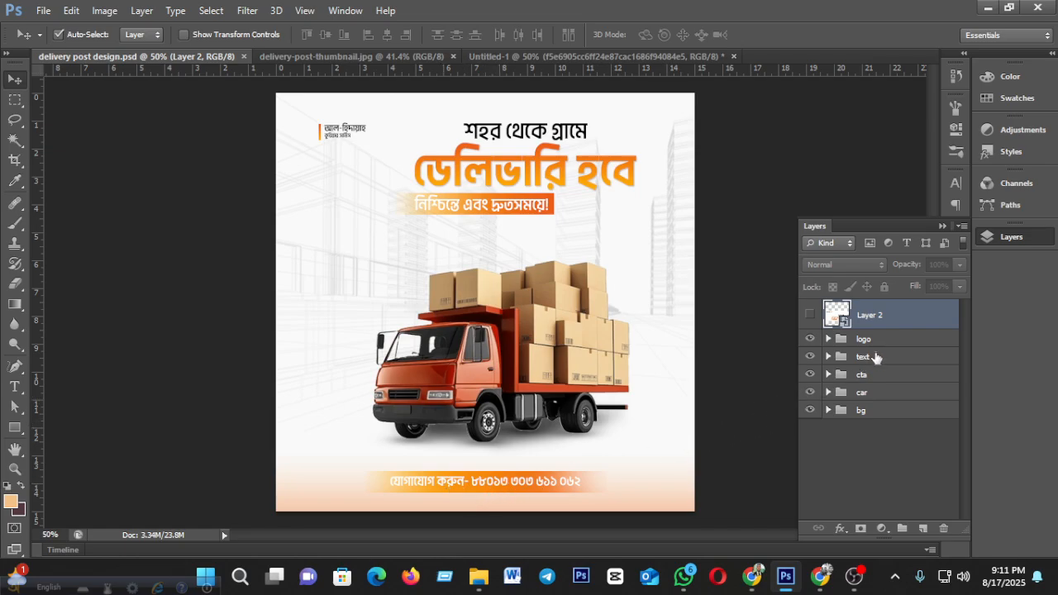
left_click(810, 356)
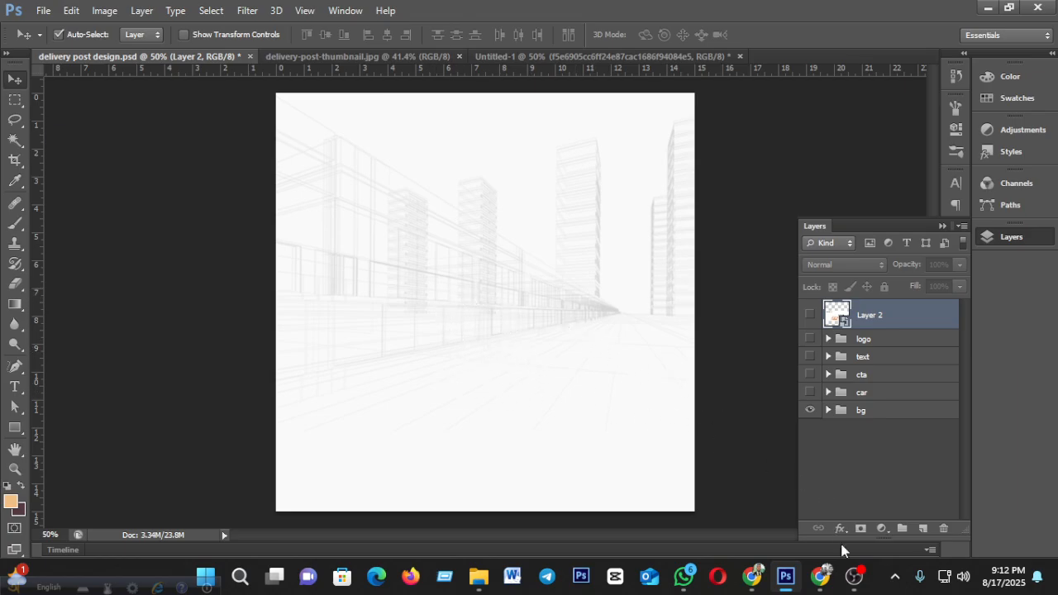
Step: Switch to Pinterest in Chrome and search for "bulding png"
left_click(753, 576)
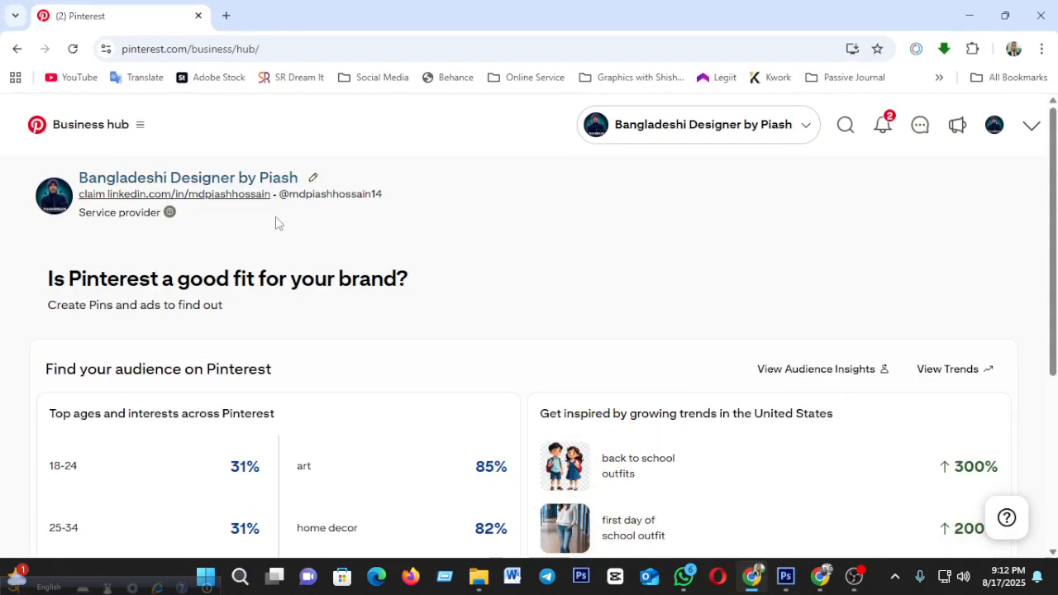
left_click(845, 129)
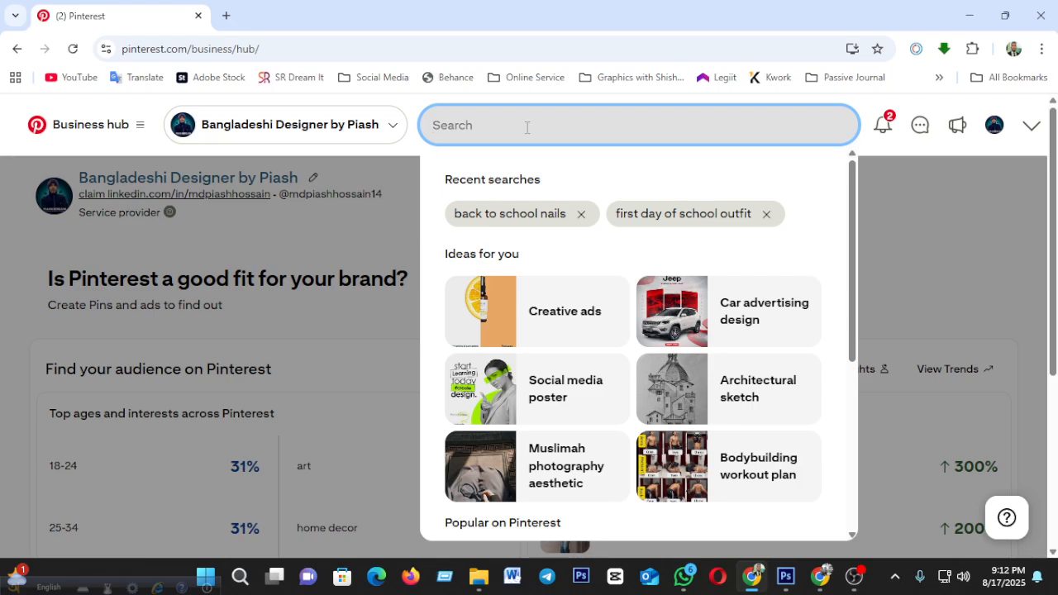
type("buling")
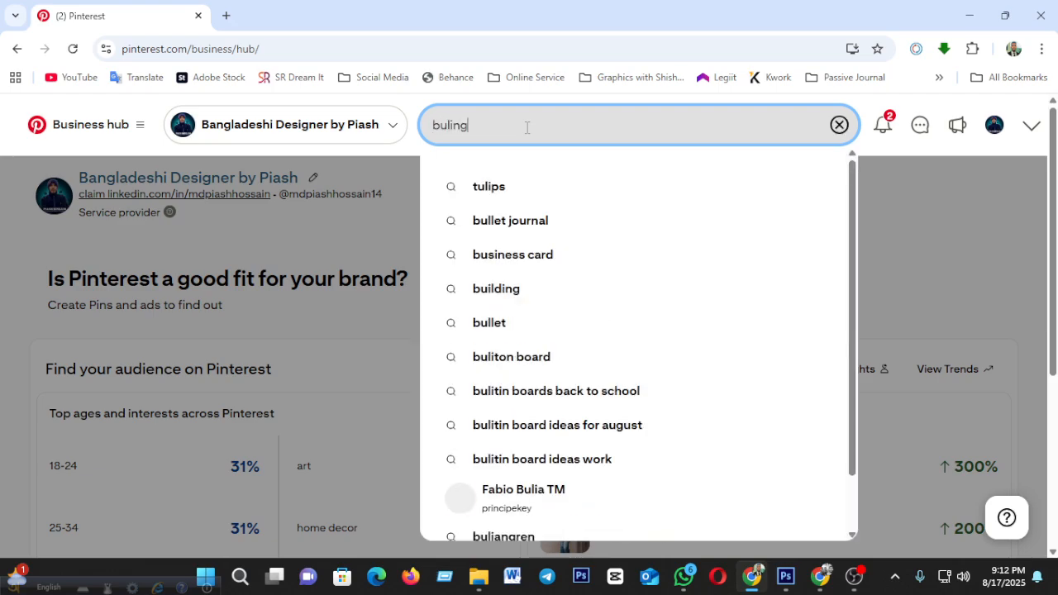
type(" p")
key("BackSpace")
key("BackSpace")
key("BackSpace")
key("BackSpace")
key("BackSpace")
type("ding pnh")
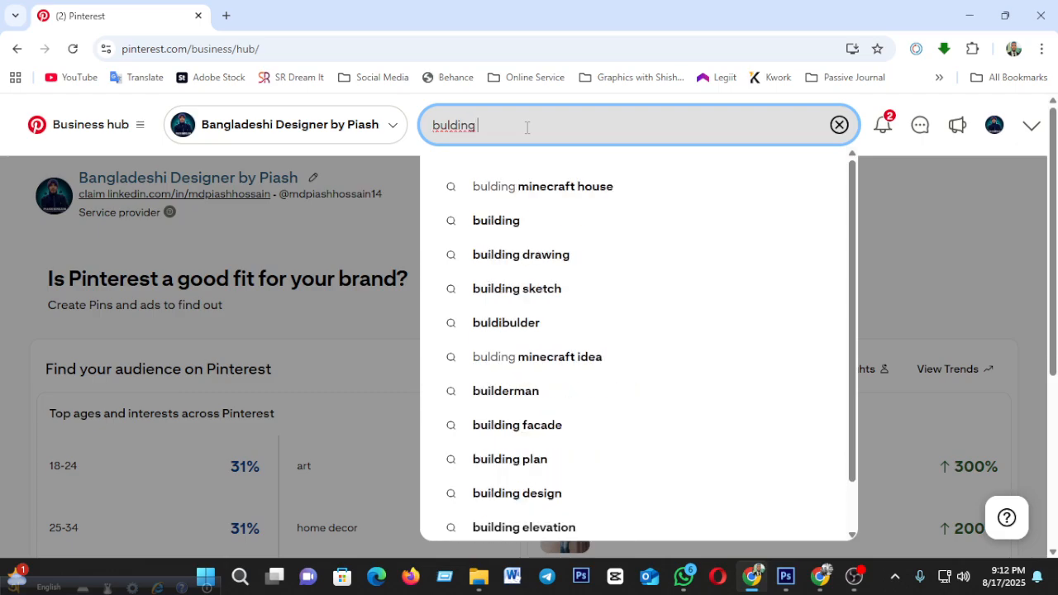
key("Return")
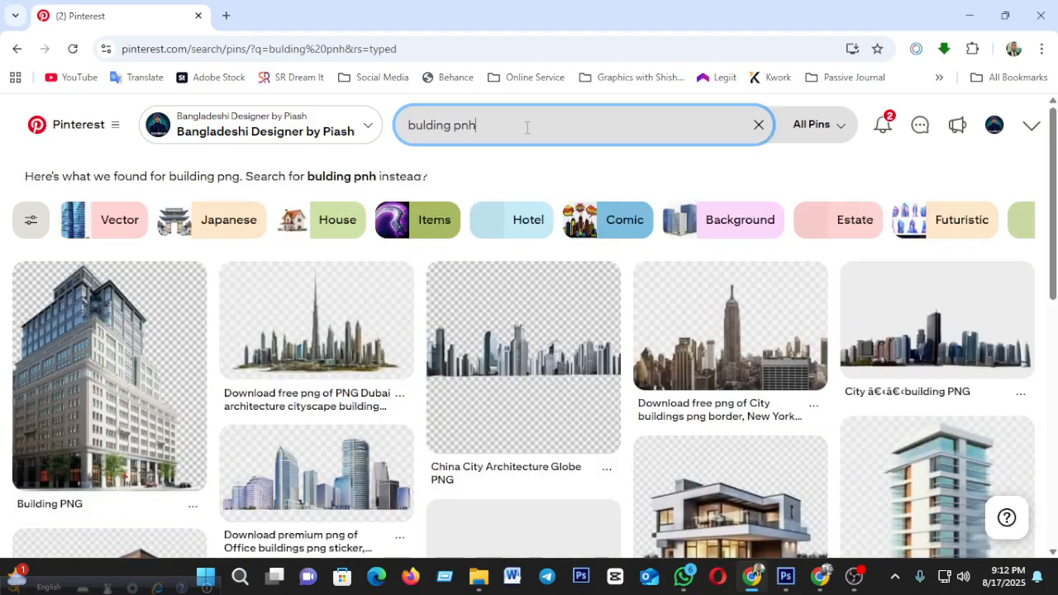
left_click(527, 127)
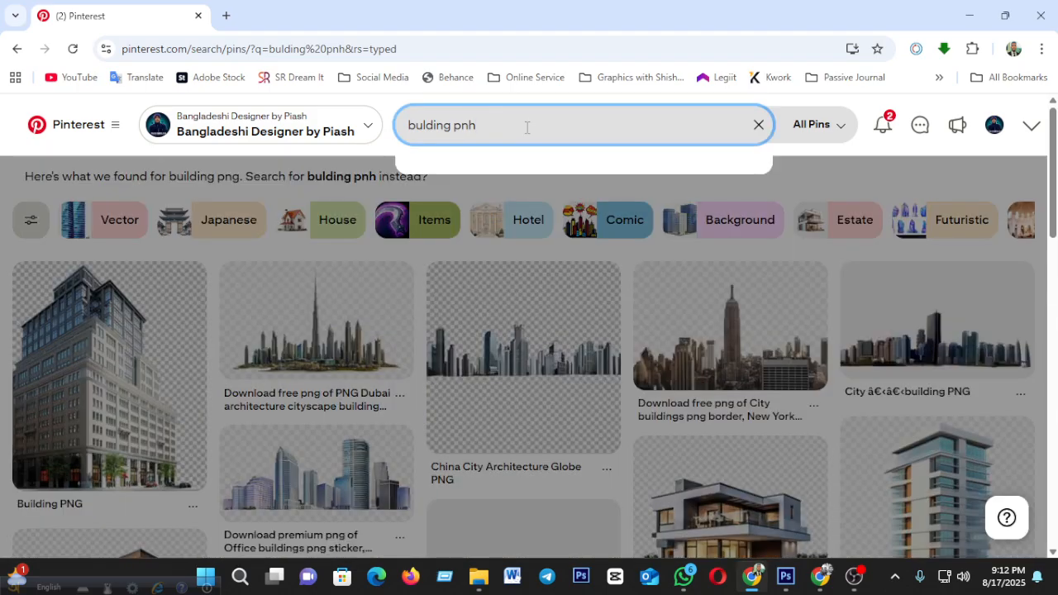
key("BackSpace")
type("g")
key("Return")
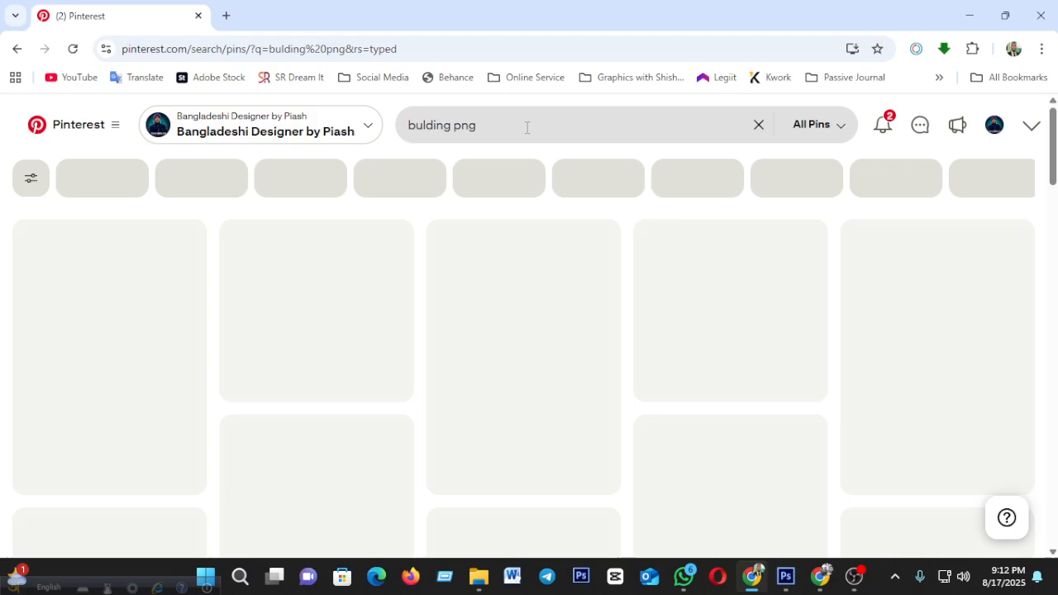
Step: Open the Architectural Building Line Draft pin, and from its related pins open the Architecture PNG Images street perspective
scroll(703, 348, "down", 6)
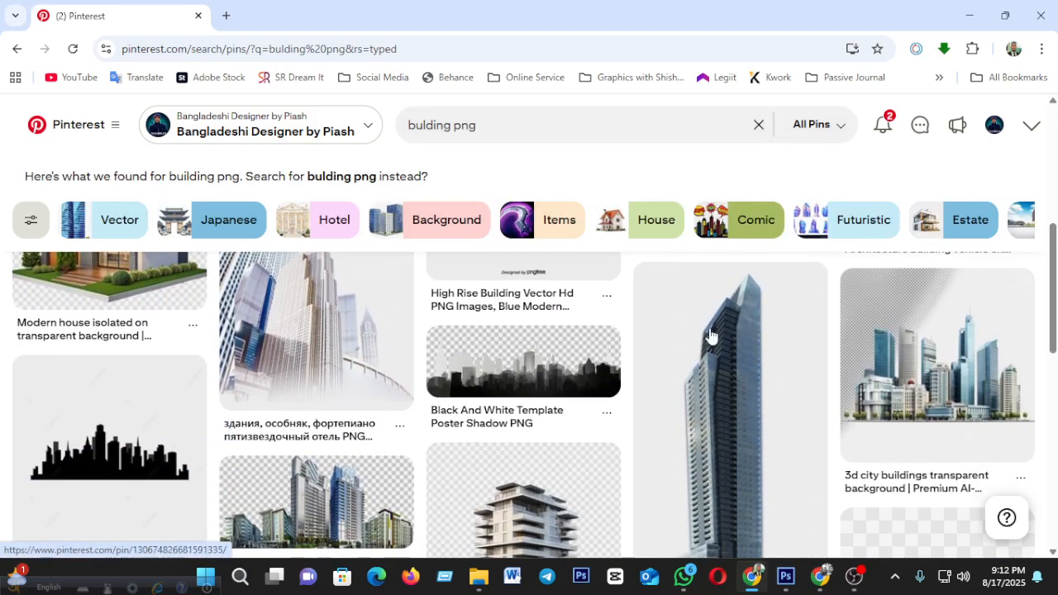
scroll(711, 335, "down", 4)
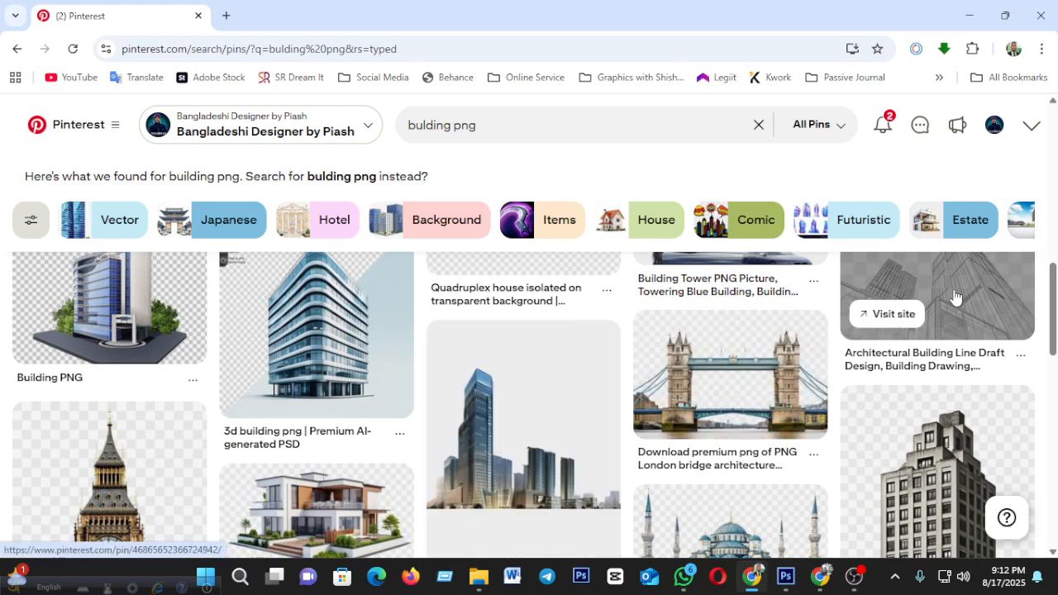
left_click(955, 296)
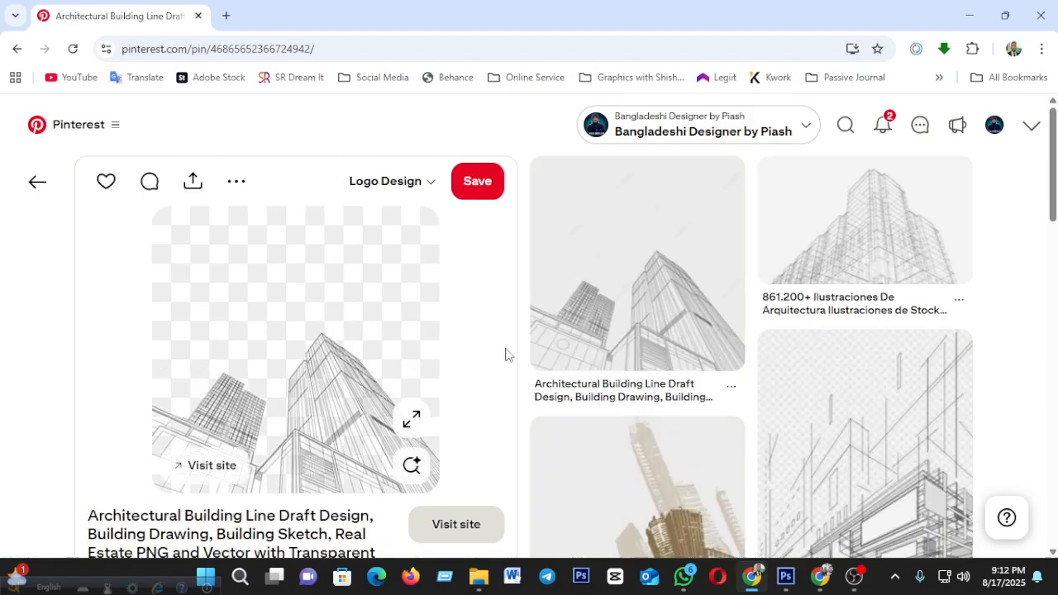
scroll(756, 371, "down", 4)
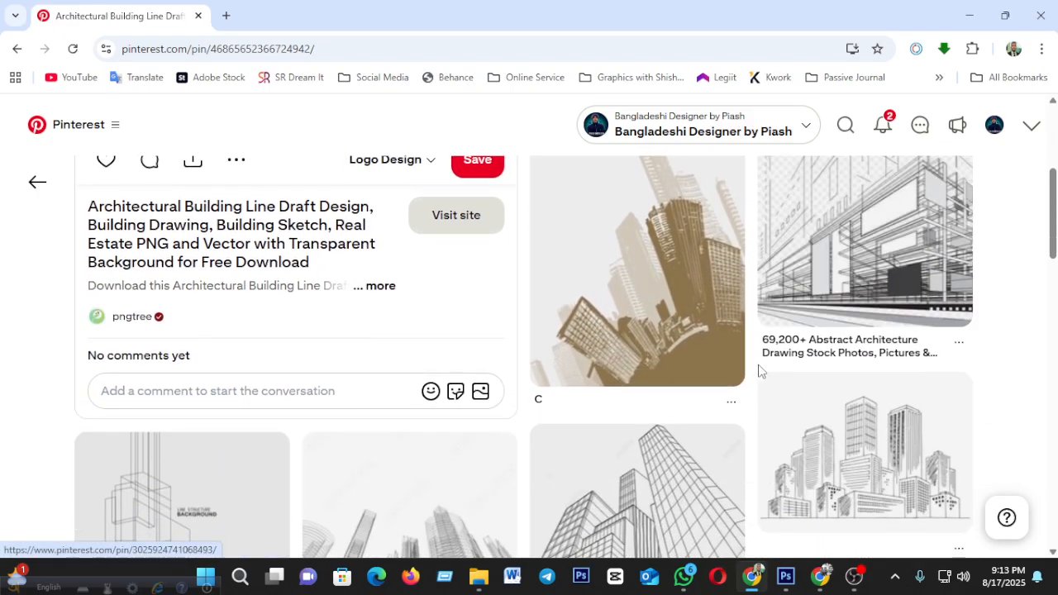
scroll(762, 372, "down", 6)
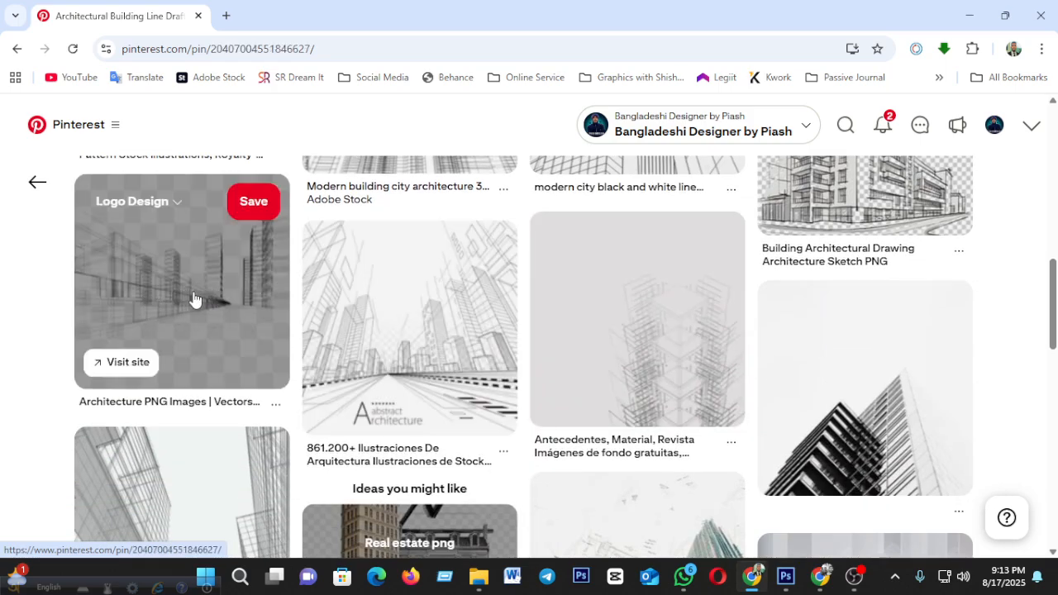
left_click(195, 299)
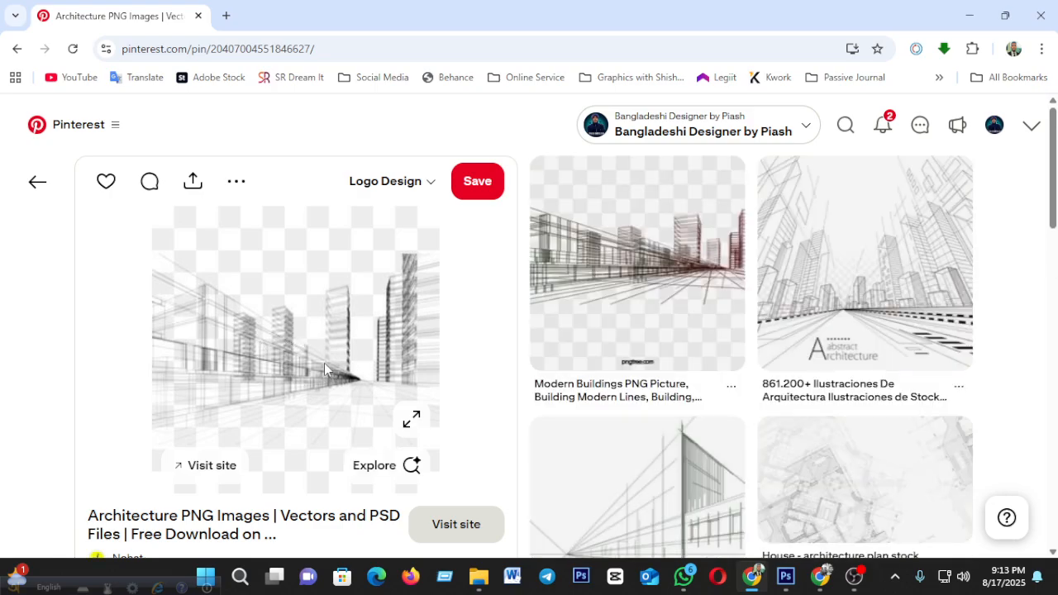
Step: Open the Understanding Linear Perspective pin and browse its related architectural sketches
scroll(325, 364, "down", 2)
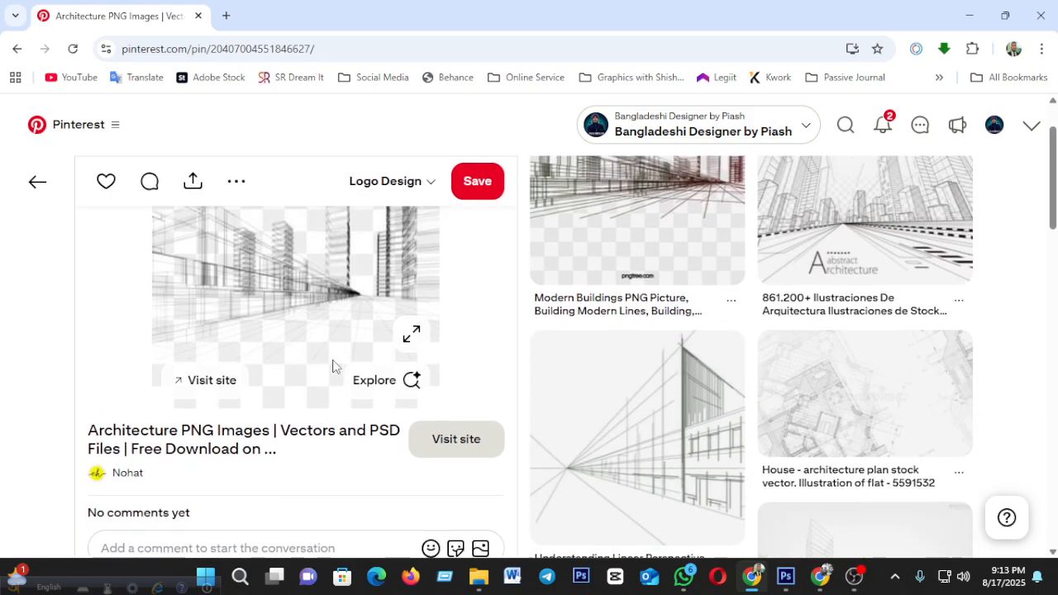
left_click(628, 442)
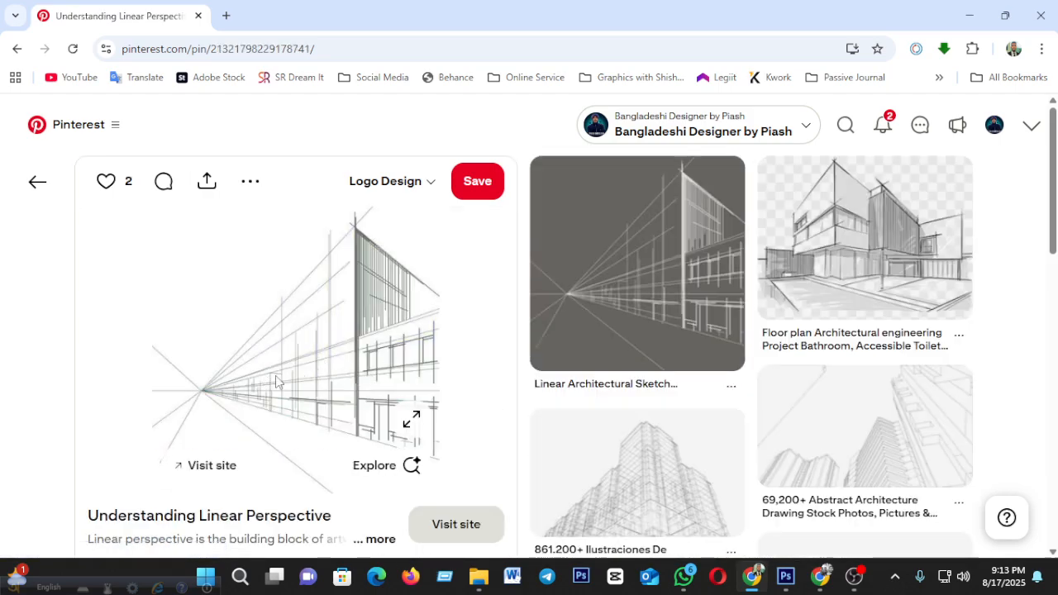
scroll(346, 365, "down", 5)
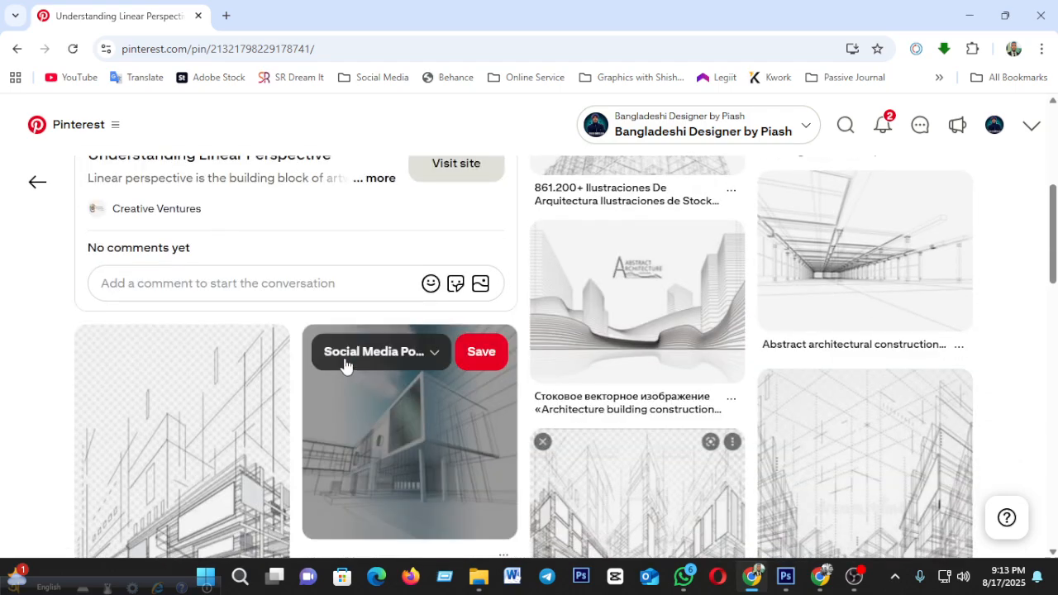
scroll(345, 365, "down", 5)
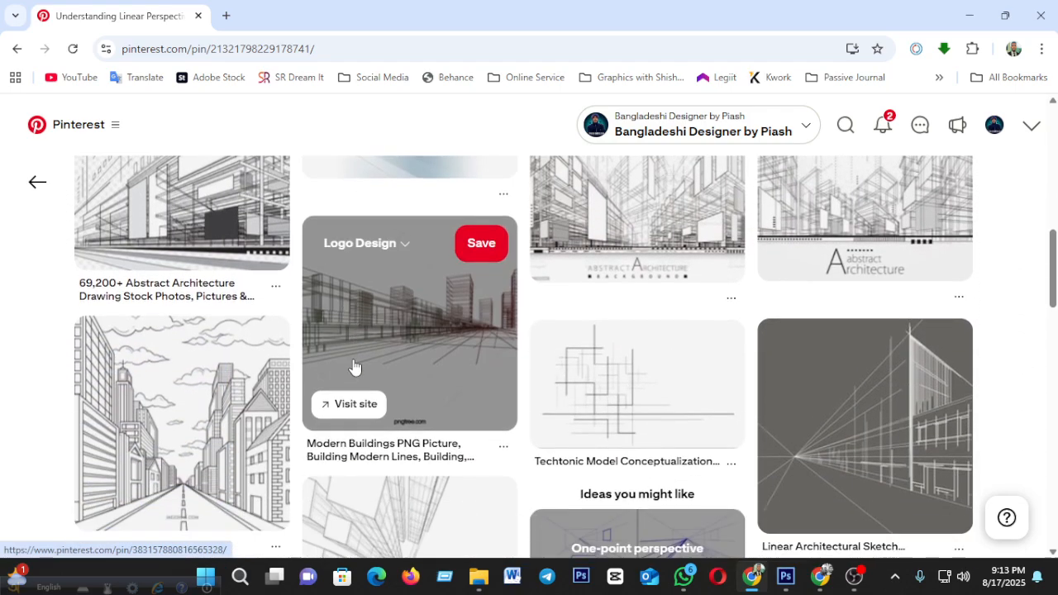
scroll(354, 367, "down", 2)
scroll(414, 366, "down", 4)
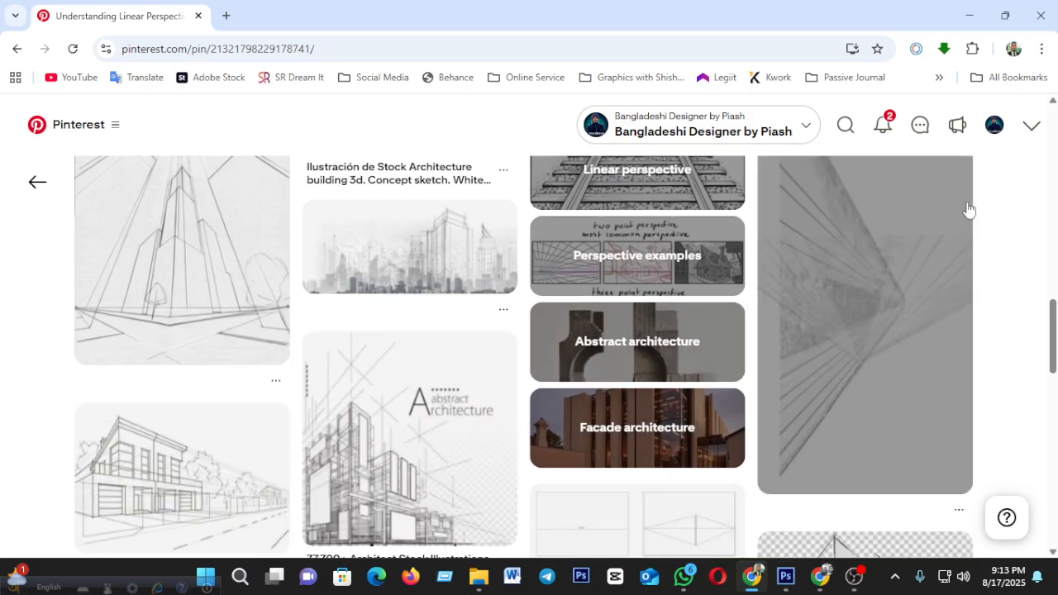
Step: Return to Photoshop, copy the building sketch layer into Untitled-1, and hide the Adobe Express - file and truck layers
left_click(970, 15)
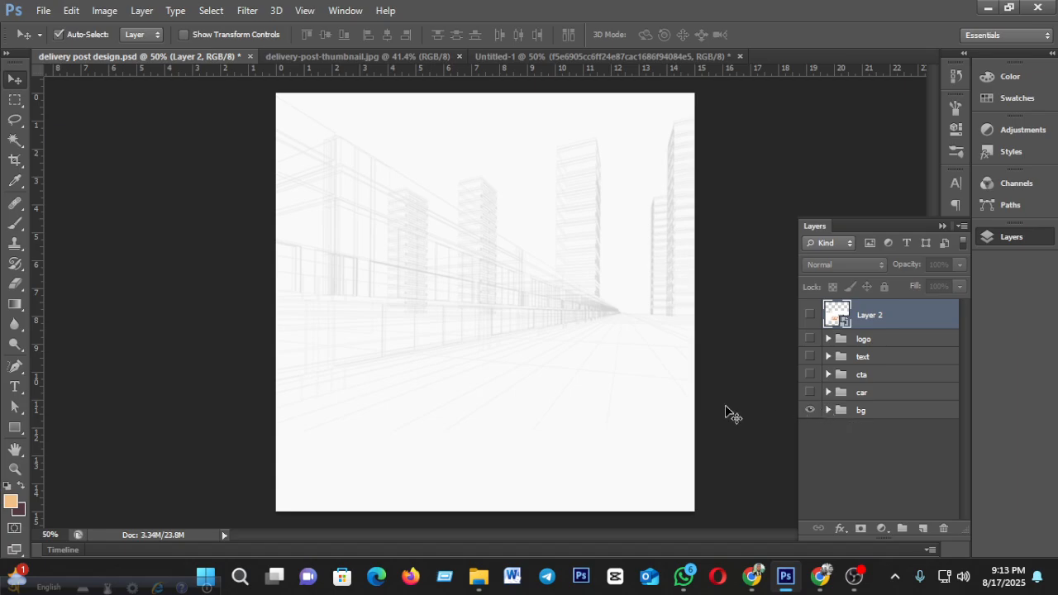
mouse_move(451, 301)
left_mouse_down()
mouse_move(468, 267)
mouse_move(331, 161)
mouse_move(475, 85)
mouse_move(498, 57)
mouse_move(504, 312)
left_mouse_up()
left_click(810, 315)
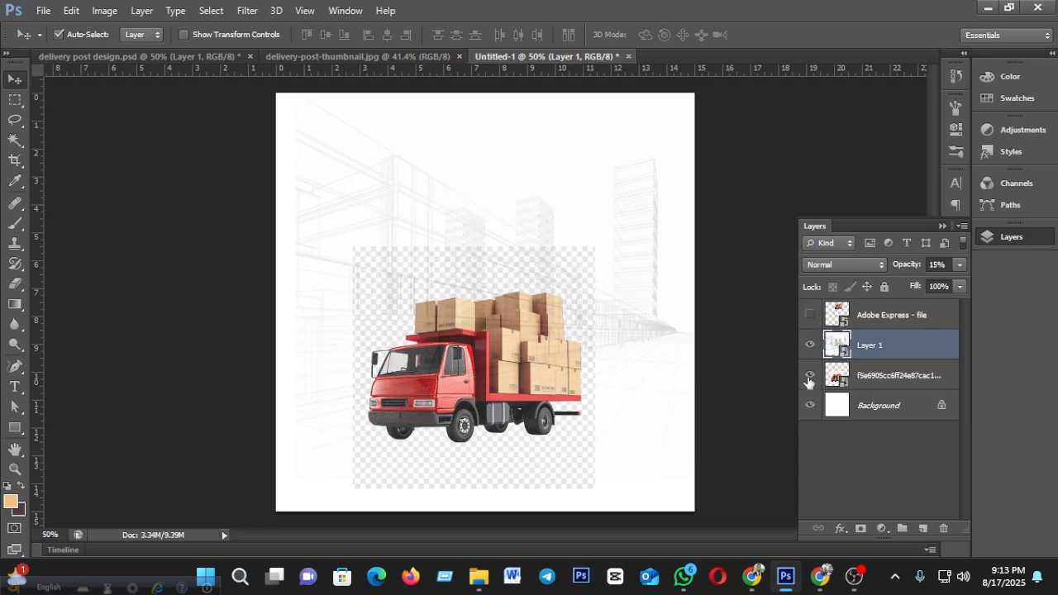
left_click(810, 375)
Step: Move the building sketch lower on the canvas and place Layer 1 directly above the Background layer
left_click_drag(503, 260, 509, 311)
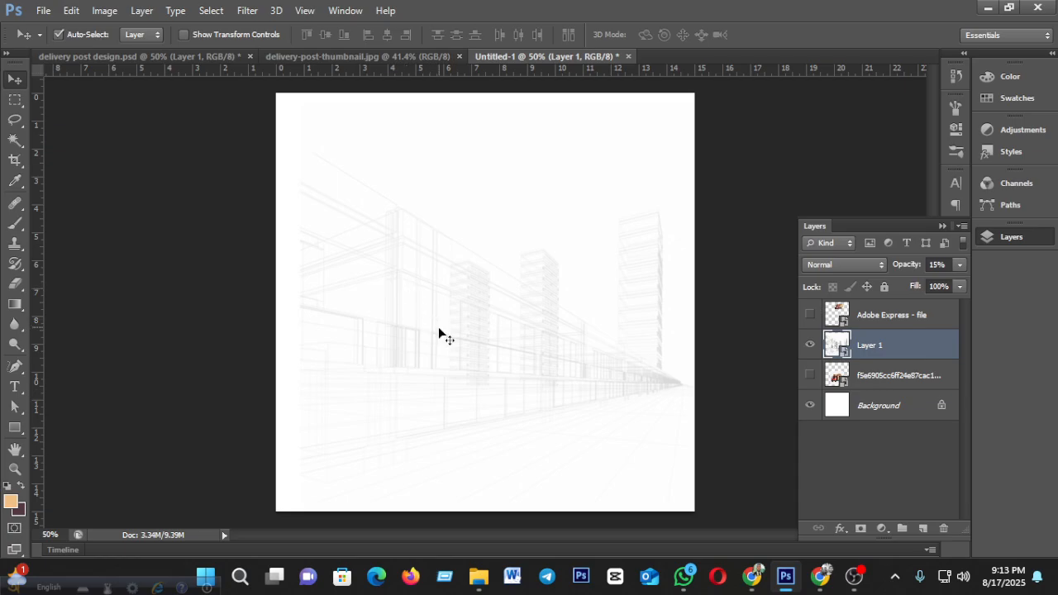
left_click_drag(889, 333, 889, 387)
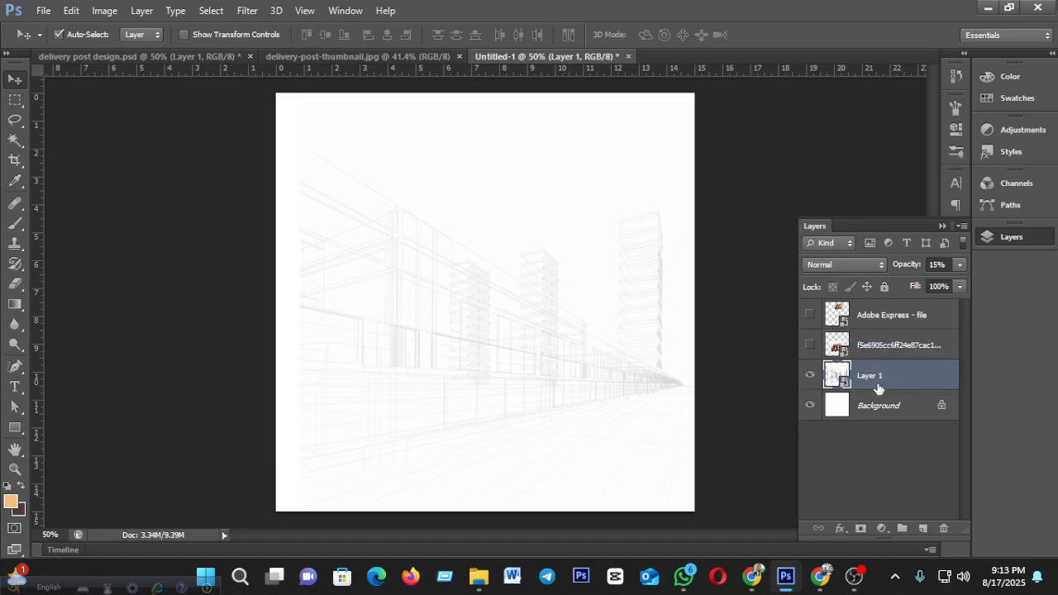
Step: Set Layer 1's opacity to 100% and shift the building sketch slightly upward
left_click(958, 265)
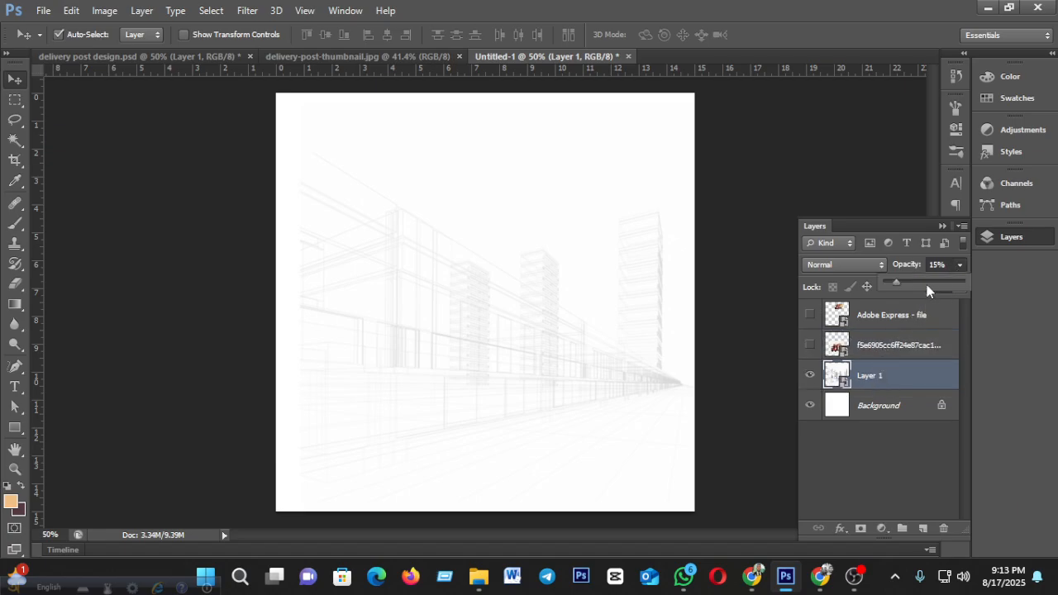
left_click_drag(899, 283, 961, 283)
mouse_move(570, 395)
left_mouse_down()
mouse_move(582, 318)
mouse_move(550, 377)
mouse_move(576, 360)
left_mouse_up()
Step: Add a Solid Color fill layer above Background with the orange colour ff8b00
left_click(877, 405)
left_click(882, 528)
left_click(913, 189)
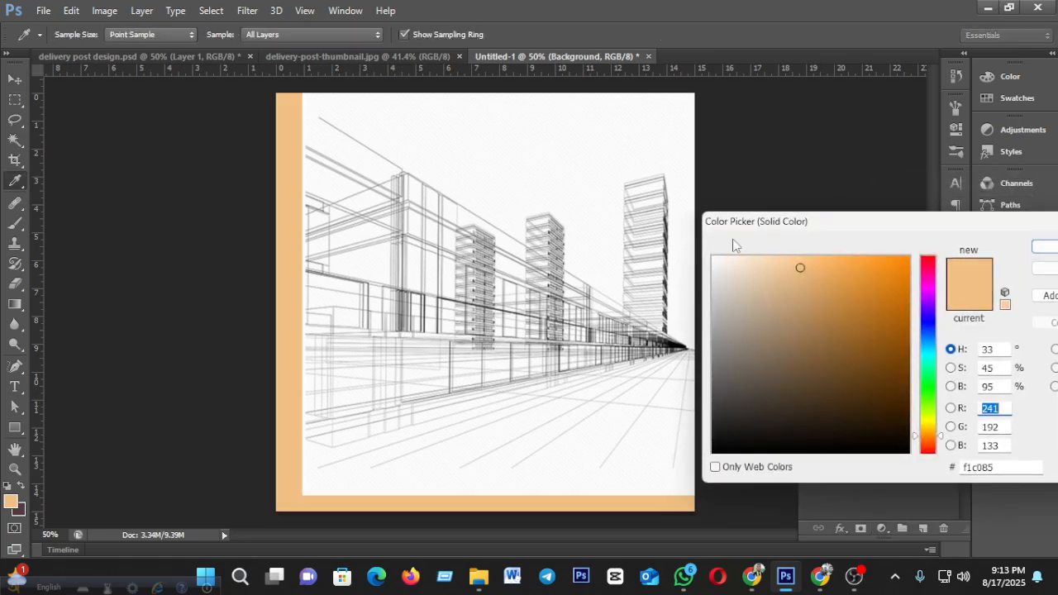
left_click_drag(800, 294, 911, 256)
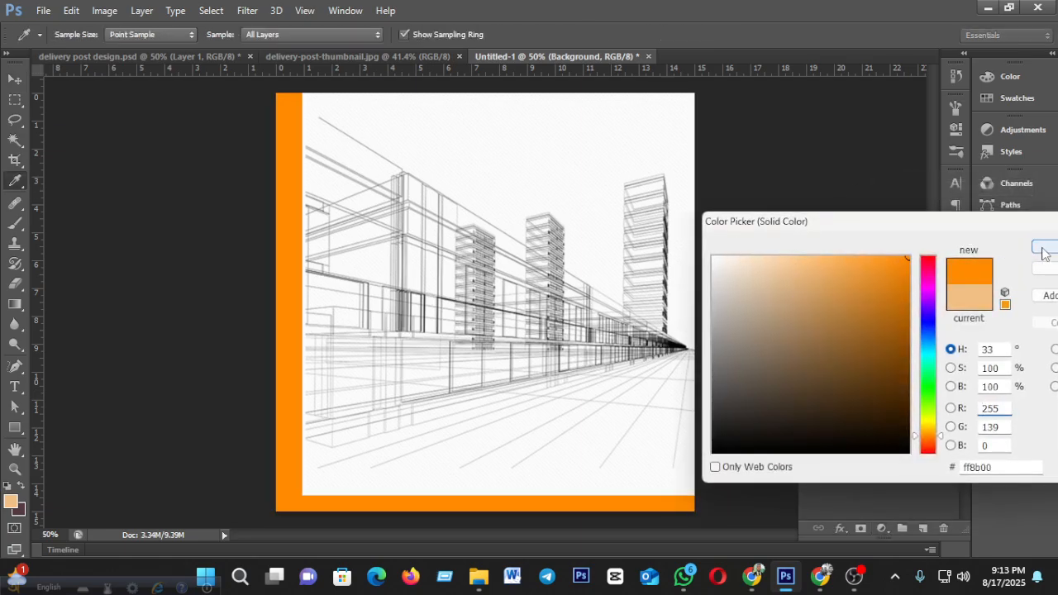
left_click(1045, 246)
Step: Reposition the building sketch to cover the canvas and change the fill layer's colour to f9f9f9, sampled from the sketch's background
mouse_move(567, 291)
left_mouse_down()
mouse_move(520, 314)
mouse_move(526, 304)
mouse_move(552, 290)
mouse_move(522, 314)
mouse_move(534, 343)
mouse_move(470, 337)
mouse_move(480, 333)
left_mouse_up()
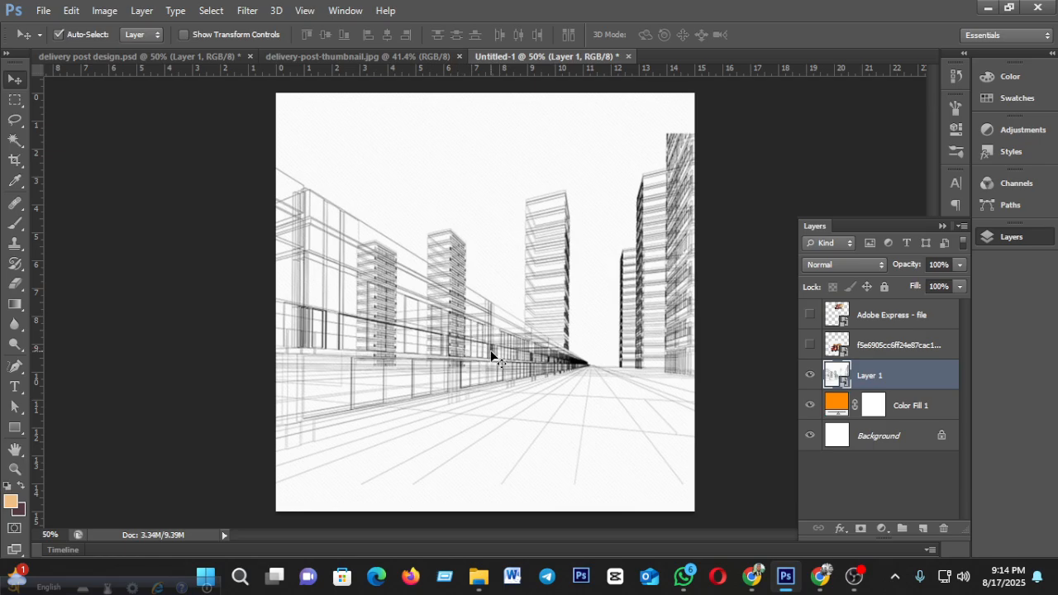
double_click(838, 405)
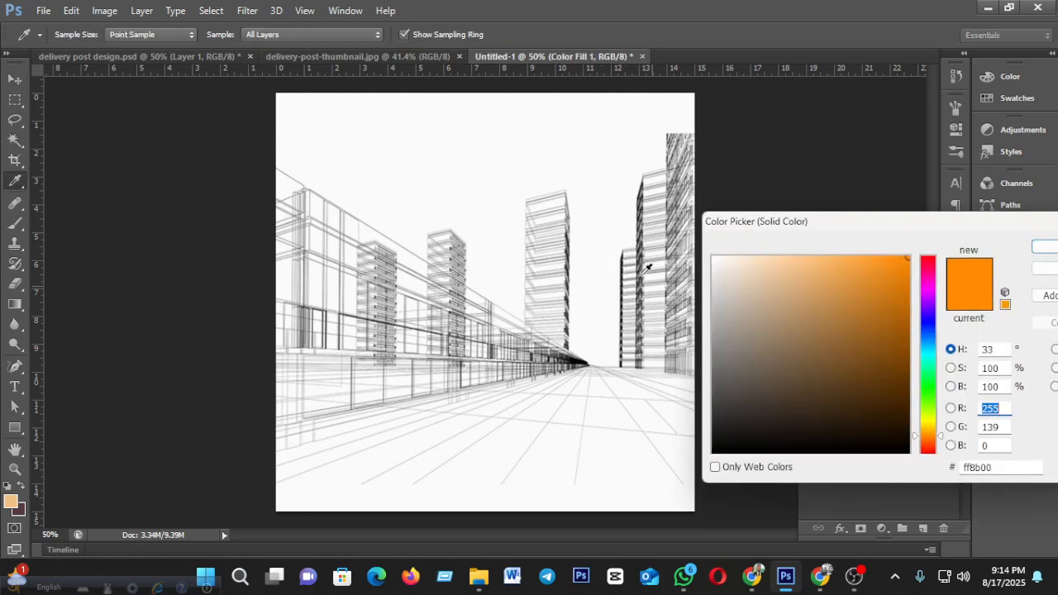
left_click(505, 178)
left_click(1042, 248)
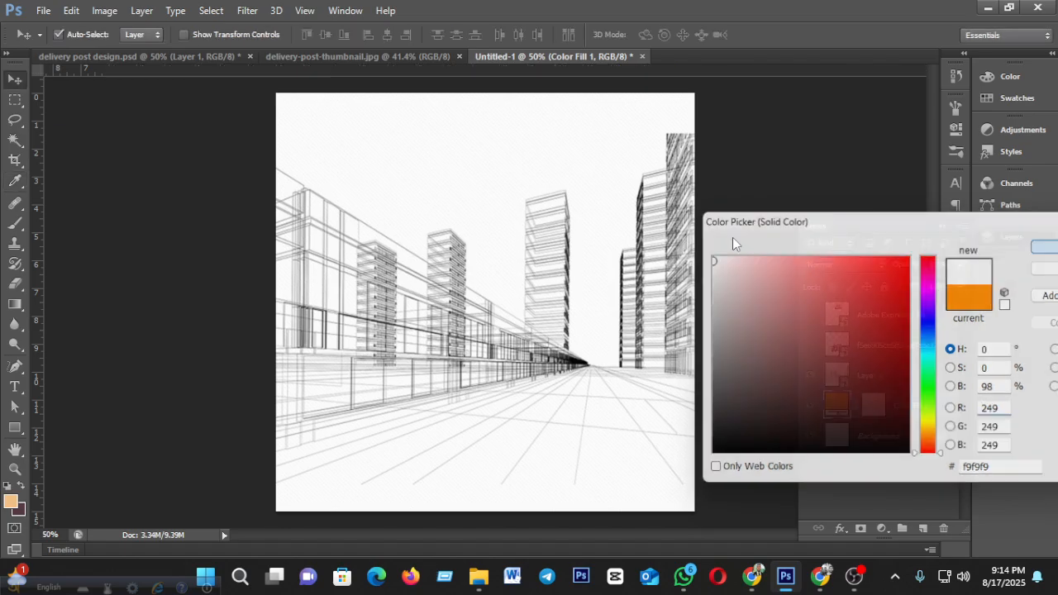
left_click(878, 380)
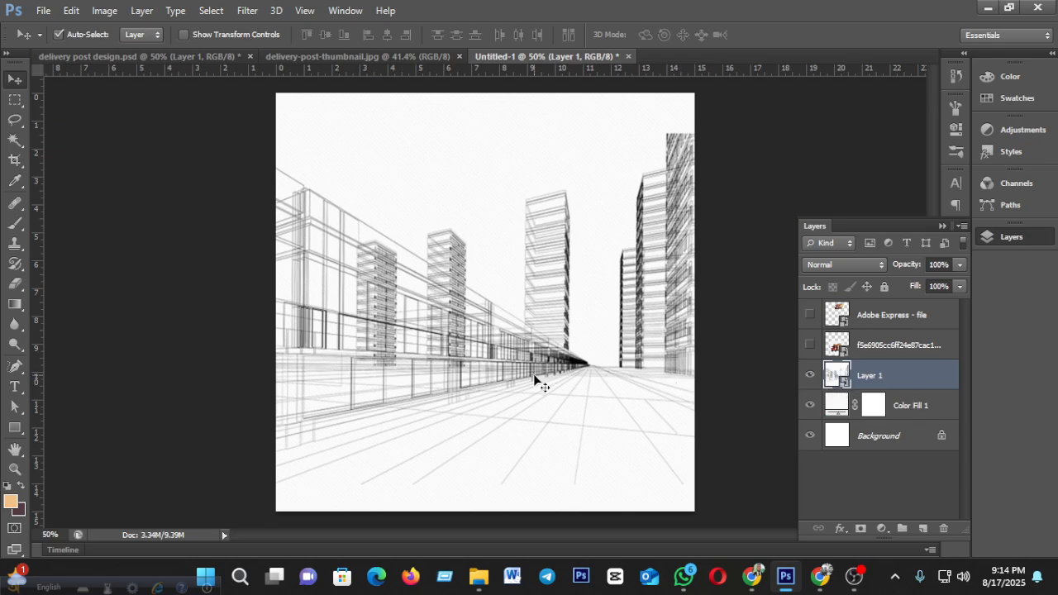
Step: Switch back to Pinterest in Chrome and search for "truck png"
left_click(752, 576)
scroll(827, 190, "up", 3)
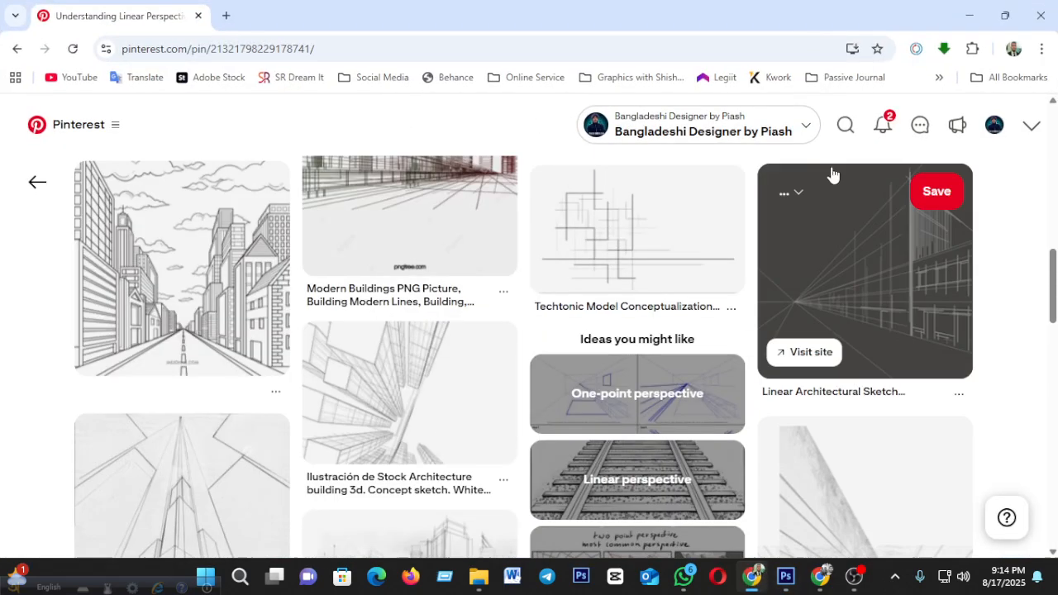
left_click(844, 128)
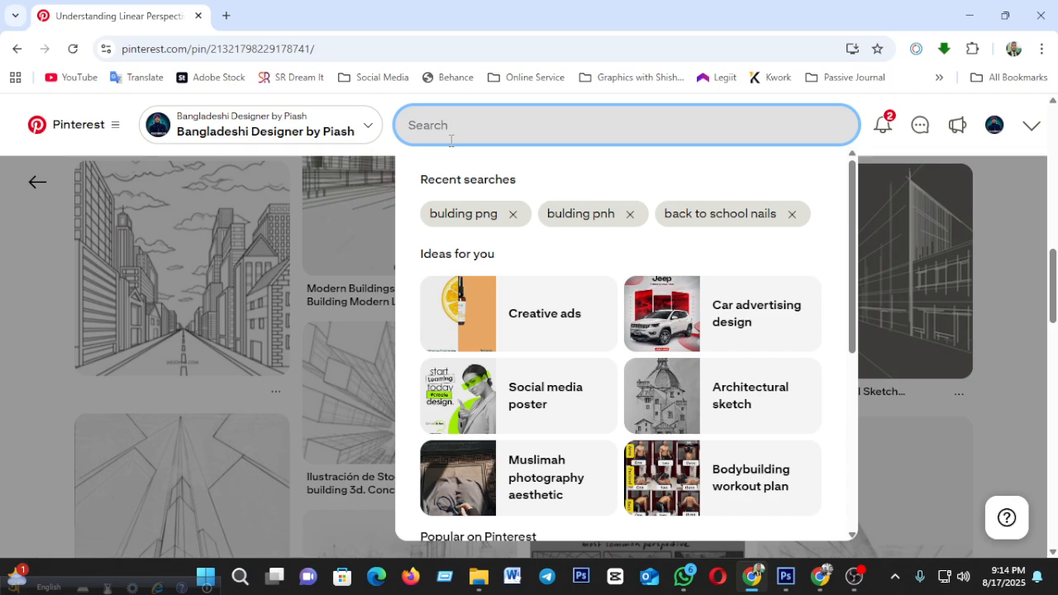
type("truck png")
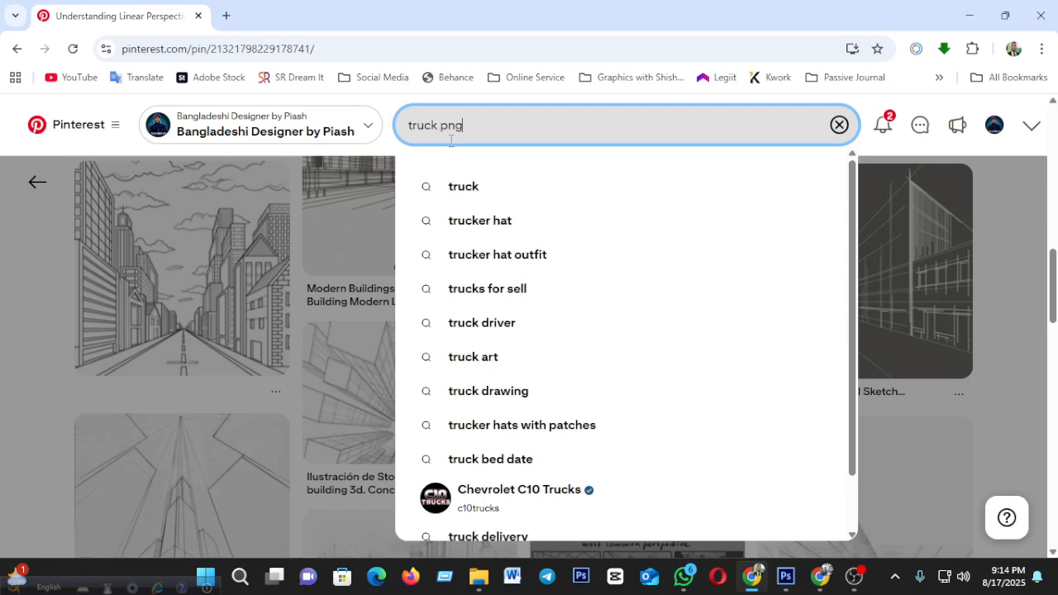
key("Return")
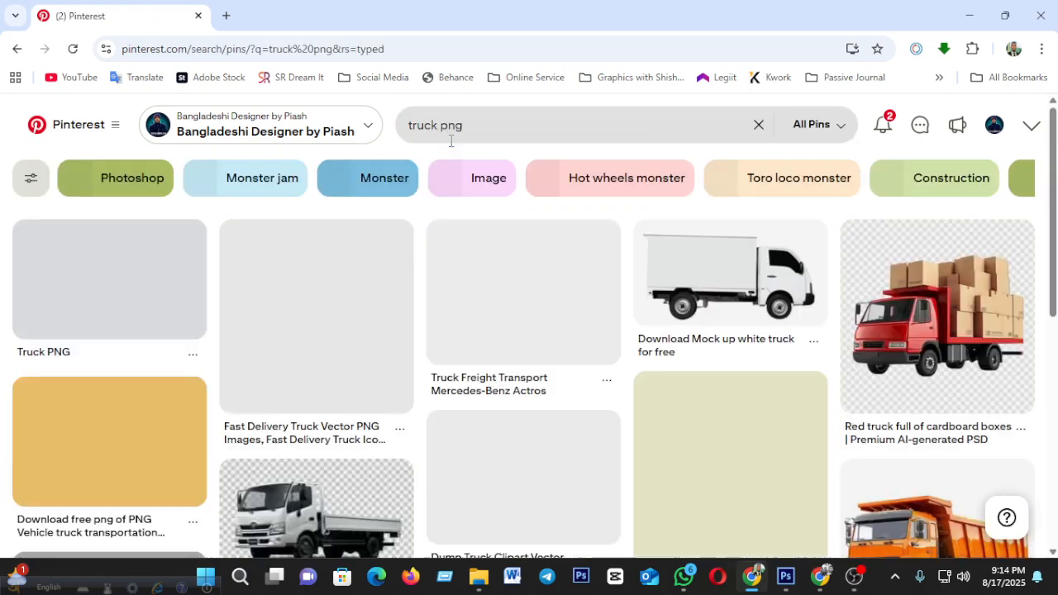
Step: Open the pin of the red truck full of cardboard boxes, browse its related images and switch back to Photoshop
left_click(947, 325)
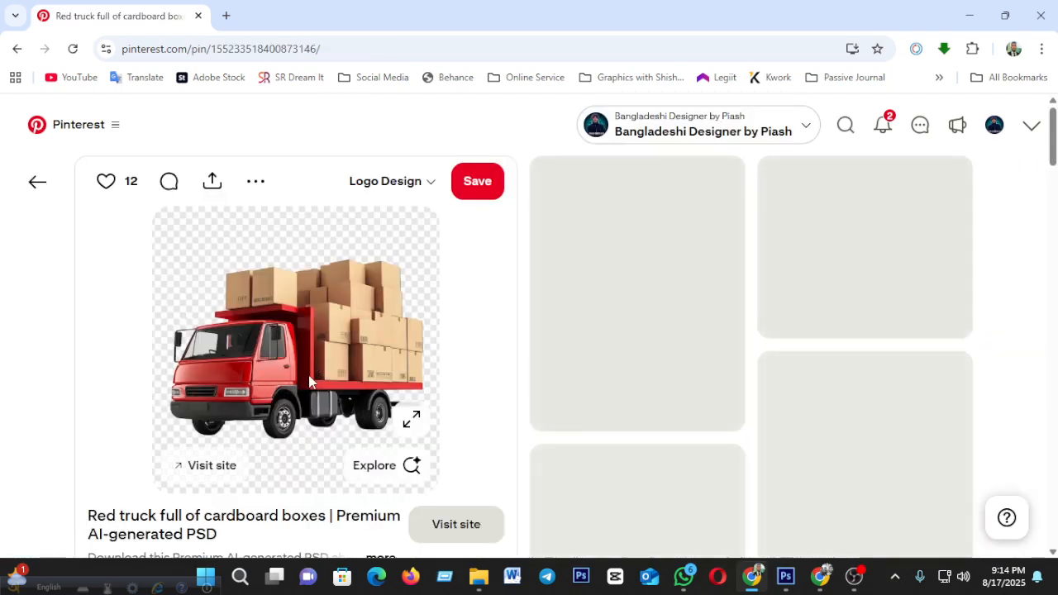
scroll(855, 284, "down", 5)
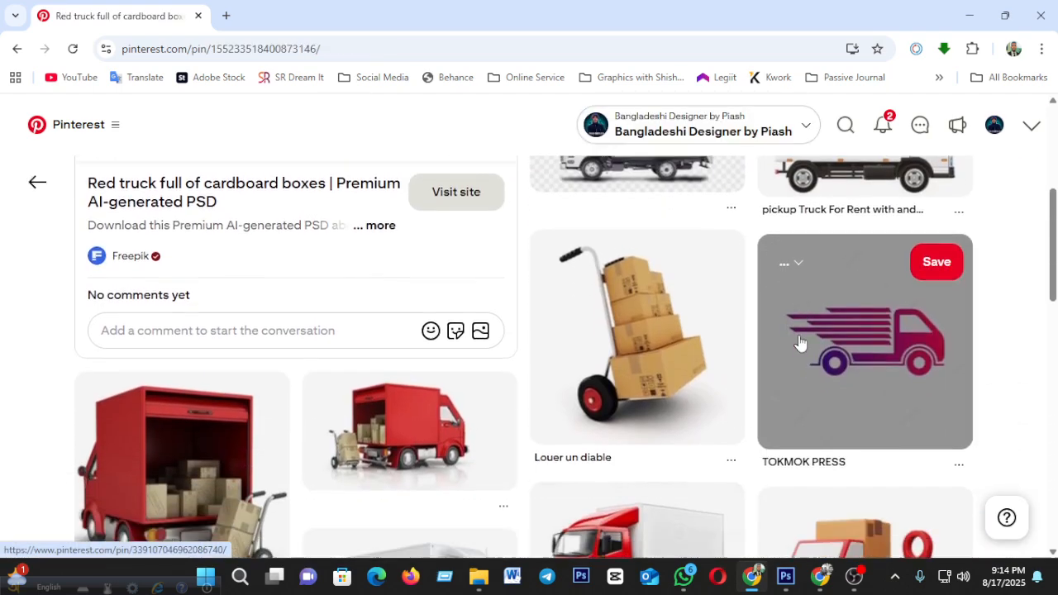
scroll(641, 491, "down", 1)
scroll(347, 411, "up", 5)
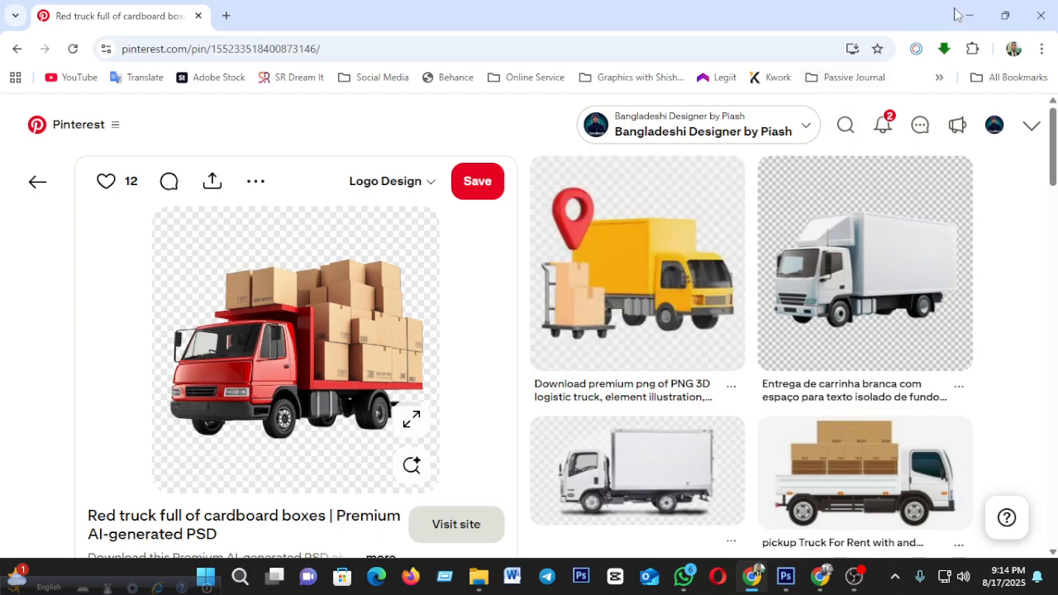
left_click(972, 16)
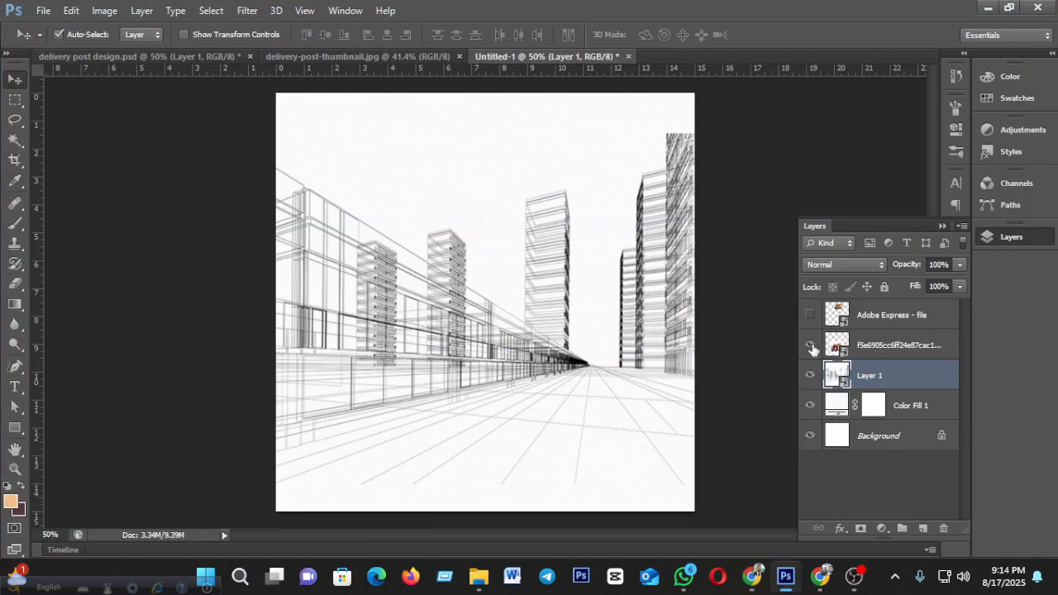
Step: Show the truck layer below Adobe Express - file, shift it slightly up the canvas and hide it again
left_click(811, 345)
left_click_drag(505, 398, 523, 347)
left_click(811, 345)
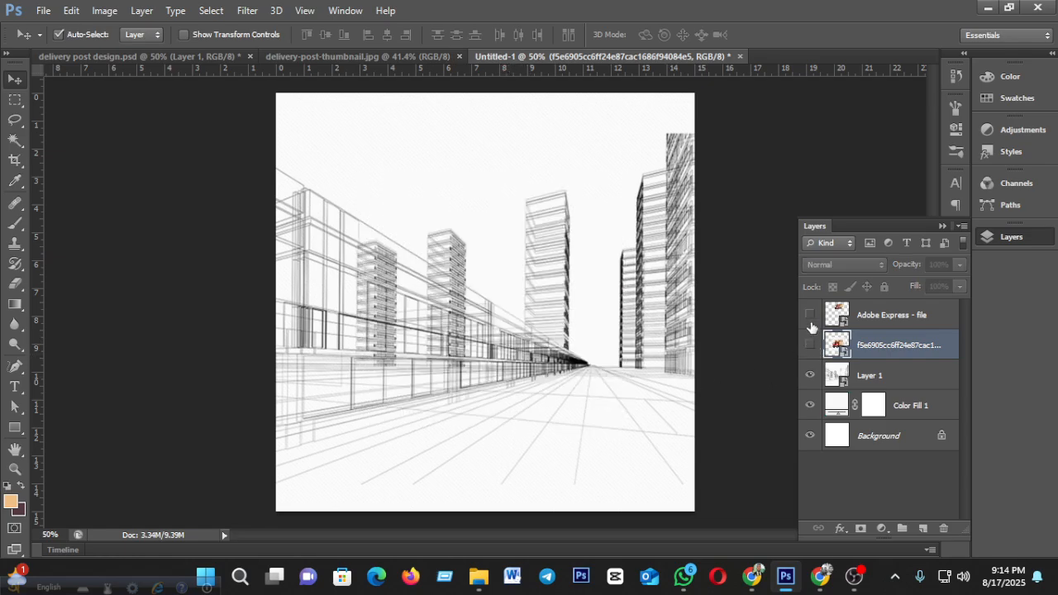
Step: Show the Adobe Express - file layer, place its red truck in the lower middle of the canvas and scale it to 141.70%
left_click(810, 315)
left_click_drag(583, 405, 548, 366)
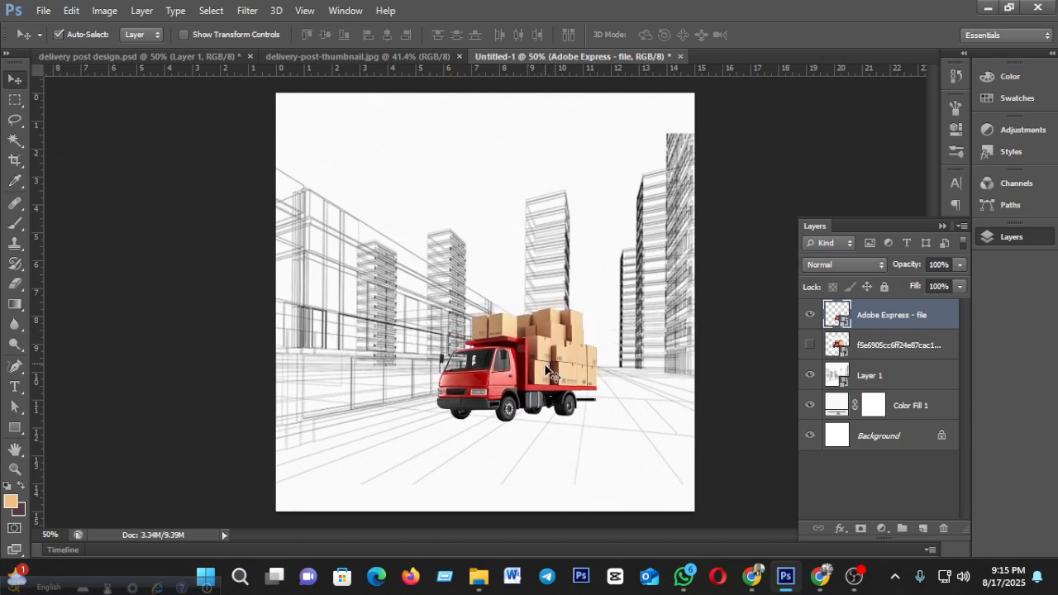
key("ctrl+t")
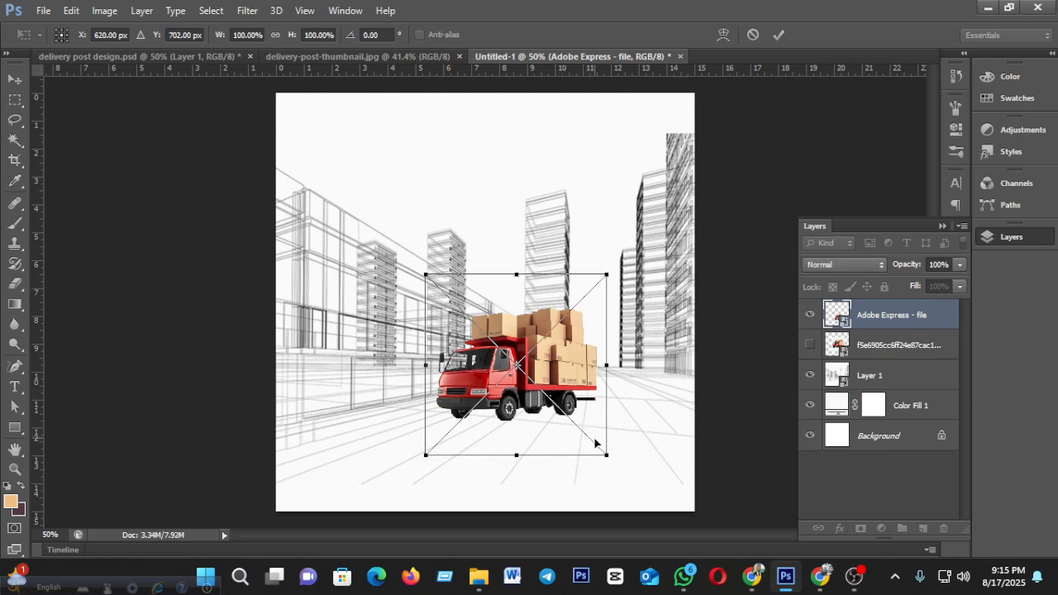
left_click_drag(607, 456, 656, 506)
left_click_drag(631, 414, 612, 399)
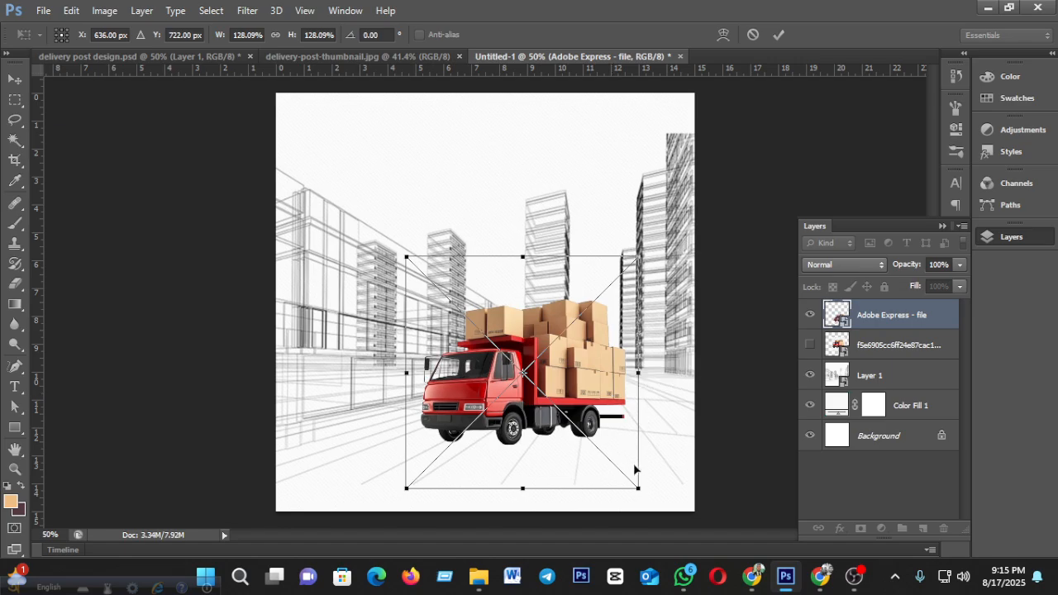
left_click_drag(639, 488, 654, 504)
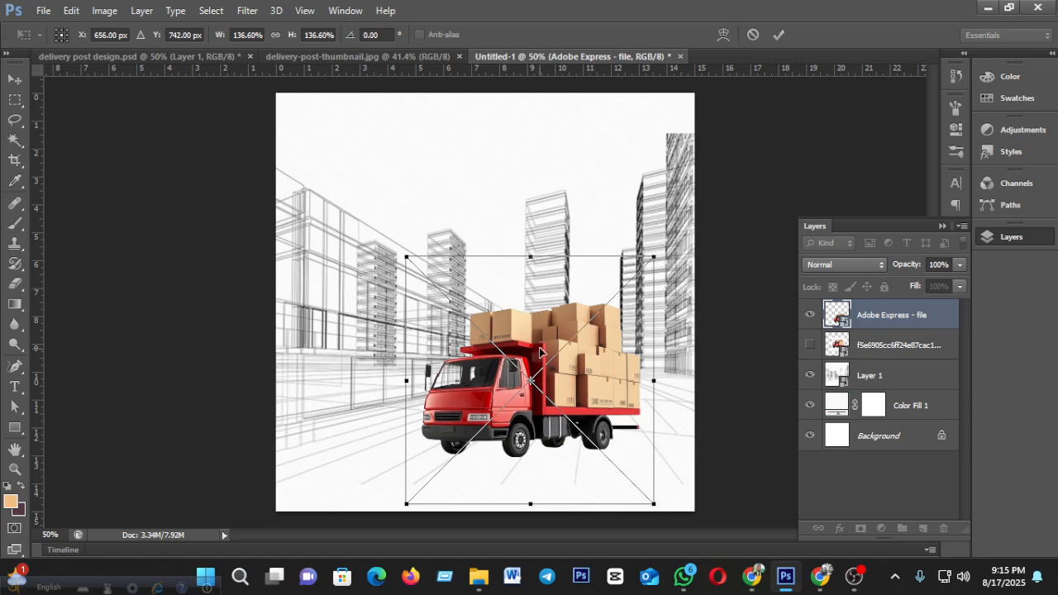
left_click_drag(408, 258, 487, 338)
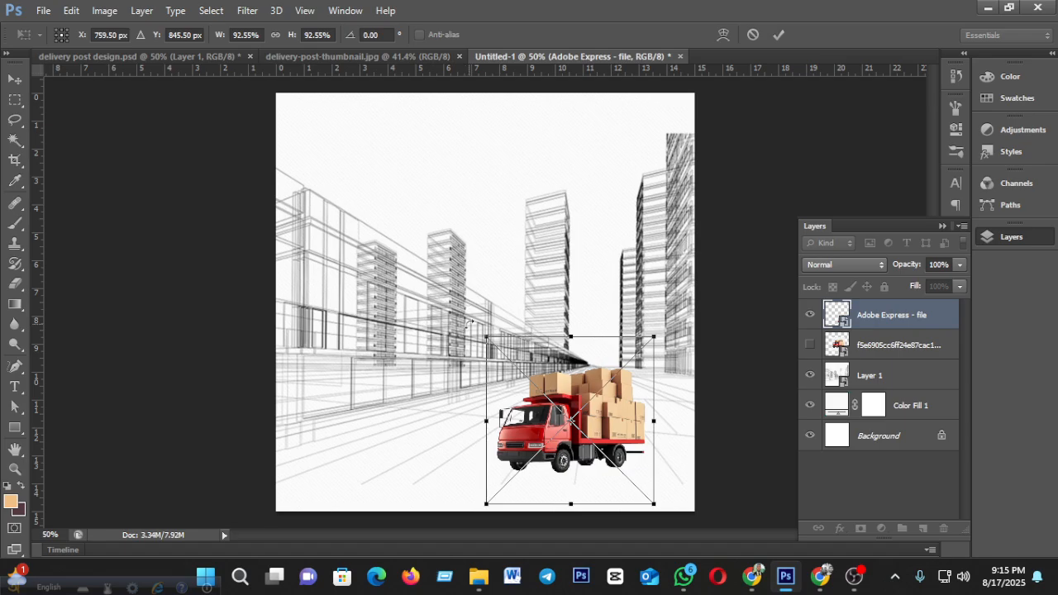
left_click_drag(487, 339, 495, 318)
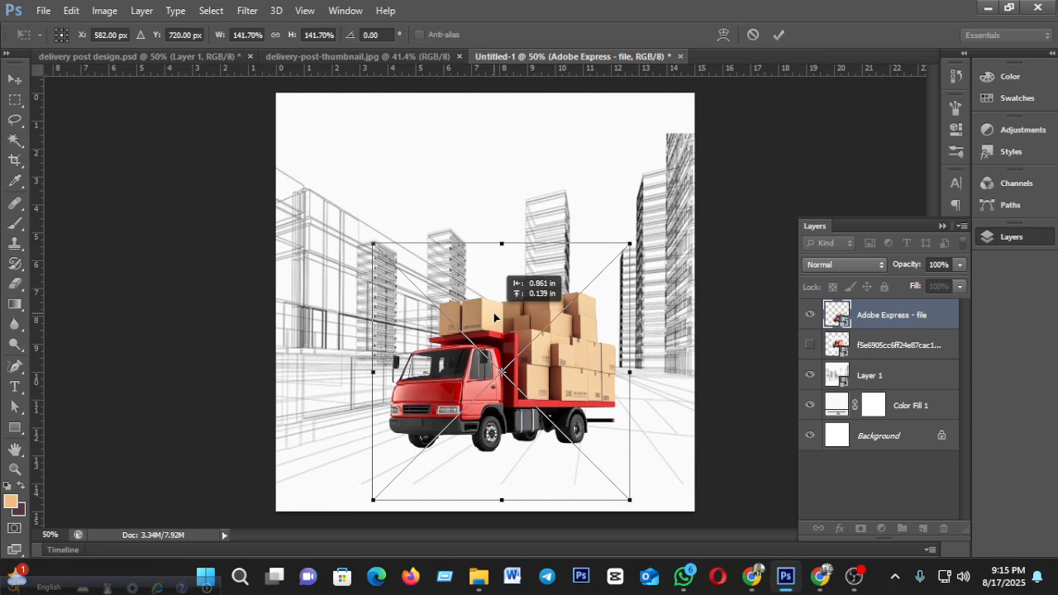
left_click_drag(494, 317, 494, 318)
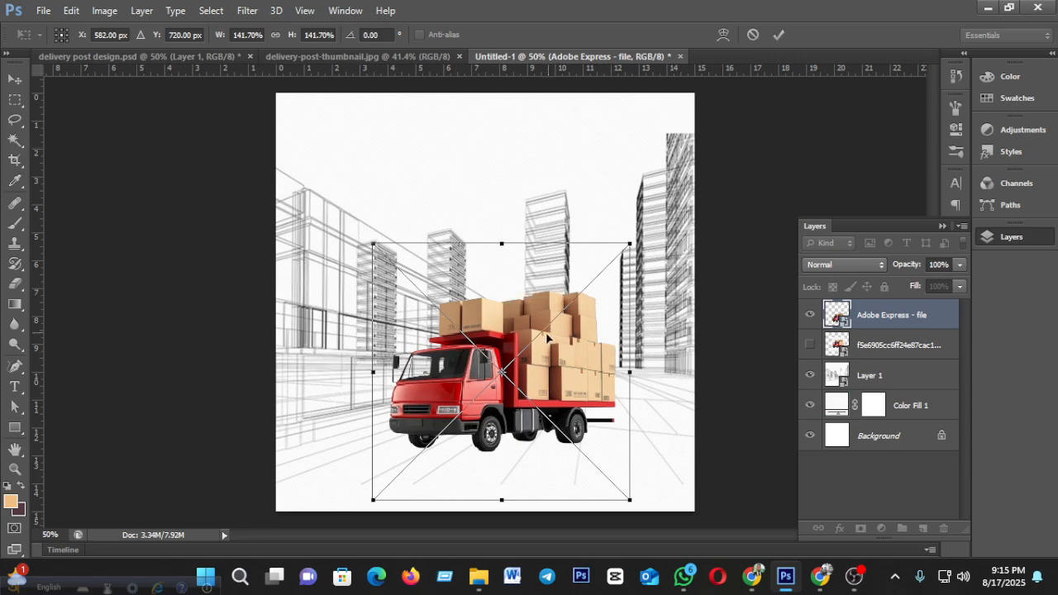
left_click(778, 35)
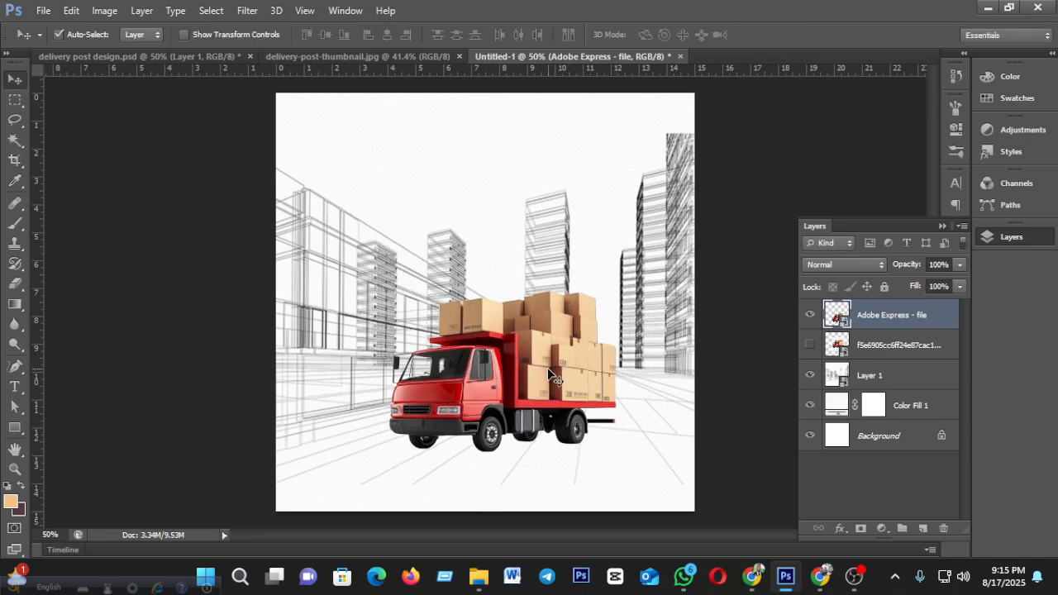
Step: Enlarge the red truck further to about 151%, extending it up and to the left
key("ctrl+t")
left_click_drag(371, 245, 358, 228)
left_click(778, 35)
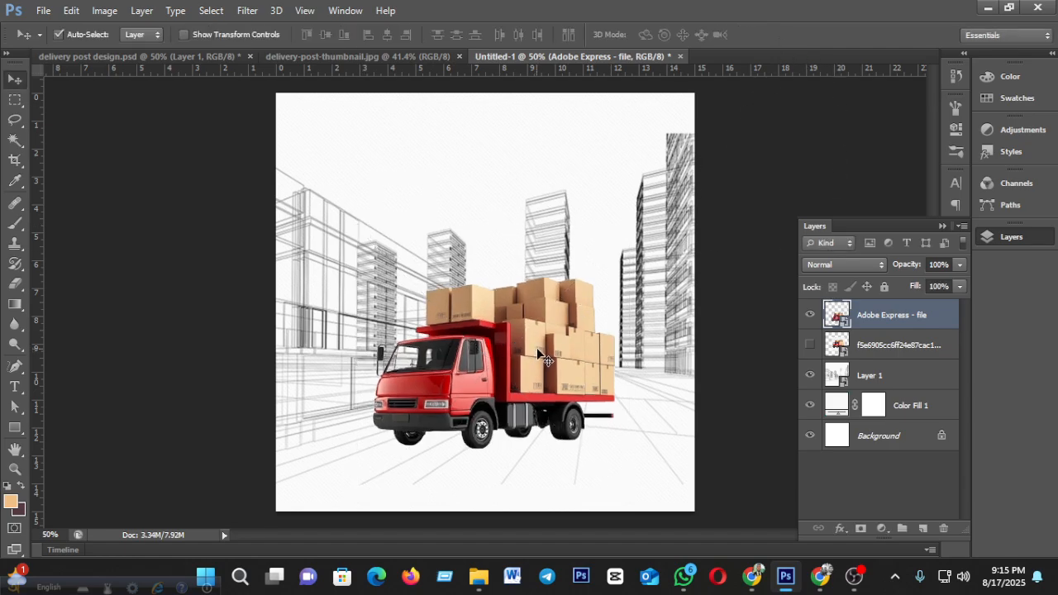
Step: Shift the building sketch on Layer 1 slightly to the left behind the truck
scroll(537, 355, "down", 3)
scroll(536, 360, "up", 2)
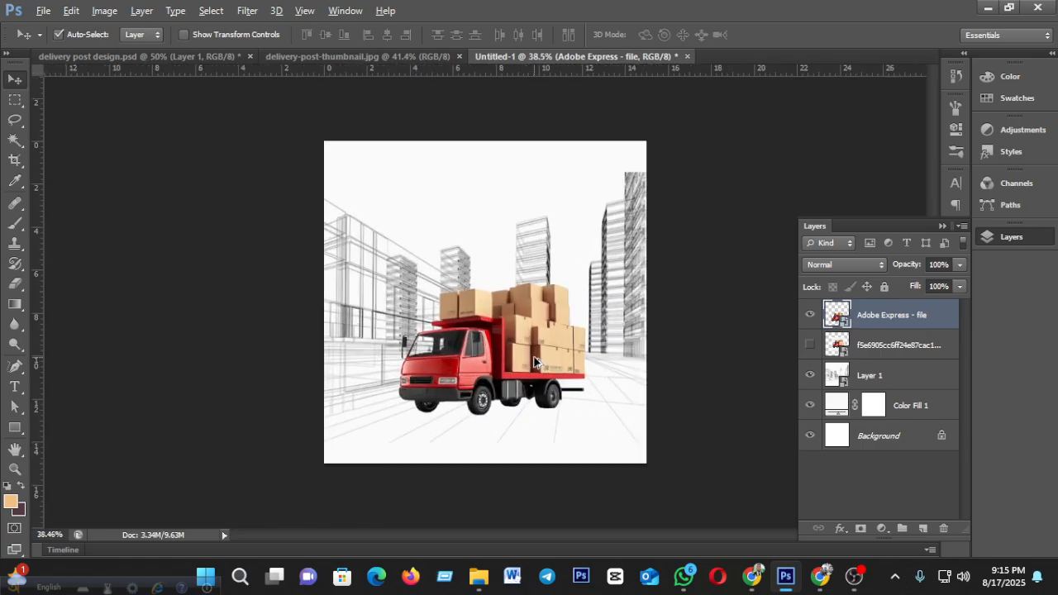
scroll(536, 361, "up", 1)
mouse_move(591, 463)
left_mouse_down()
mouse_move(570, 465)
mouse_move(582, 464)
left_mouse_up()
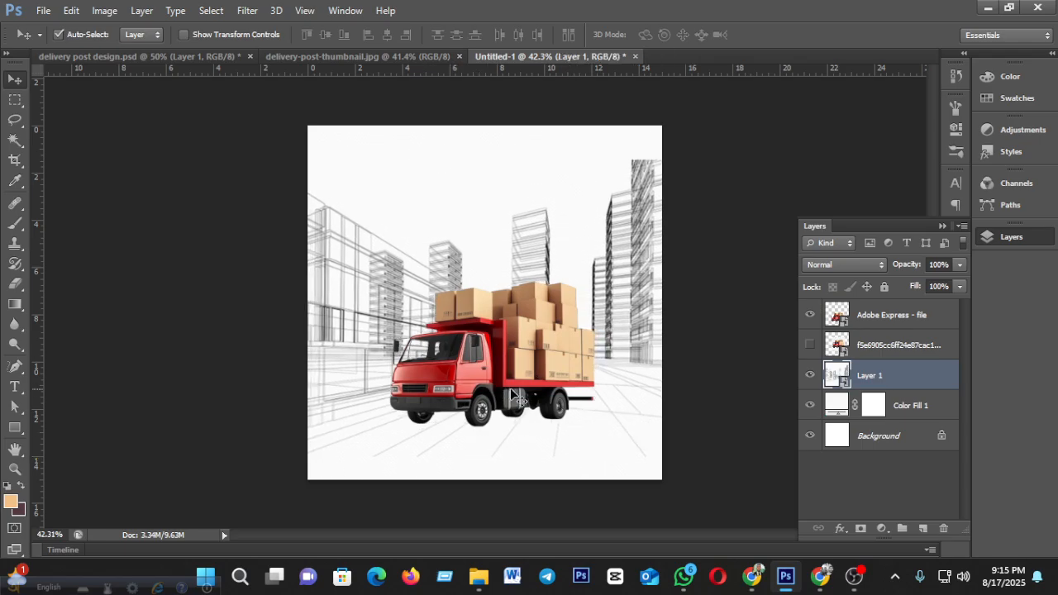
scroll(535, 377, "up", 3)
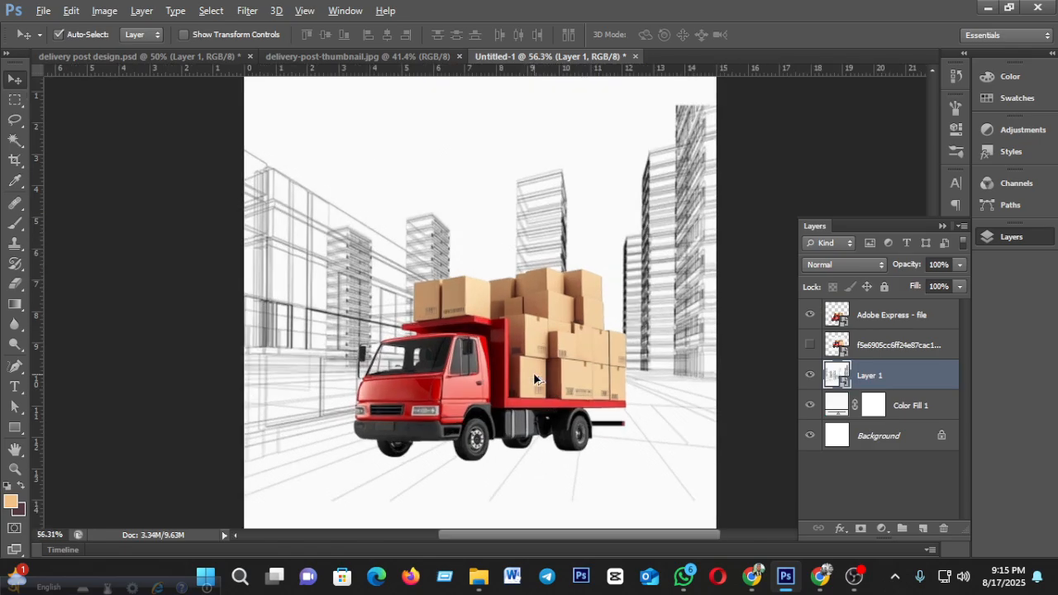
scroll(535, 376, "down", 4)
scroll(535, 376, "up", 2)
scroll(535, 377, "up", 1)
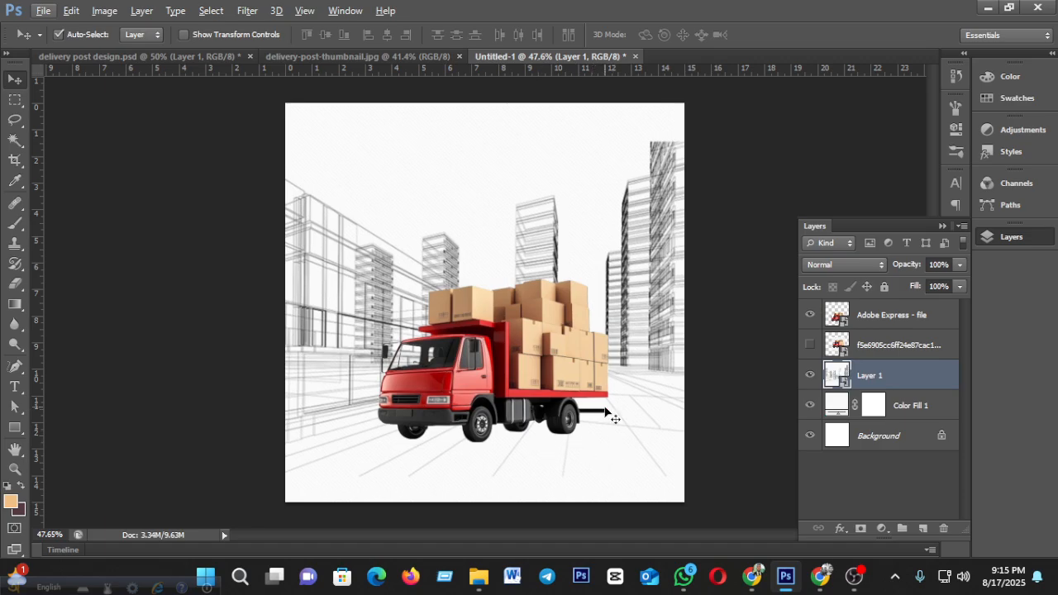
Step: Try flipping the Adobe Express - file truck horizontally and undo the flip
left_click(908, 326)
key("ctrl+t")
right_click(529, 137)
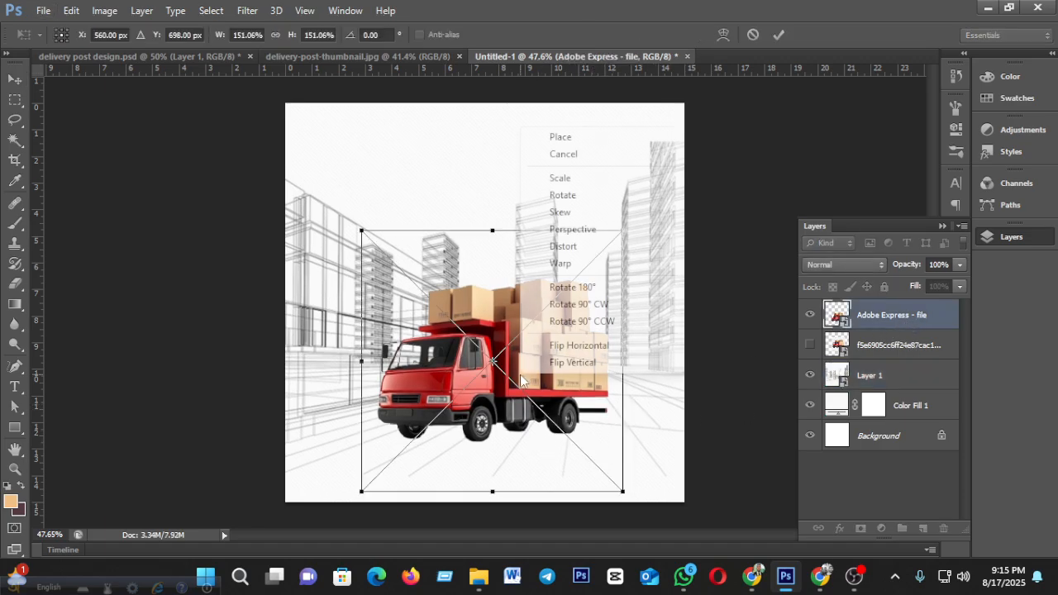
left_click(609, 345)
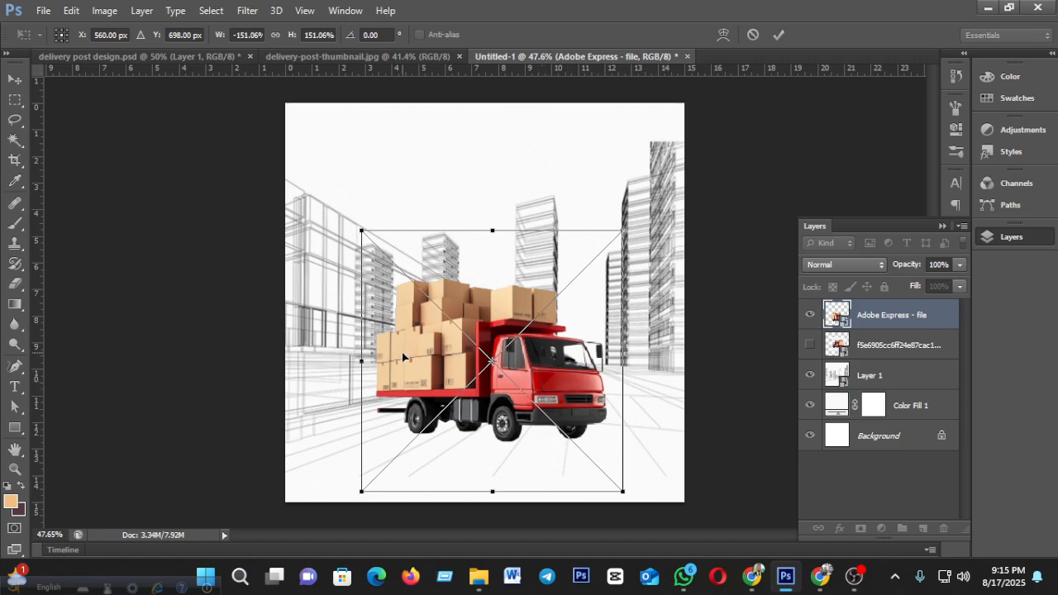
left_click(779, 35)
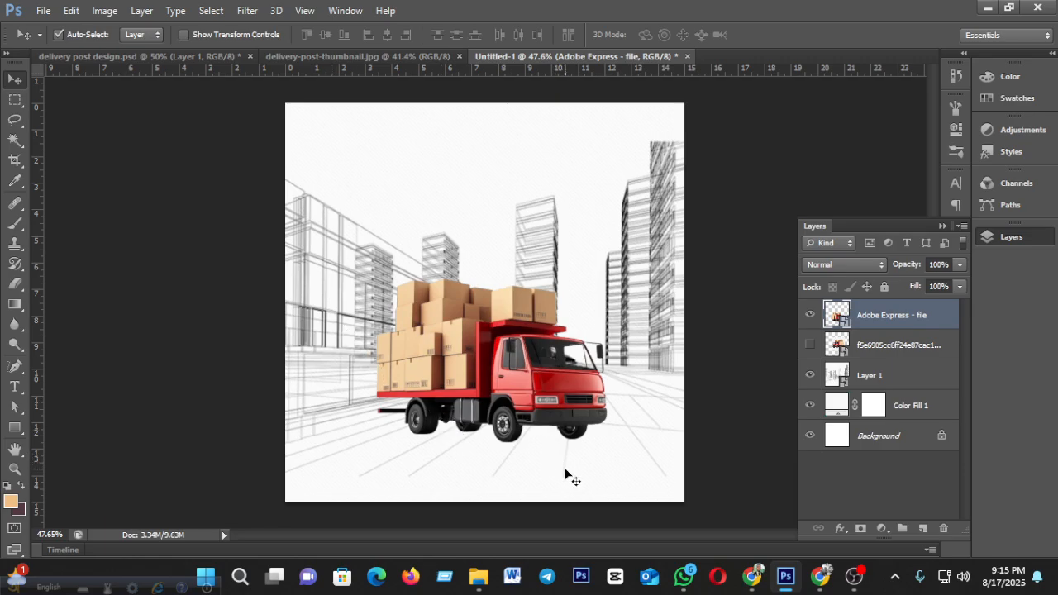
key("ctrl+z")
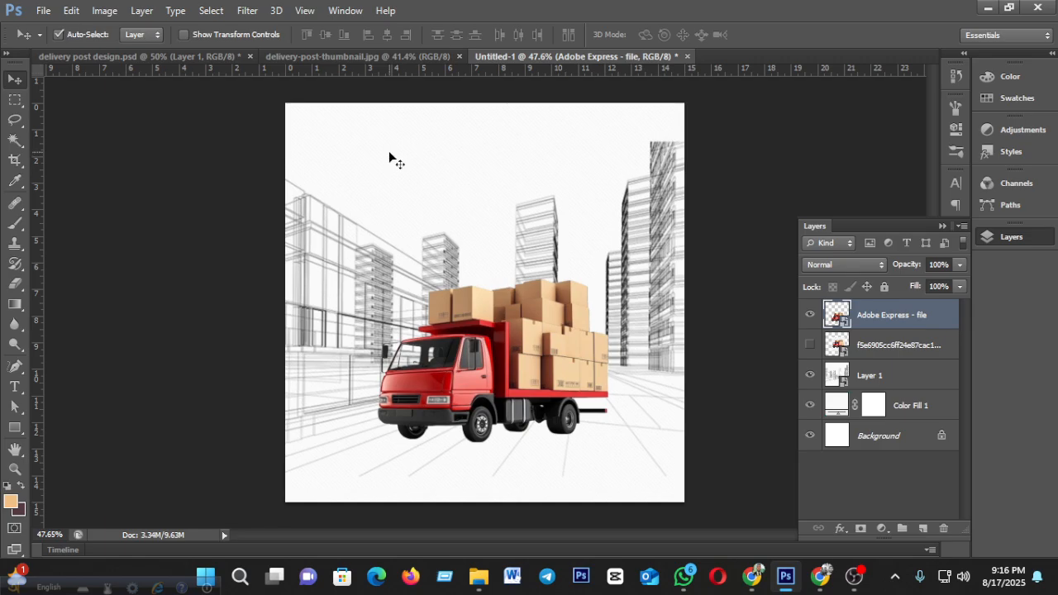
Step: Move the red truck slightly down and right on the canvas and lower the Layer 1 sketch's opacity to 15%
mouse_move(753, 577)
left_click_drag(522, 382, 532, 396)
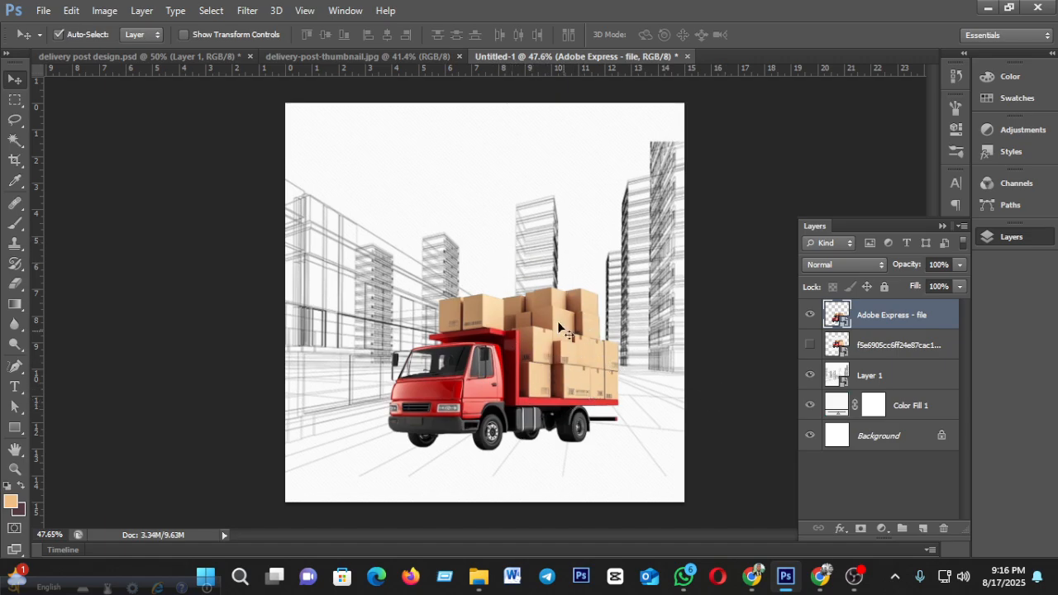
left_click(870, 377)
left_click(959, 265)
left_click_drag(918, 281, 901, 287)
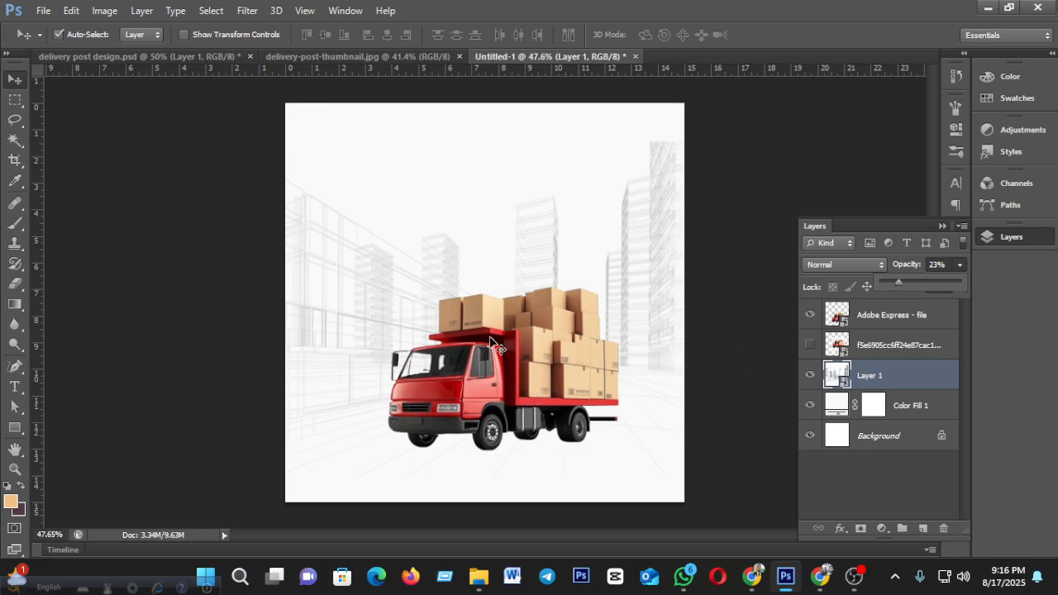
left_click_drag(897, 281, 893, 283)
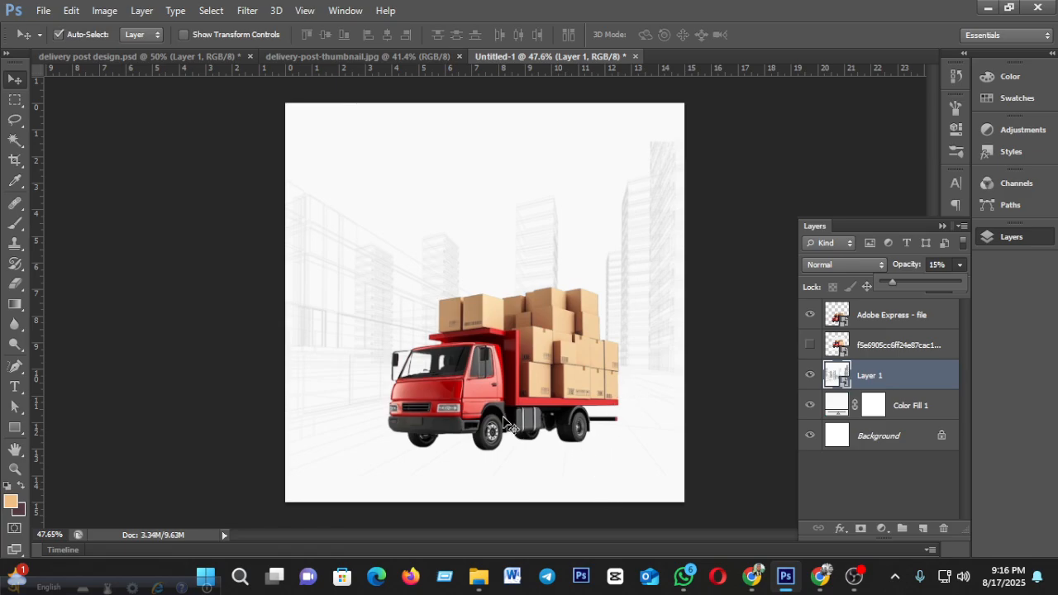
Step: Delete the hidden truck layer and select the Adobe Express - file layer
left_click(877, 350)
key("Delete")
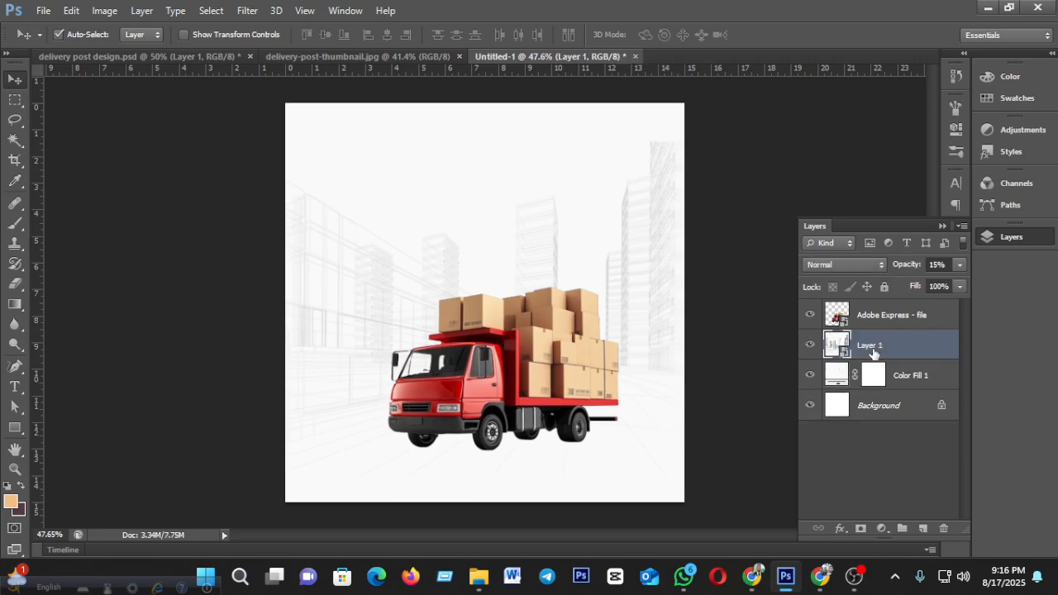
left_click(910, 317)
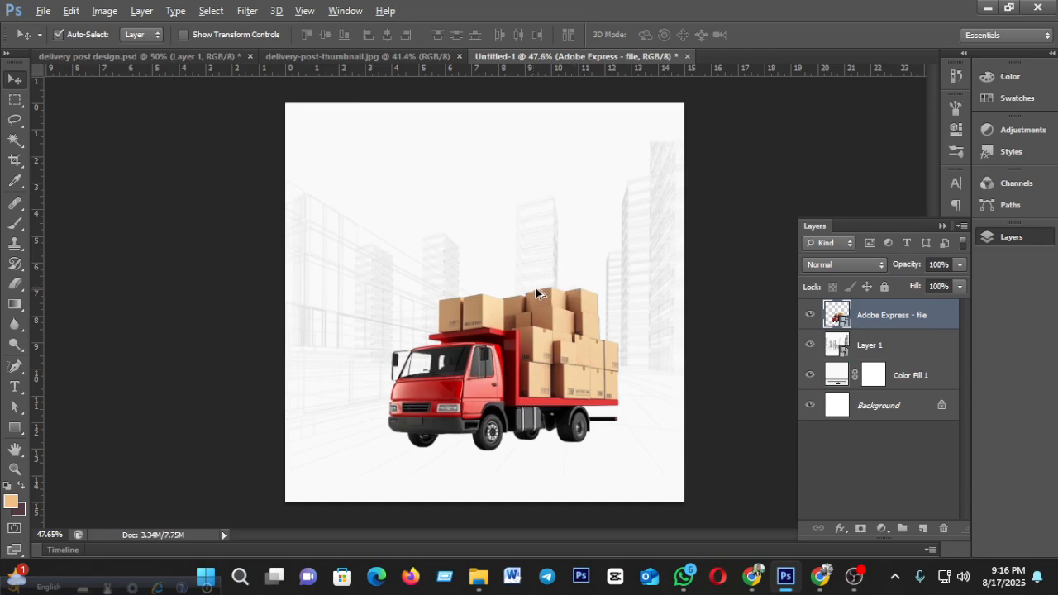
scroll(572, 294, "up", 1)
scroll(570, 298, "down", 1)
Step: Switch to Pinterest in Chrome and search for "koriyar service post design"
left_click(753, 577)
left_click(846, 125)
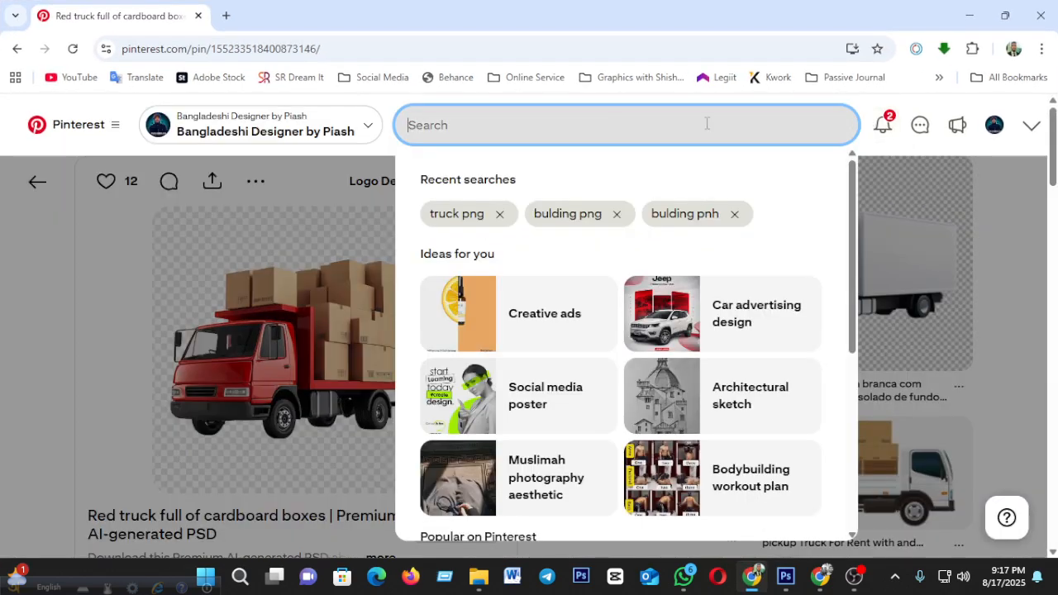
type("kor")
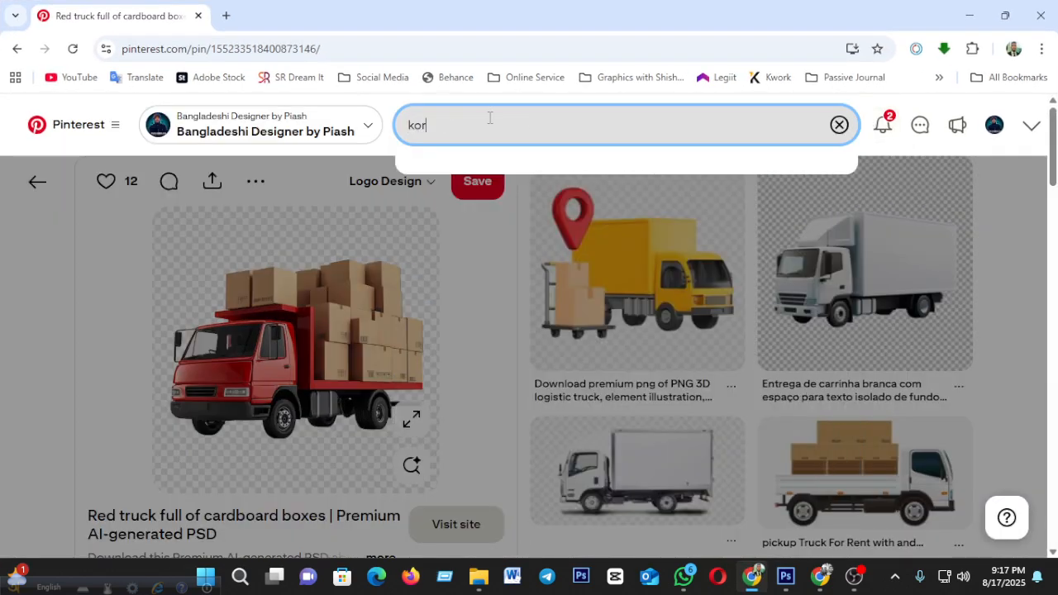
type("iyar service")
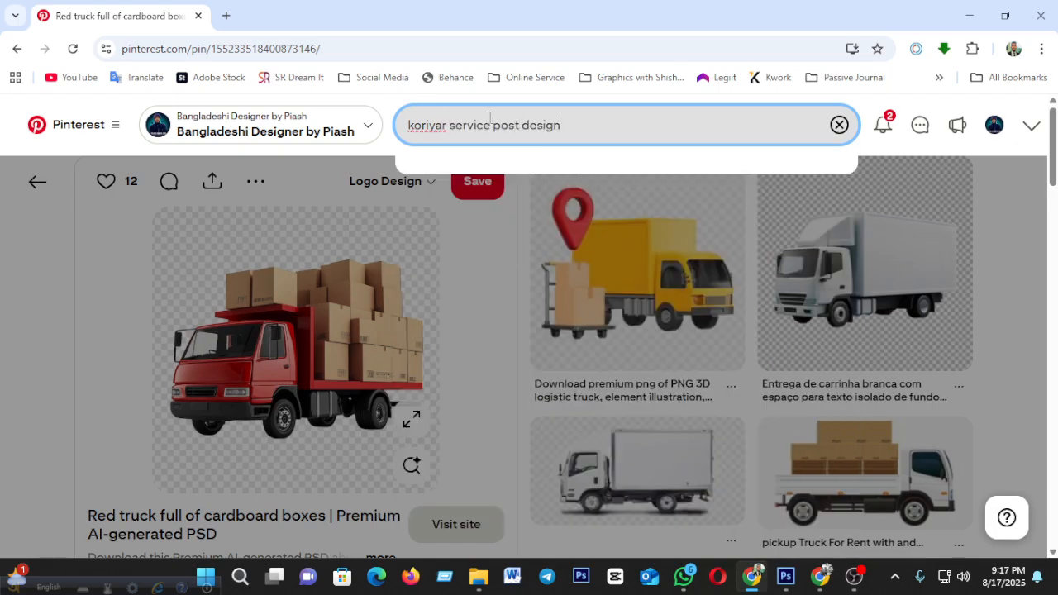
type(" post design")
key("Return")
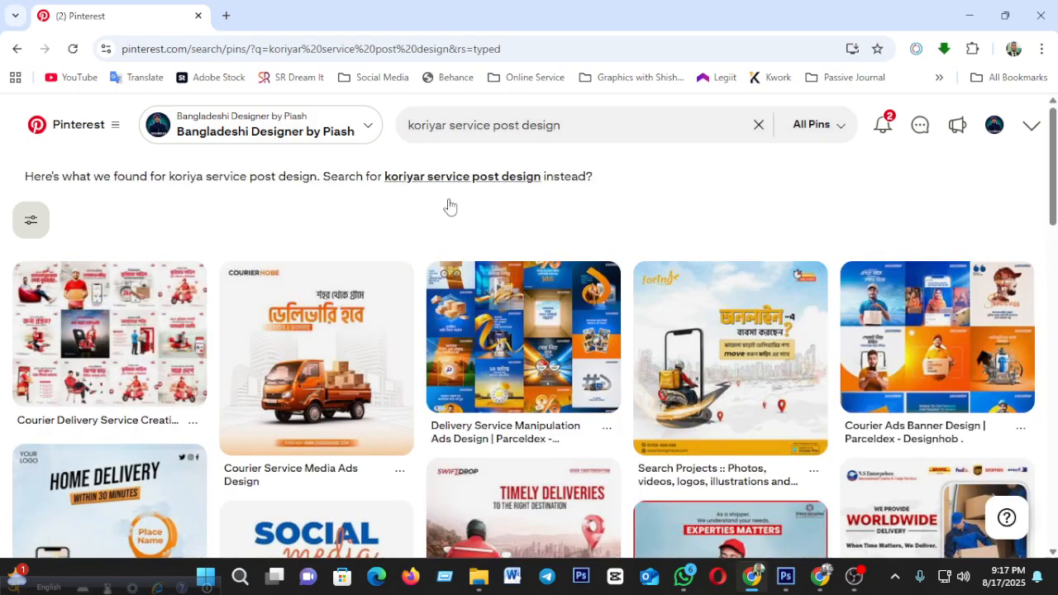
Step: Browse the courier post results and open the Courier Service Media Ads Design pin with the orange truck in enlarged view
scroll(745, 229, "down", 5)
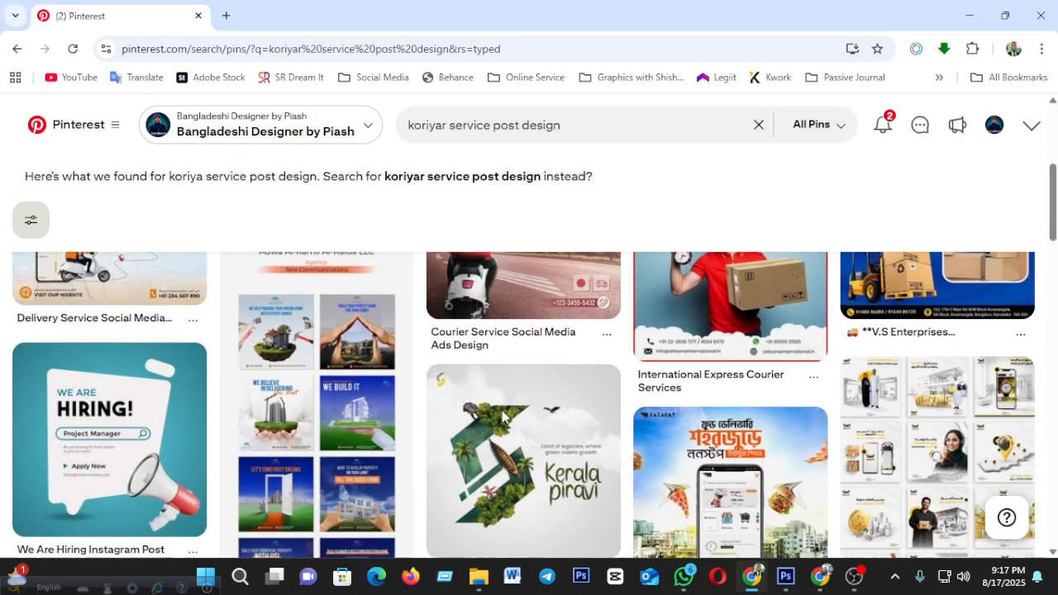
scroll(502, 415, "down", 2)
scroll(447, 397, "up", 5)
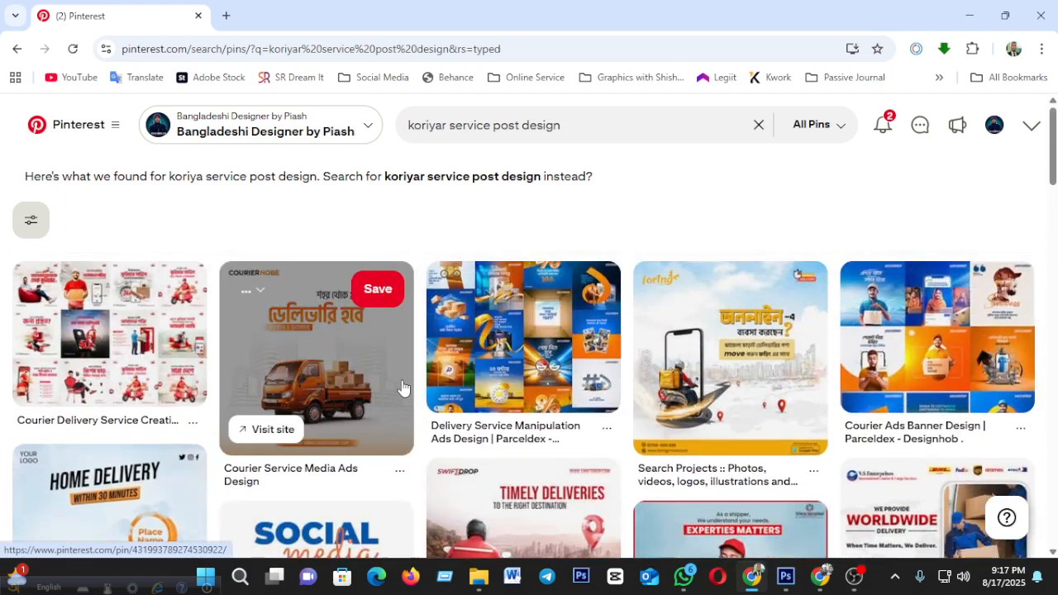
left_click(336, 400)
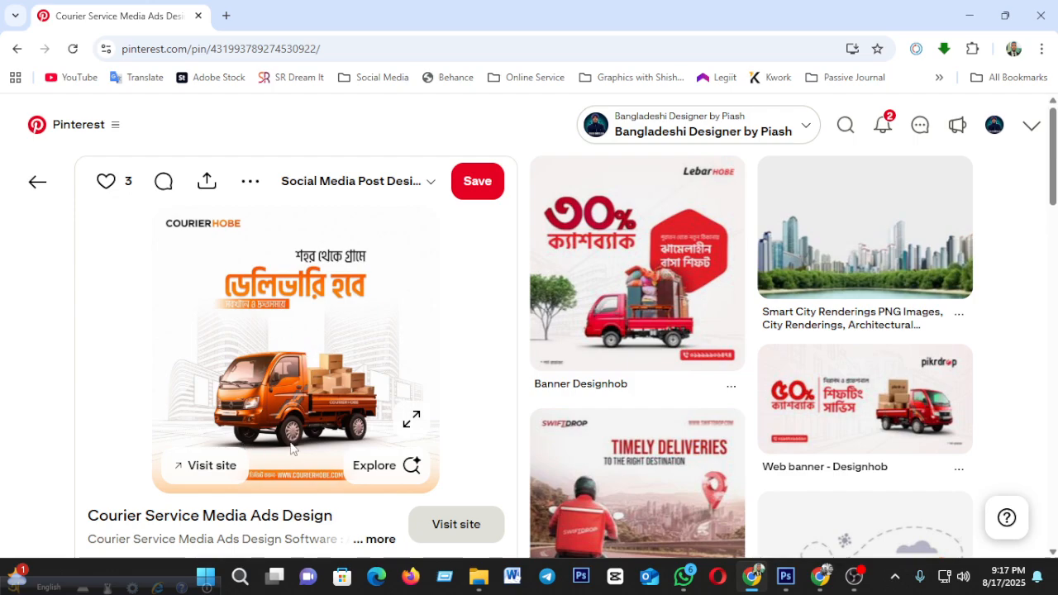
left_click(412, 420)
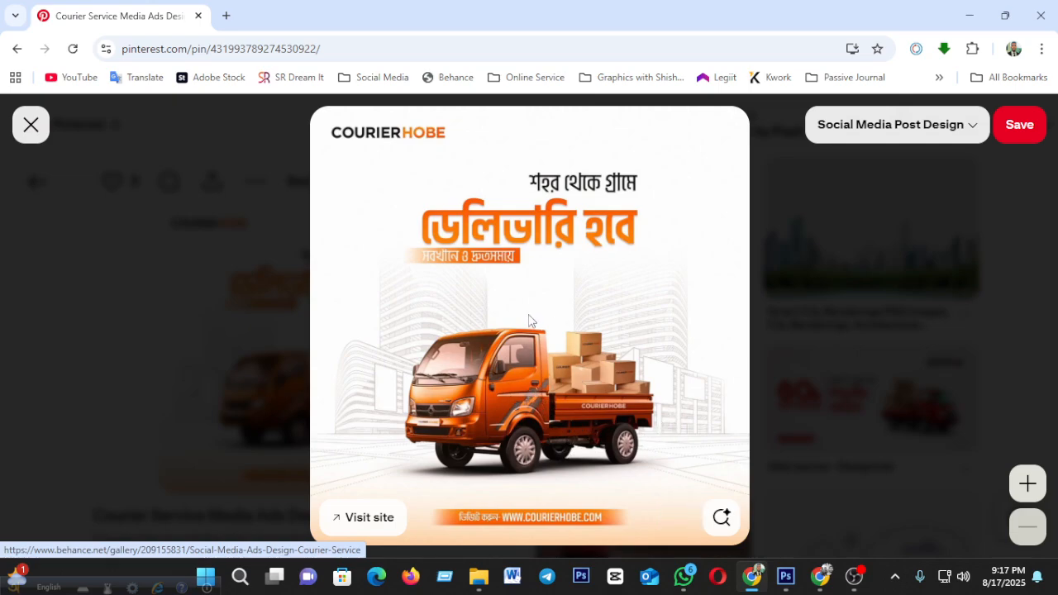
Step: Open the Banner Designhob pin with the red truck and view its design enlarged
left_click(800, 322)
left_click(673, 286)
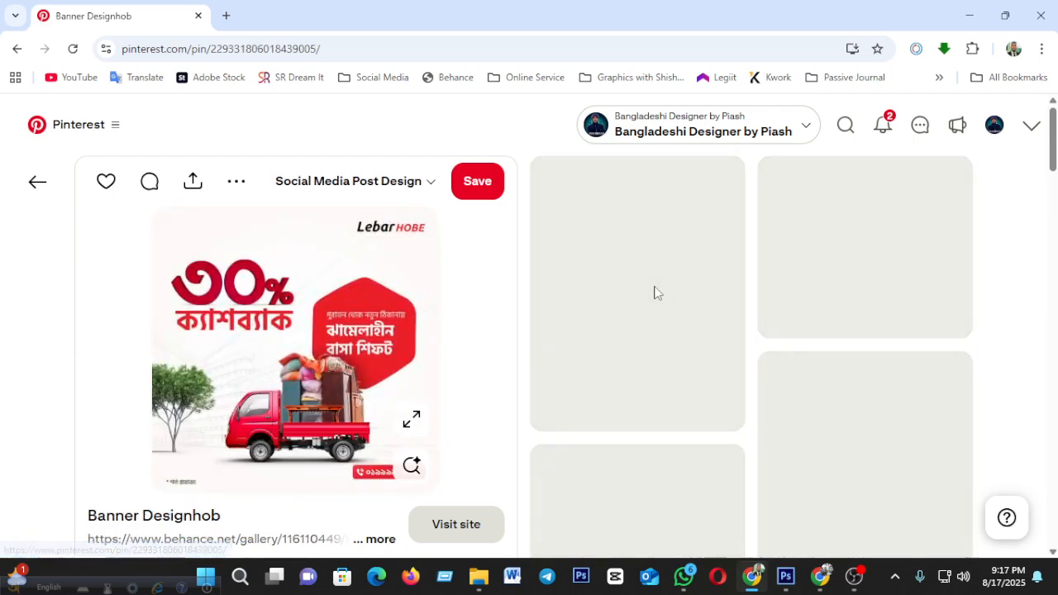
left_click(414, 422)
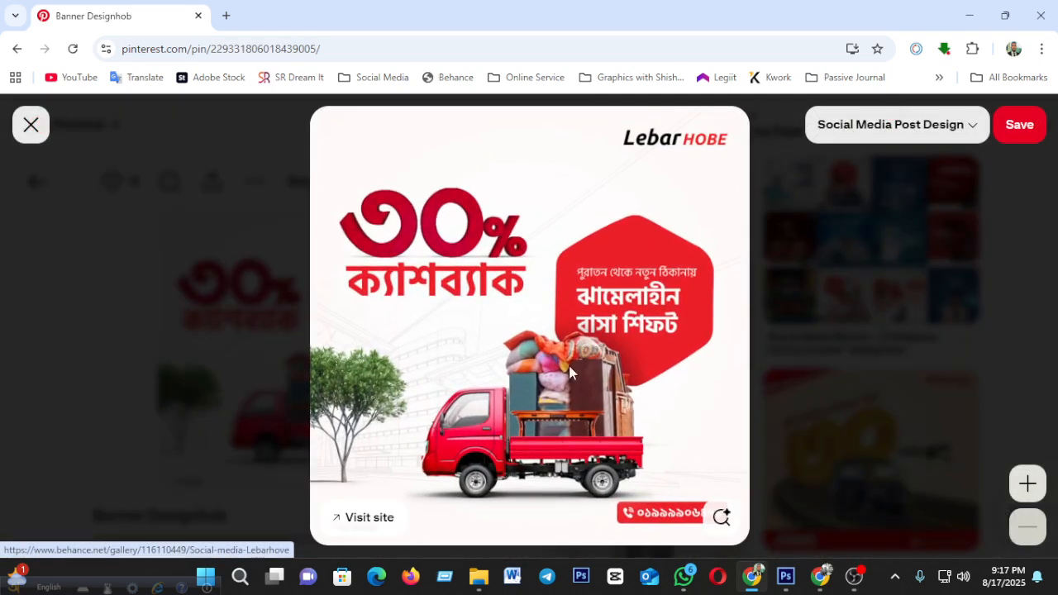
left_click(788, 290)
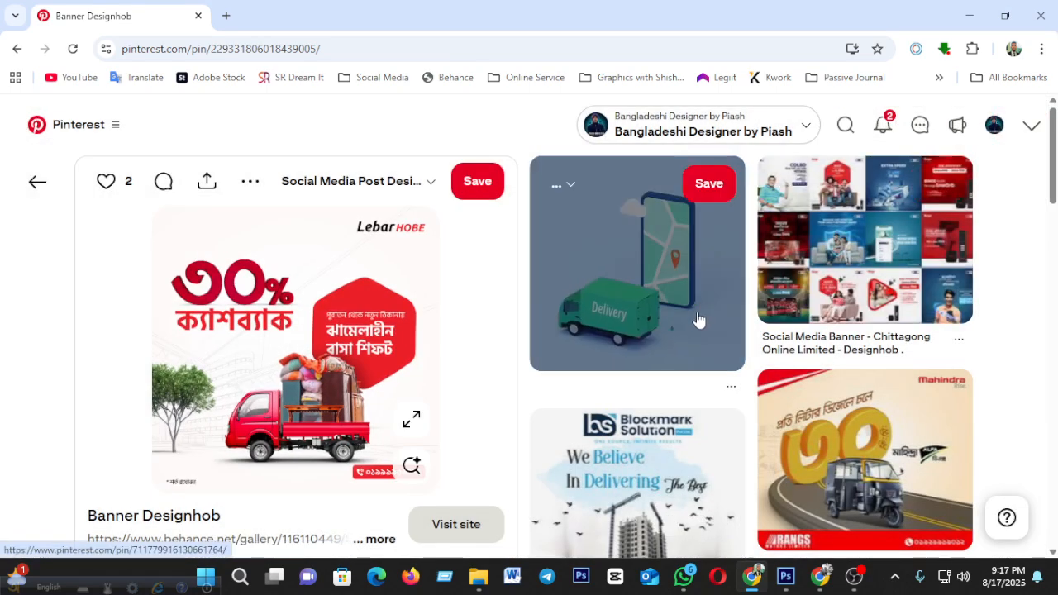
Step: Browse the related pins and view the Mahindra Alfa_Rangs Motors pin enlarged
scroll(852, 379, "down", 3)
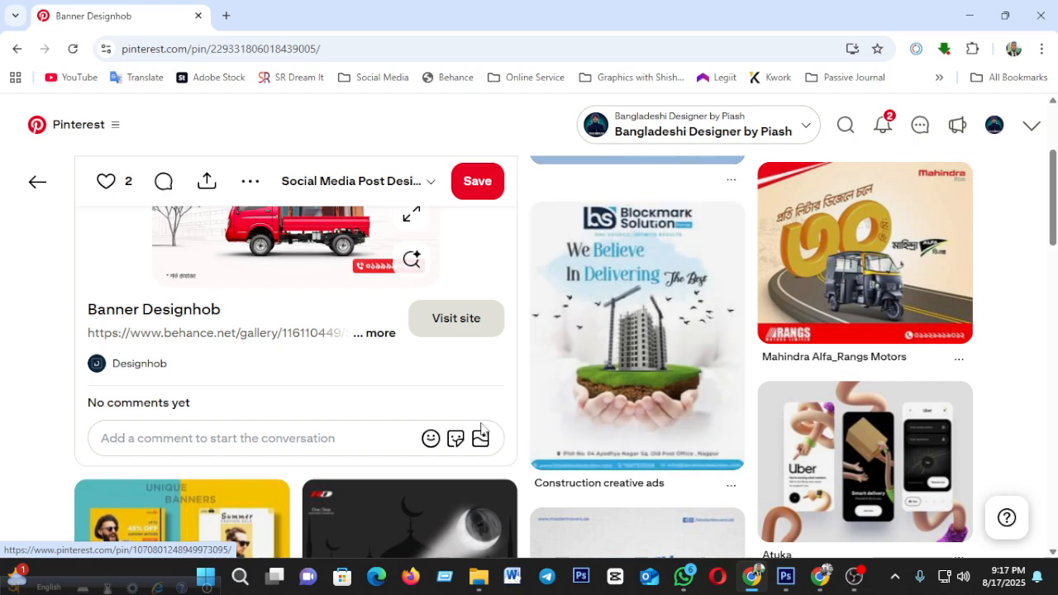
scroll(484, 421, "down", 3)
scroll(745, 414, "up", 6)
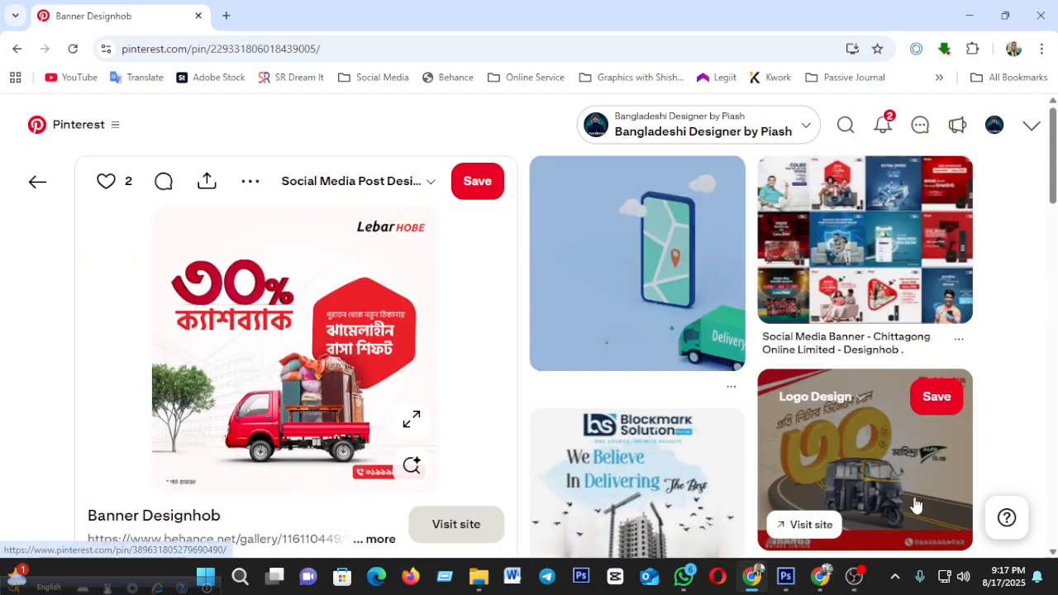
left_click(860, 464)
left_click(436, 420)
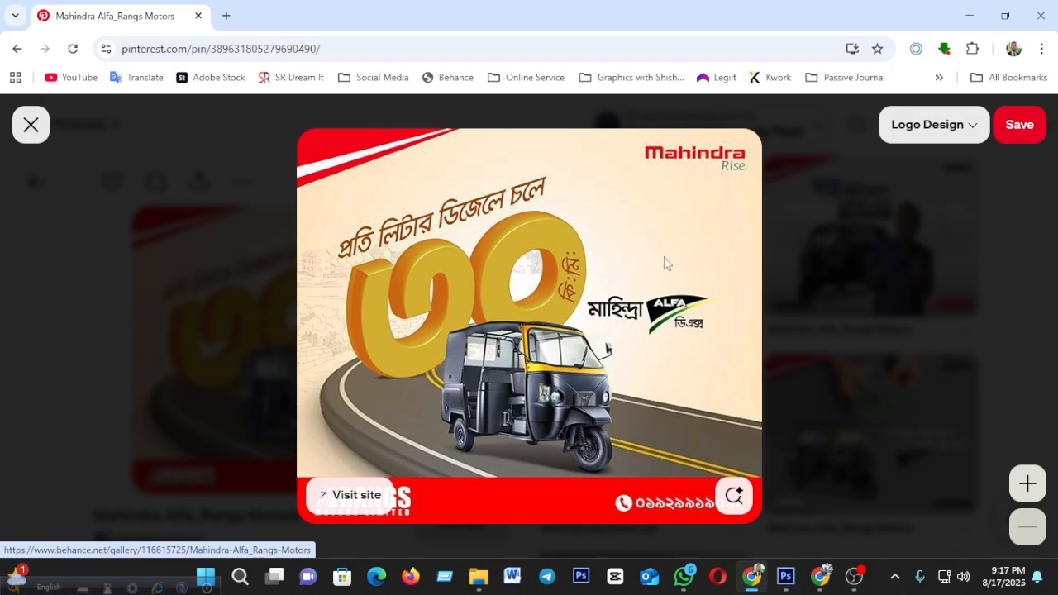
left_click(27, 131)
Step: Switch back to Photoshop and show the text group in delivery post design.psd
left_click(970, 15)
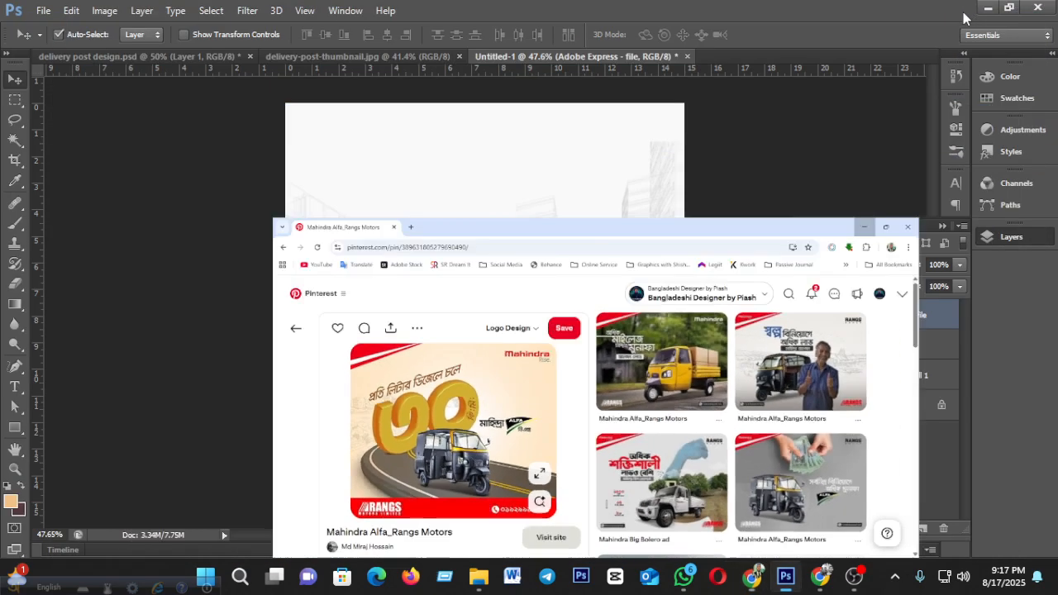
left_click(83, 60)
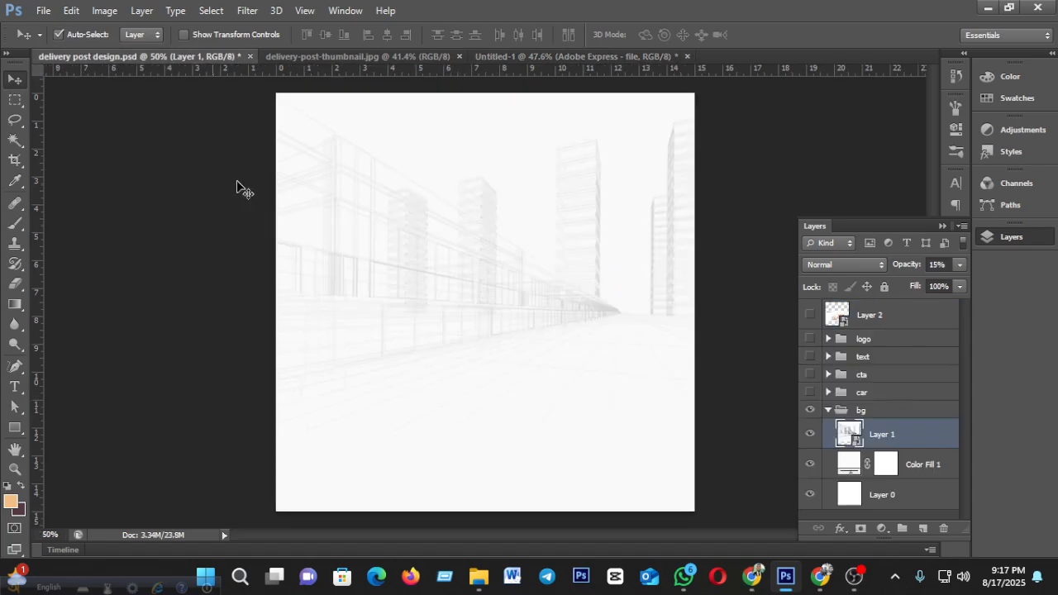
left_click(810, 356)
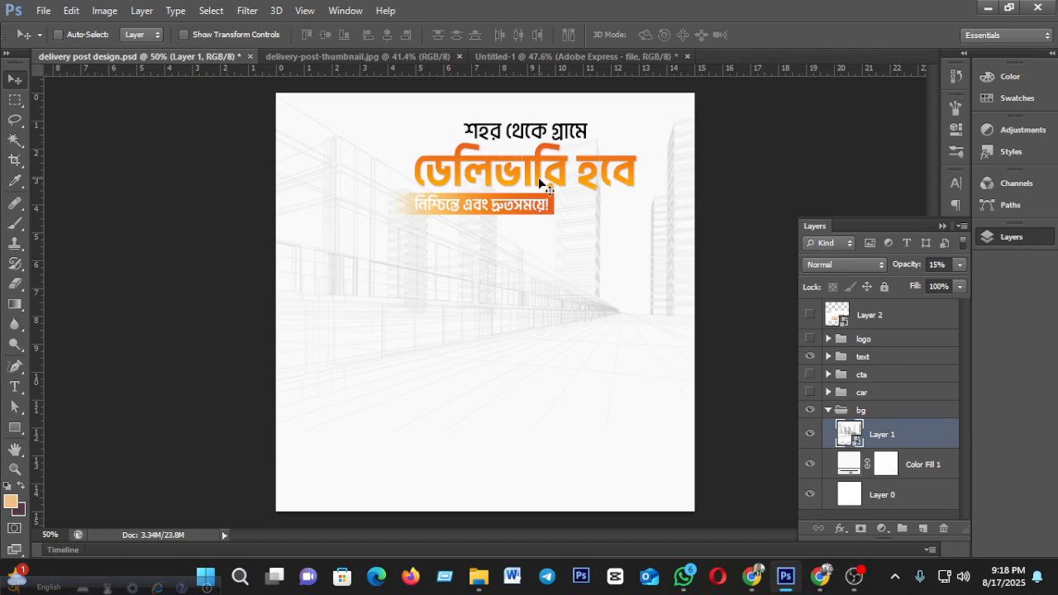
Step: Copy the text group from delivery post design.psd into Untitled-1 and position it above the red truck
left_click(512, 62)
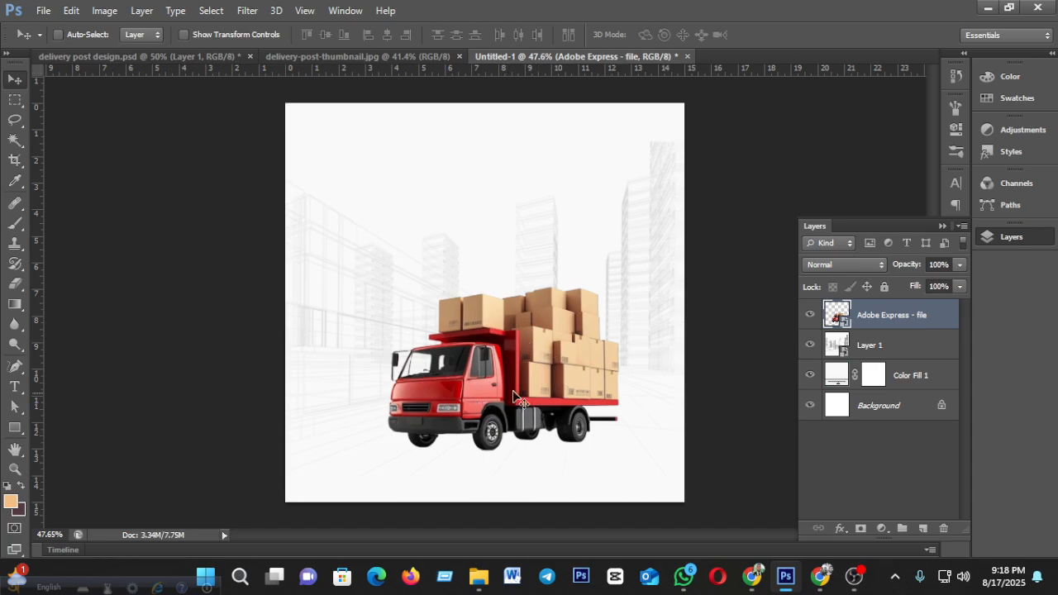
left_click(111, 56)
left_click_drag(537, 176, 626, 306)
left_click(885, 363)
mouse_move(542, 172)
left_mouse_down()
mouse_move(583, 144)
mouse_move(556, 73)
mouse_move(562, 57)
mouse_move(542, 225)
mouse_move(503, 220)
mouse_move(526, 177)
left_mouse_up()
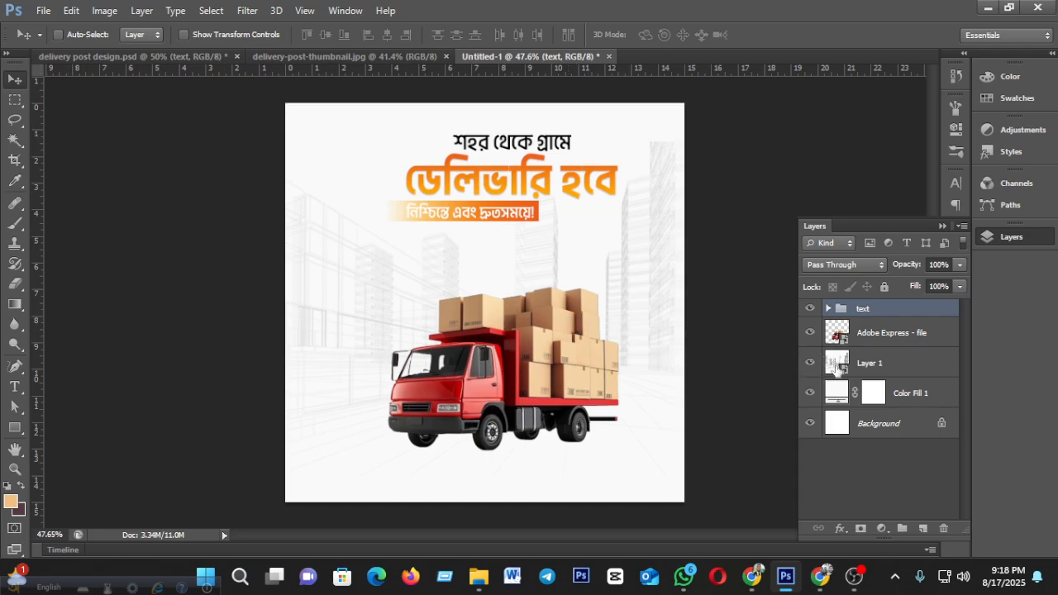
Step: Expand the text group, select the text of the শহর থেকে গ্রামে layer and look through the available fonts
left_click(827, 308)
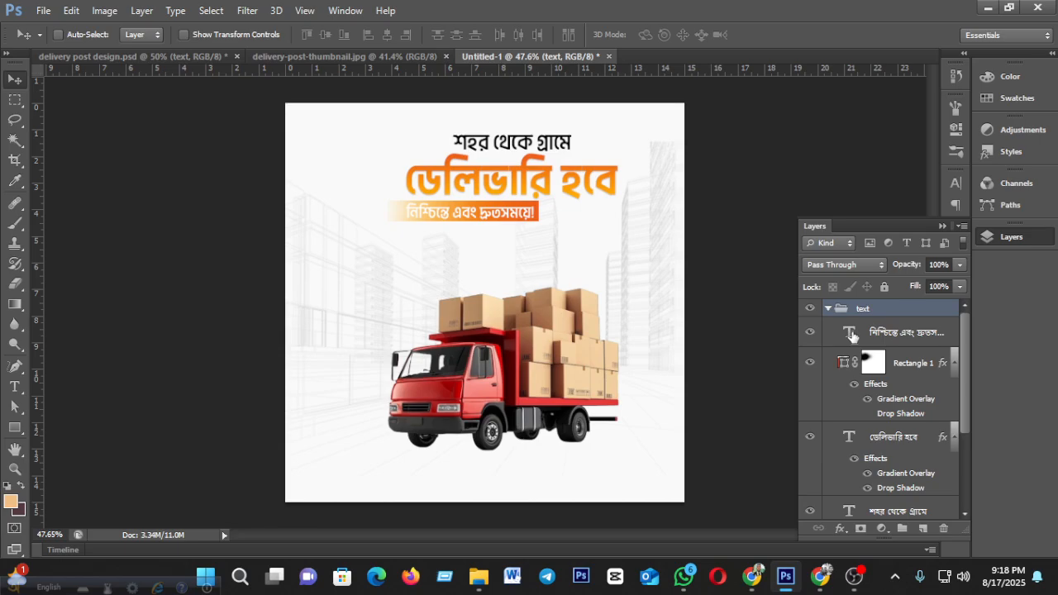
double_click(848, 514)
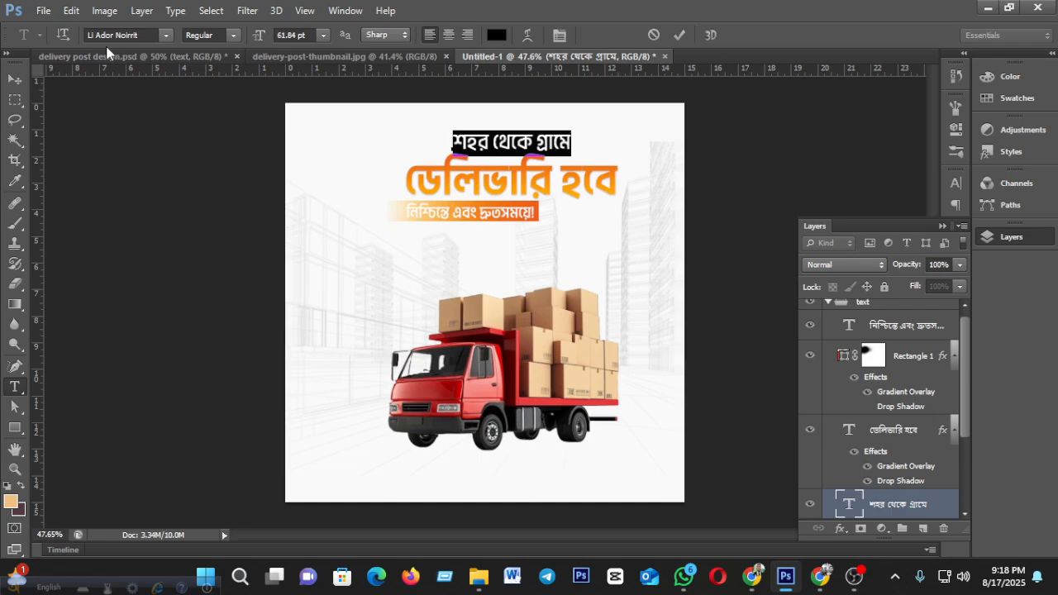
left_click(165, 35)
scroll(154, 234, "down", 2)
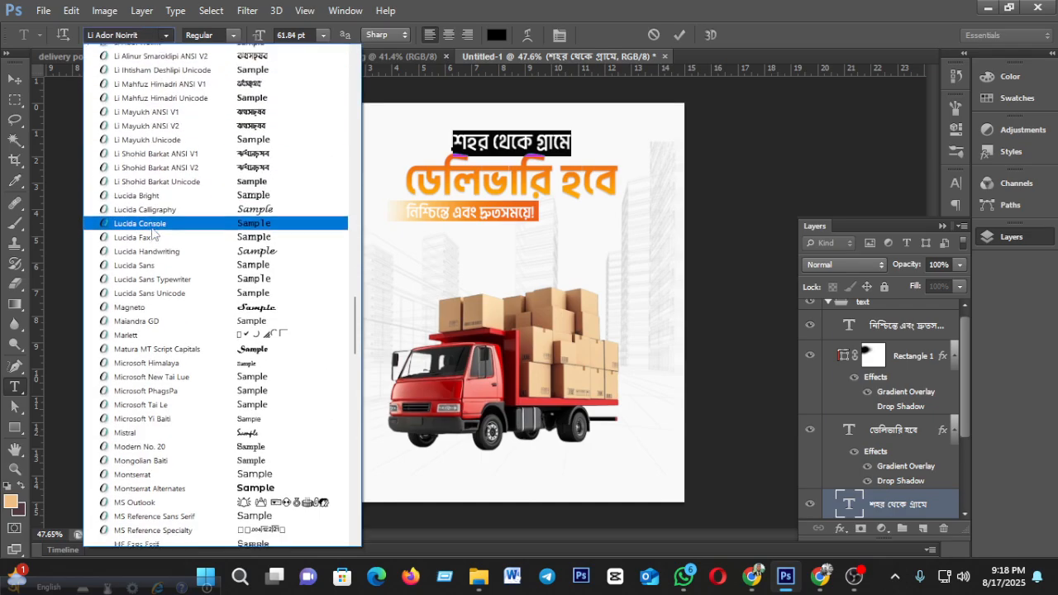
scroll(154, 234, "up", 2)
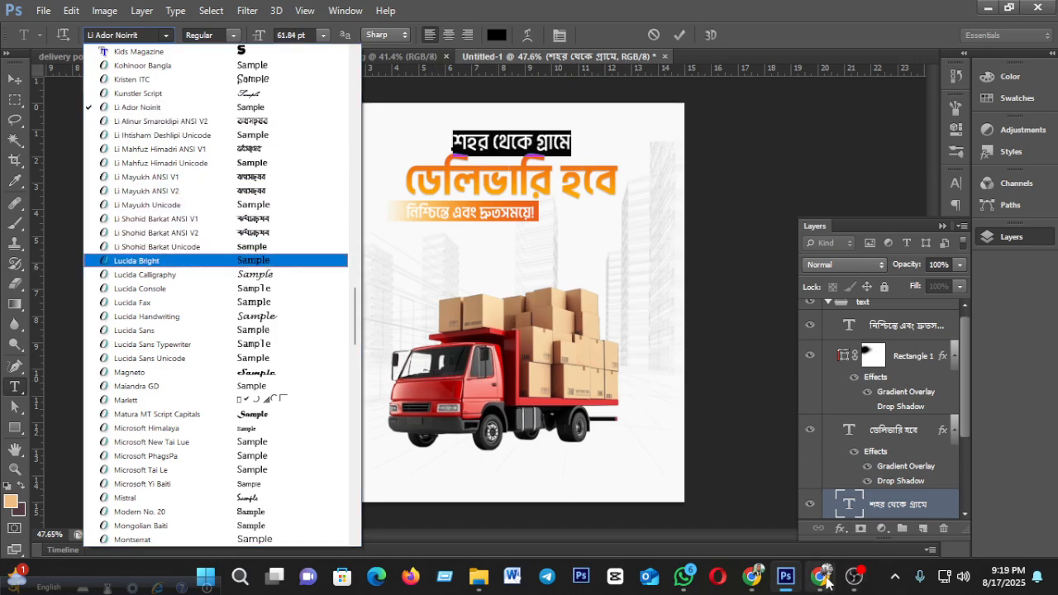
Step: Switch to Chrome and search Google for "lipighor font" in a new tab
mouse_move(781, 570)
left_click(768, 504)
mouse_move(819, 572)
left_click(739, 501)
left_click(408, 16)
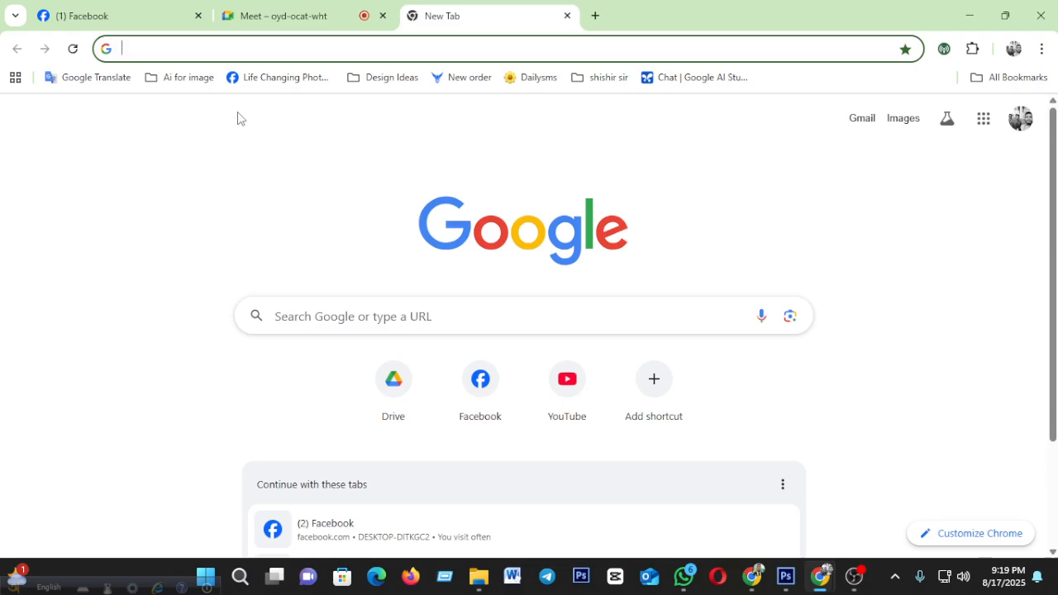
type("lig")
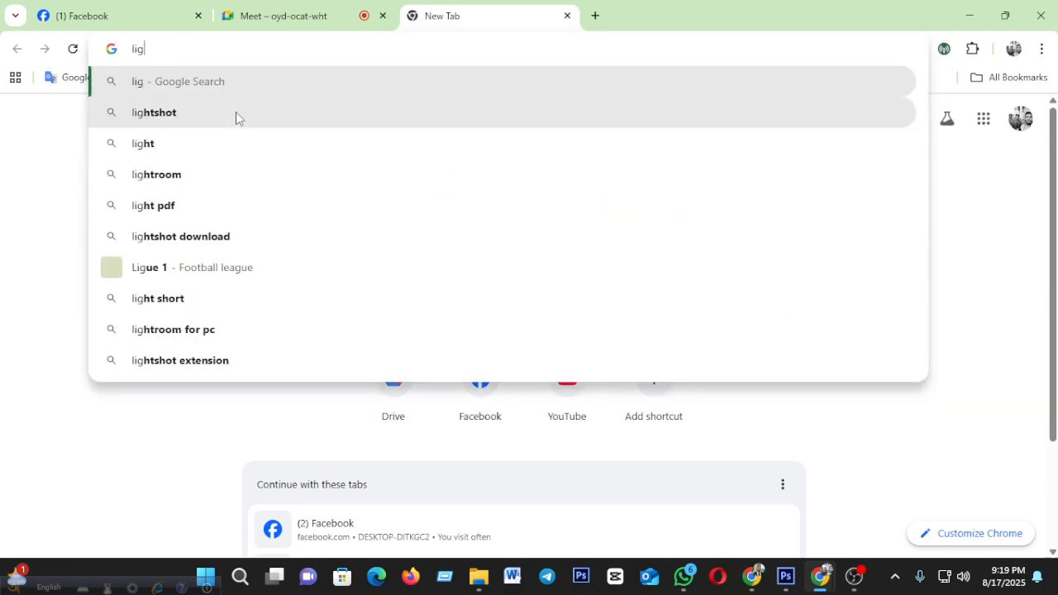
key("BackSpace")
key("BackSpace")
type("ipi")
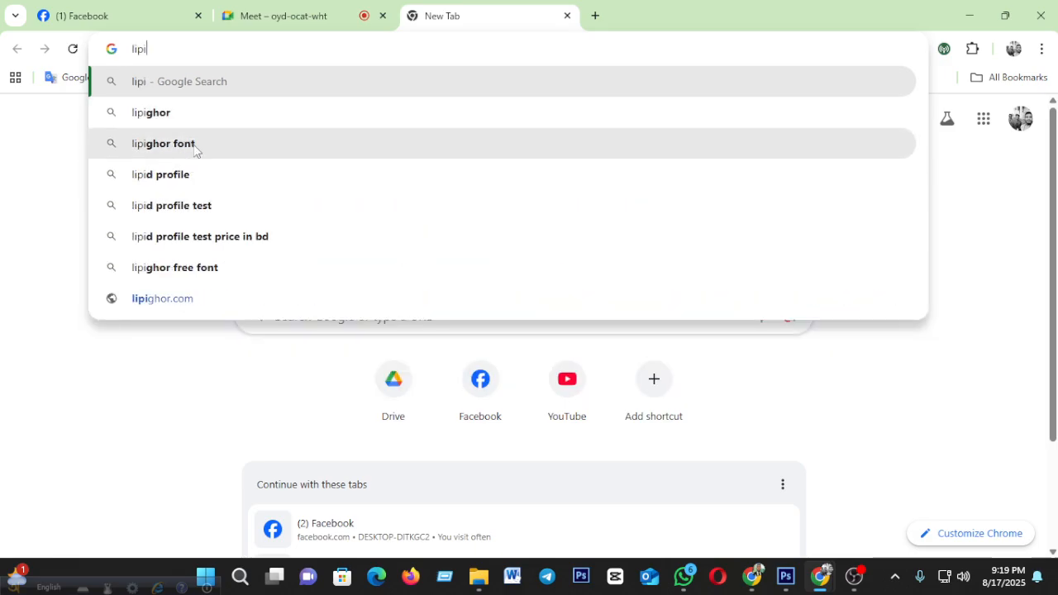
key("Down")
key("Down")
key("Return")
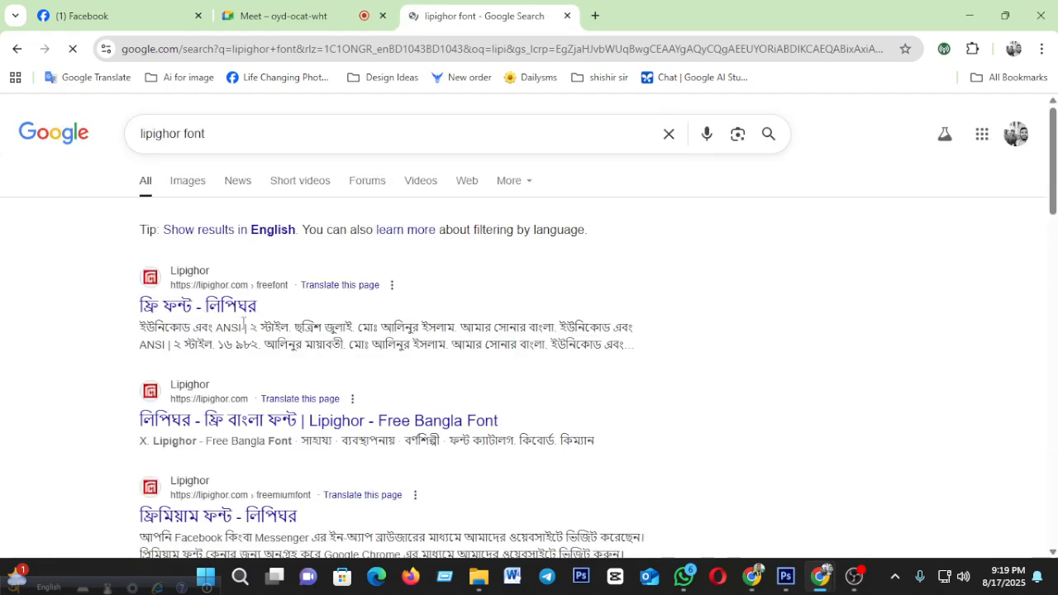
Step: Open the Lipighor homepage from the search results and dismiss the translation offer and the WhatsApp QR code overlay
left_click(225, 420)
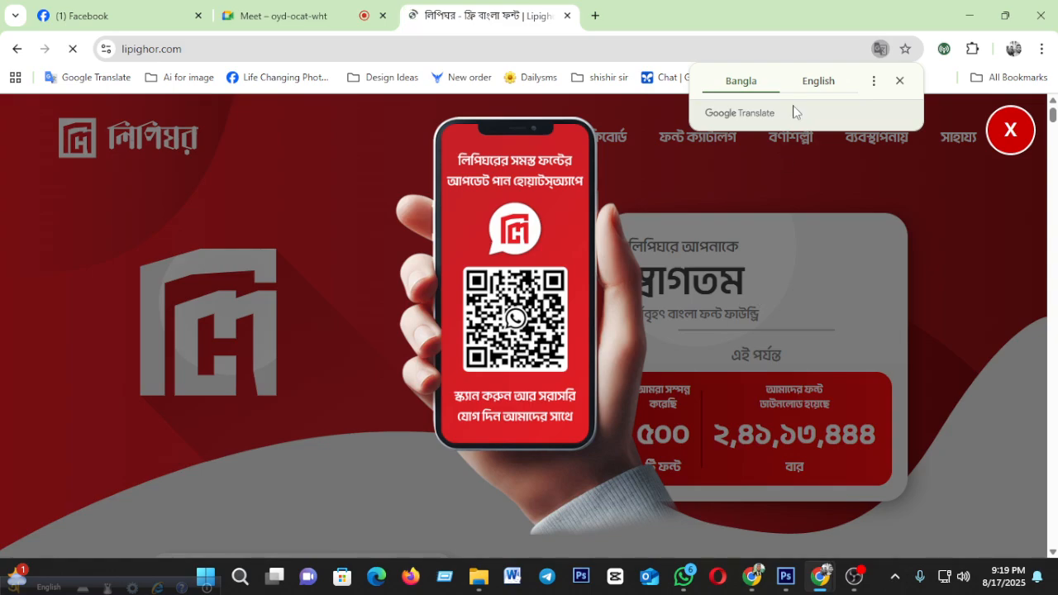
left_click(900, 81)
scroll(664, 323, "down", 2)
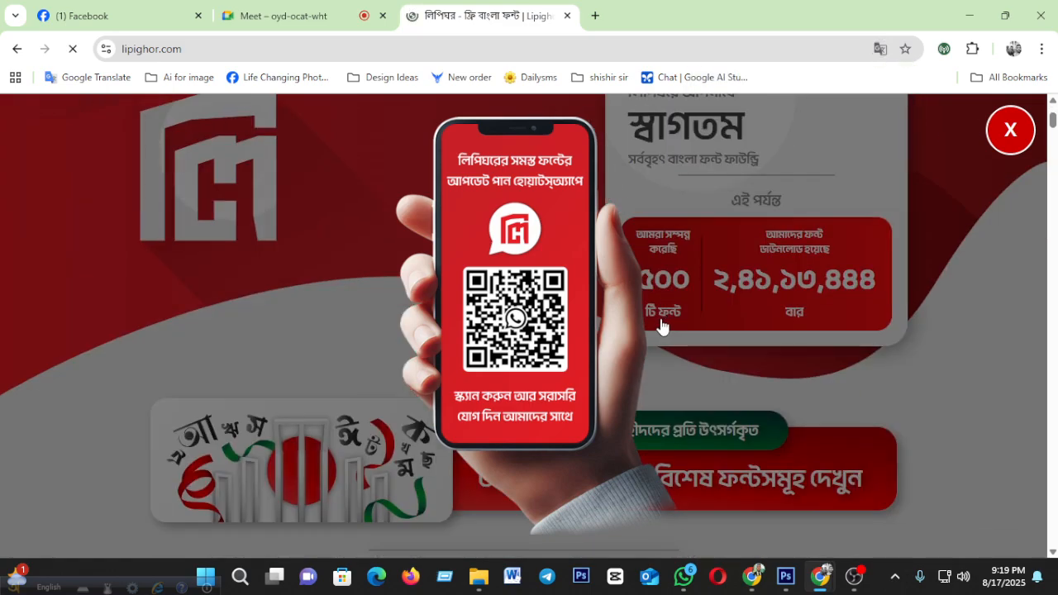
scroll(599, 339, "up", 2)
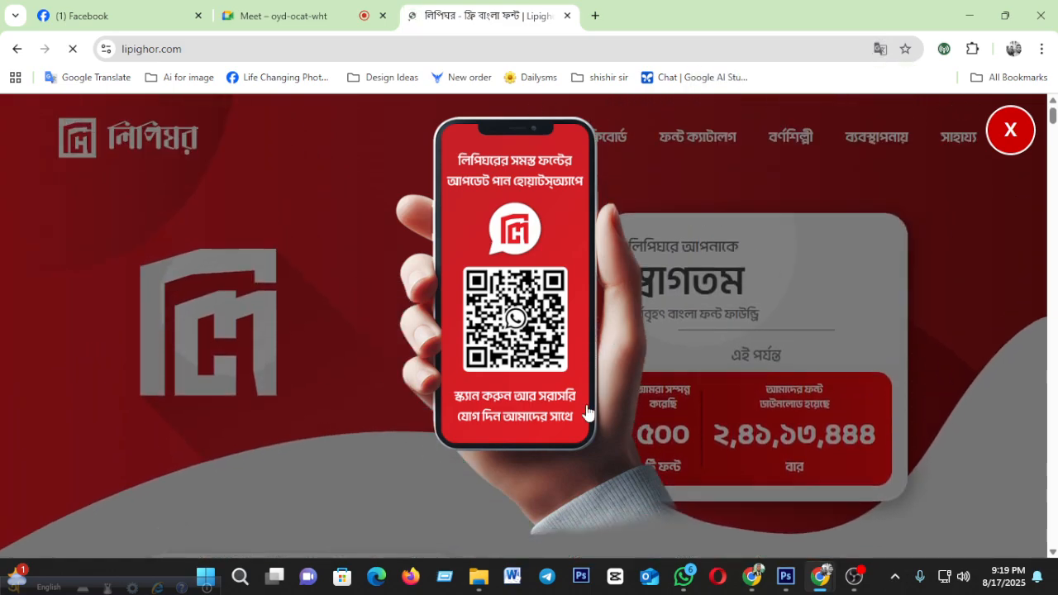
left_click(364, 416)
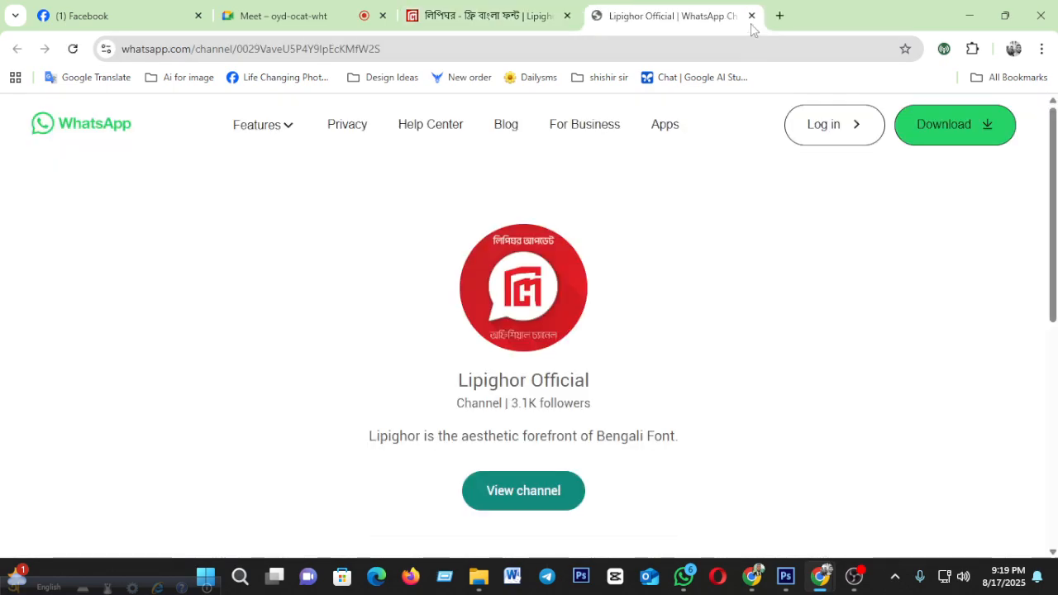
left_click(751, 15)
left_click(561, 377)
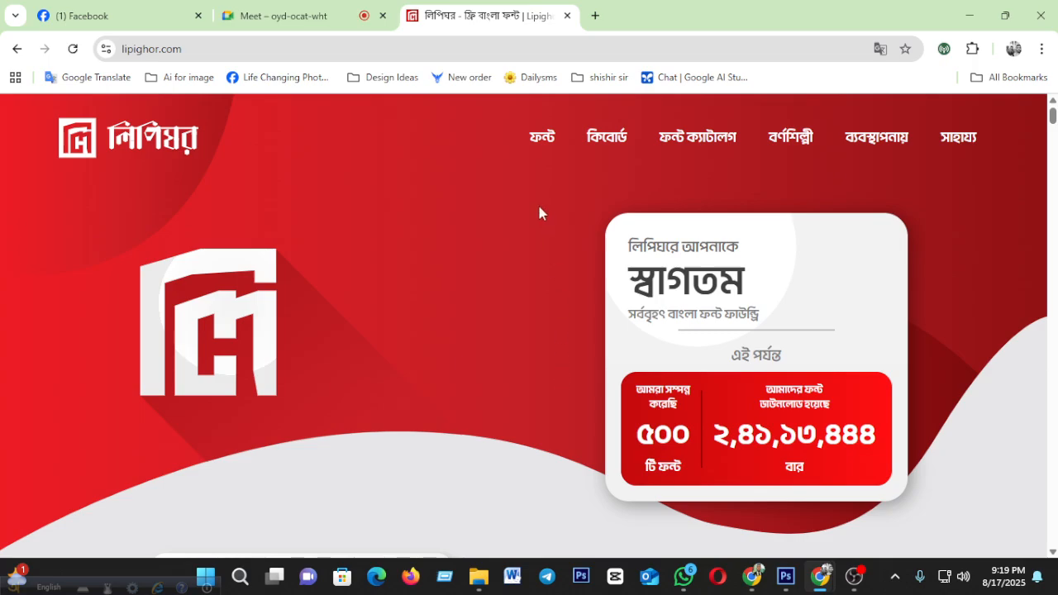
Step: Open Lipighor's free font catalogue and look through the fonts on its first page
scroll(583, 274, "down", 10)
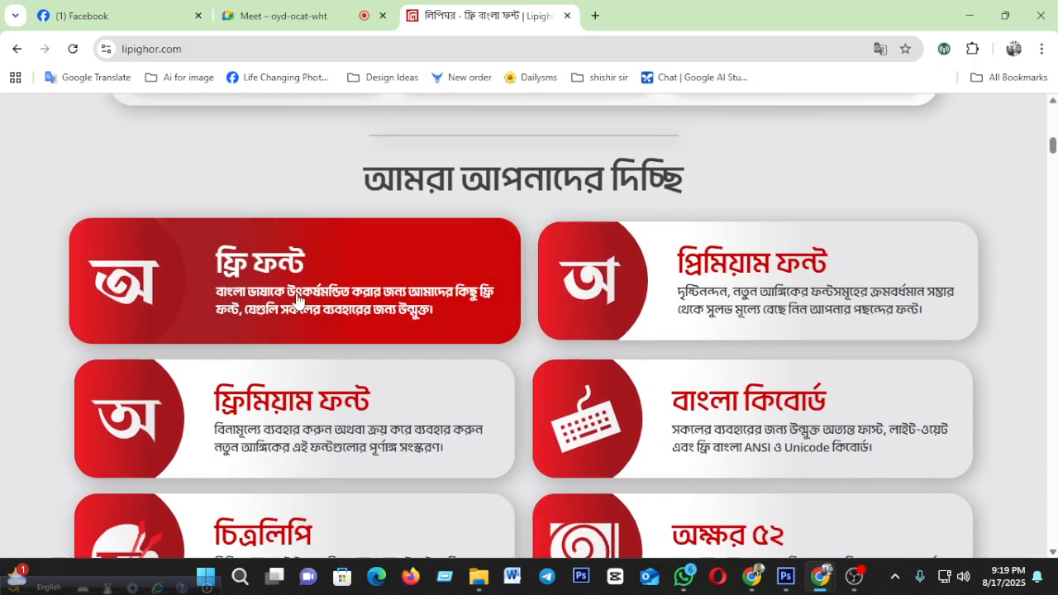
left_click(298, 300)
scroll(442, 357, "down", 5)
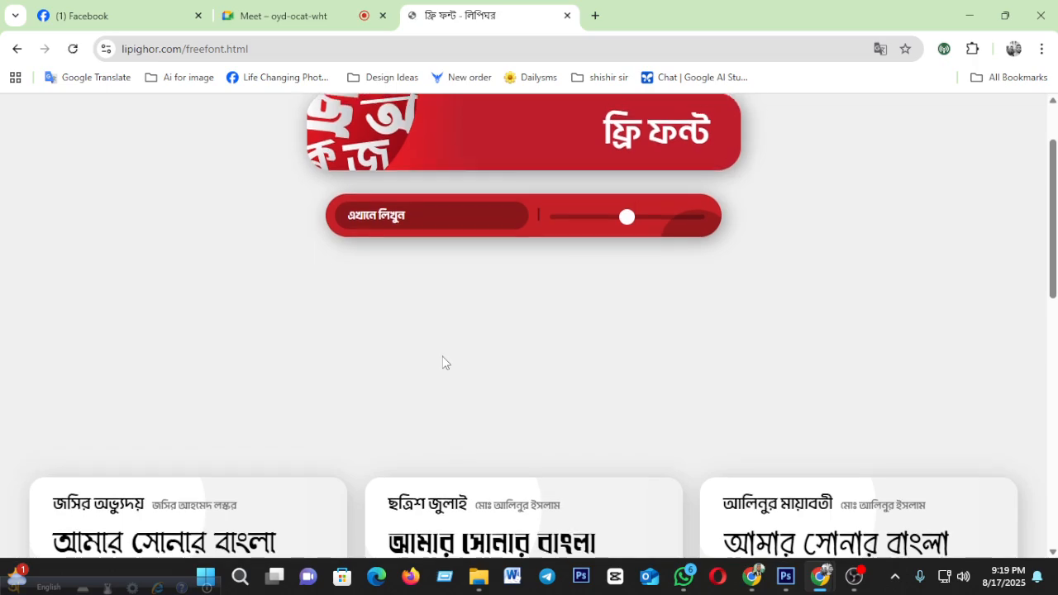
scroll(443, 362, "down", 2)
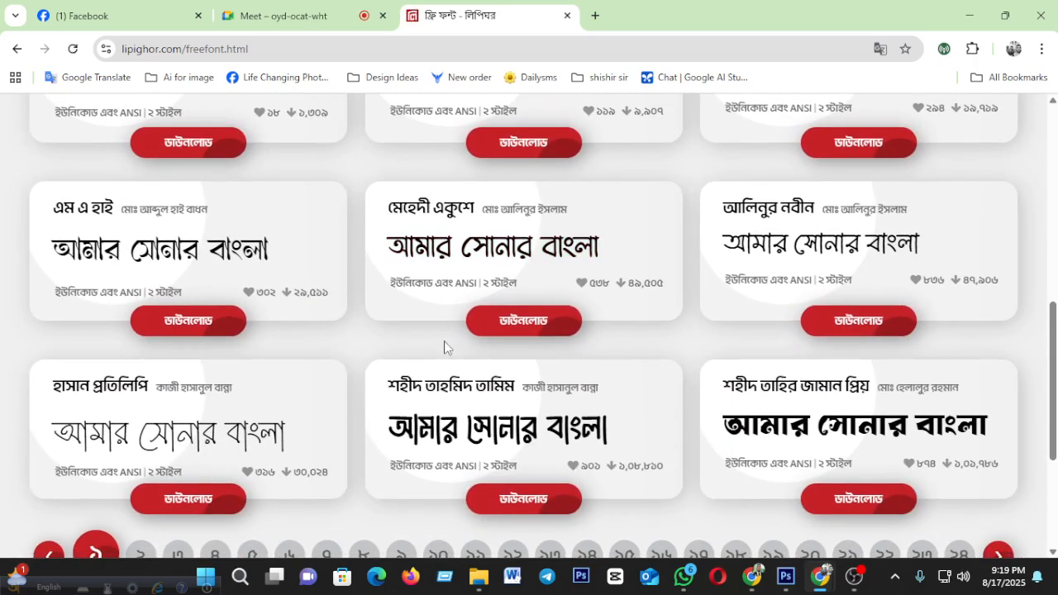
scroll(462, 353, "down", 3)
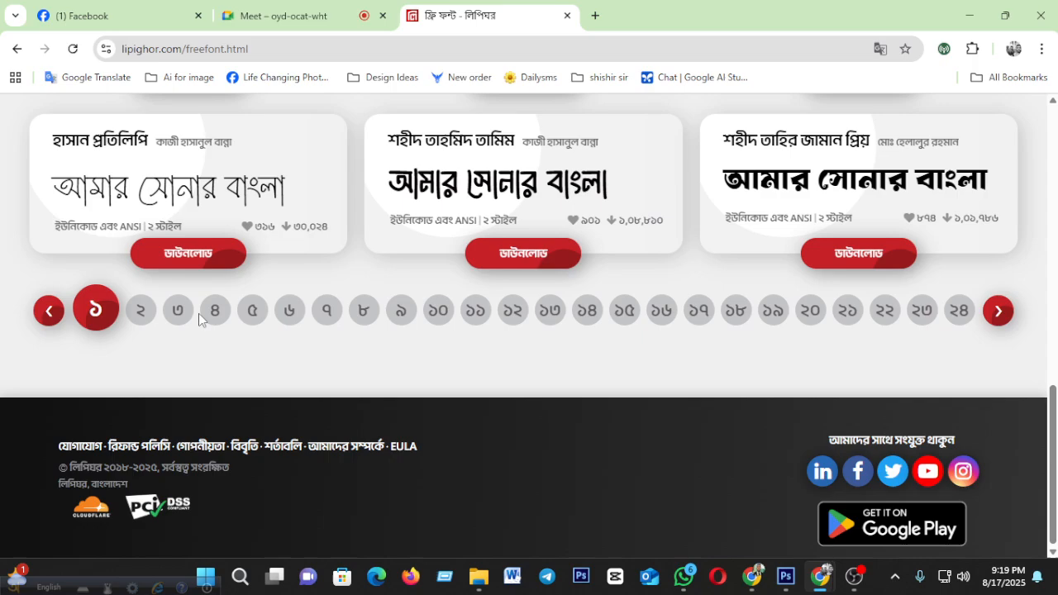
Step: Look through the fonts on pages 3 and 4 of the free font catalogue
left_click(180, 312)
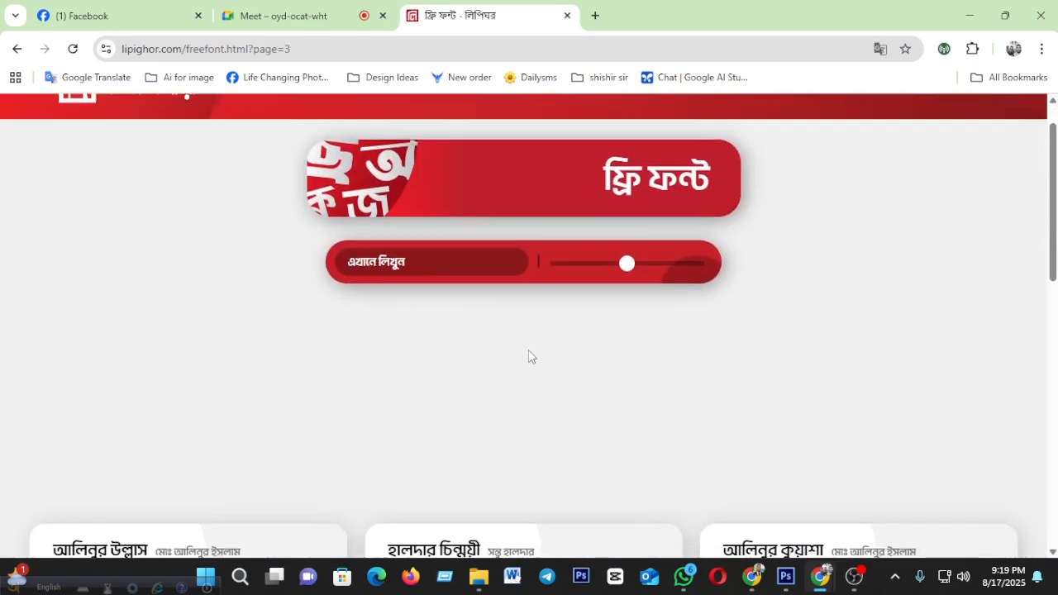
scroll(529, 350, "down", 4)
scroll(529, 350, "down", 4)
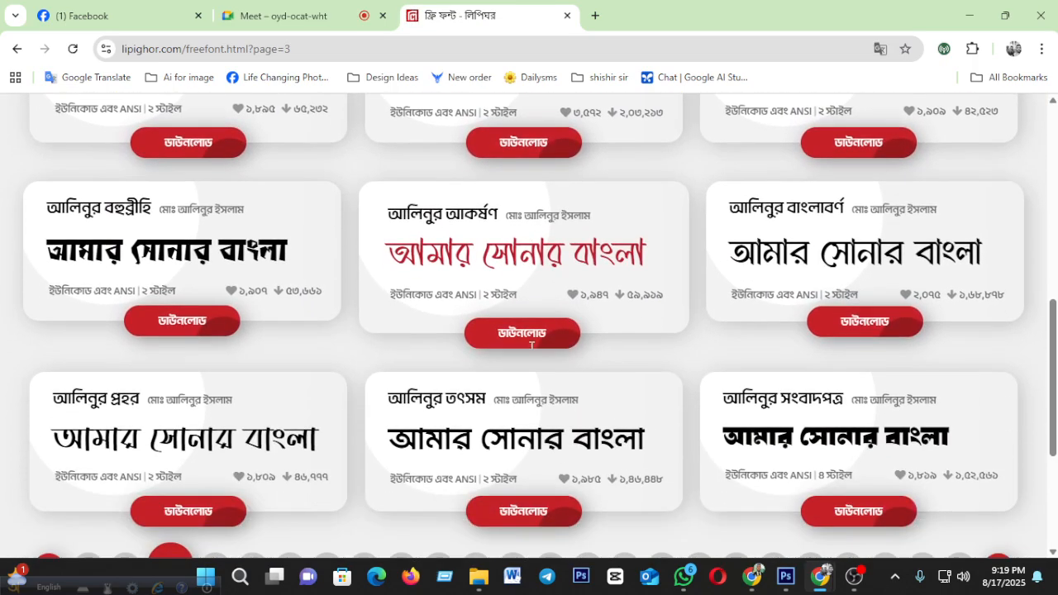
scroll(531, 354, "up", 2)
scroll(532, 354, "down", 4)
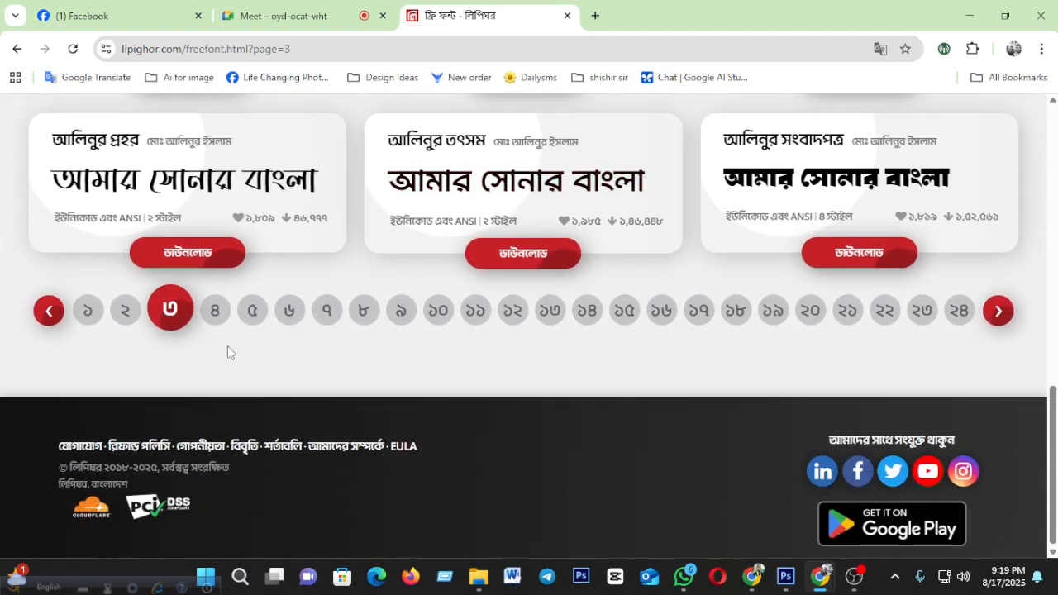
left_click(212, 310)
scroll(573, 370, "down", 6)
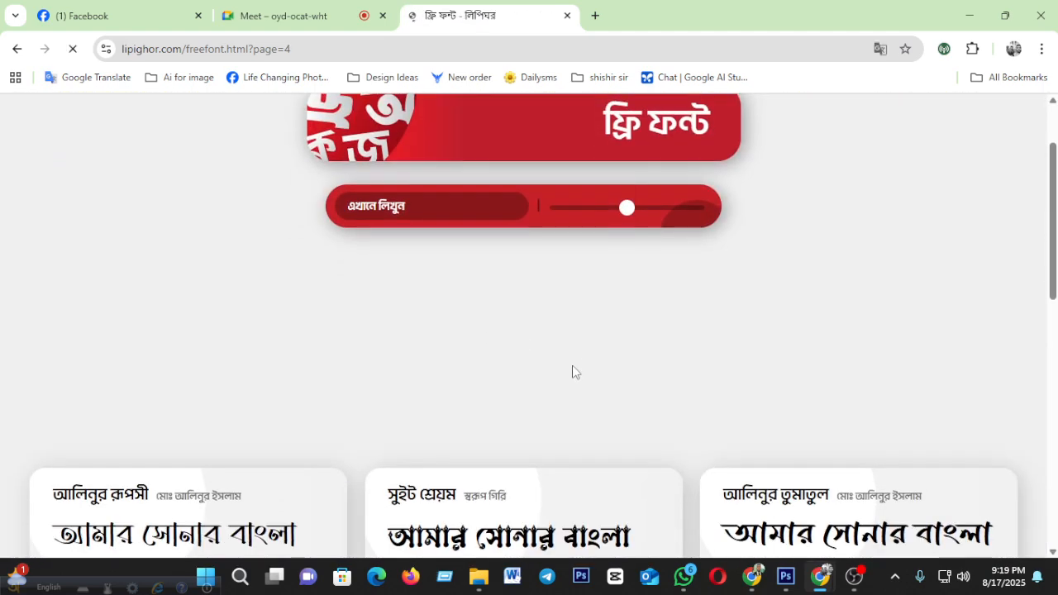
scroll(572, 370, "down", 2)
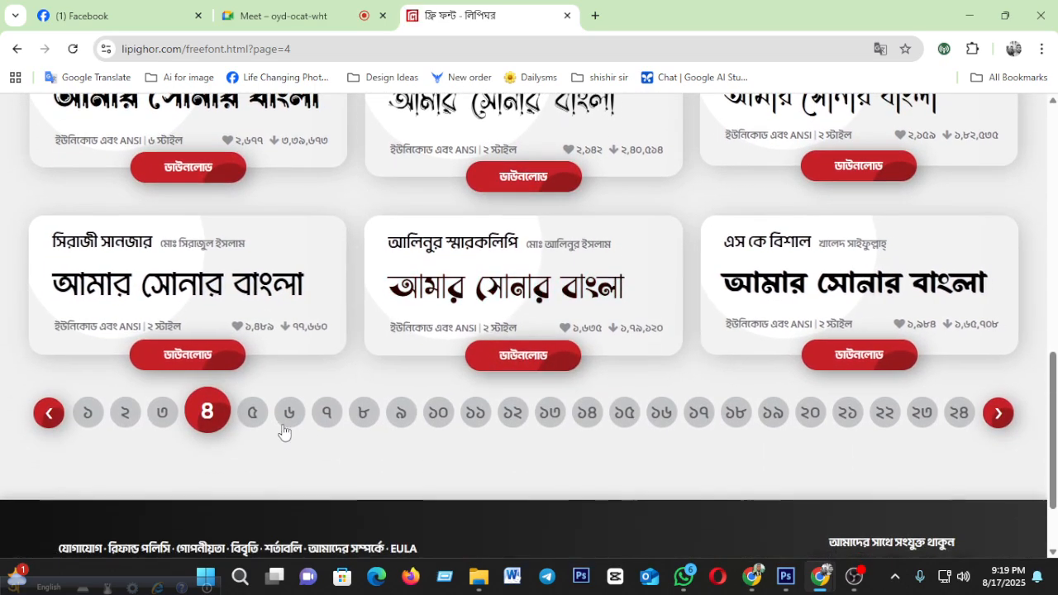
Step: Look through the fonts on page 5 of the free font catalogue and check pages 2 and 3 again
left_click(252, 413)
scroll(250, 420, "down", 5)
scroll(467, 411, "down", 3)
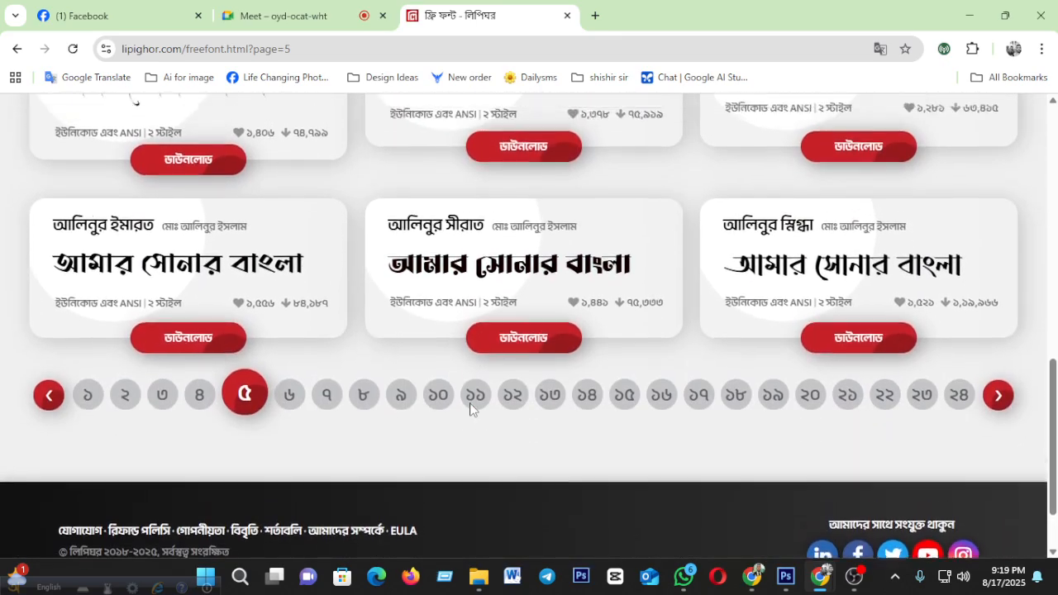
scroll(468, 406, "up", 3)
scroll(347, 404, "down", 4)
left_click(126, 366)
scroll(552, 332, "down", 4)
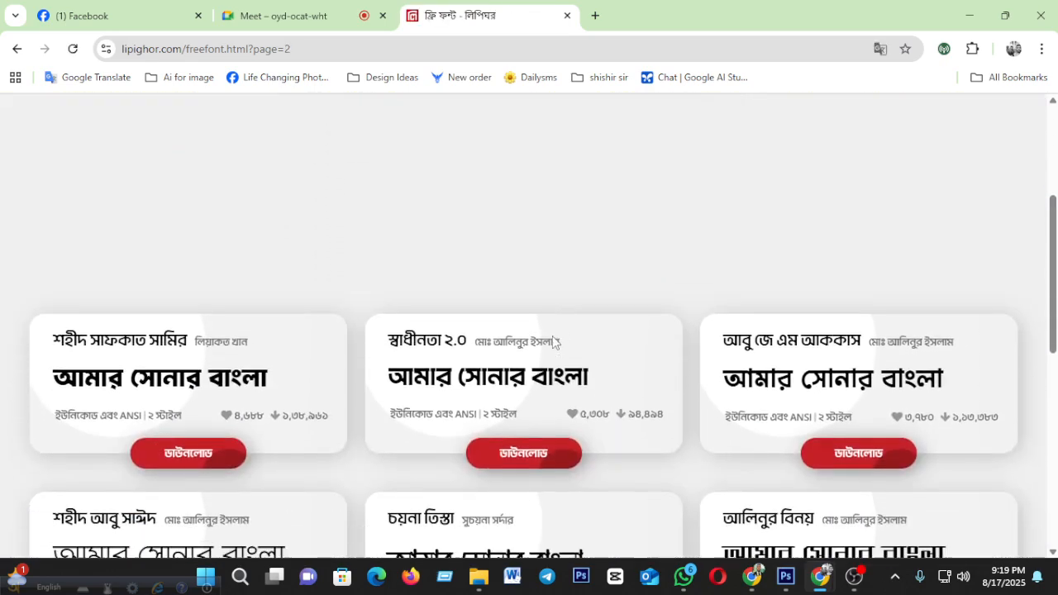
scroll(552, 335, "down", 5)
left_click(172, 457)
scroll(526, 368, "down", 3)
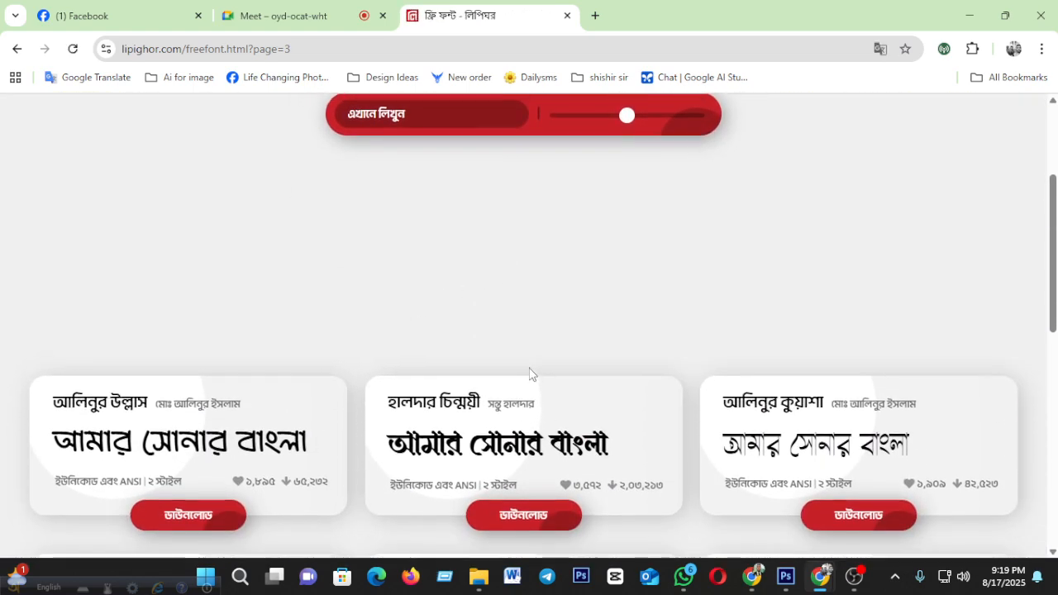
scroll(529, 375, "down", 6)
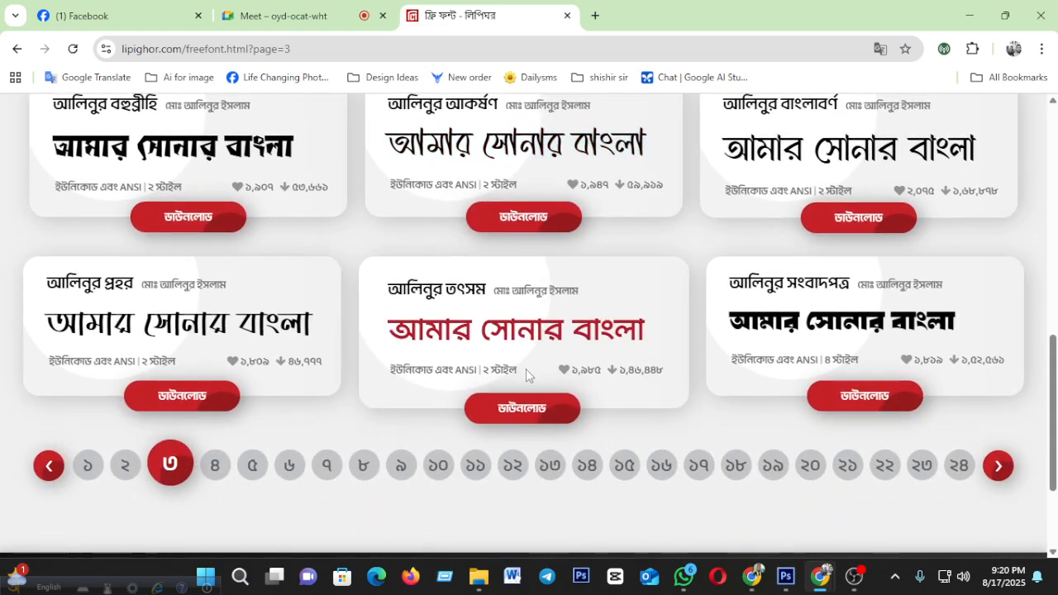
Step: Look through the fonts on pages 6 and 7 of the free font catalogue
left_click(288, 465)
scroll(574, 405, "down", 7)
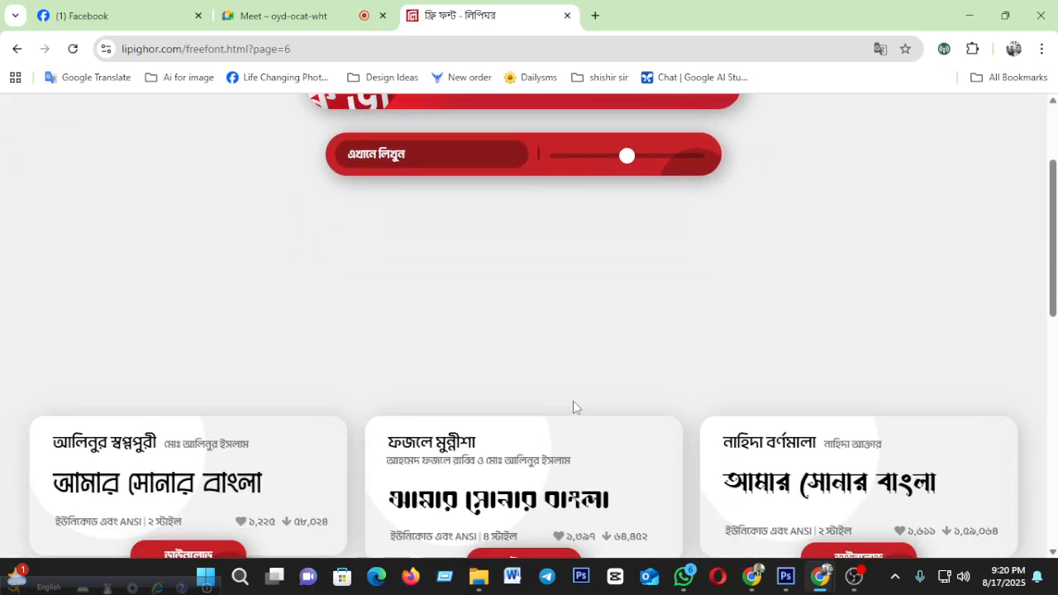
scroll(574, 405, "down", 1)
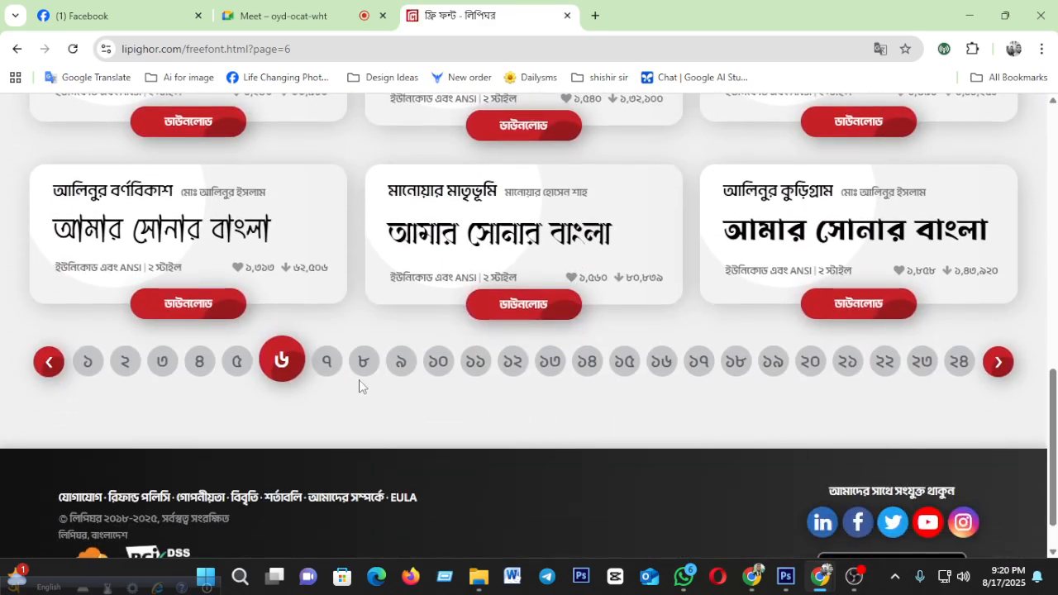
left_click(331, 364)
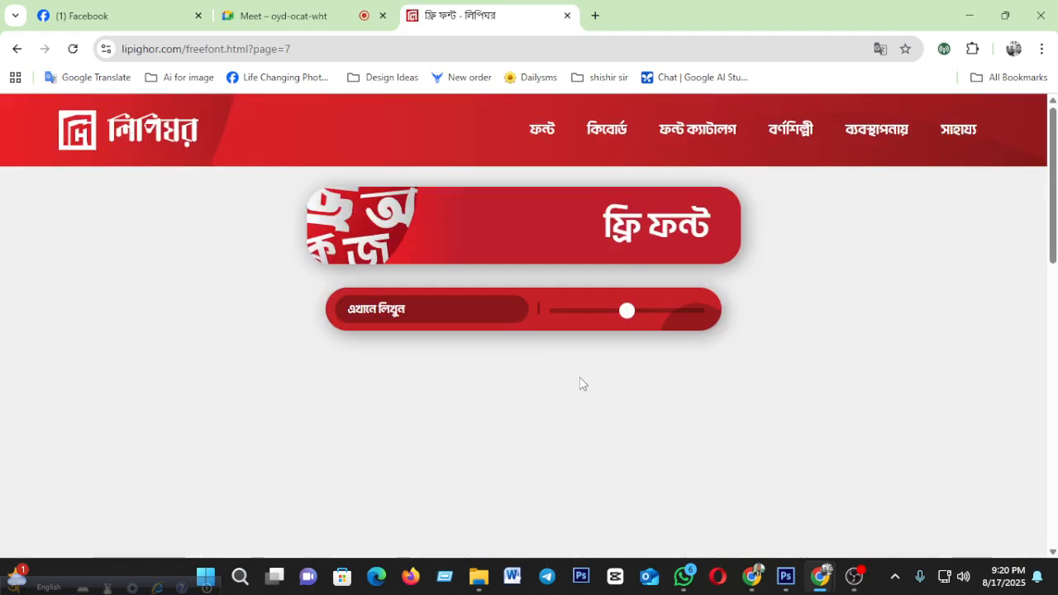
scroll(568, 374, "down", 4)
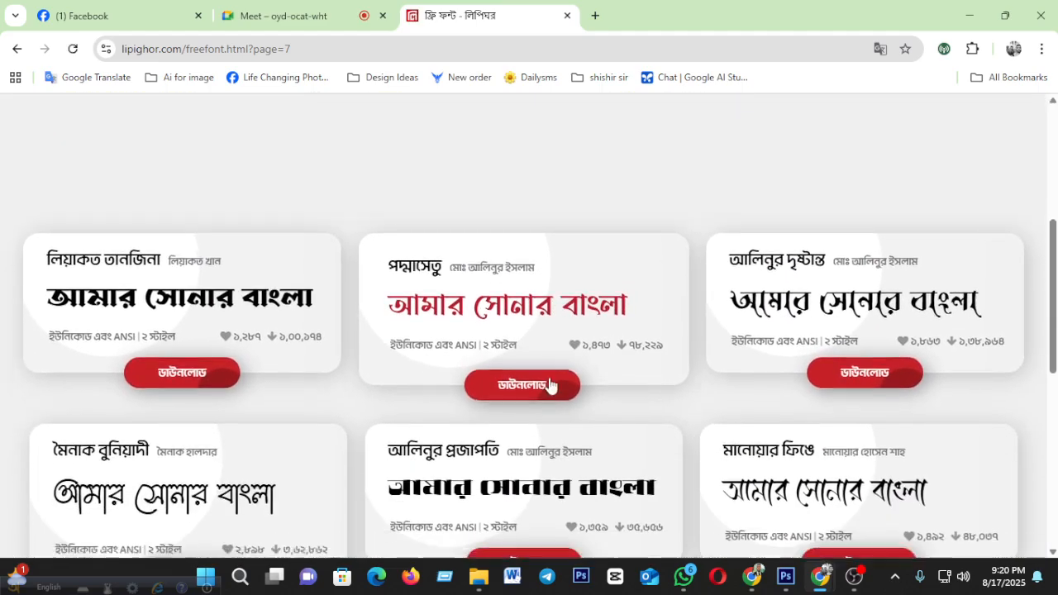
scroll(550, 384, "down", 3)
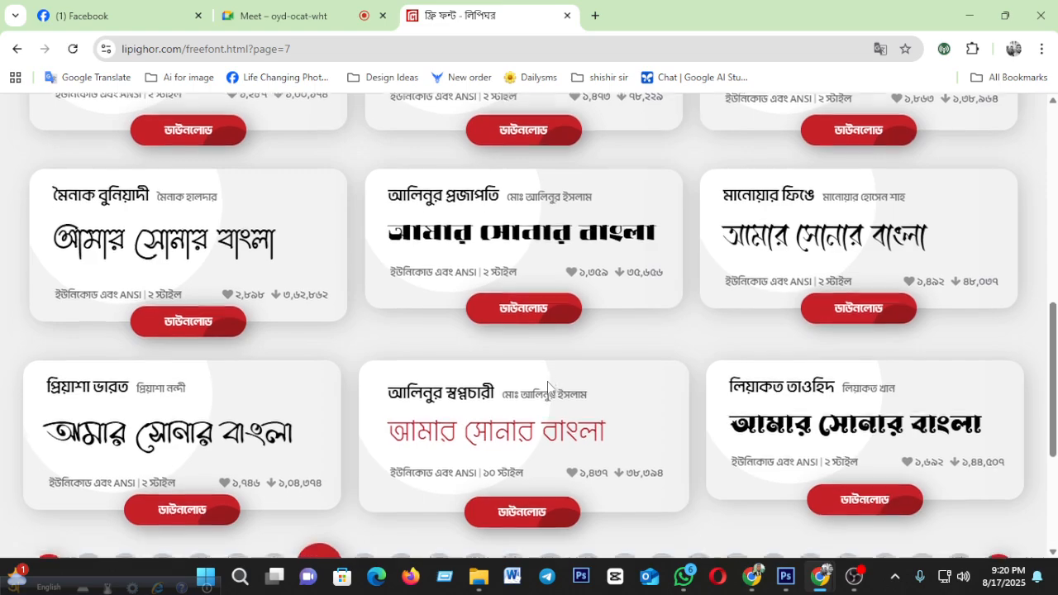
scroll(547, 381, "down", 2)
Step: Look through the fonts on pages 8 and 9 of the free font catalogue
left_click(362, 426)
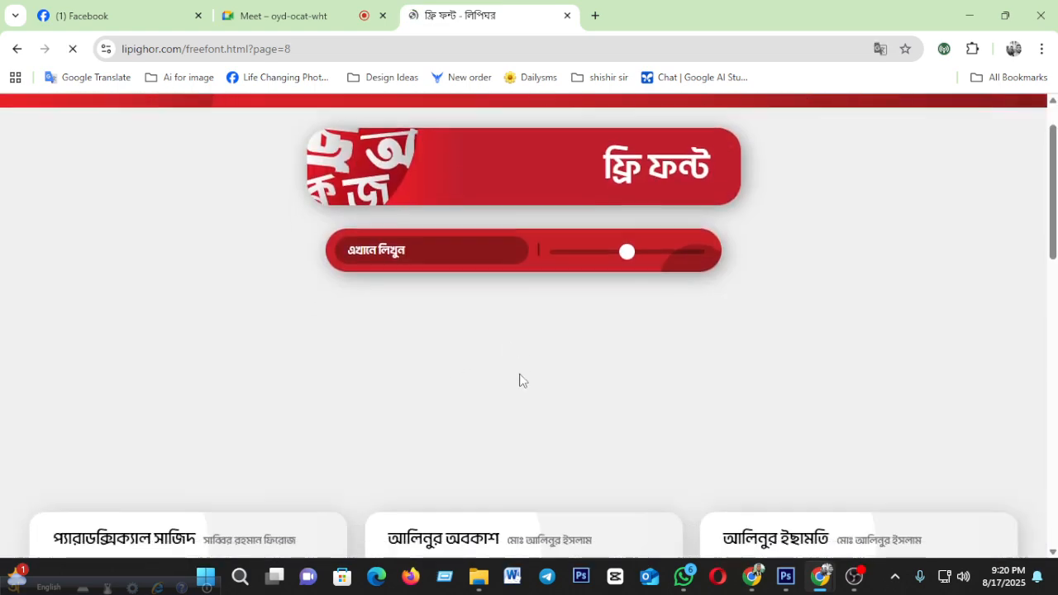
scroll(521, 380, "down", 4)
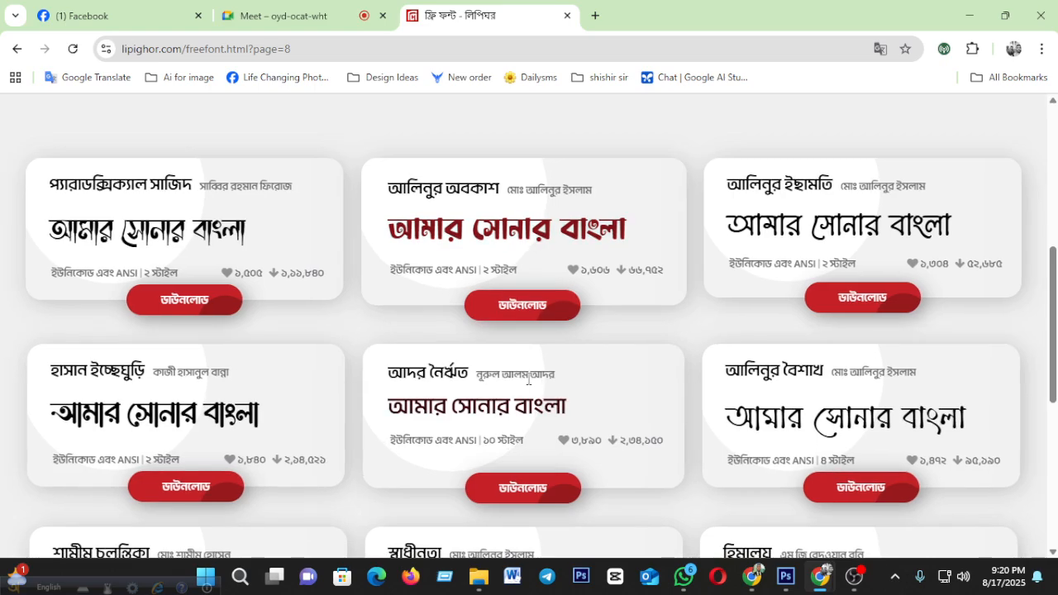
scroll(527, 379, "down", 2)
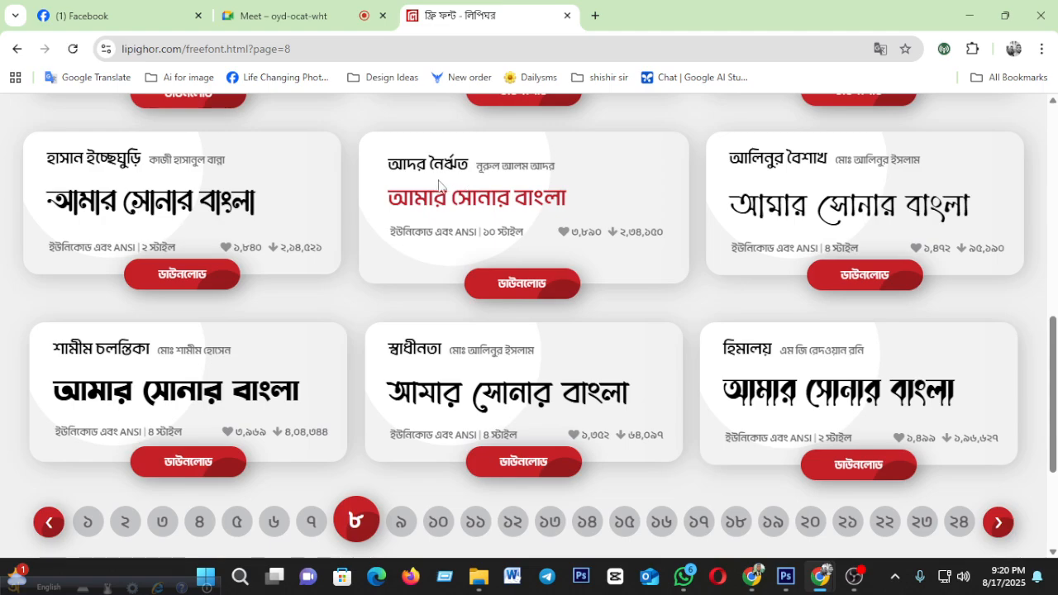
scroll(462, 269, "down", 2)
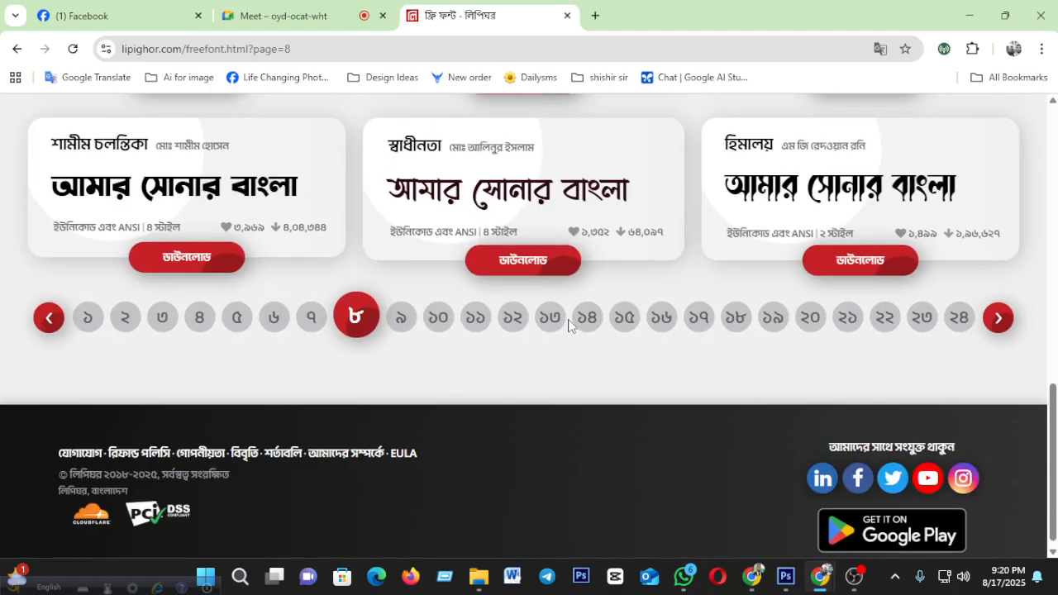
left_click(403, 311)
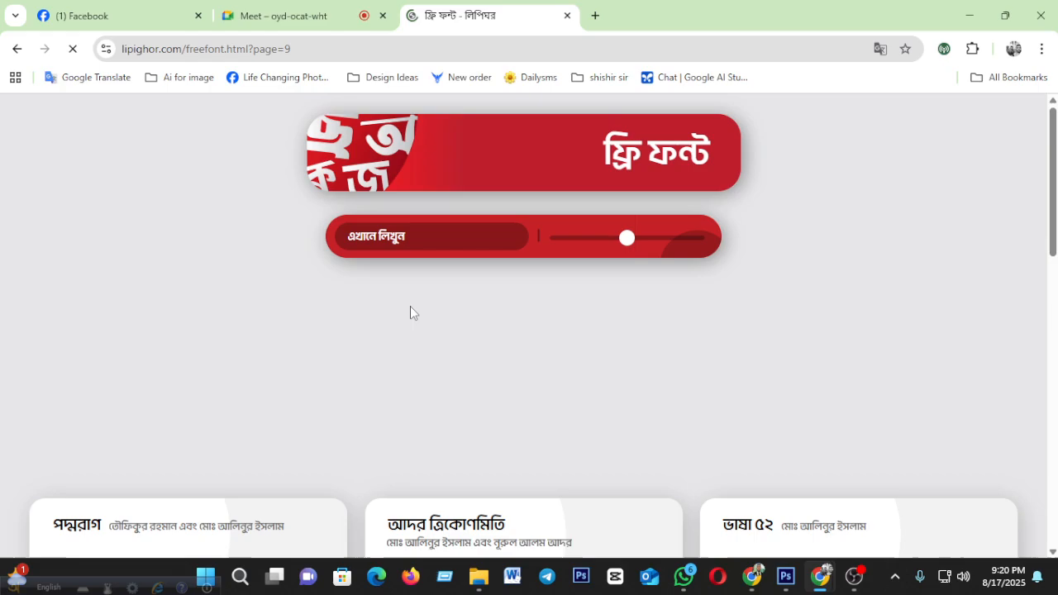
scroll(452, 384, "down", 2)
scroll(454, 386, "down", 5)
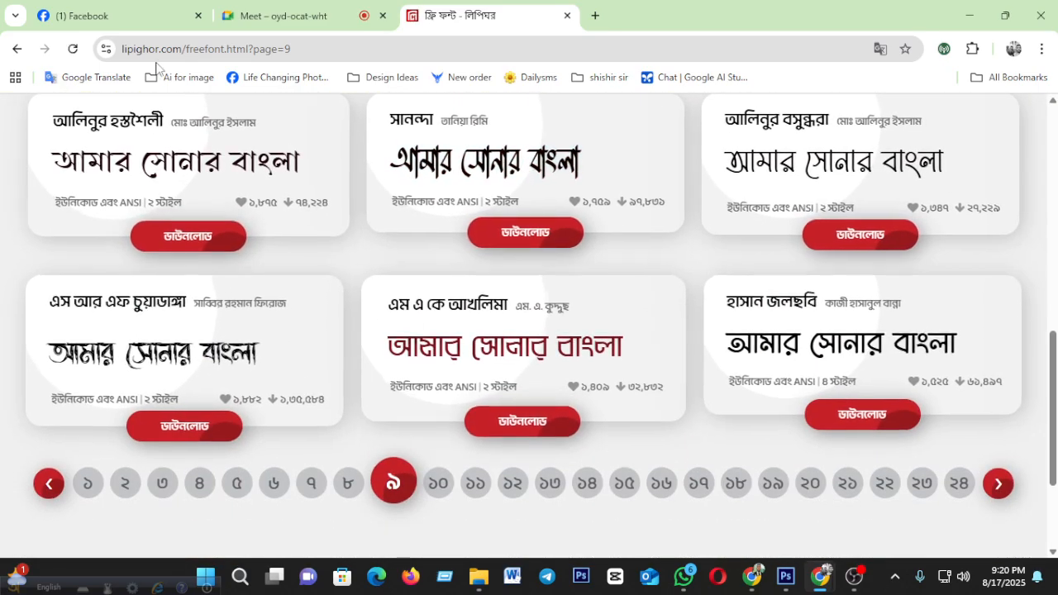
Step: Switch to Photoshop and copy the font name Li Ador Noirrit from the settings of the headline's first line
left_click(784, 582)
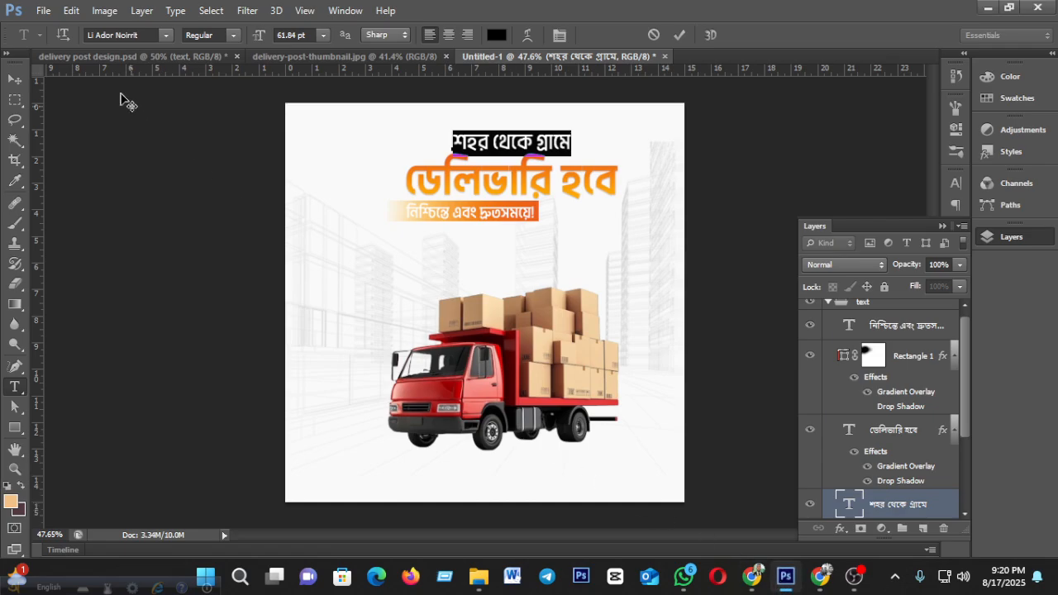
left_click(145, 34)
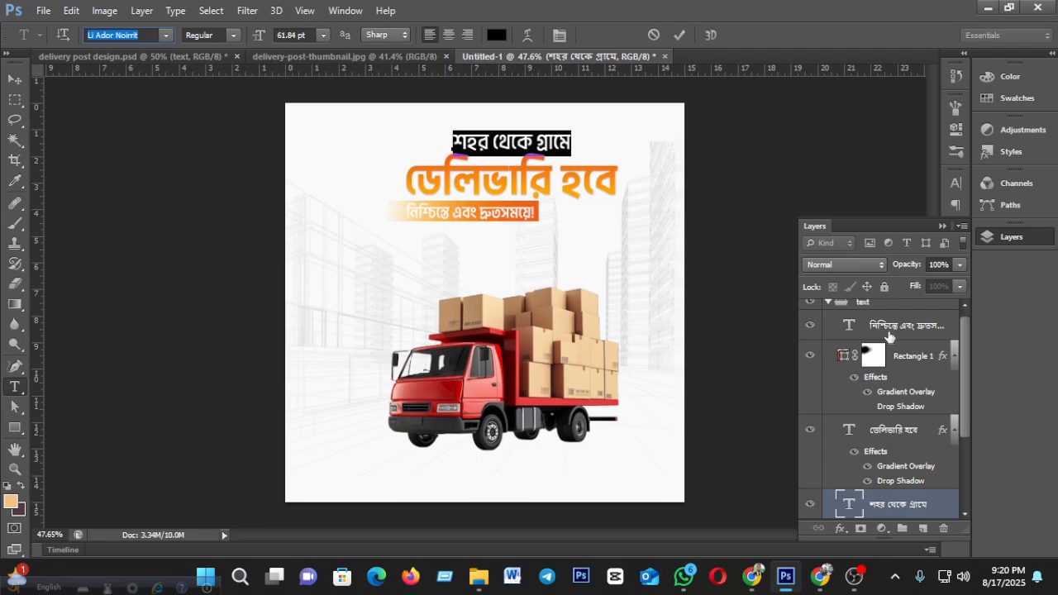
left_click(680, 35)
Step: Duplicate the headline's first line to just above the truck's boxes and replace the copy's text with "Li Ador Noirrit"
key("v")
left_click_drag(566, 145, 575, 281)
double_click(848, 506)
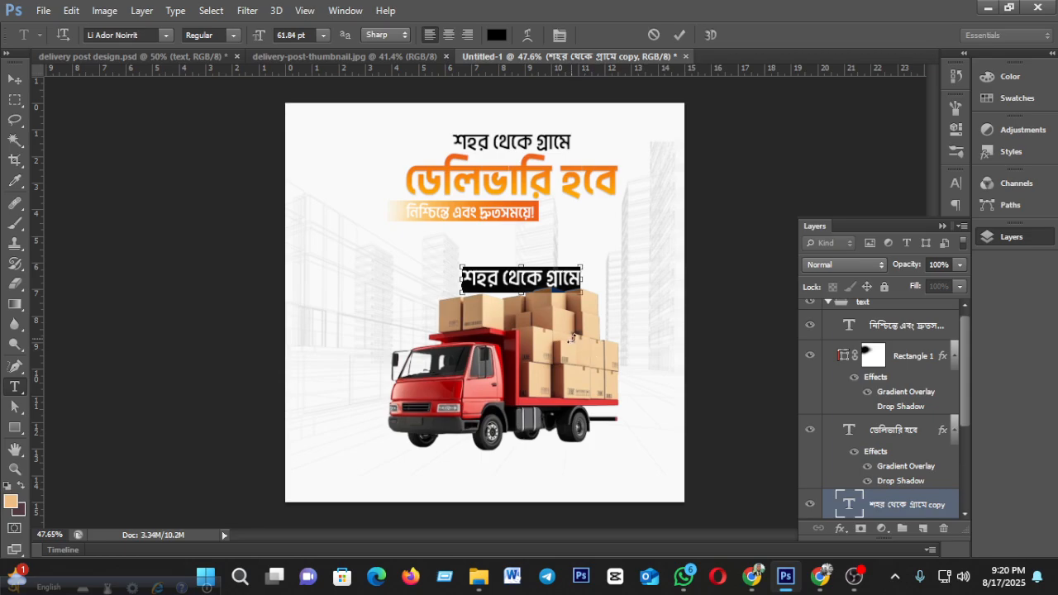
key("ctrl+v")
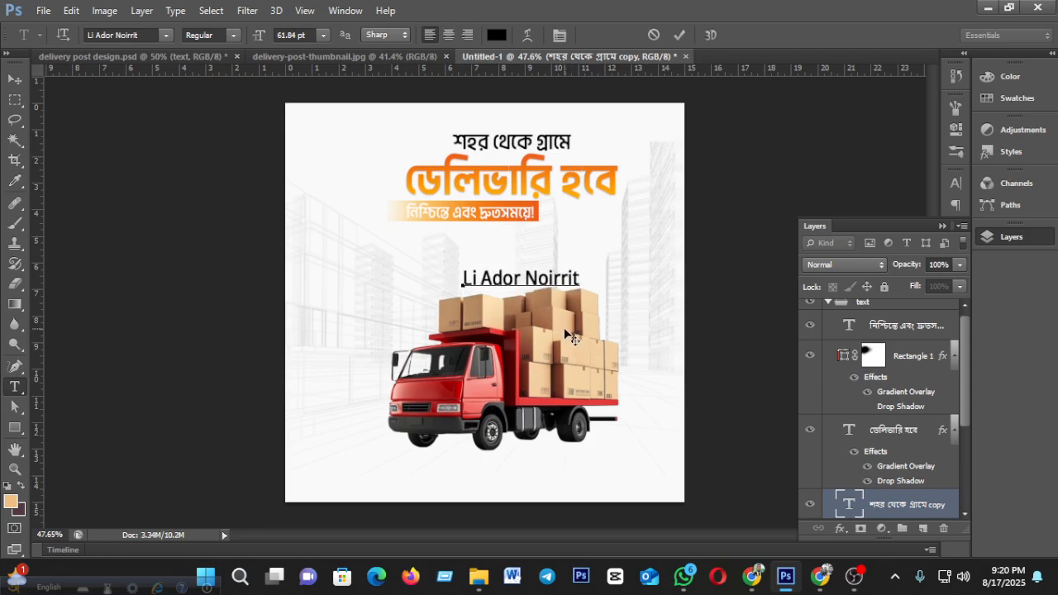
left_click(680, 36)
key("v")
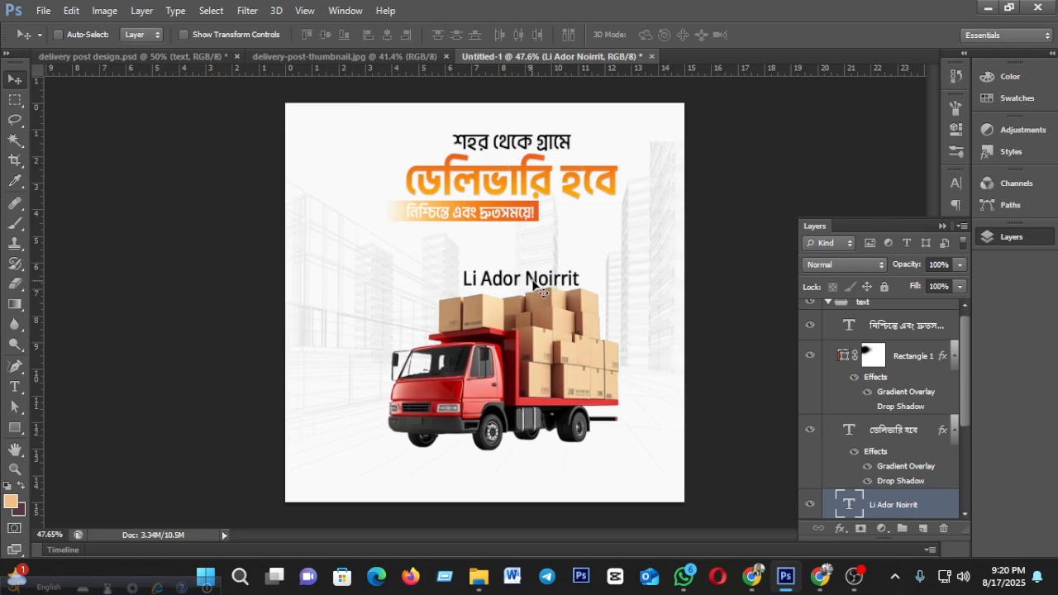
Step: Switch to Chrome and search Google for "li ador noirrit font" in a new tab
mouse_move(821, 578)
left_click(736, 492)
left_click(595, 15)
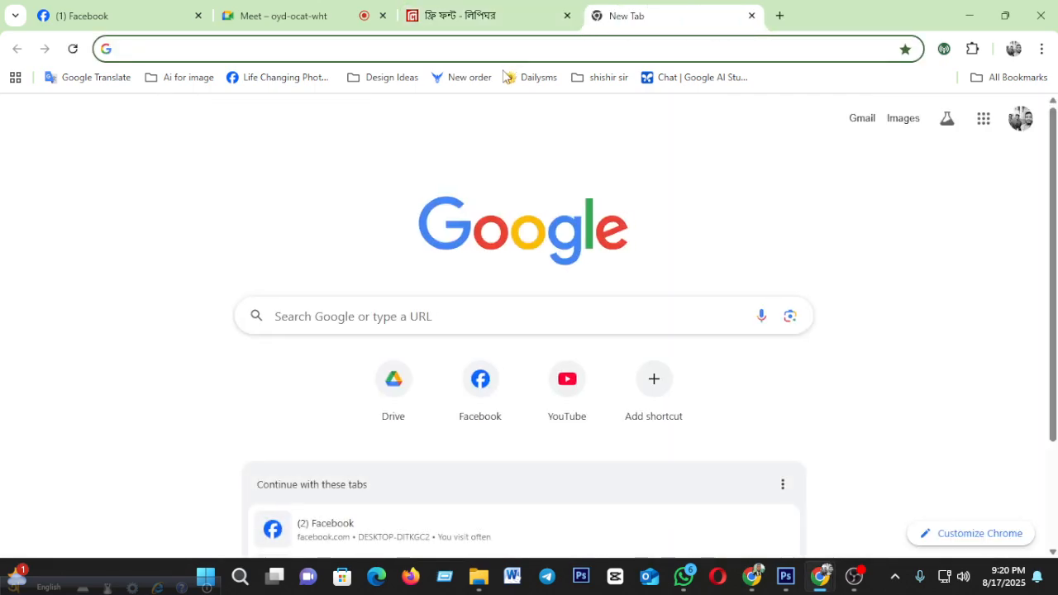
key("ctrl+v")
left_click(221, 113)
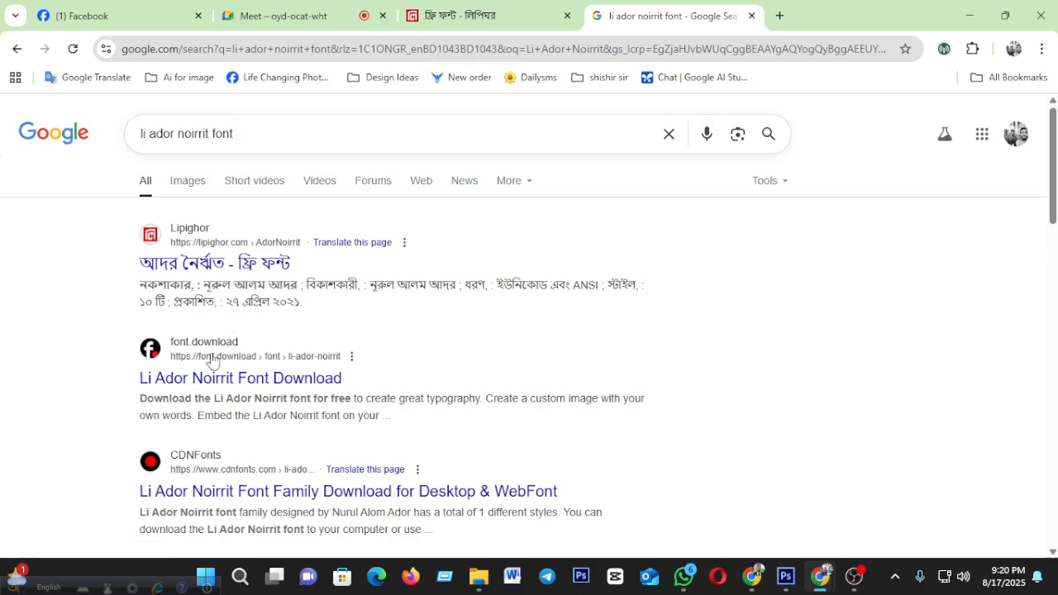
Step: Open the Lipighor page of the font from the search results and view its details down to the download option
left_click(217, 264)
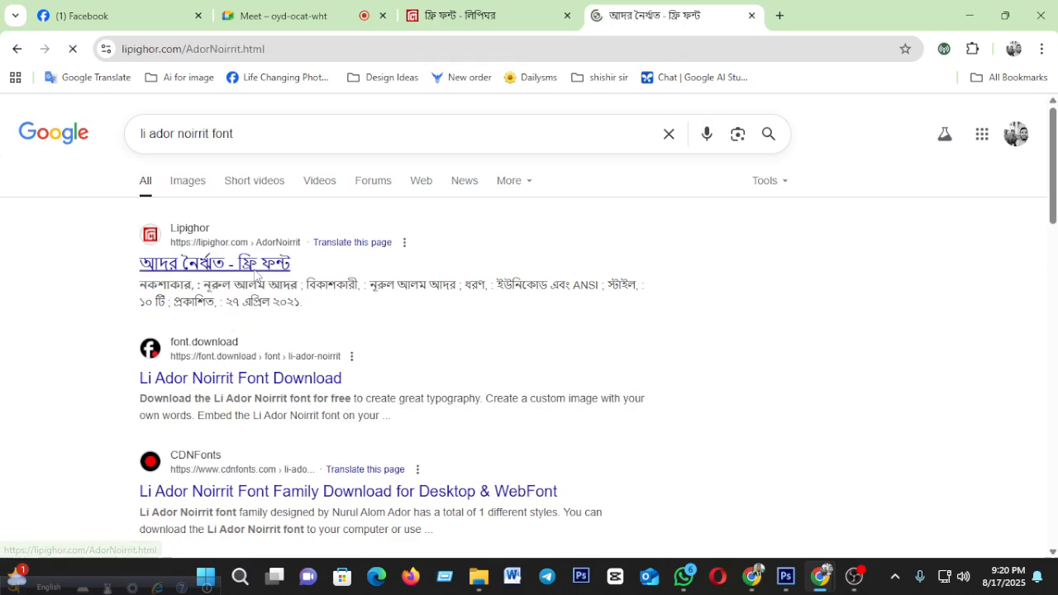
scroll(347, 387, "down", 1)
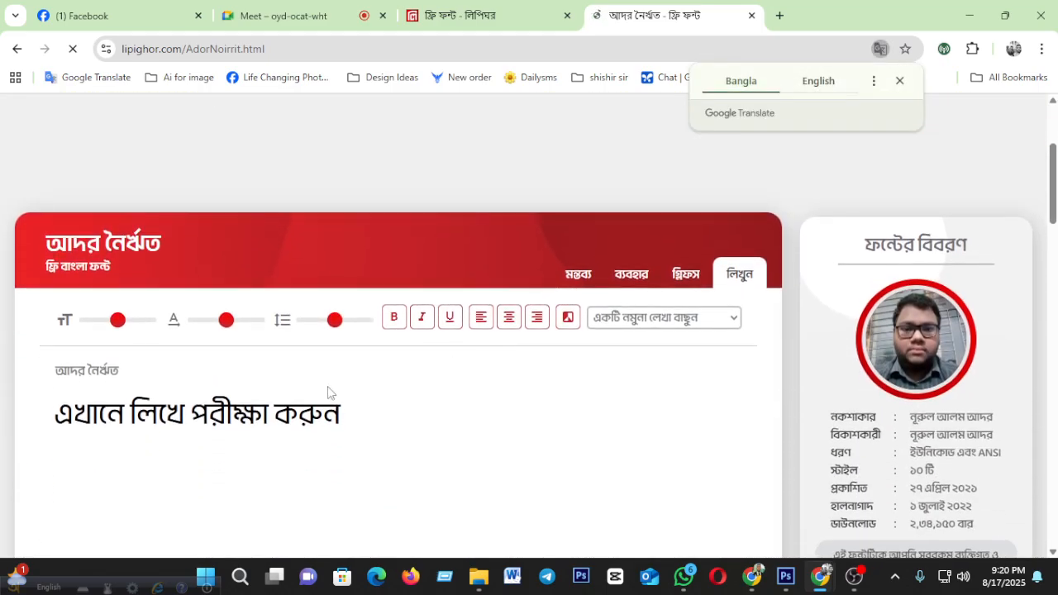
scroll(336, 416, "down", 3)
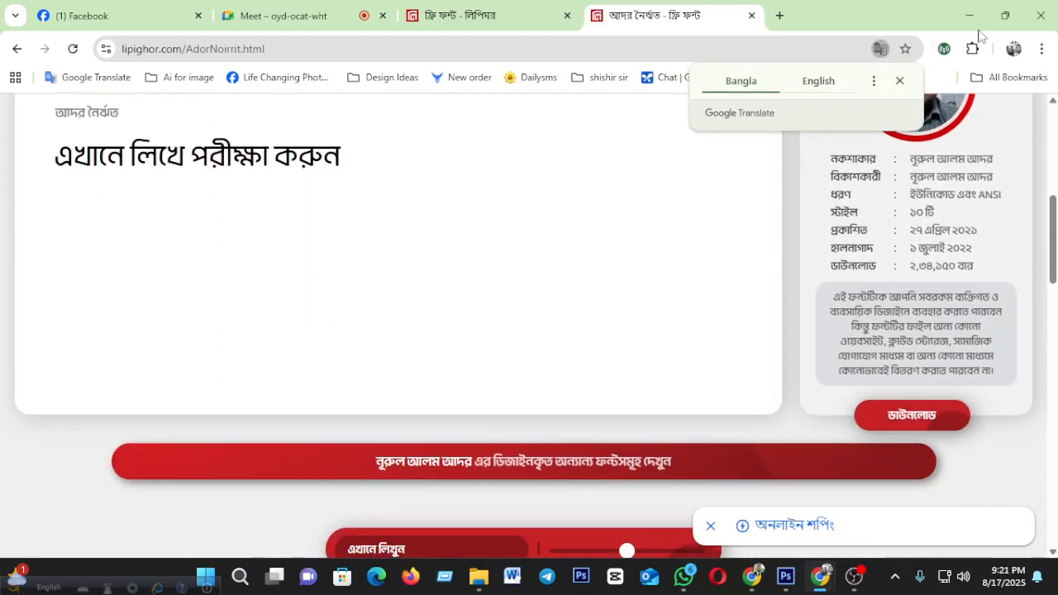
left_click(282, 15)
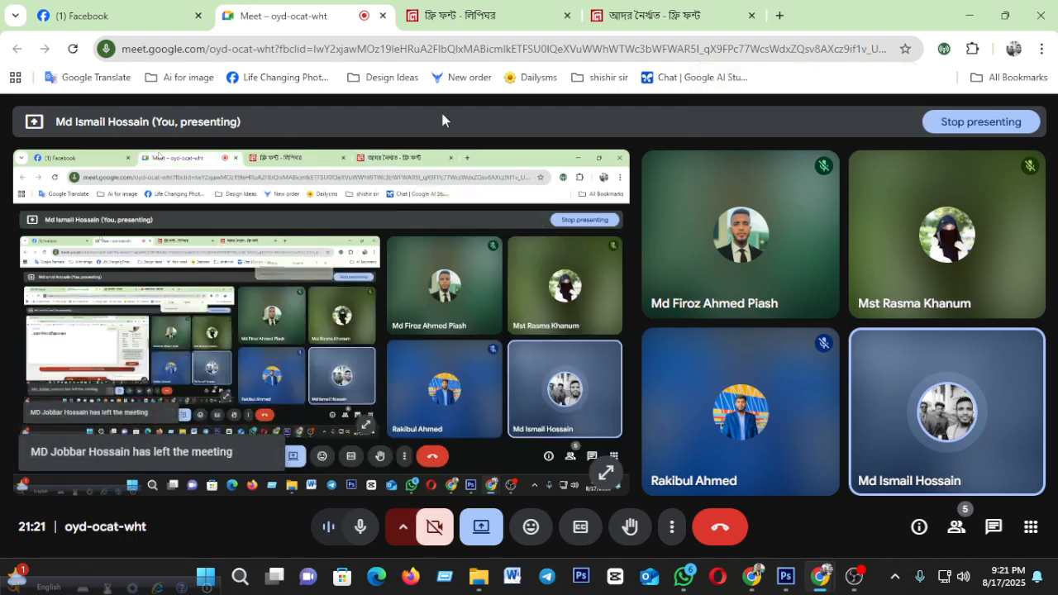
left_click(992, 529)
type("Li Ador Noirrit")
left_click(1013, 475)
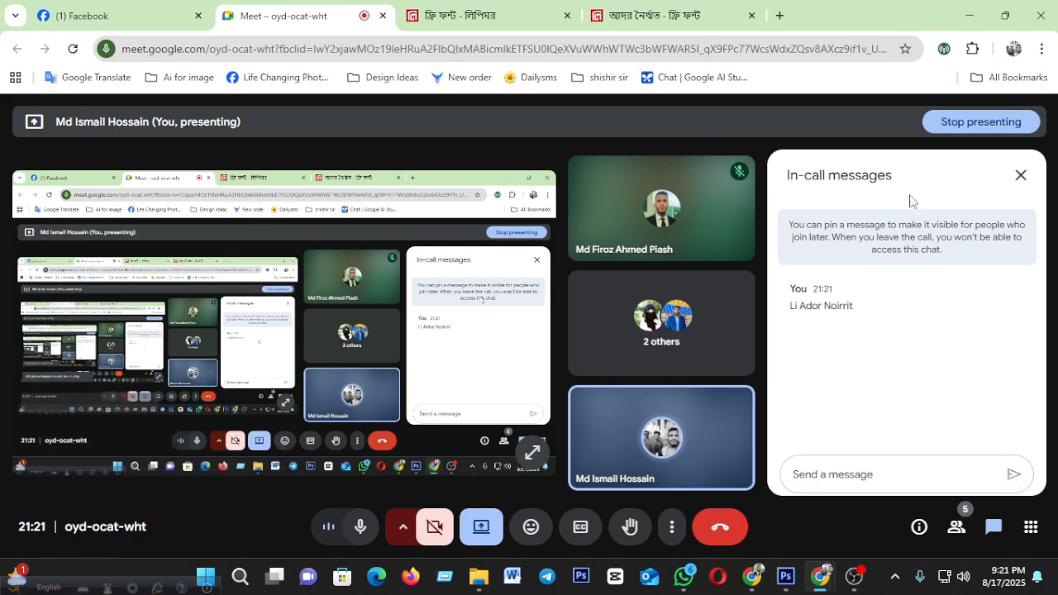
Step: Return to Photoshop and show the ডেলিভারি হবে text layer beneath the headline's first line
left_click(970, 15)
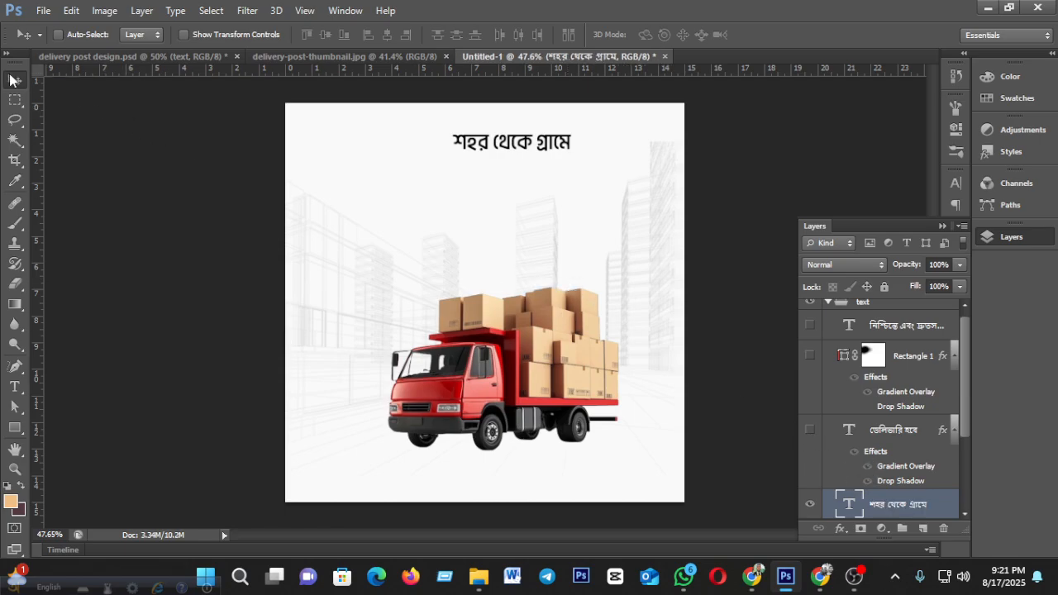
left_click(810, 430)
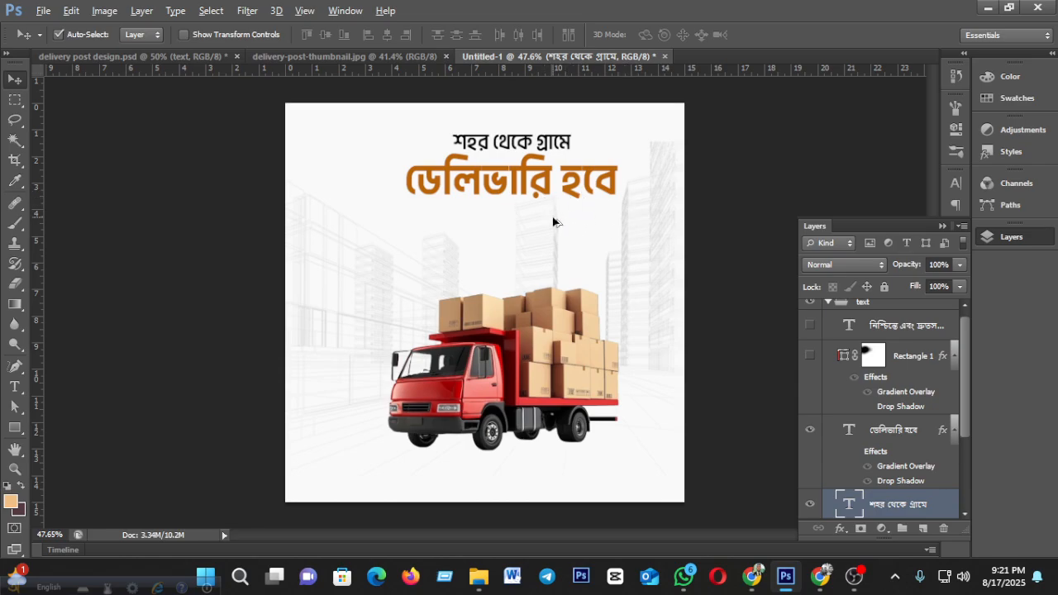
scroll(554, 220, "up", 2)
scroll(553, 225, "up", 3)
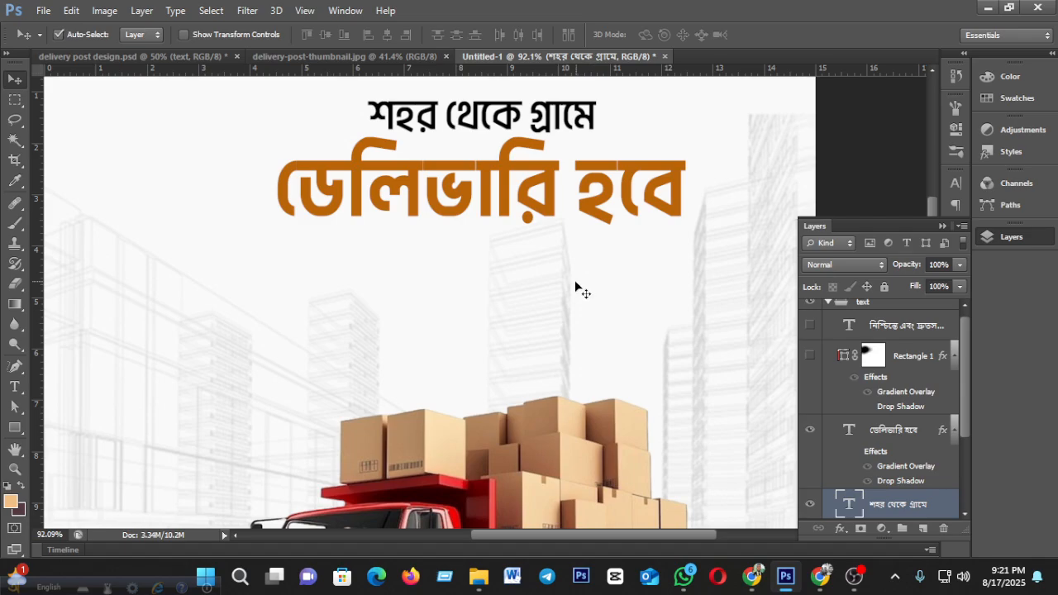
Step: Change the text colour of the ডেলিভারি হবে line to black (000000)
double_click(849, 436)
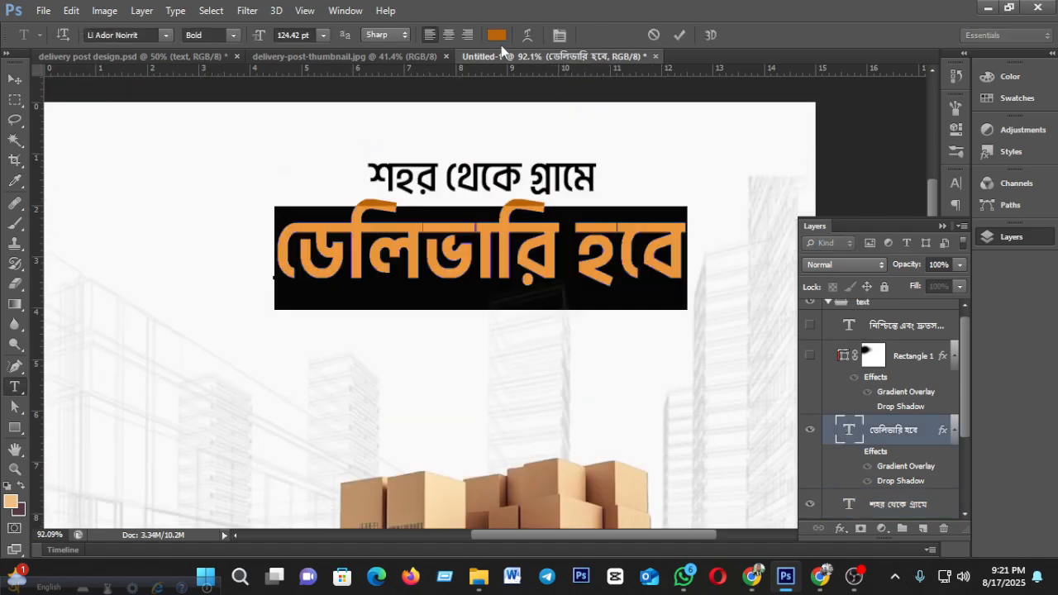
left_click(496, 35)
left_click_drag(715, 299, 678, 503)
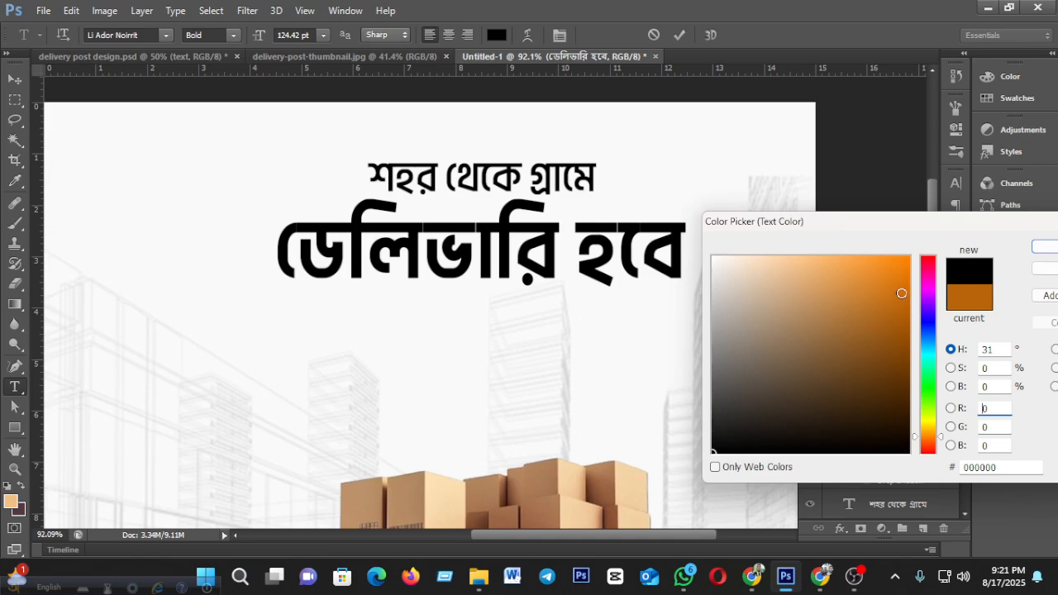
left_click(1044, 249)
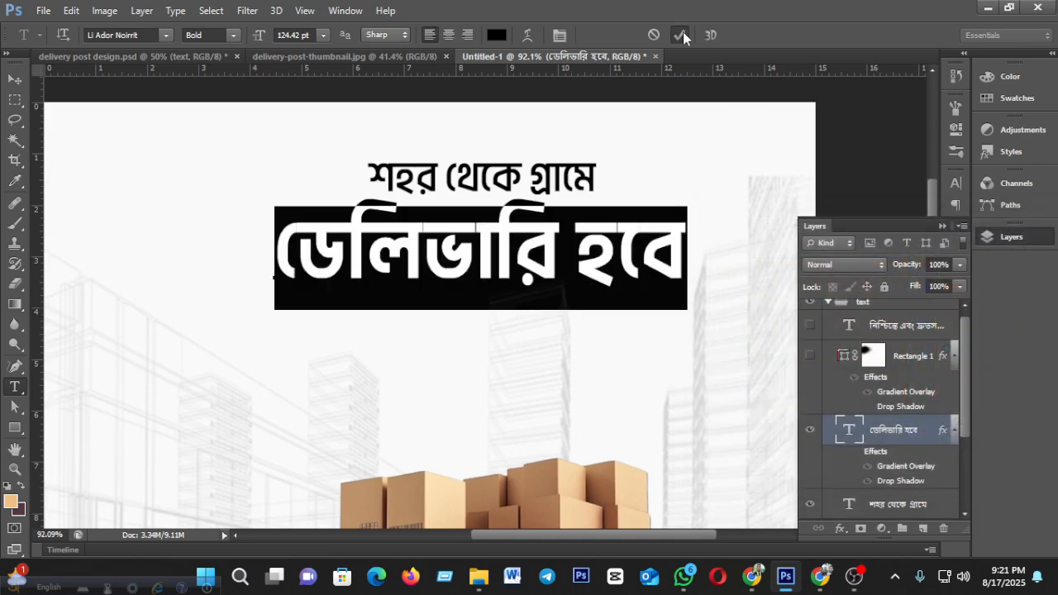
left_click(681, 35)
scroll(589, 222, "down", 4)
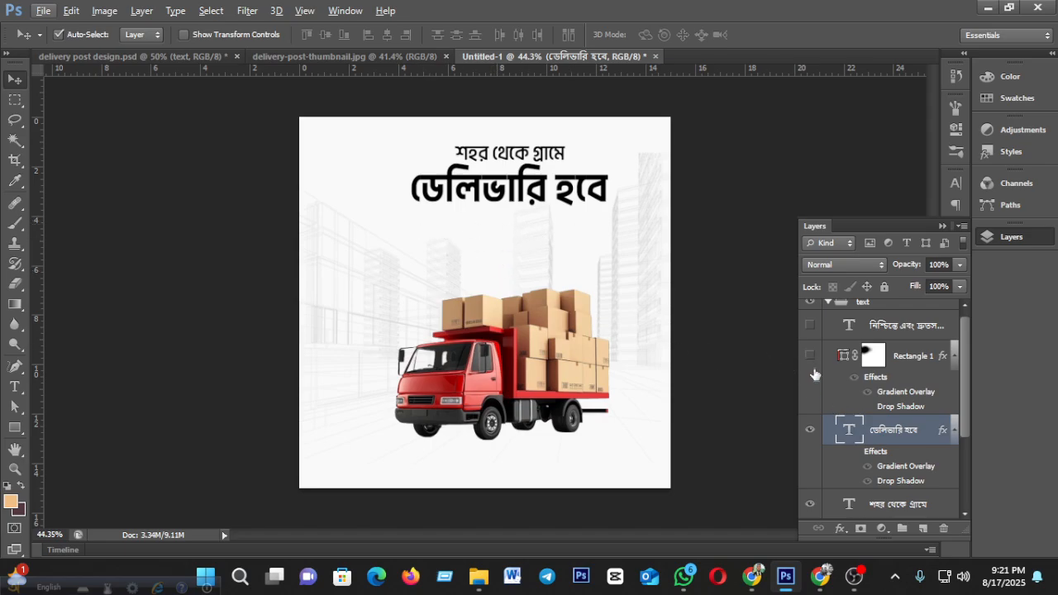
scroll(585, 301, "down", 1)
scroll(585, 301, "up", 2)
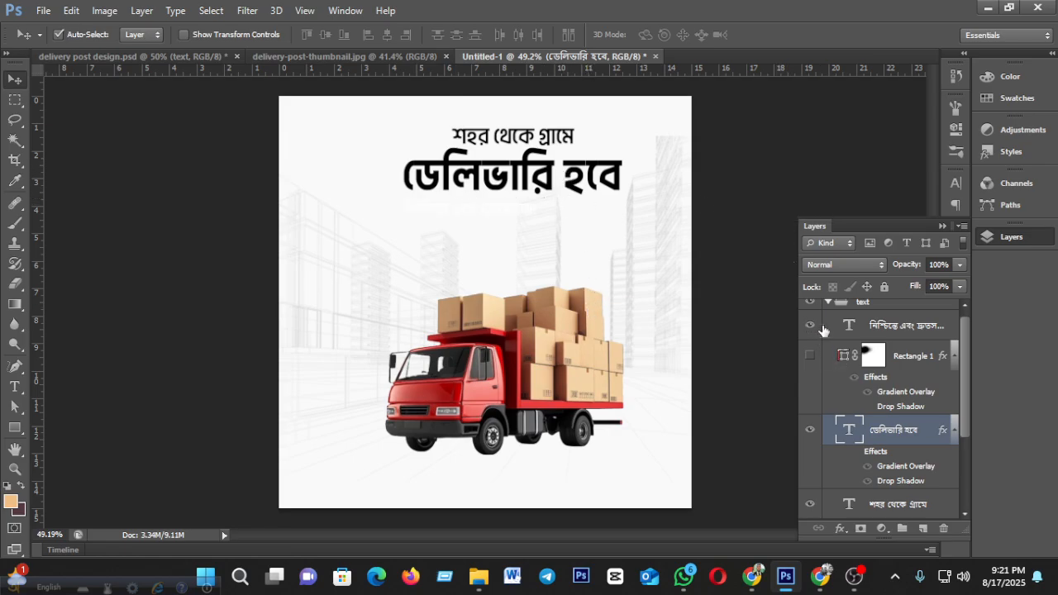
Step: Change the text colour of the নিশ্চিন্তে এবং দ্রুতসময়ে! line to black
double_click(850, 326)
left_click(497, 34)
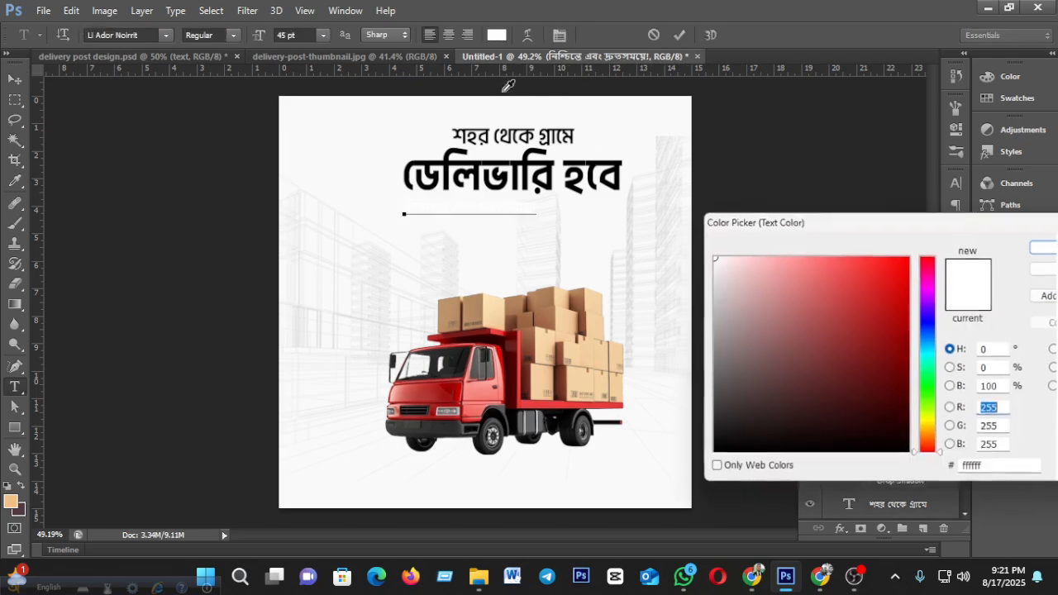
left_click(716, 450)
left_click(1043, 250)
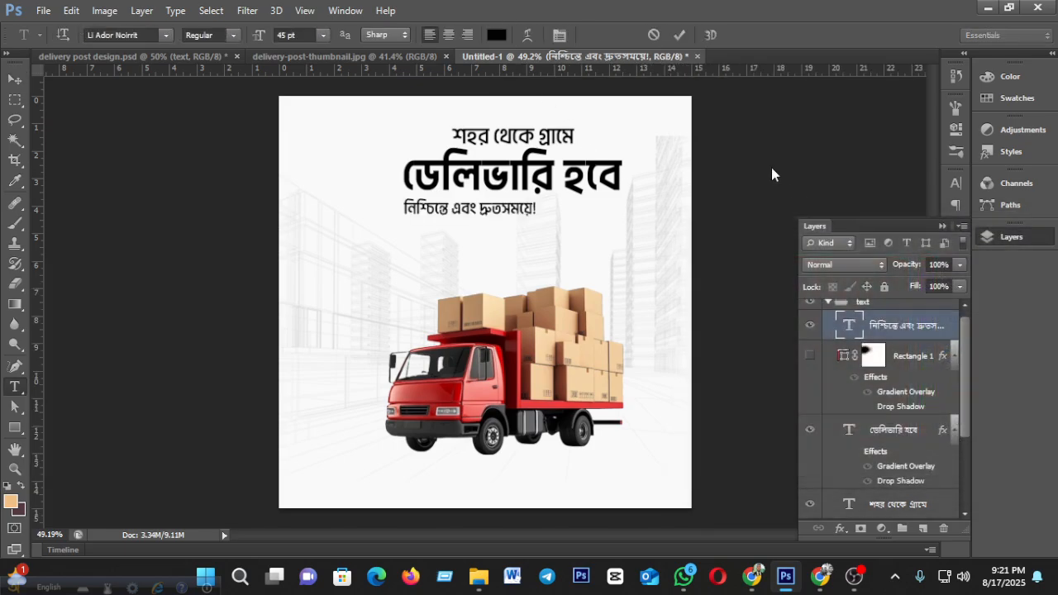
left_click(679, 35)
key("v")
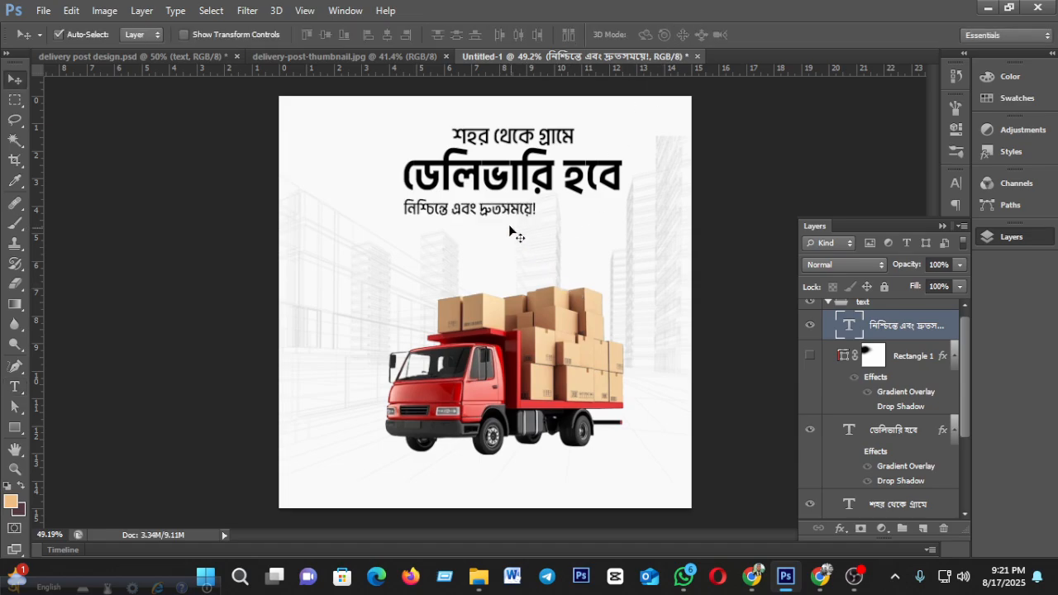
Step: Move the নিশ্চিন্তে এবং দ্রুতসময়ে! line so it sits centred directly beneath ডেলিভারি হবে
scroll(511, 228, "down", 1)
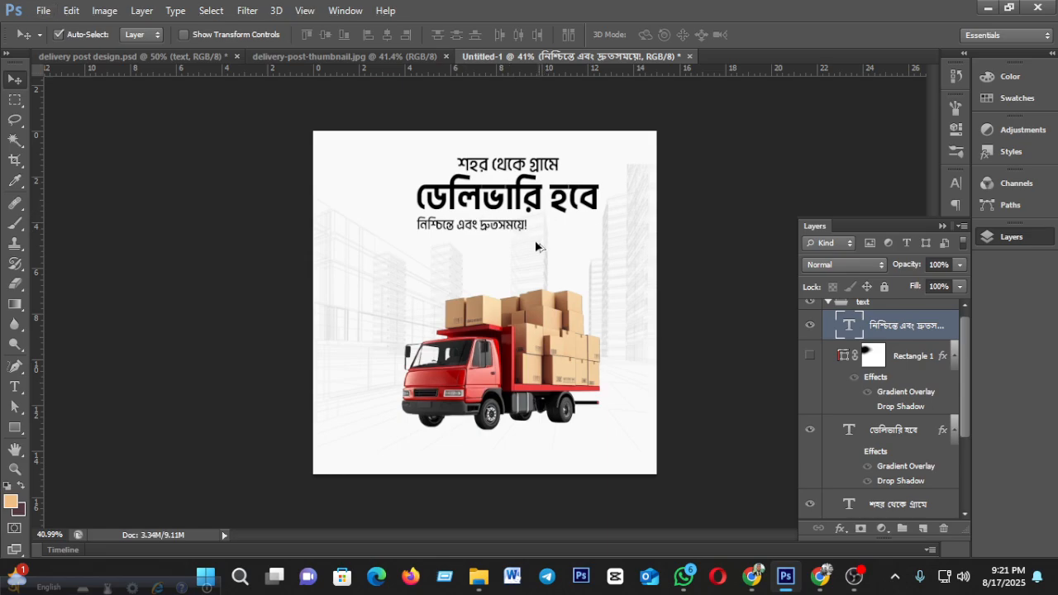
scroll(542, 242, "up", 2)
left_click_drag(505, 216, 548, 207)
scroll(553, 256, "down", 1)
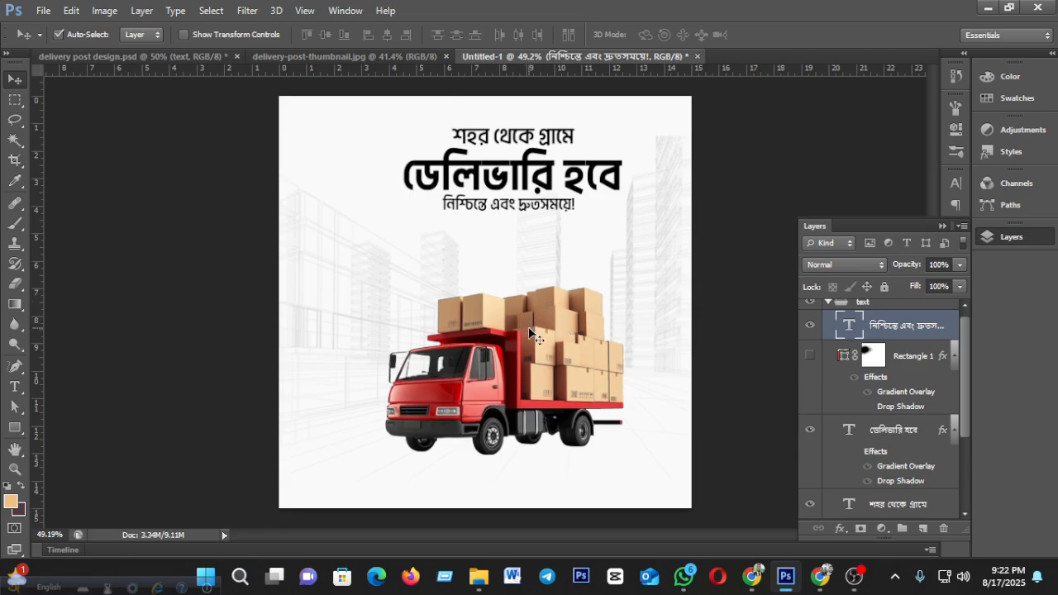
scroll(529, 329, "up", 1)
scroll(528, 332, "down", 6)
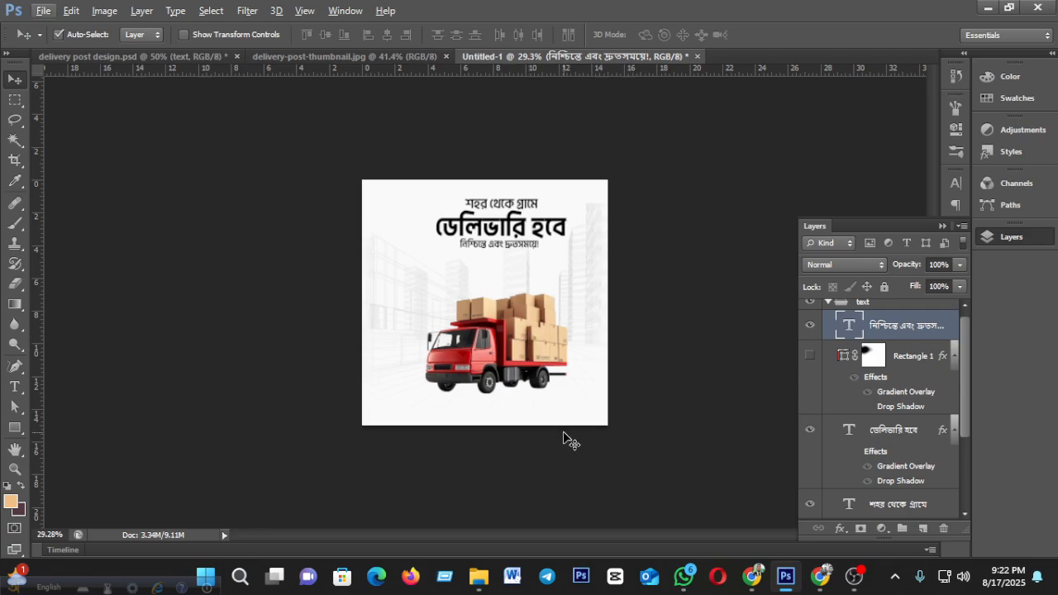
scroll(569, 428, "up", 1)
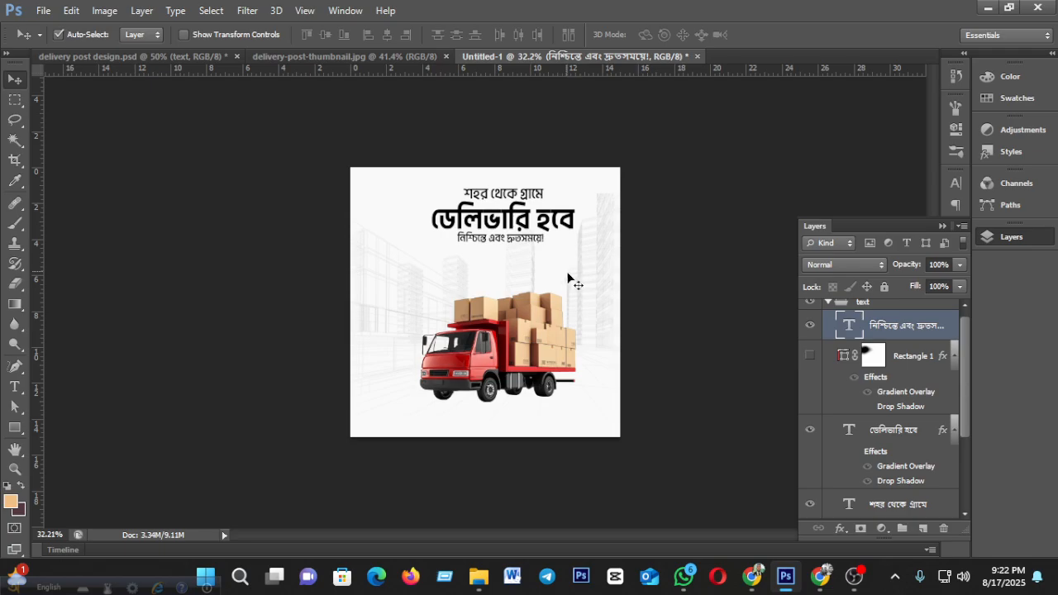
scroll(577, 297, "up", 3)
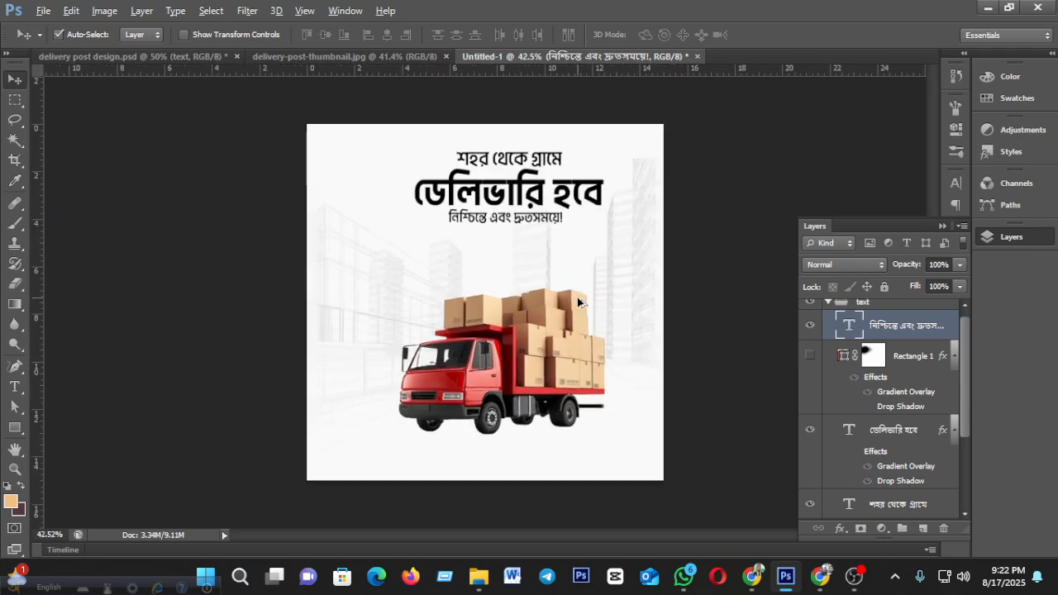
scroll(578, 297, "down", 1)
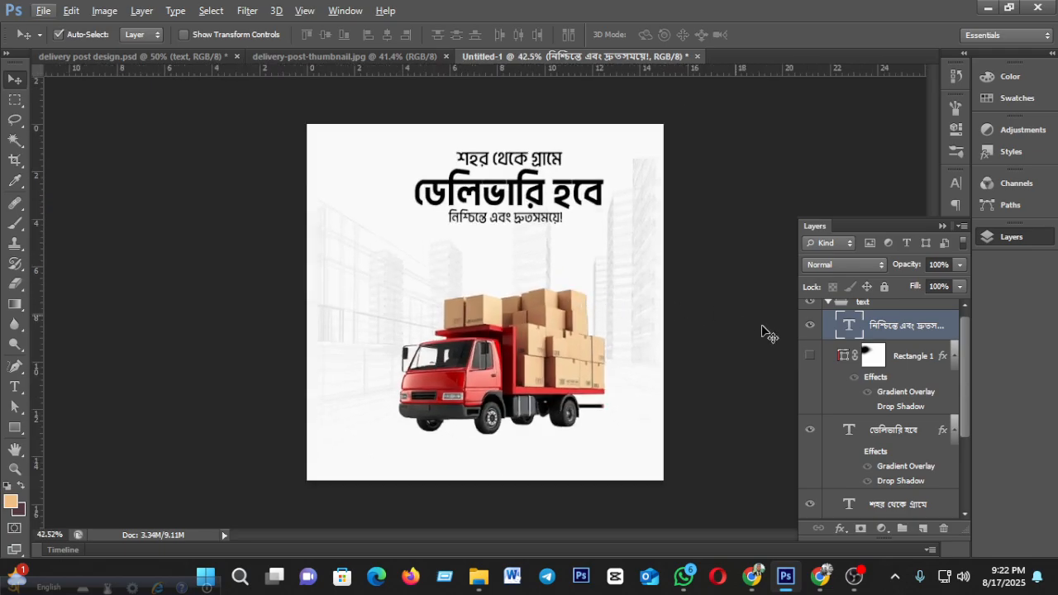
Step: Recolour the ডেলিভারি হবে line with the dark red a51a17 sampled from the truck
double_click(849, 430)
left_click(497, 34)
left_click(460, 357)
left_click(454, 368)
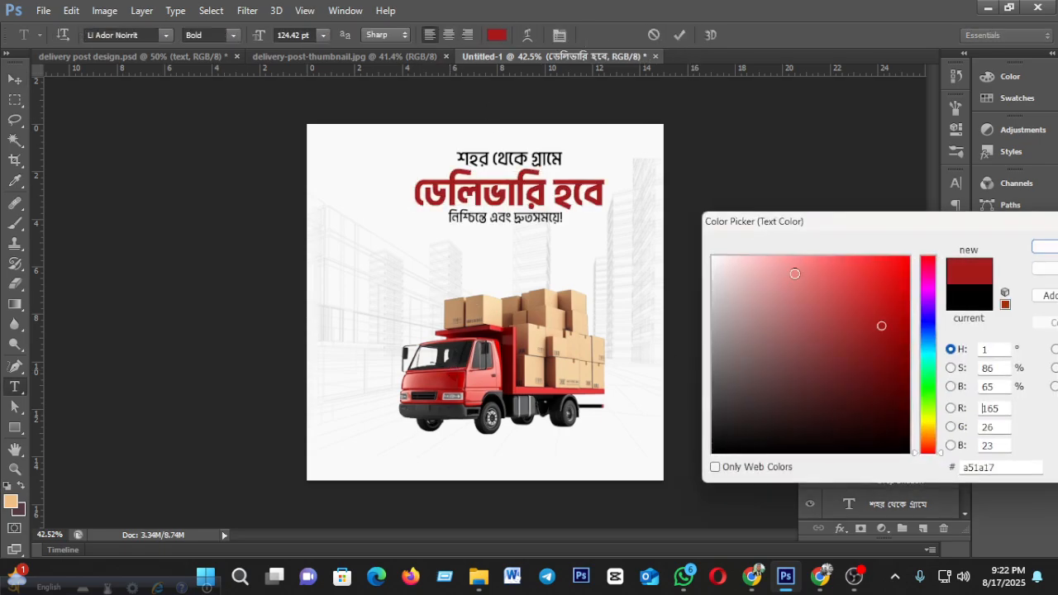
left_click(1039, 247)
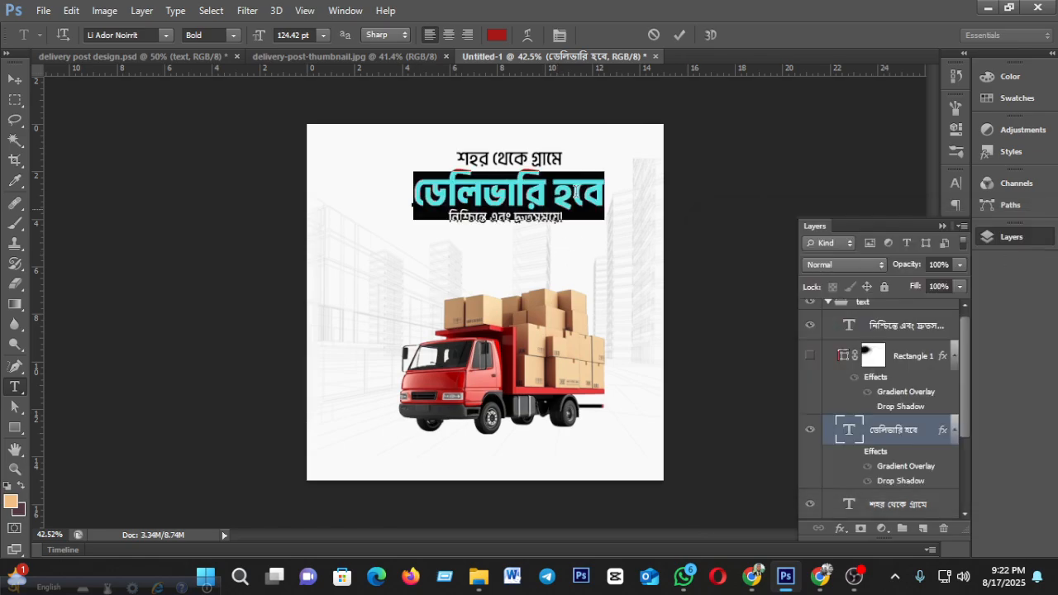
left_click(680, 34)
key("v")
scroll(522, 235, "down", 2)
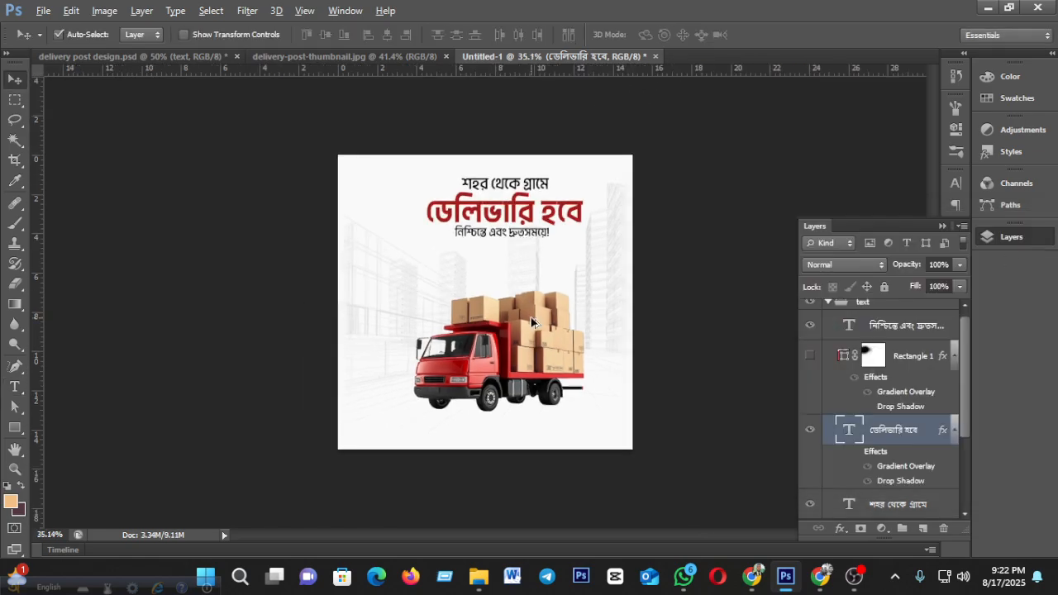
Step: Set the ডেলিভারি হবে line's text colour to a bright, fully saturated red
scroll(535, 322, "up", 5)
double_click(849, 429)
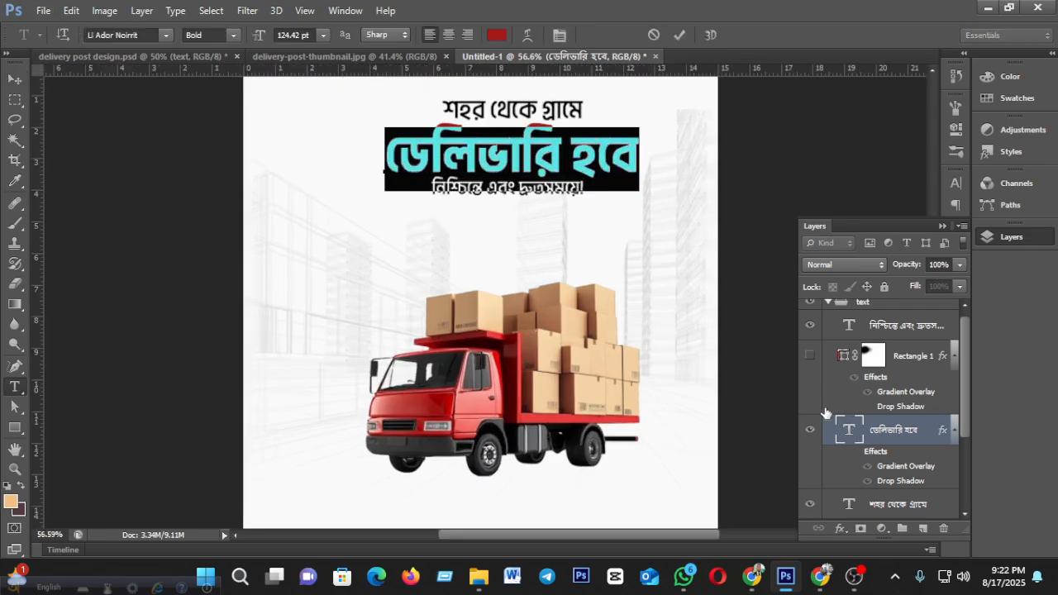
left_click(496, 35)
left_click_drag(883, 315, 1034, 243)
left_click(1039, 246)
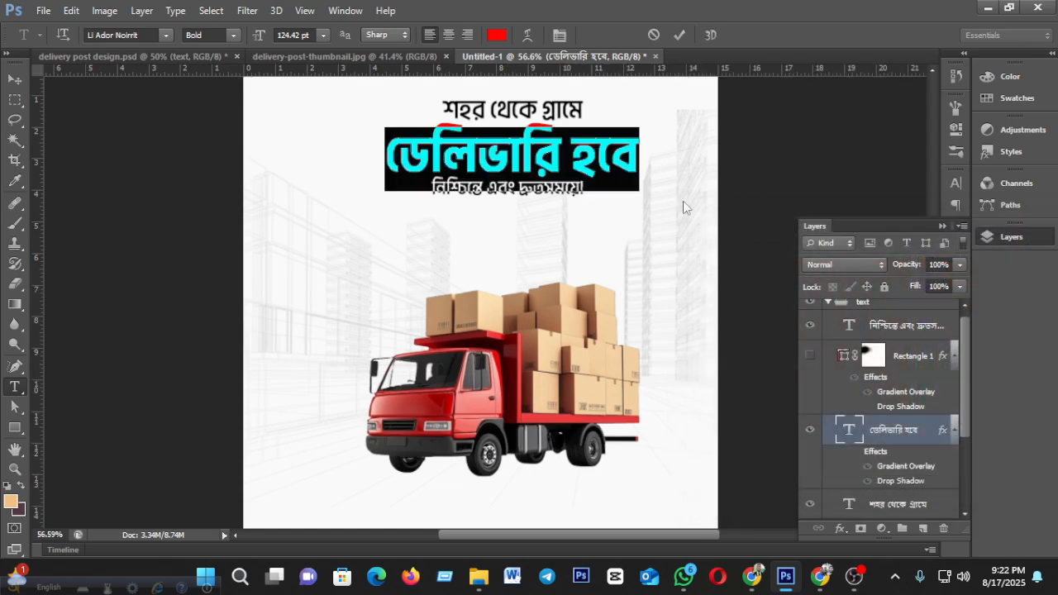
left_click(680, 36)
key("v")
Step: Examine how the bright red ডেলিভারি হবে line suits the truck and the rest of the post
scroll(598, 264, "down", 6)
scroll(589, 280, "up", 2)
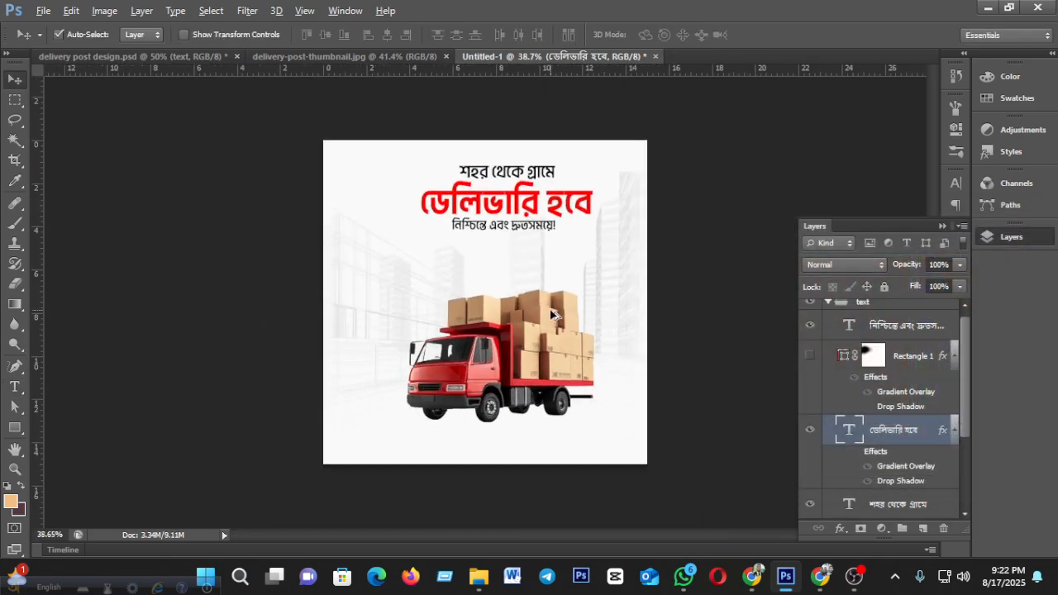
scroll(552, 315, "down", 3)
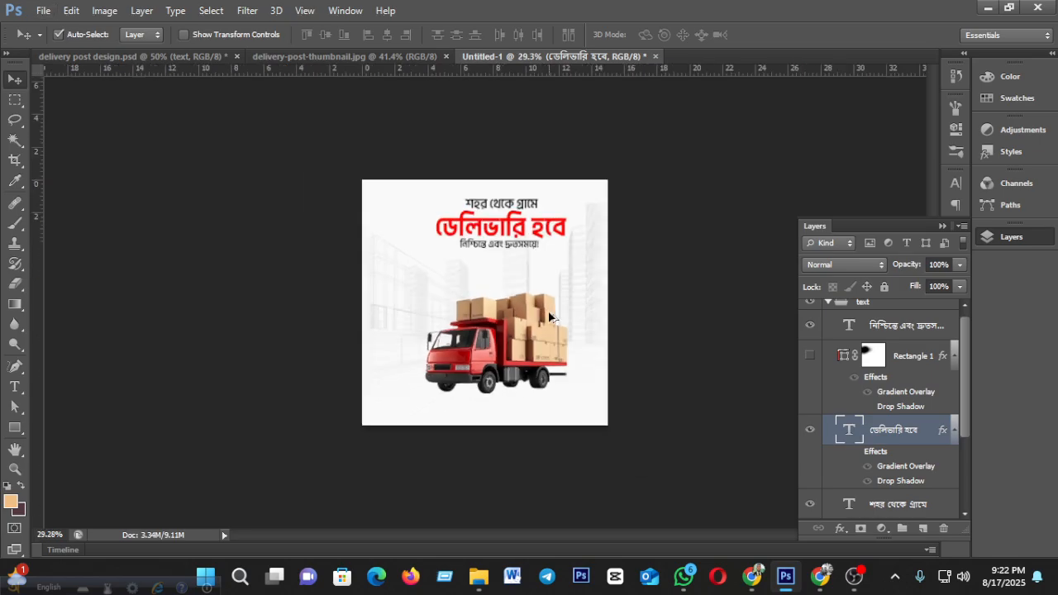
scroll(552, 317, "up", 1)
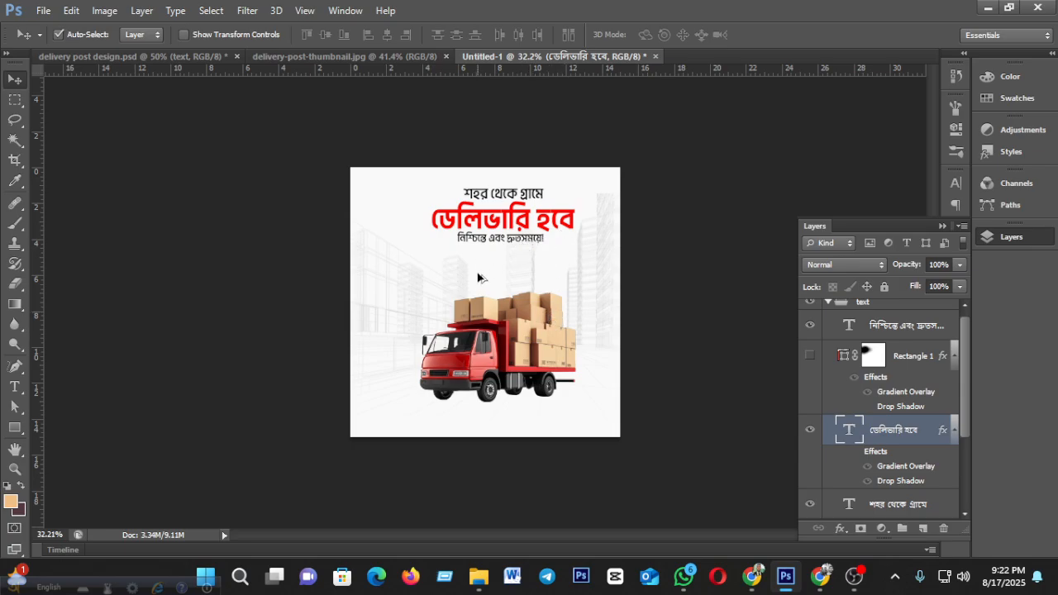
scroll(516, 286, "down", 3)
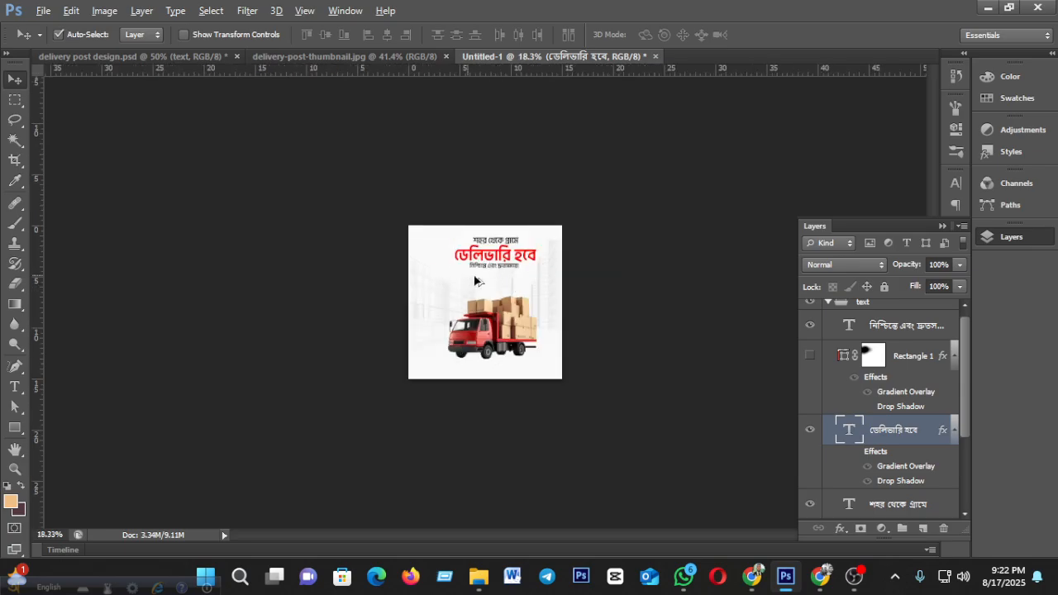
scroll(529, 308, "up", 3)
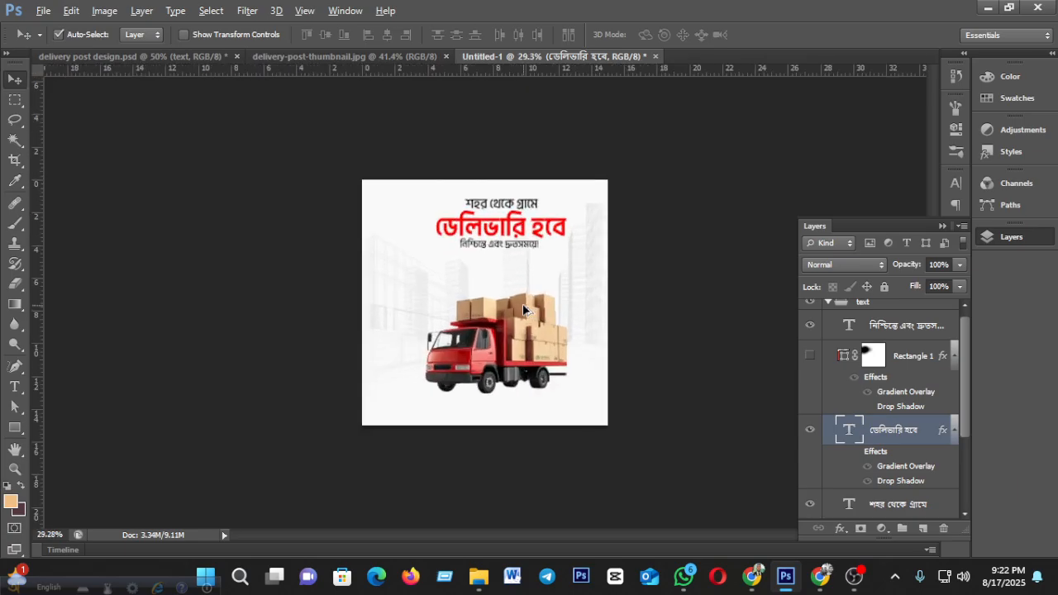
scroll(523, 310, "up", 3)
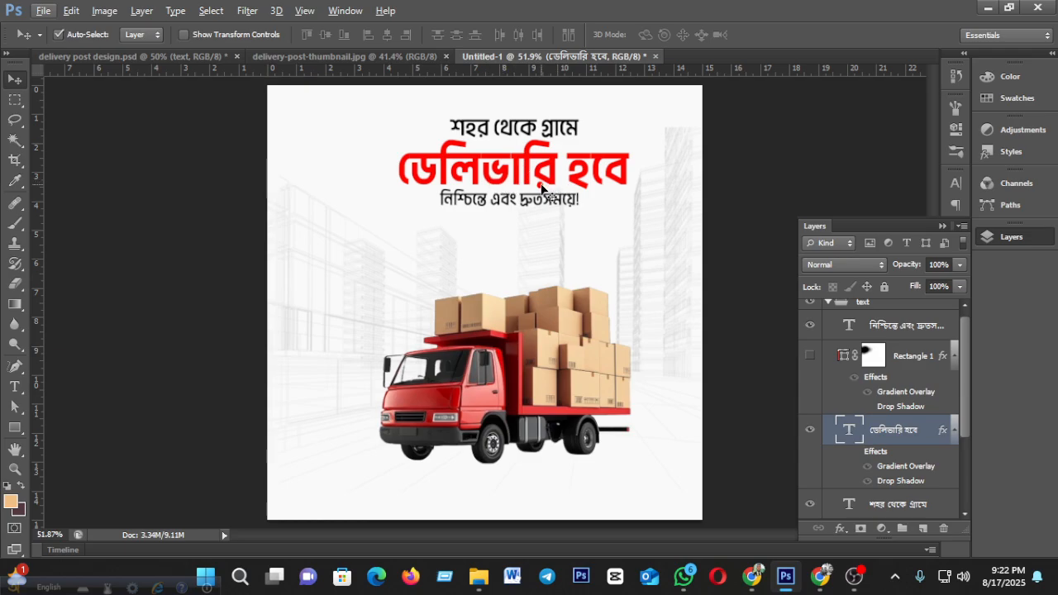
Step: Recolour ডেলিভারি হবে with the dark red a41e1a sampled from the truck, and make its Gradient Overlay effect visible
double_click(847, 430)
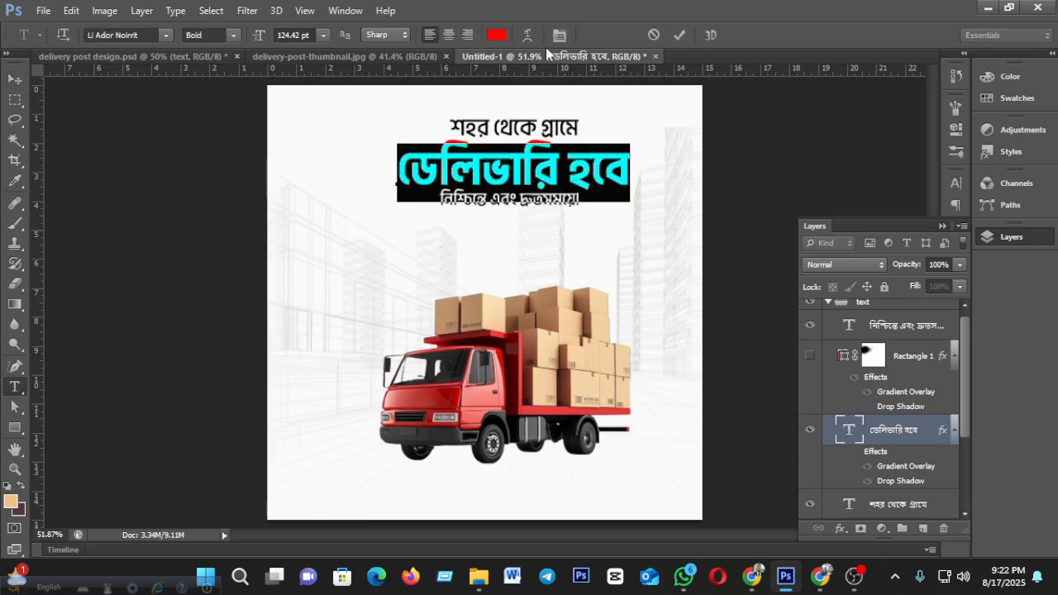
left_click(497, 35)
left_click(471, 400)
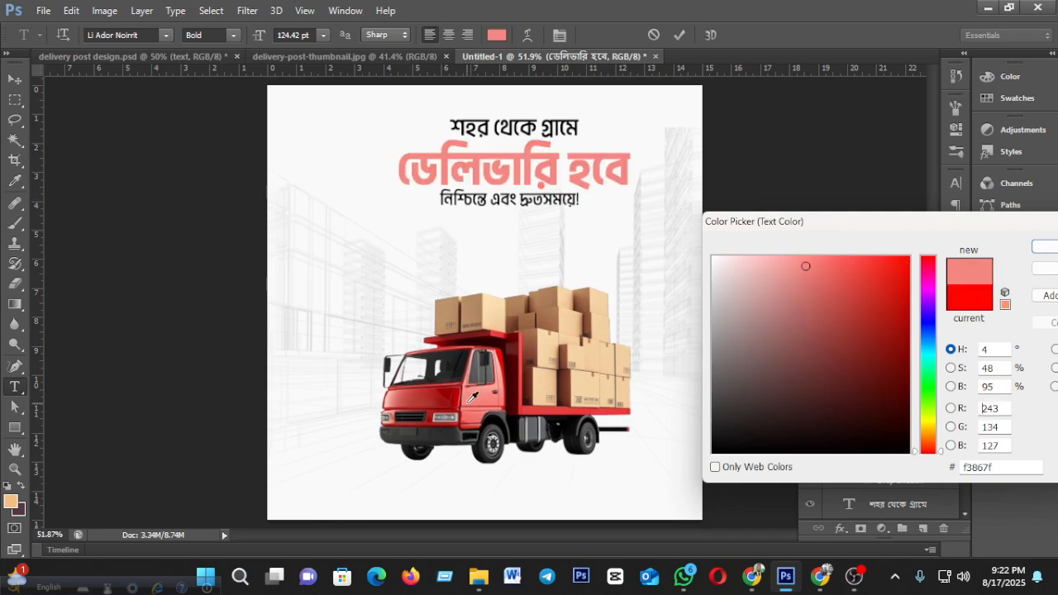
left_click(482, 391)
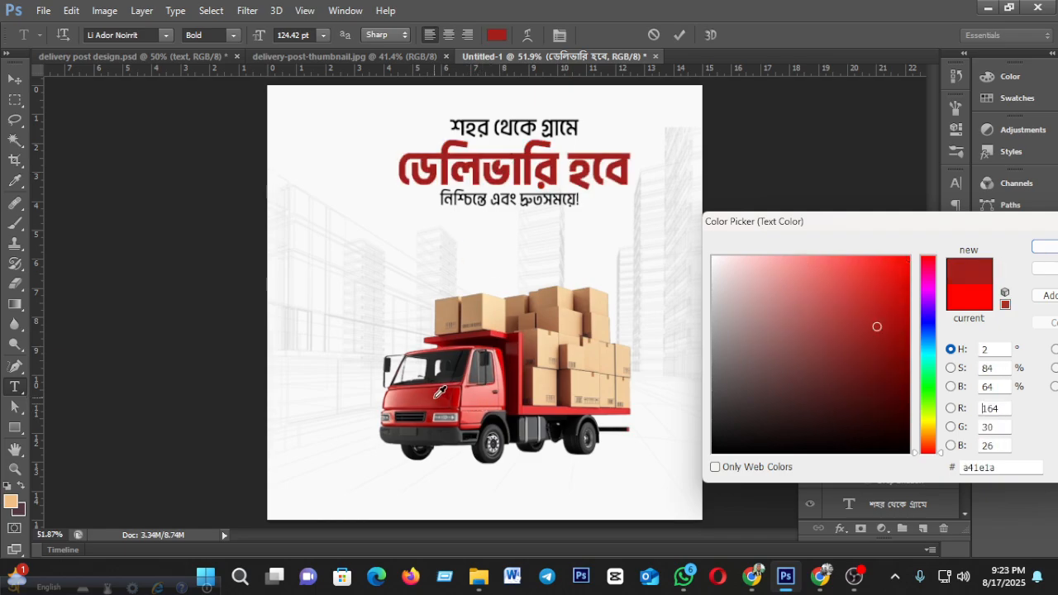
left_click(1048, 249)
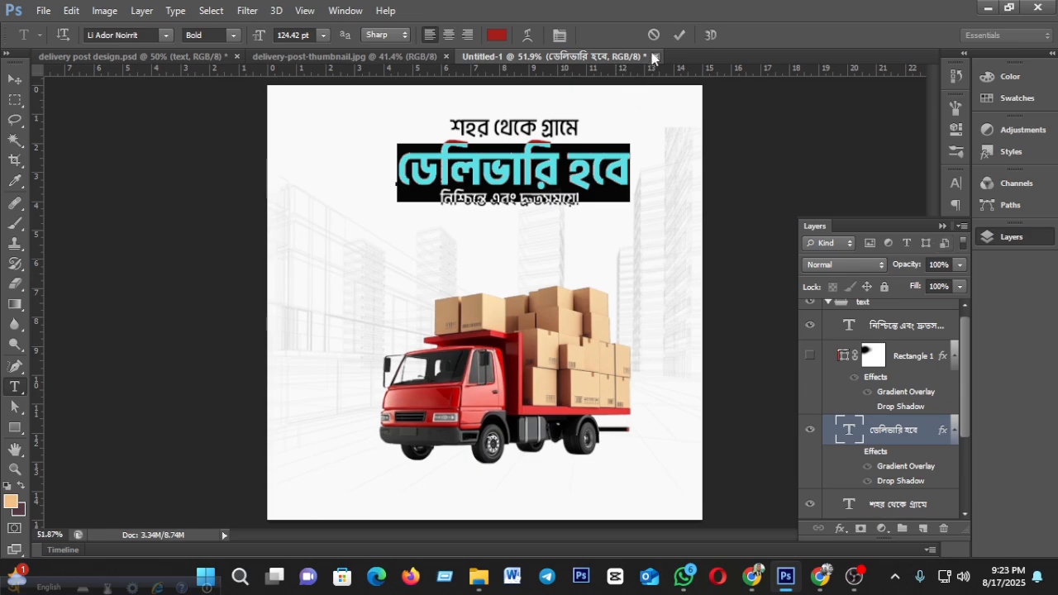
left_click(679, 35)
key("v")
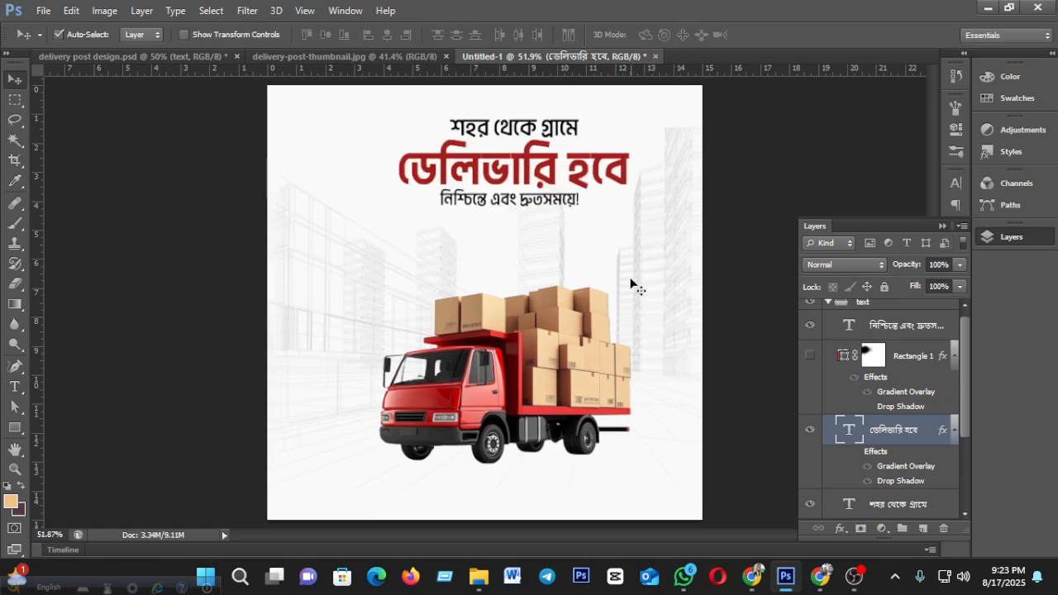
left_click(855, 453)
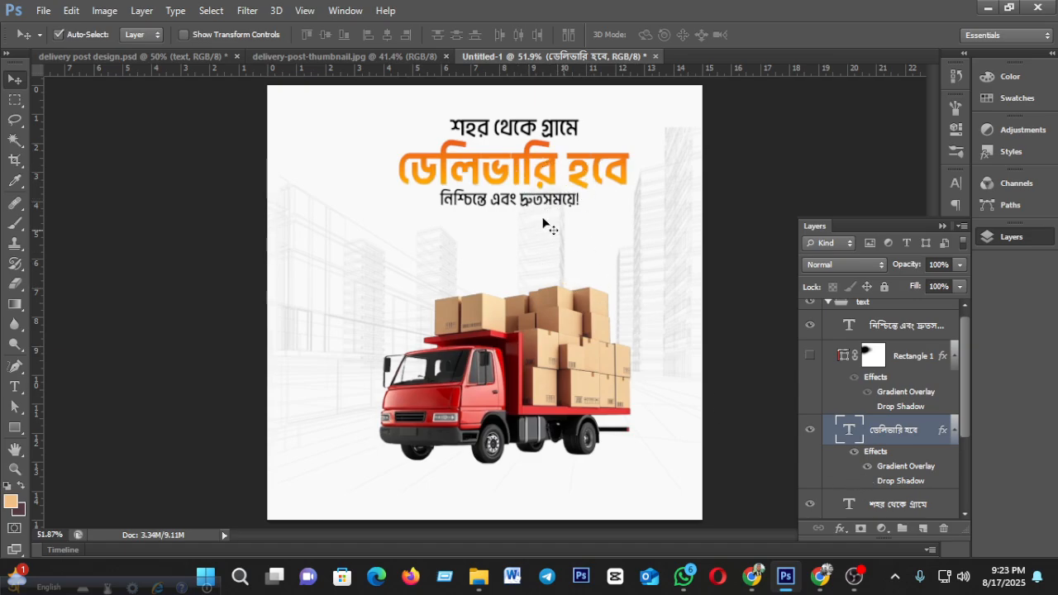
Step: Try red ff0000 as the end stop colour in the Gradient Overlay of ডেলিভারি হবে, discarding the gradient edit
double_click(907, 470)
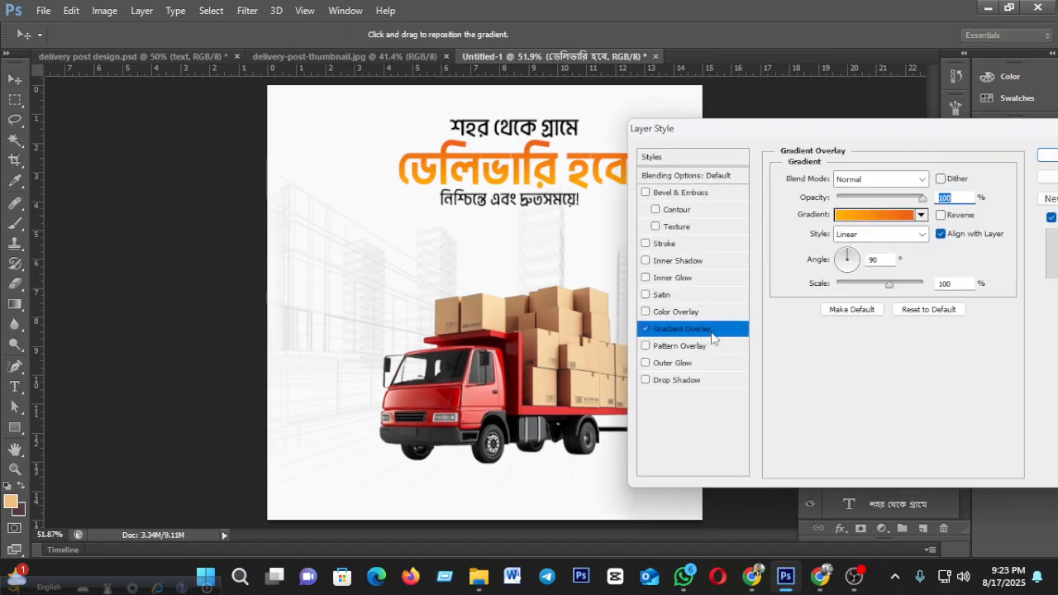
left_click(876, 215)
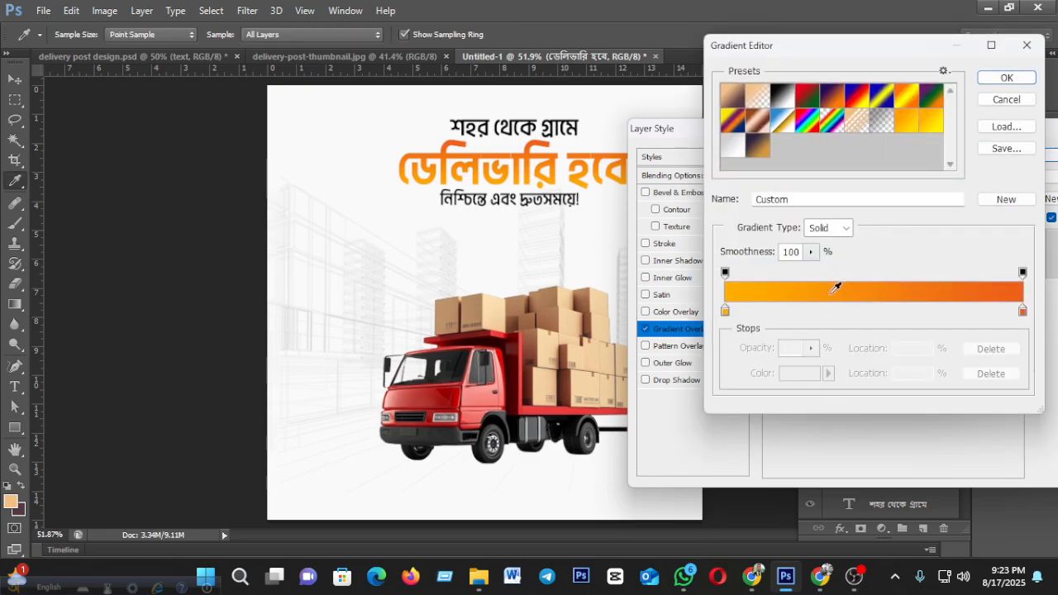
left_click(1023, 312)
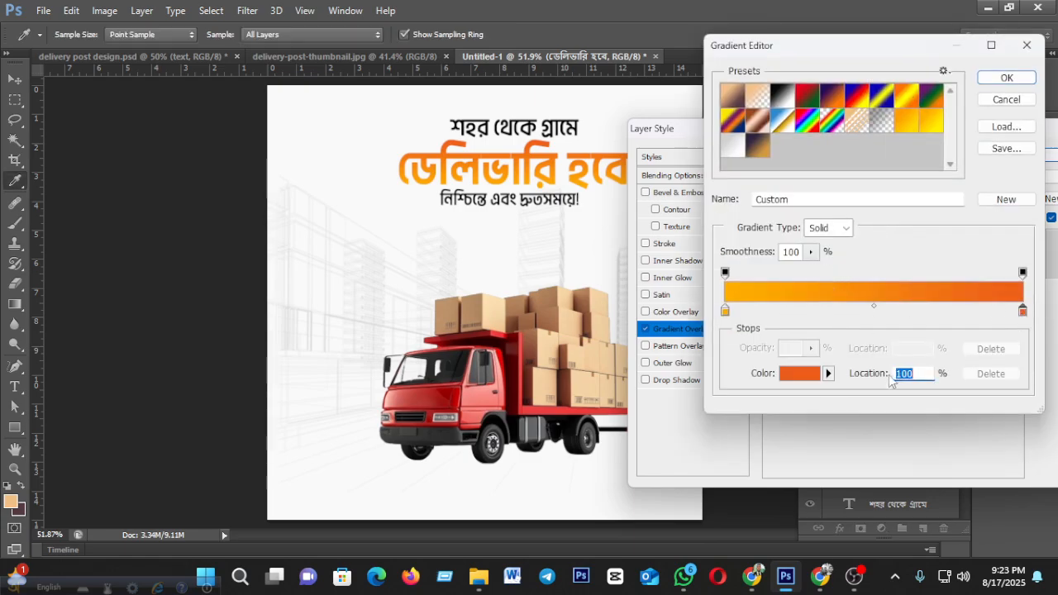
left_click(800, 373)
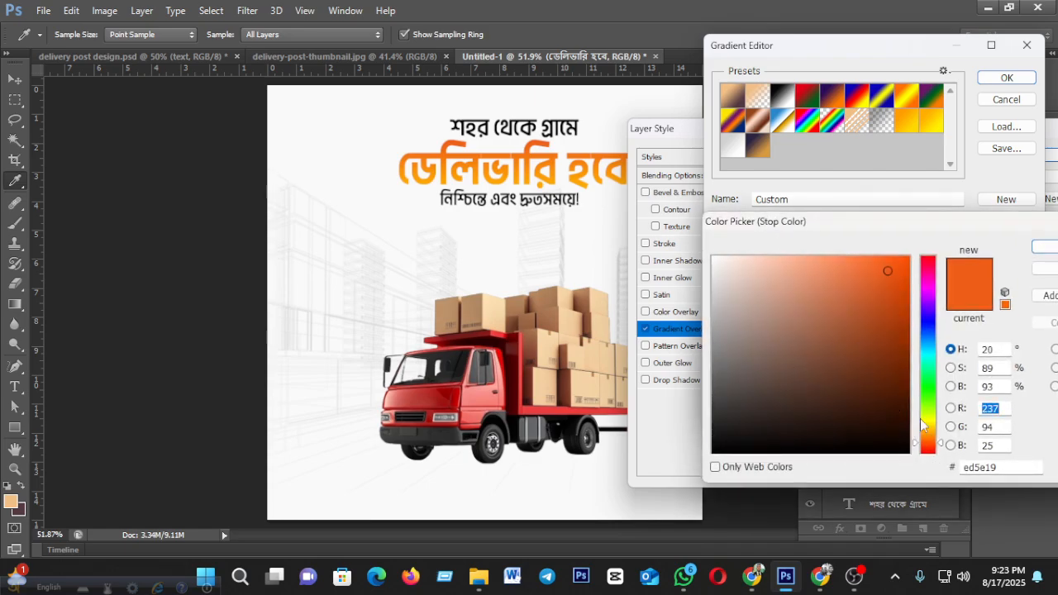
left_click_drag(930, 438, 925, 432)
left_click_drag(890, 273, 910, 257)
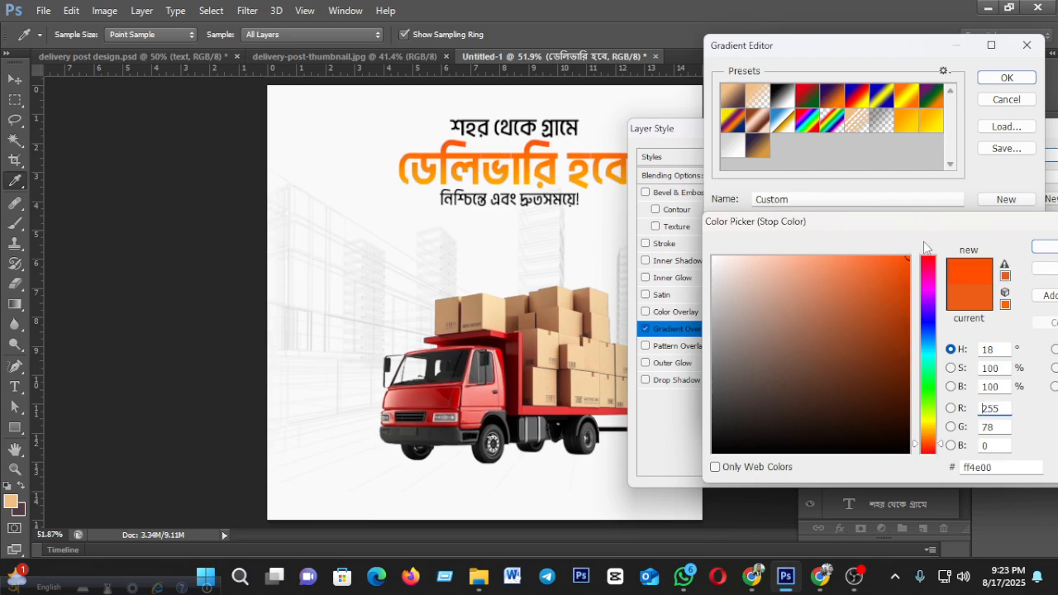
left_click_drag(935, 447, 934, 455)
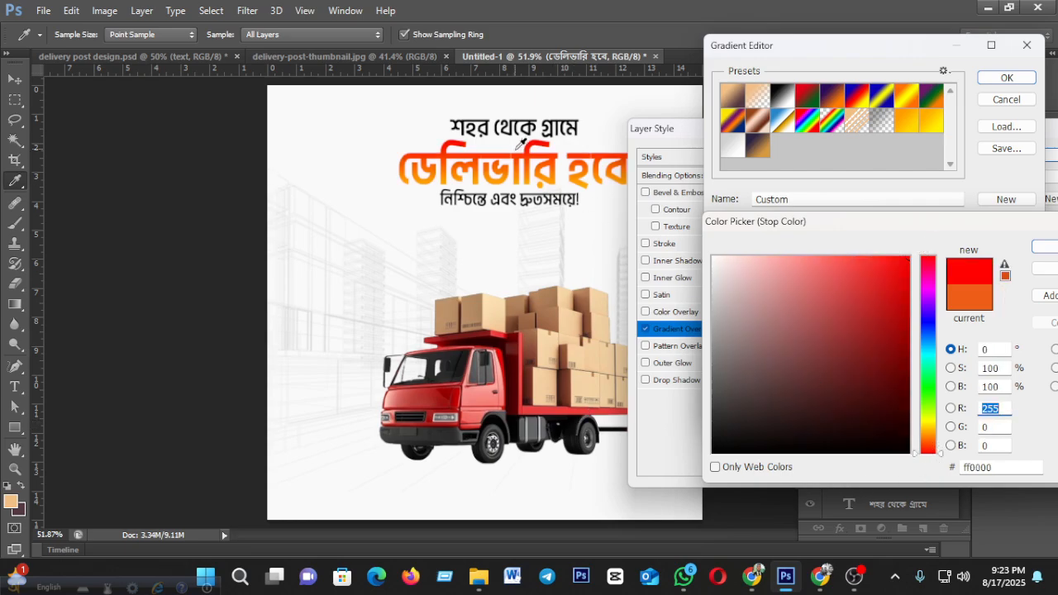
left_click(1039, 251)
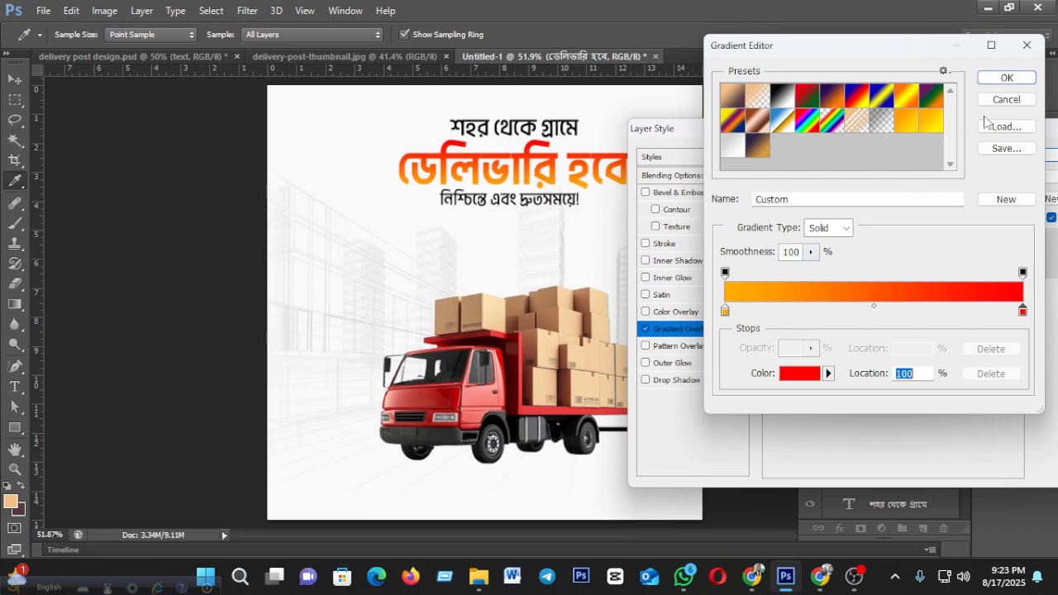
left_click(1005, 101)
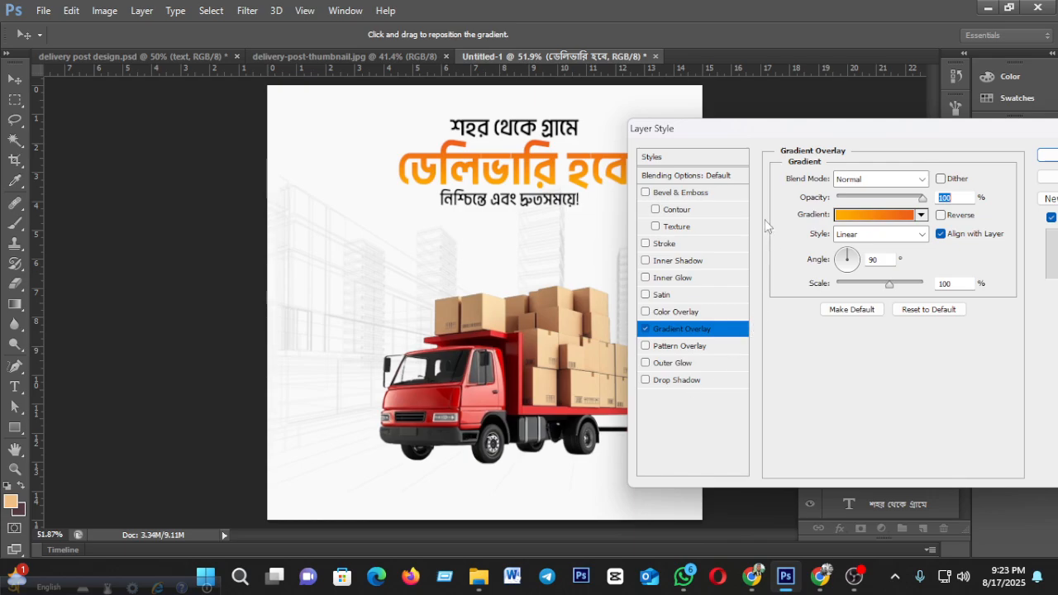
left_click(1045, 158)
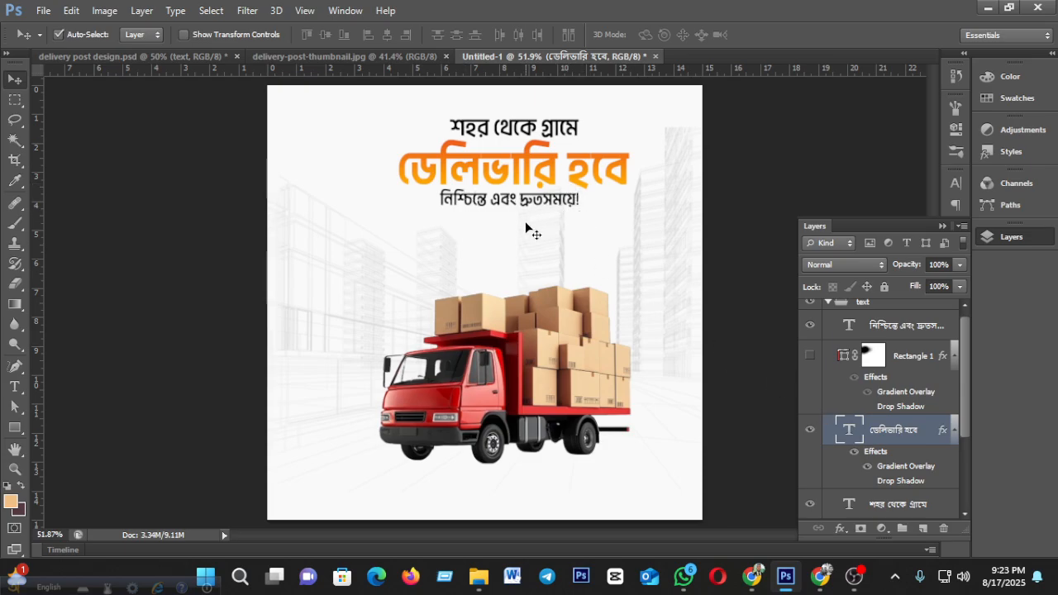
Step: Make the Drop Shadow of ডেলিভারি হবে visible, with 26% opacity, 2 px distance and 4 px size
scroll(526, 220, "down", 4)
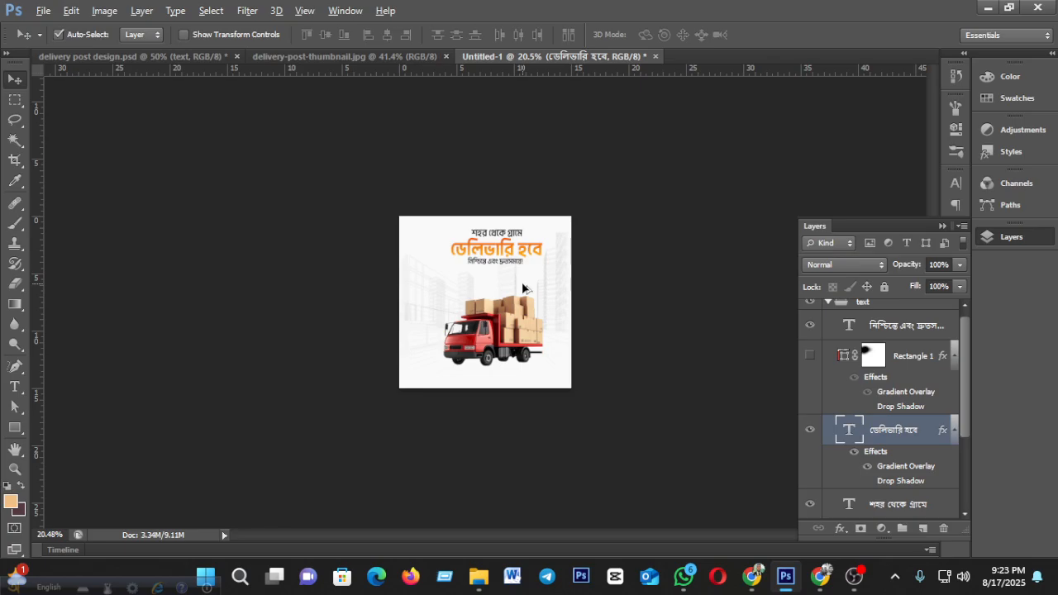
scroll(522, 284, "up", 4)
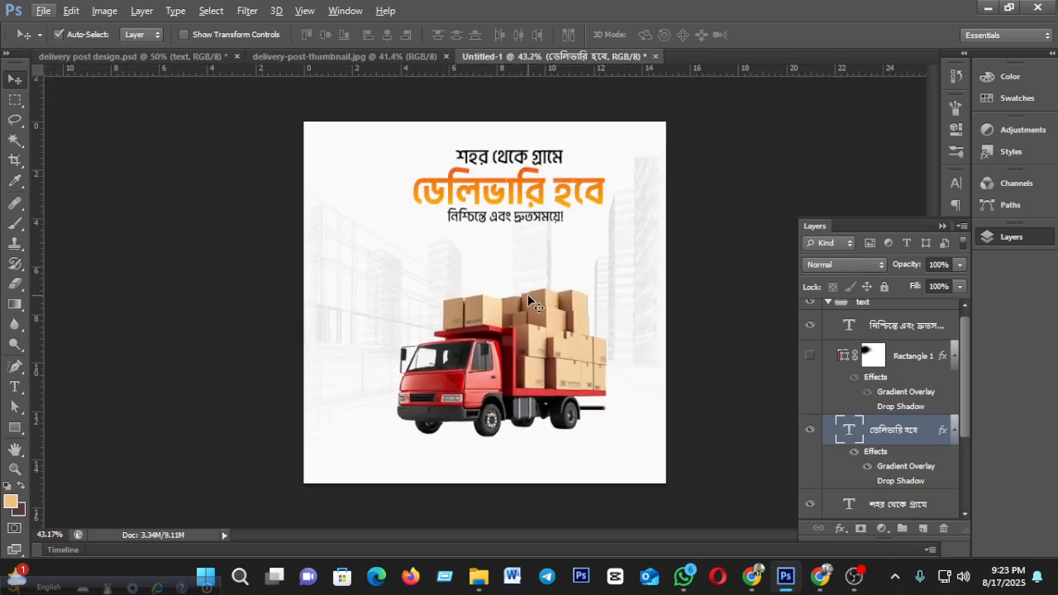
scroll(528, 297, "up", 2)
scroll(556, 300, "up", 2)
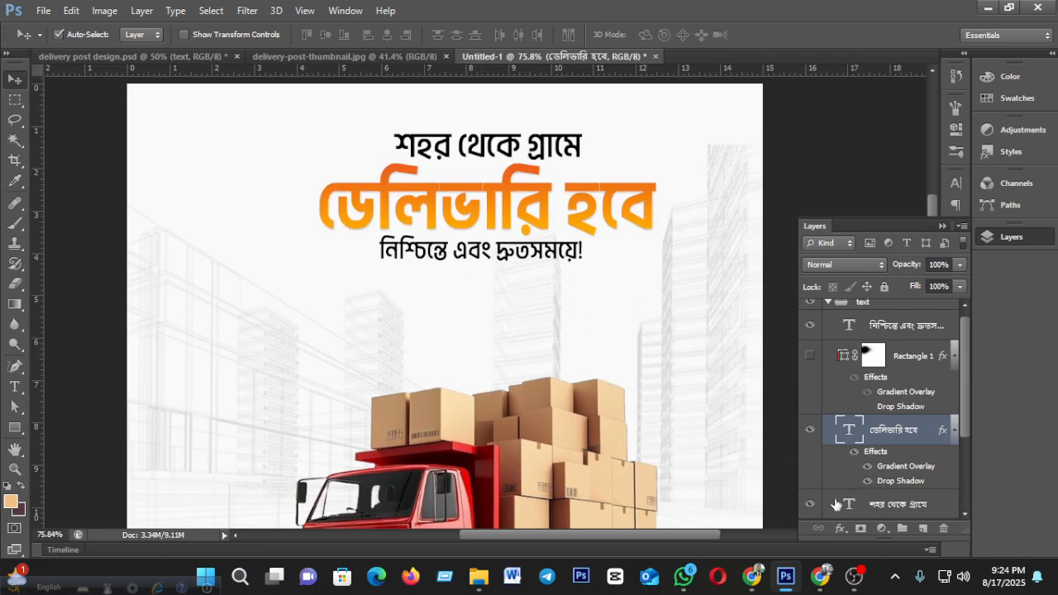
double_click(900, 481)
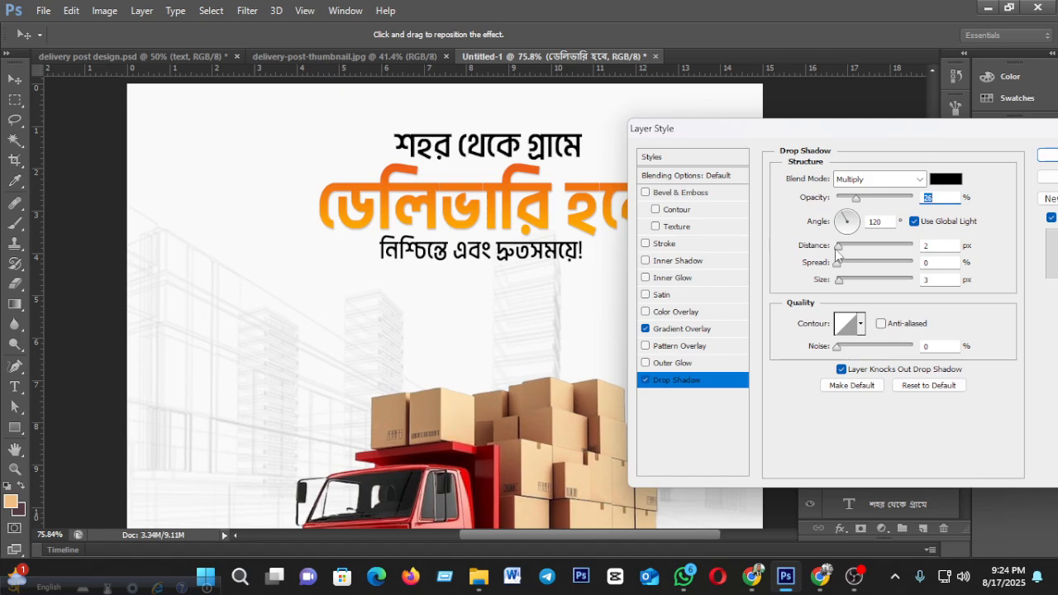
left_click_drag(857, 199, 911, 197)
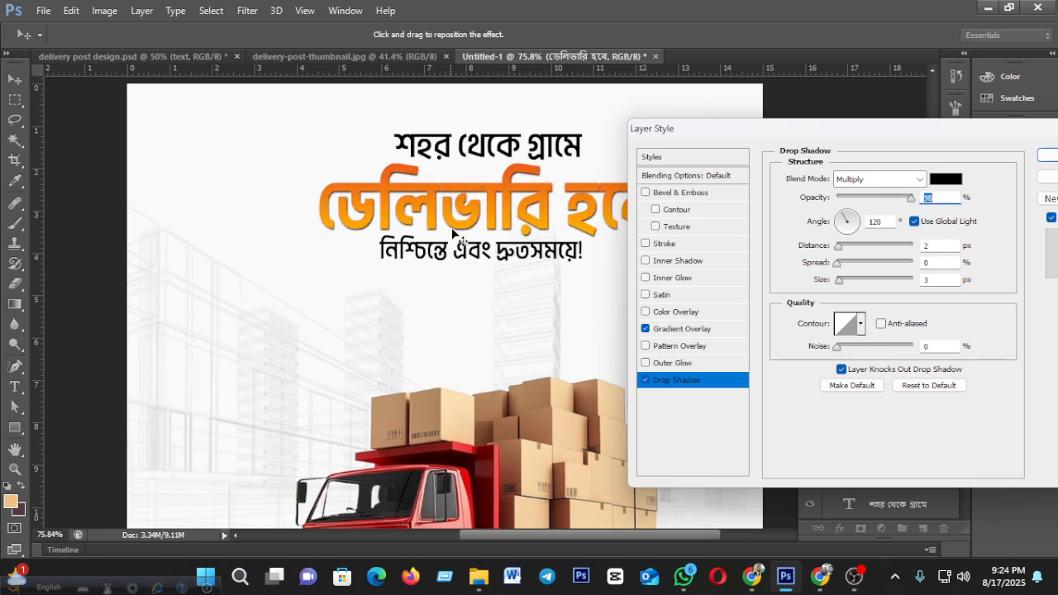
left_click(854, 200)
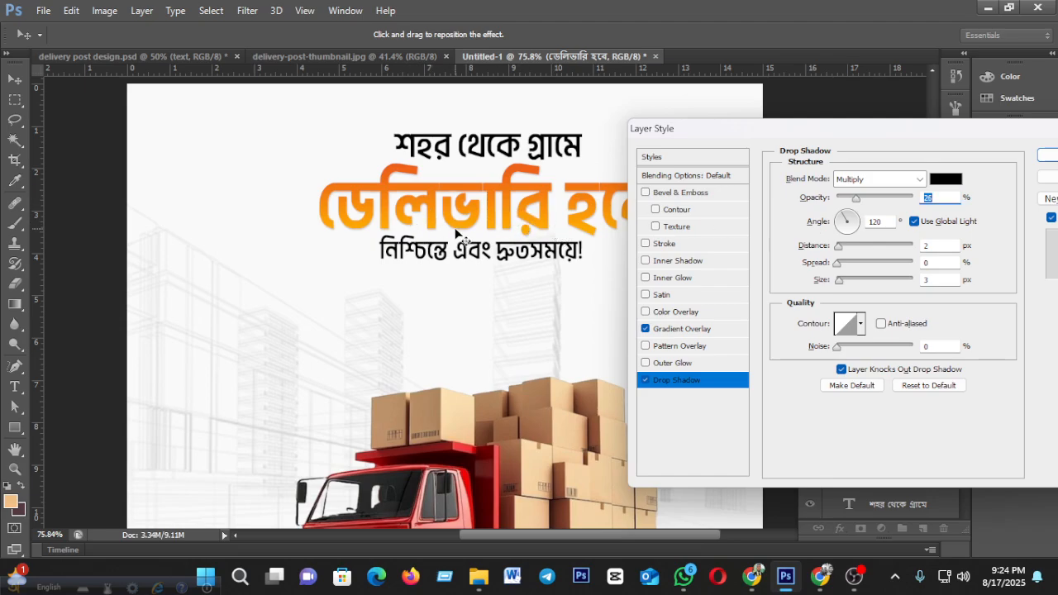
left_click_drag(841, 250, 844, 298)
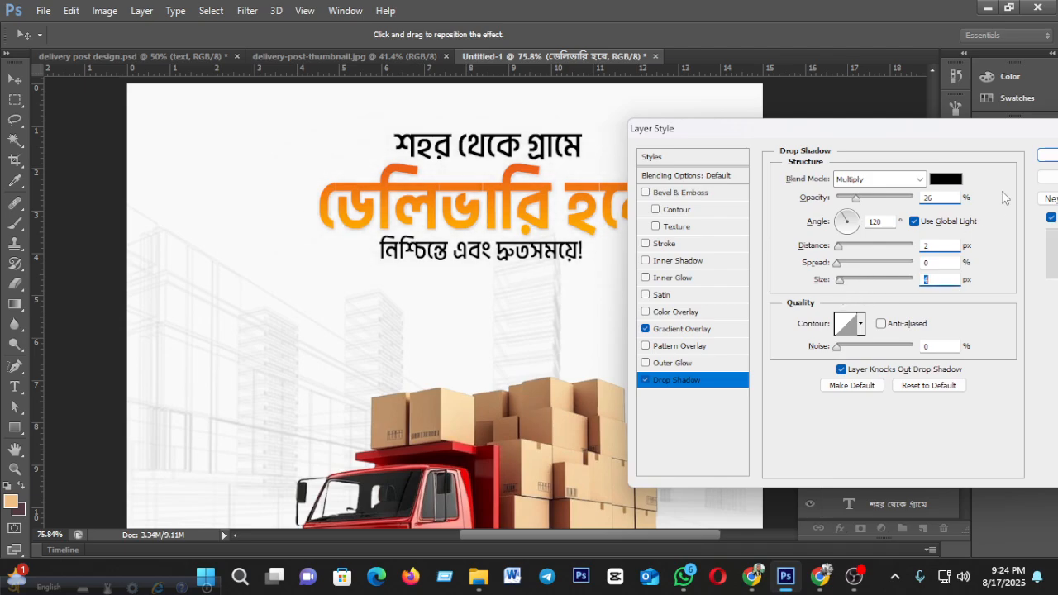
left_click(1047, 155)
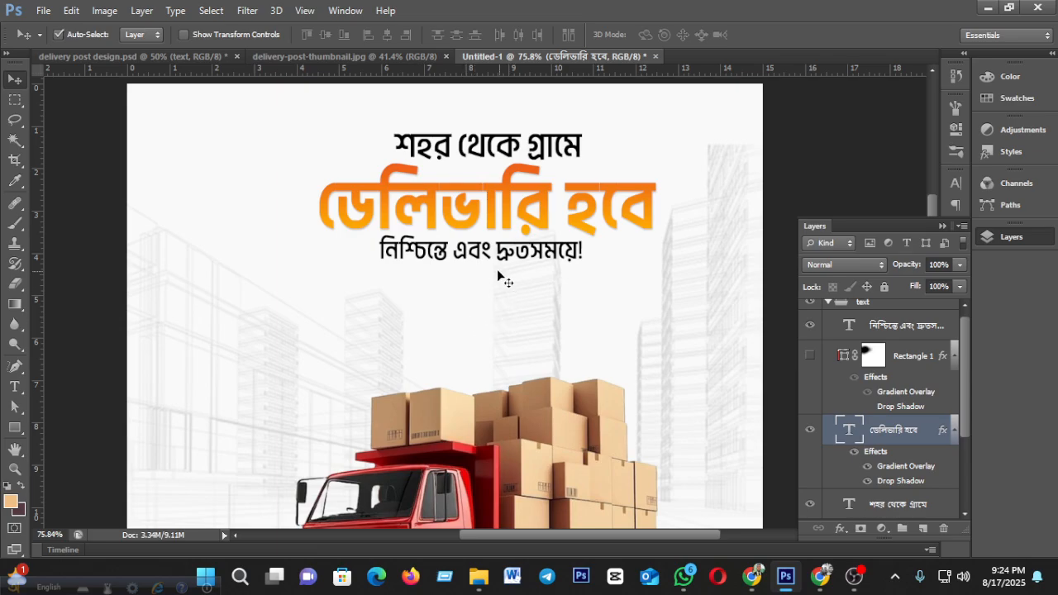
Step: Draw a red rectangle about 392 × 68 px behind the নিশ্চিন্তে এবং দ্রুতসময়ে! line, above the Rectangle 1 layer
scroll(562, 277, "down", 4)
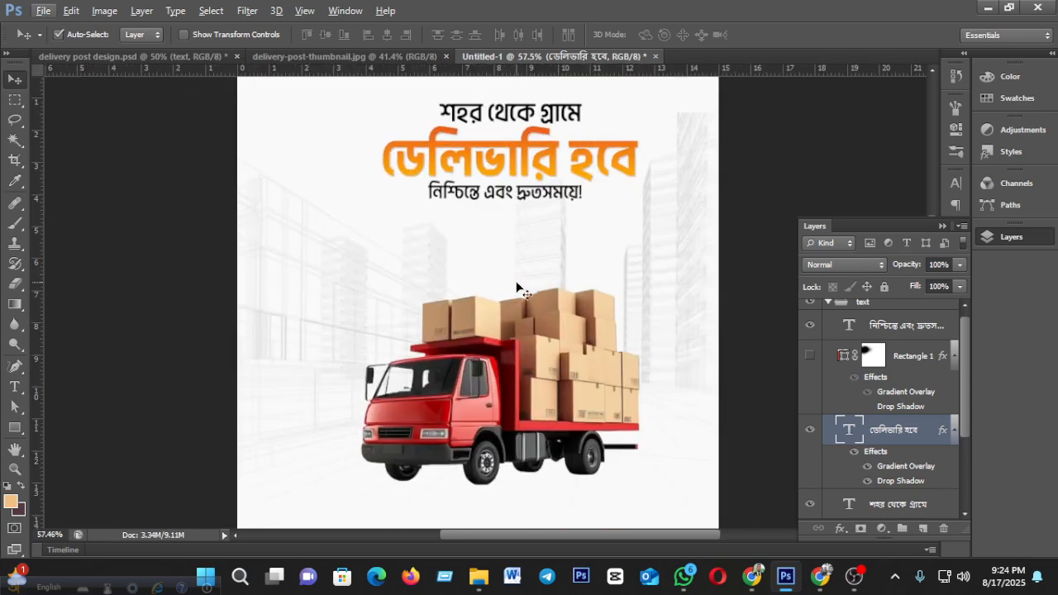
scroll(513, 300, "up", 1)
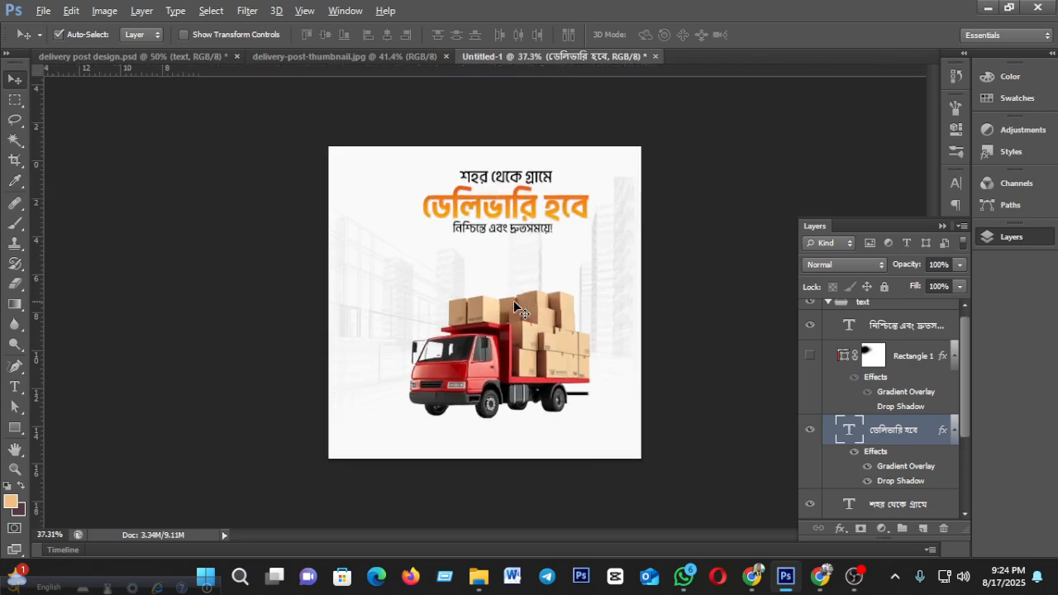
key("alt")
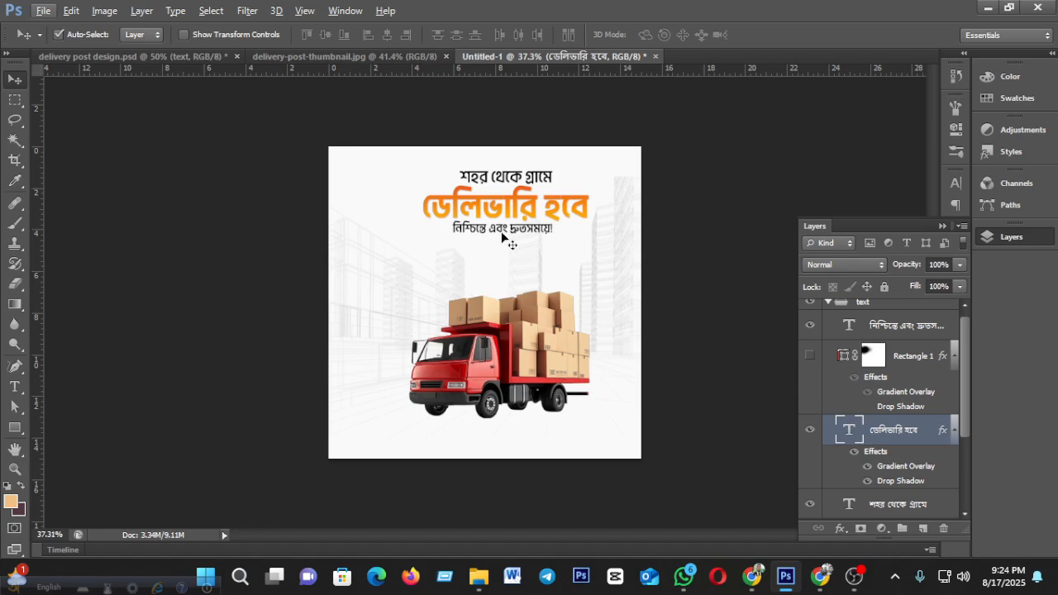
scroll(534, 244, "down", 1)
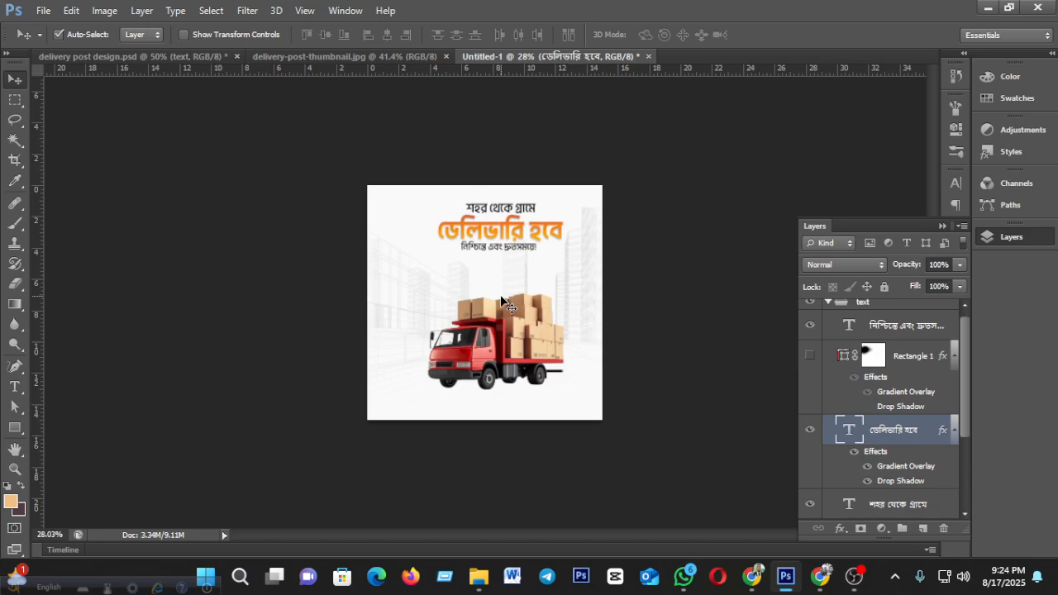
scroll(502, 302, "up", 1)
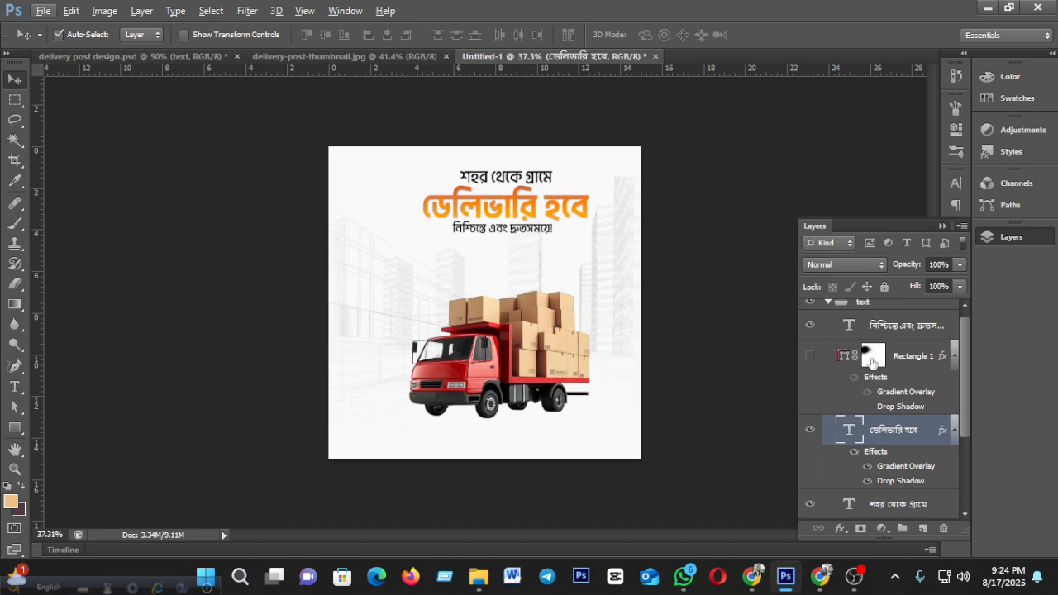
left_click(926, 366)
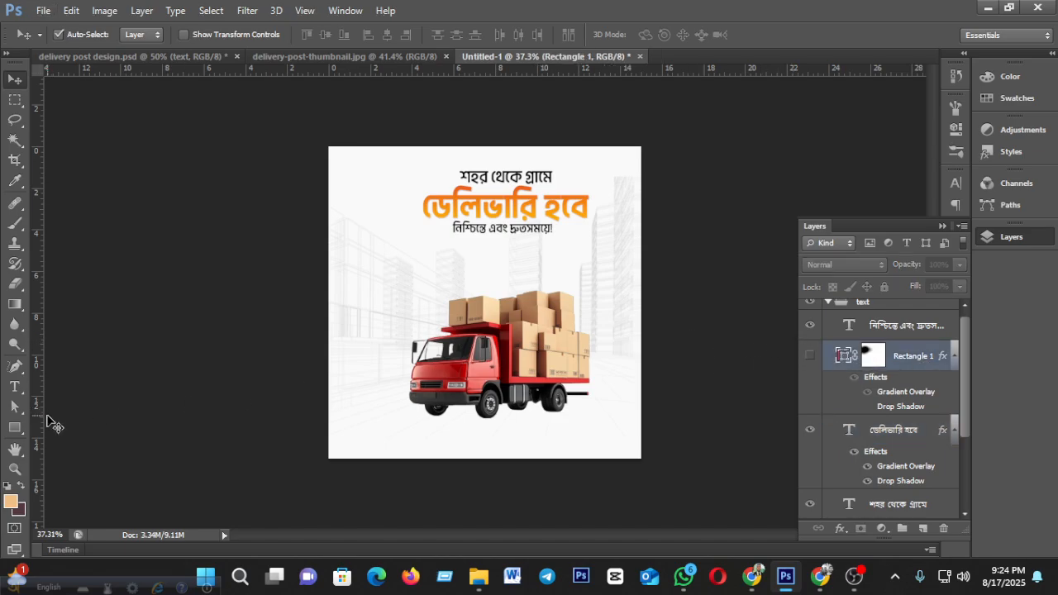
left_click(15, 427)
left_click_drag(446, 218, 561, 238)
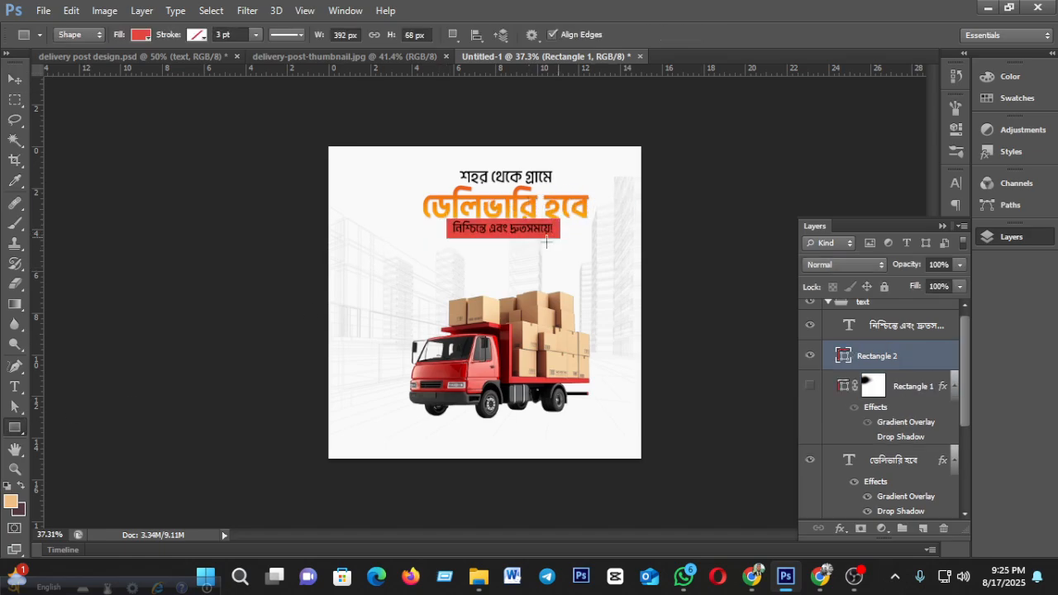
left_click(15, 79)
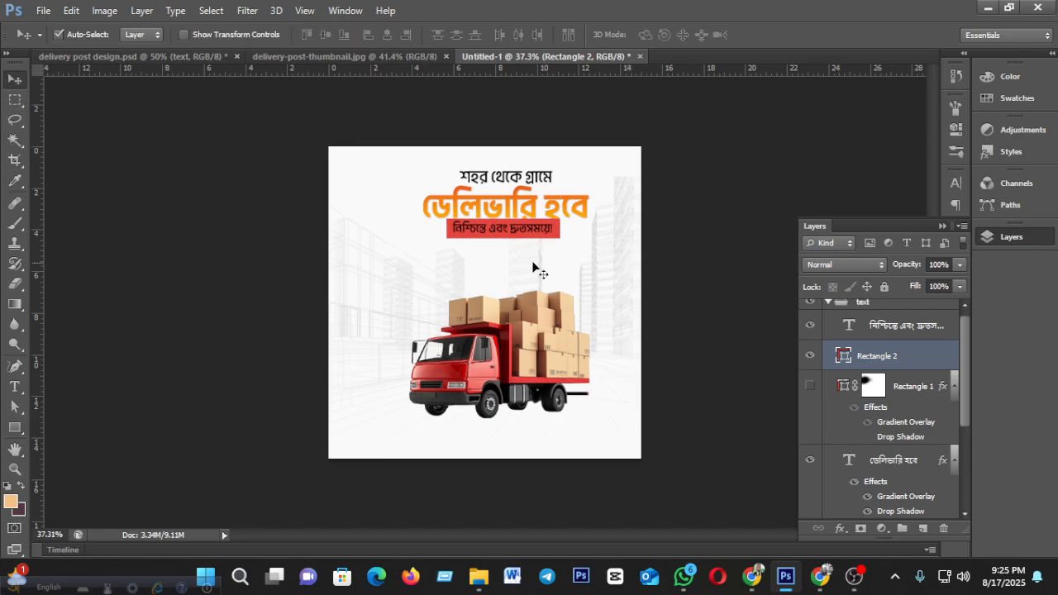
Step: Set the text colour of the নিশ্চিন্তে এবং দ্রুতসময়ে! line to white ffffff
double_click(848, 326)
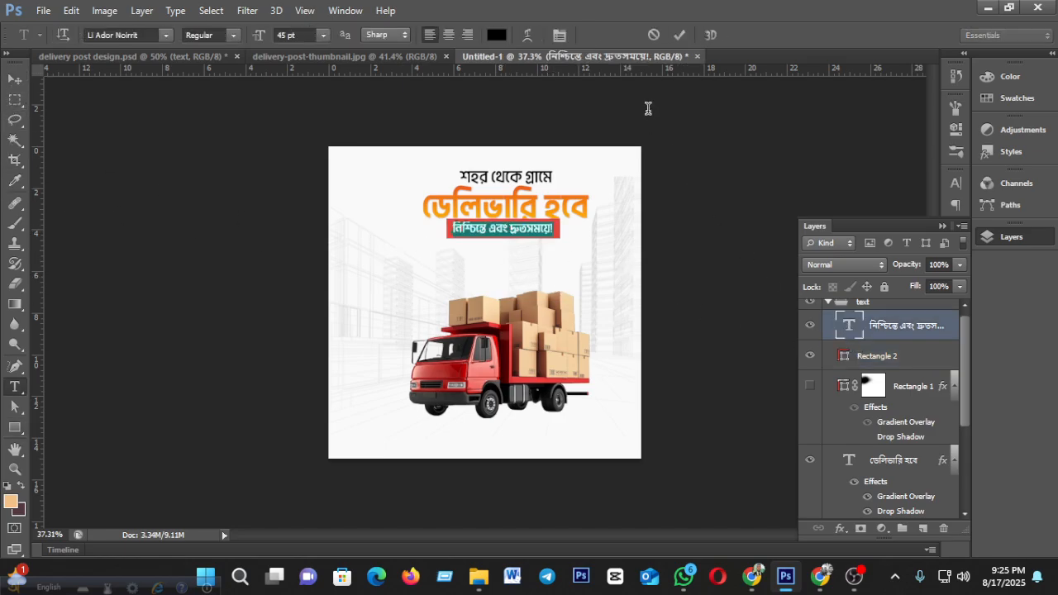
left_click(496, 35)
left_click_drag(811, 337, 667, 224)
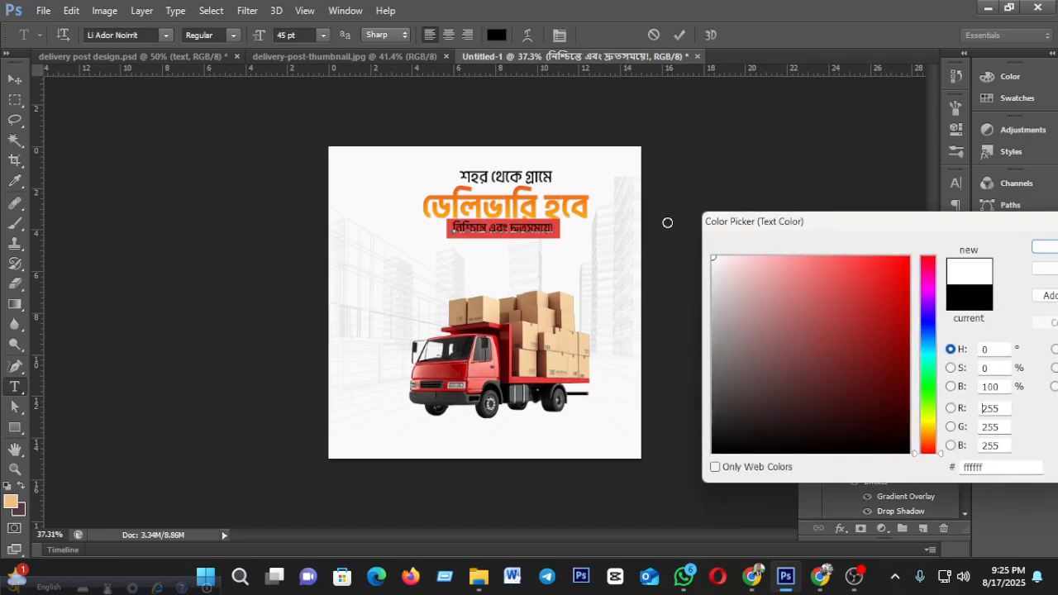
left_click(1052, 248)
left_click(679, 35)
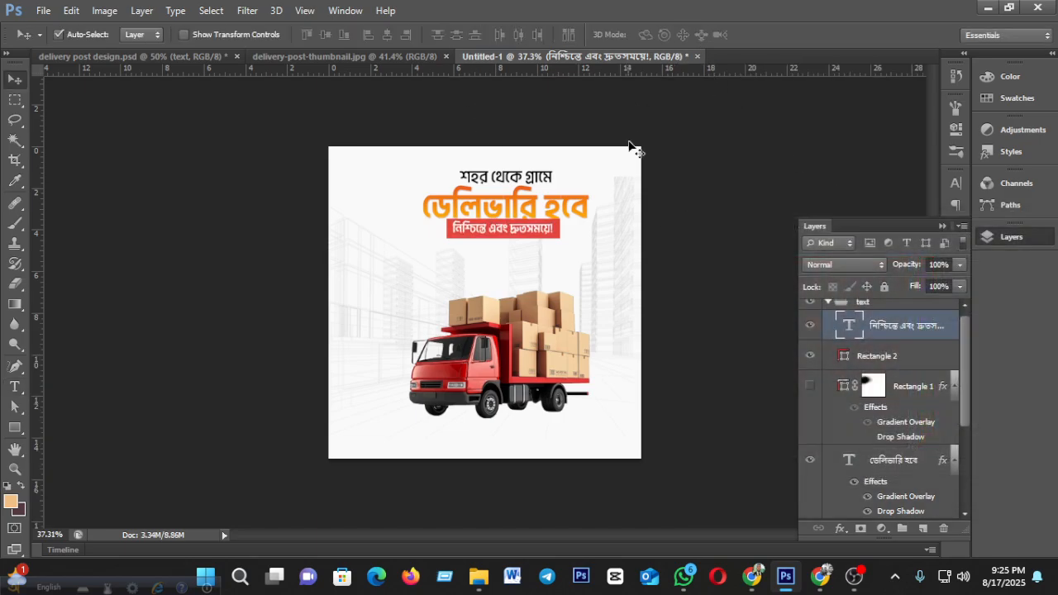
Step: Nudge the নিশ্চিন্তে এবং দ্রুতসময়ে! text and its rectangle down together, clear of the ডেলিভারি হবে line
left_click(886, 357, "shift")
key("Down")
key("Down")
key("Down")
key("Down")
key("Down")
key("Down")
key("Down")
key("Down")
key("Down")
key("Down")
key("Down")
key("Down")
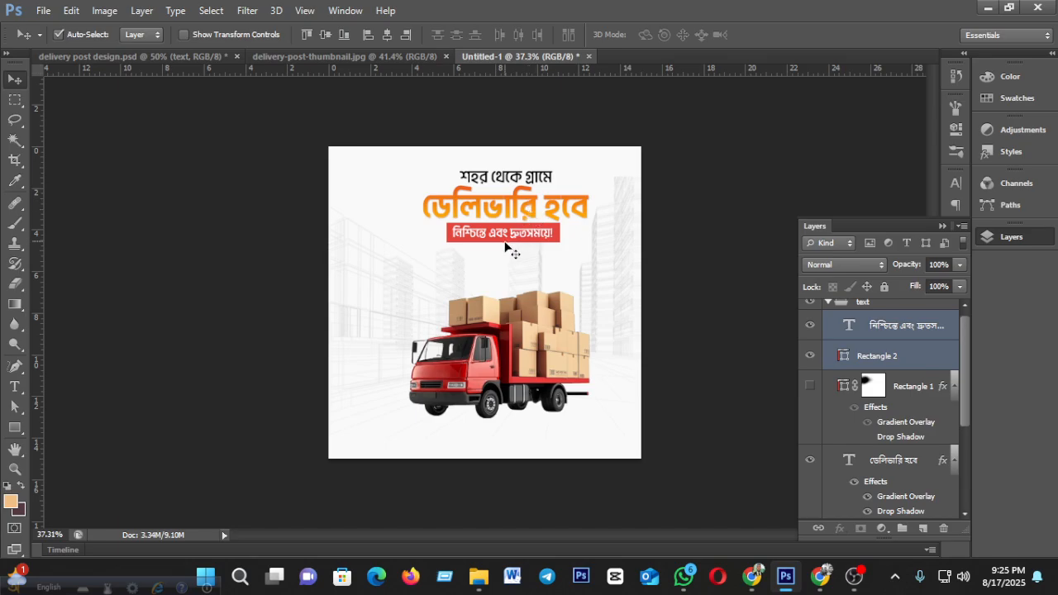
Step: Fill Rectangle 2 with the orange ed6019 sampled from the ডেলিভারি হবে lettering
key("ctrl+0")
left_click(875, 356)
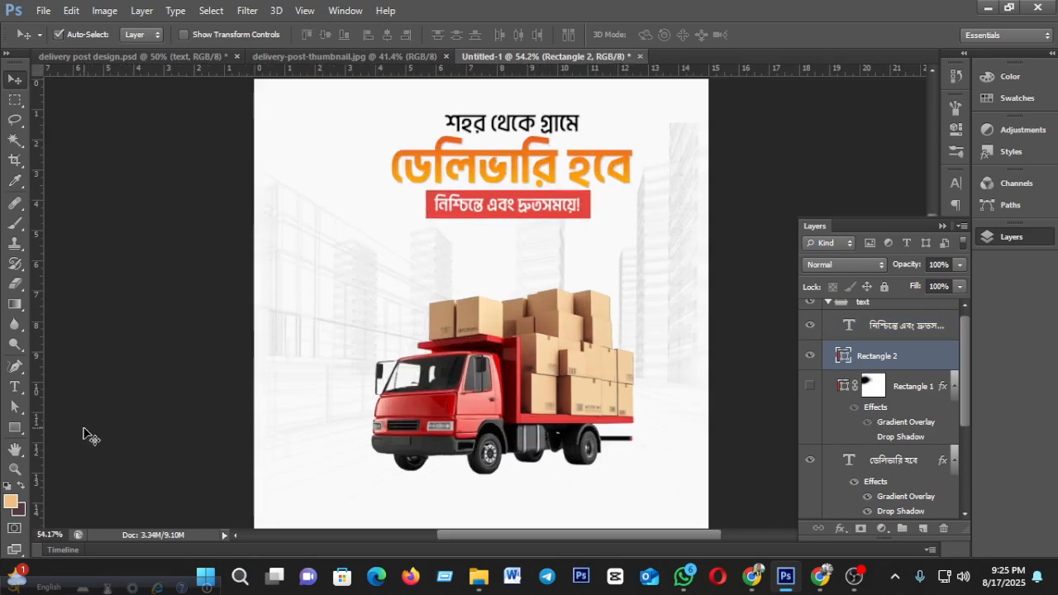
left_click(15, 428)
left_click(140, 37)
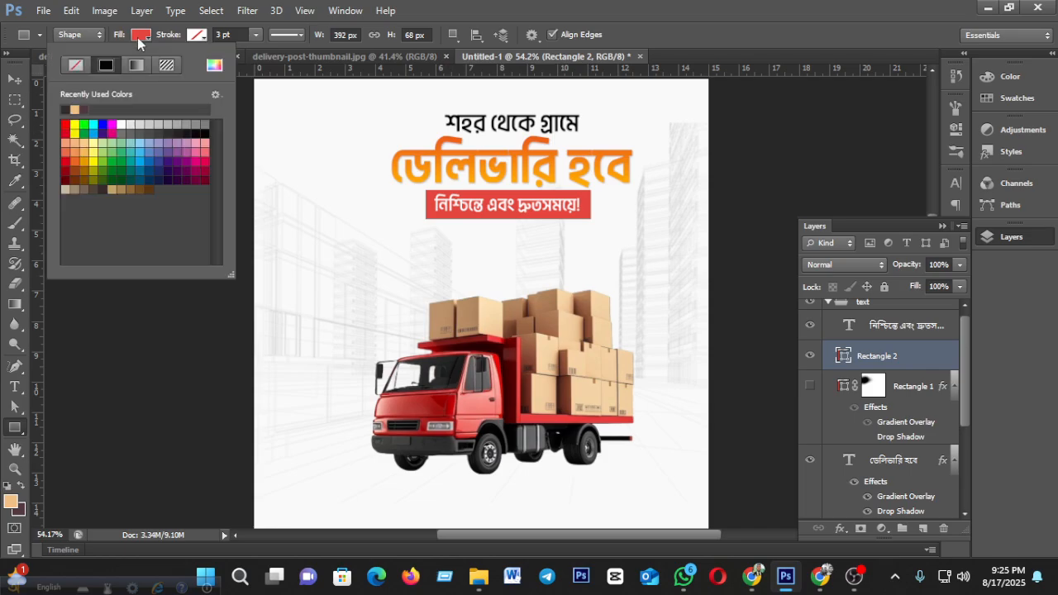
left_click(214, 66)
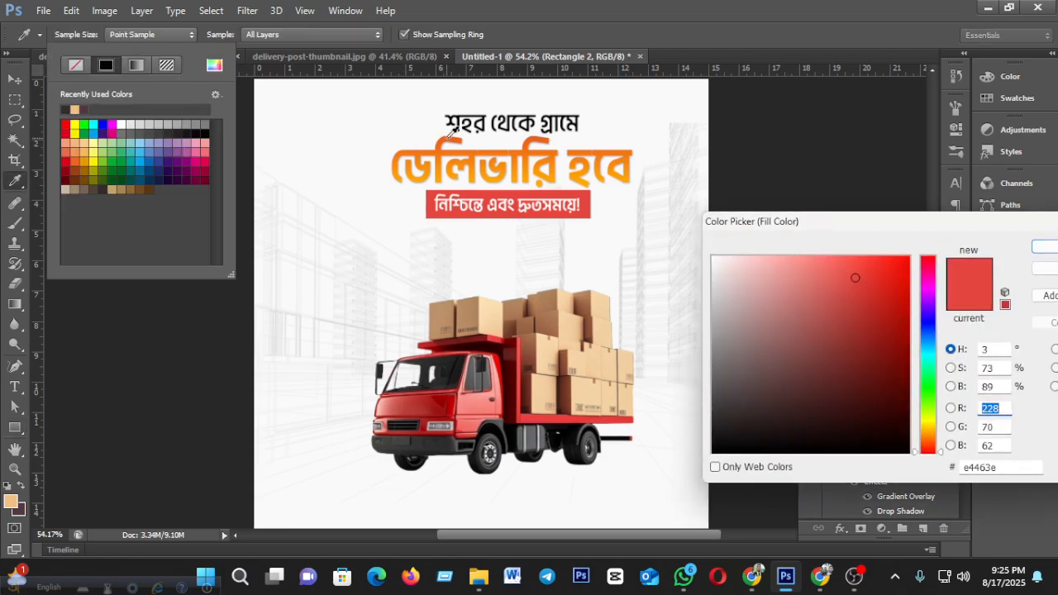
left_click(452, 130)
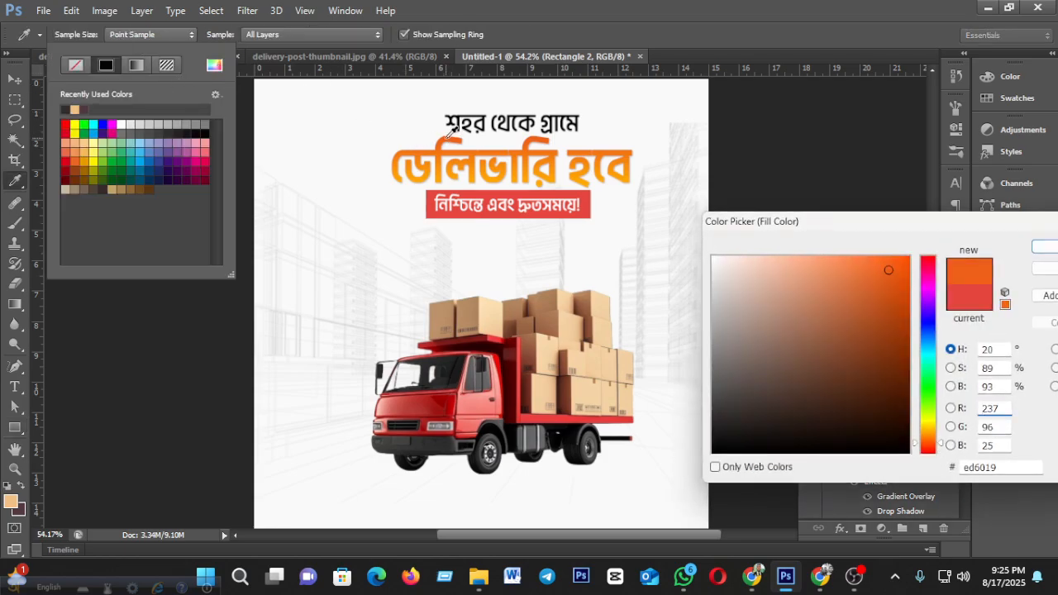
left_click(1043, 247)
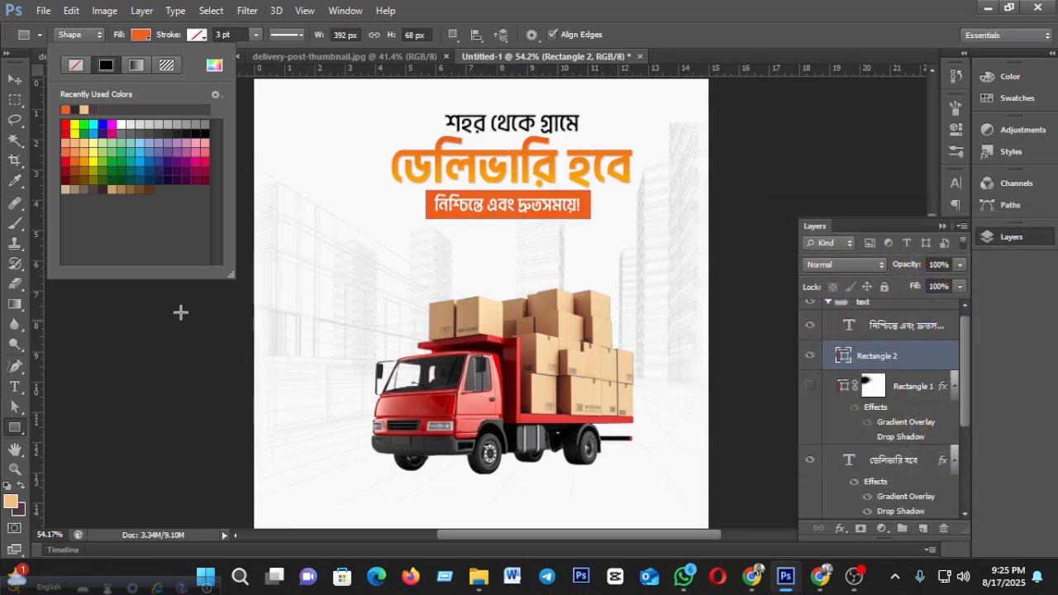
left_click(15, 80)
Step: Copy the Gradient Overlay and Drop Shadow effects from the ডেলিভারি হবে layer to Rectangle 2
scroll(508, 280, "down", 3)
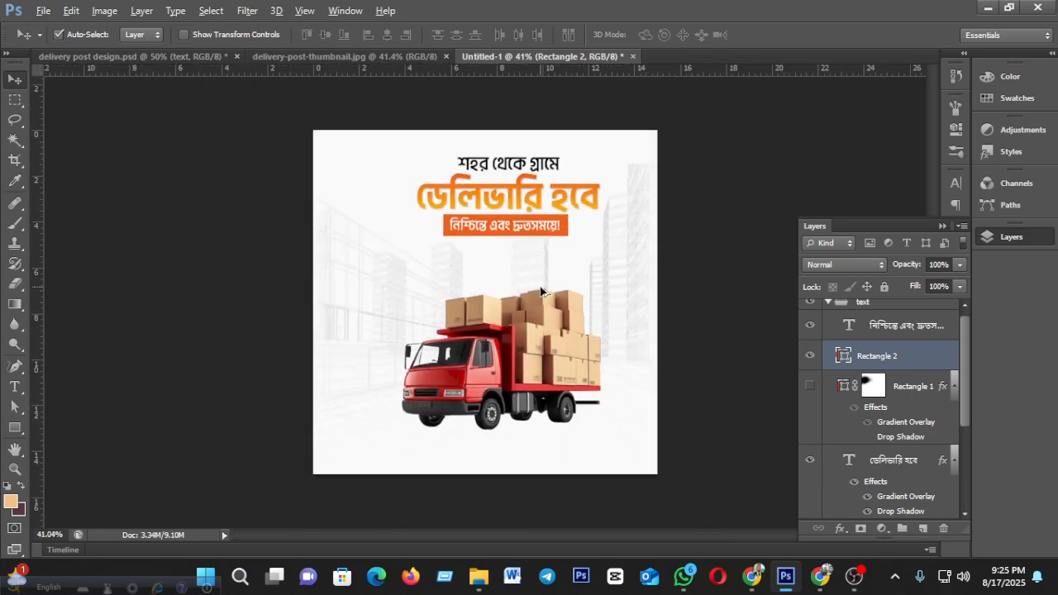
scroll(542, 291, "up", 3)
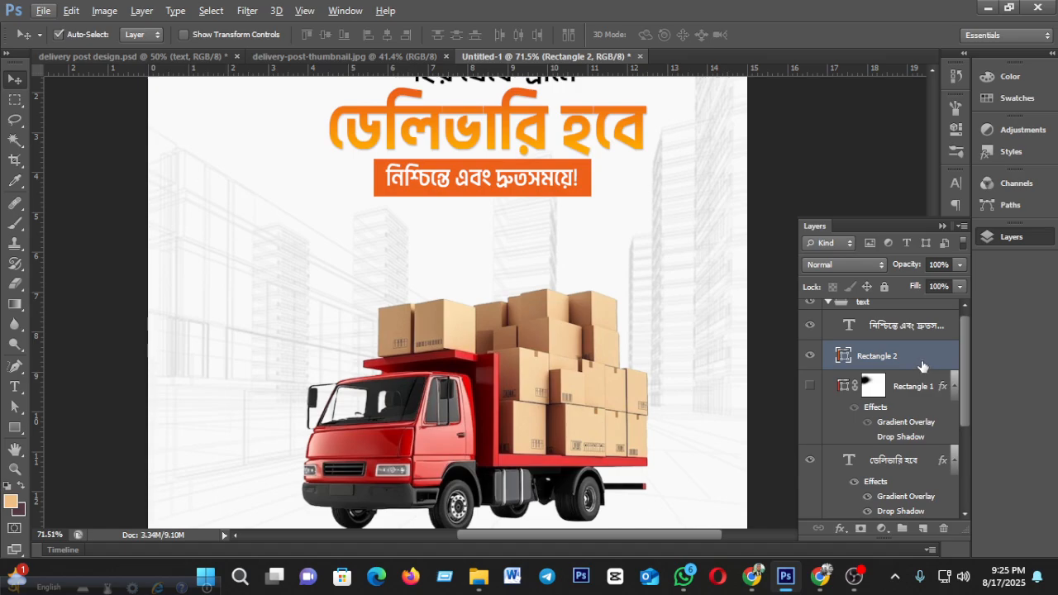
key("alt")
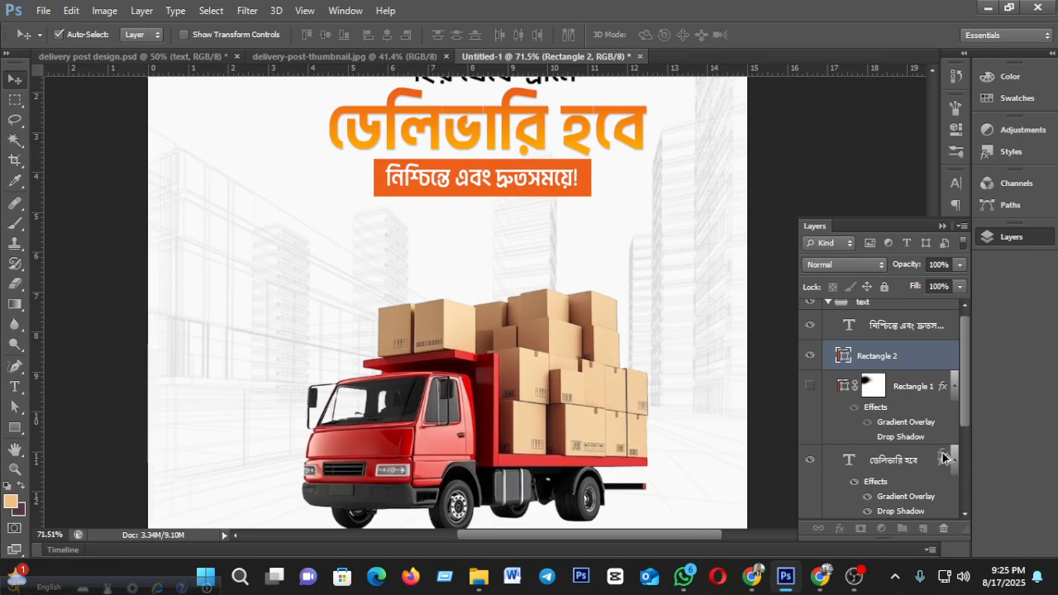
left_click_drag(945, 357, 945, 358)
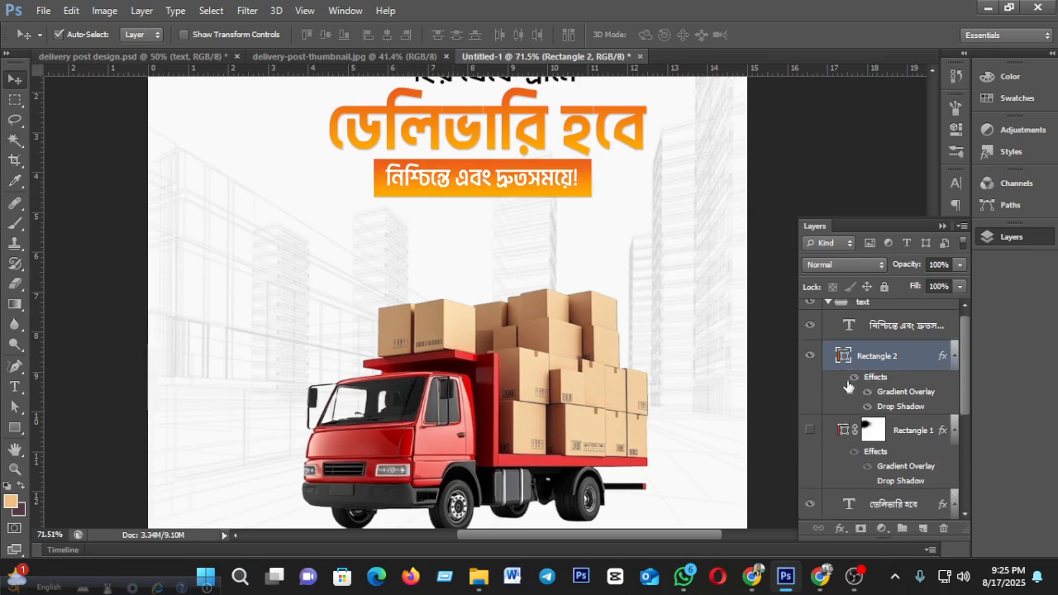
Step: Examine how the gradient banner looks with the headline and truck at different magnifications
scroll(510, 306, "down", 3)
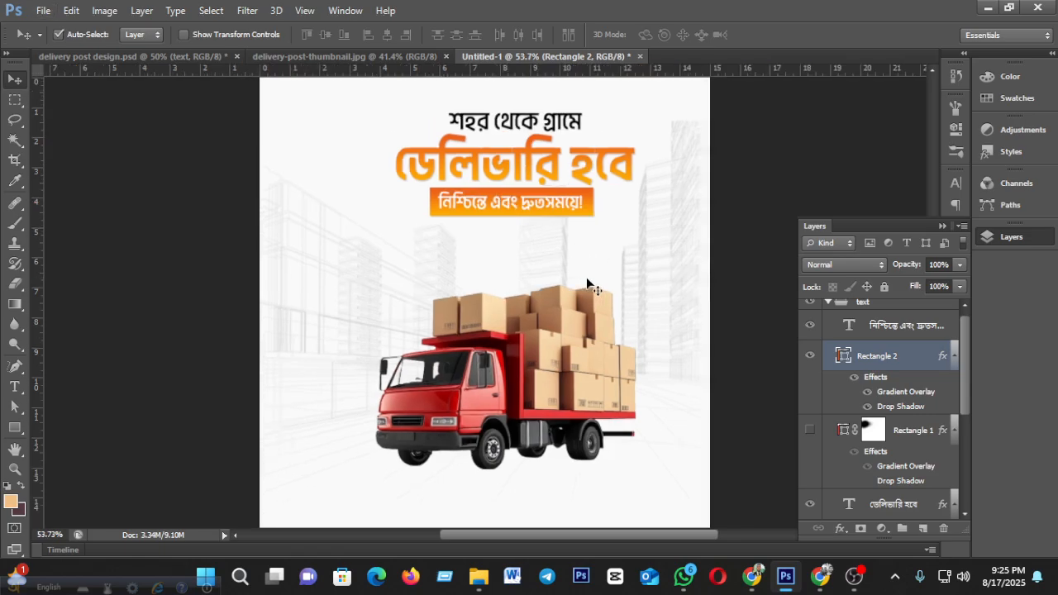
scroll(586, 281, "down", 3)
scroll(544, 297, "up", 2)
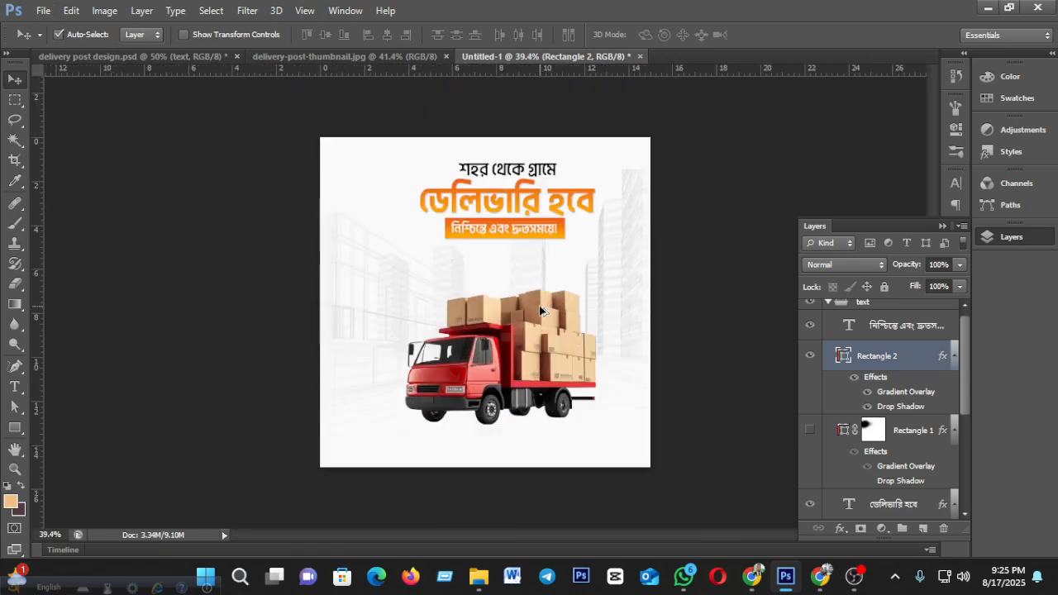
scroll(541, 311, "up", 1)
scroll(579, 319, "up", 1)
scroll(579, 319, "down", 1)
scroll(580, 320, "up", 2)
scroll(580, 322, "up", 3)
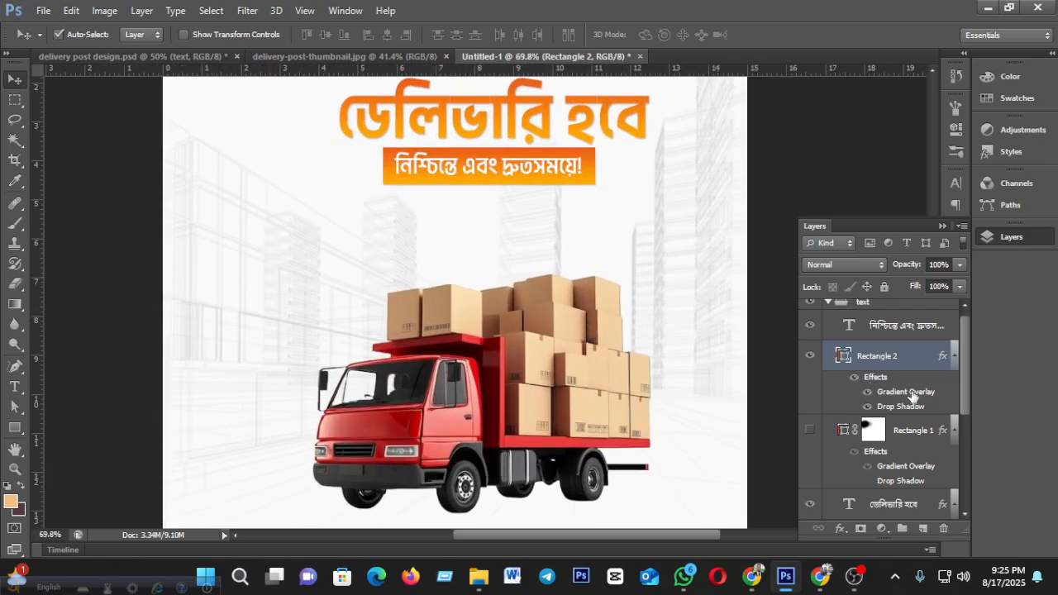
Step: Set the angle of Rectangle 2's Gradient Overlay to 0° so the banner's gradient runs horizontally
double_click(909, 388)
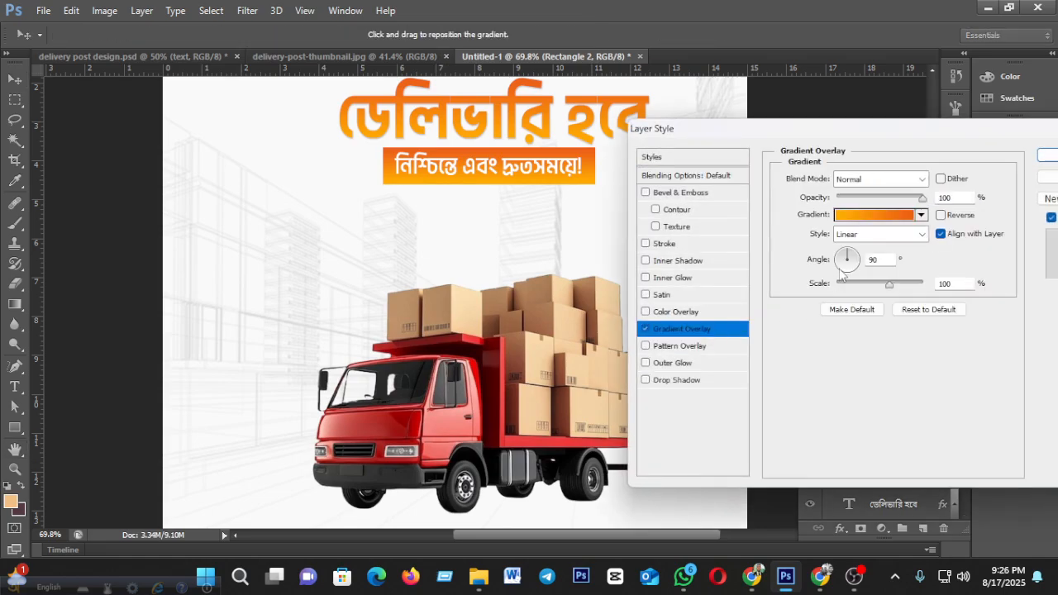
left_click(842, 263)
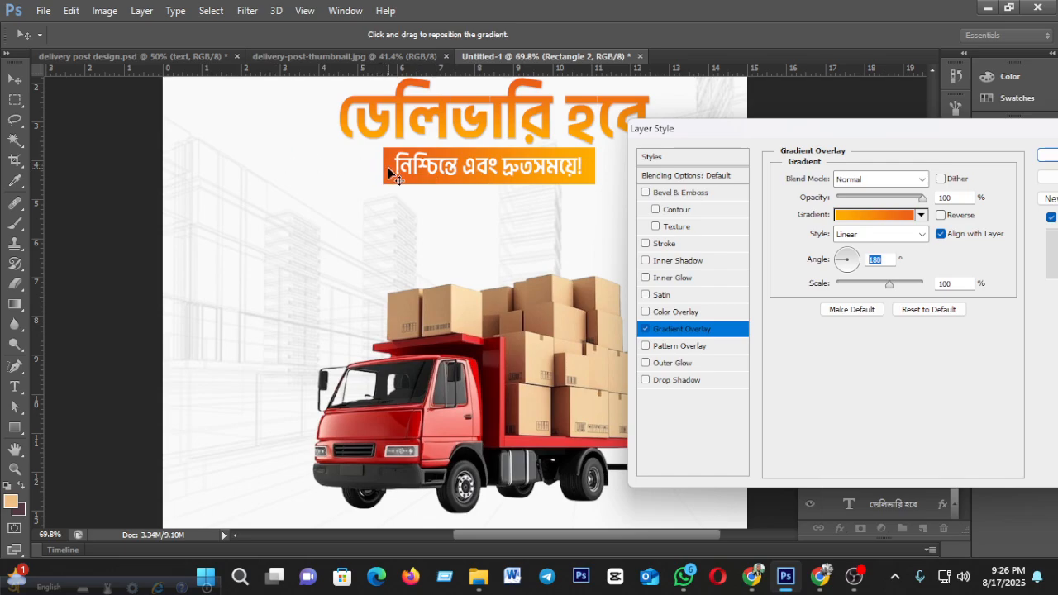
left_click(859, 259)
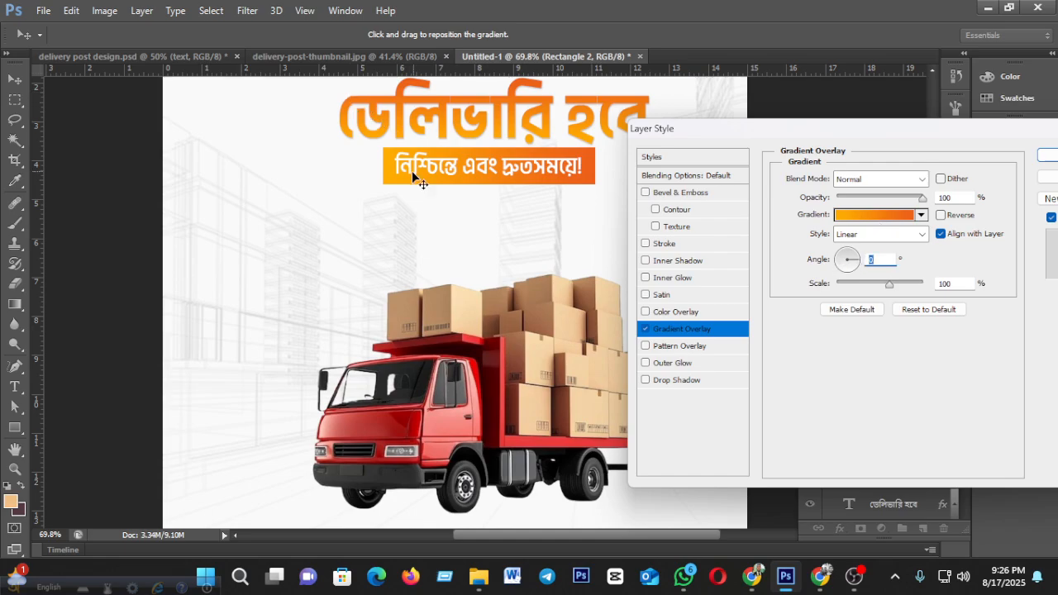
left_click(1047, 157)
scroll(484, 199, "down", 3)
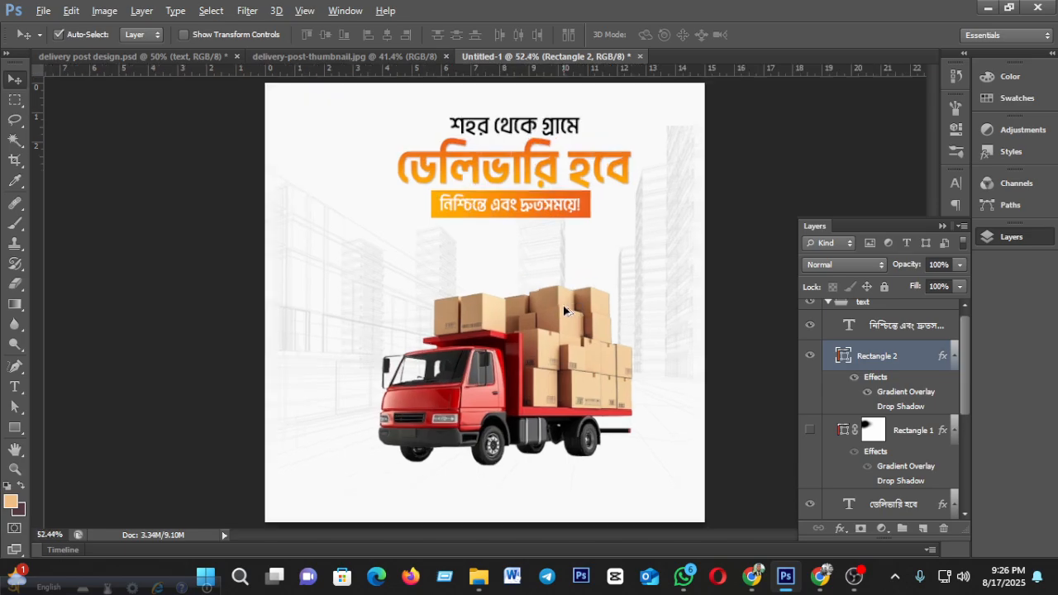
scroll(578, 307, "up", 2)
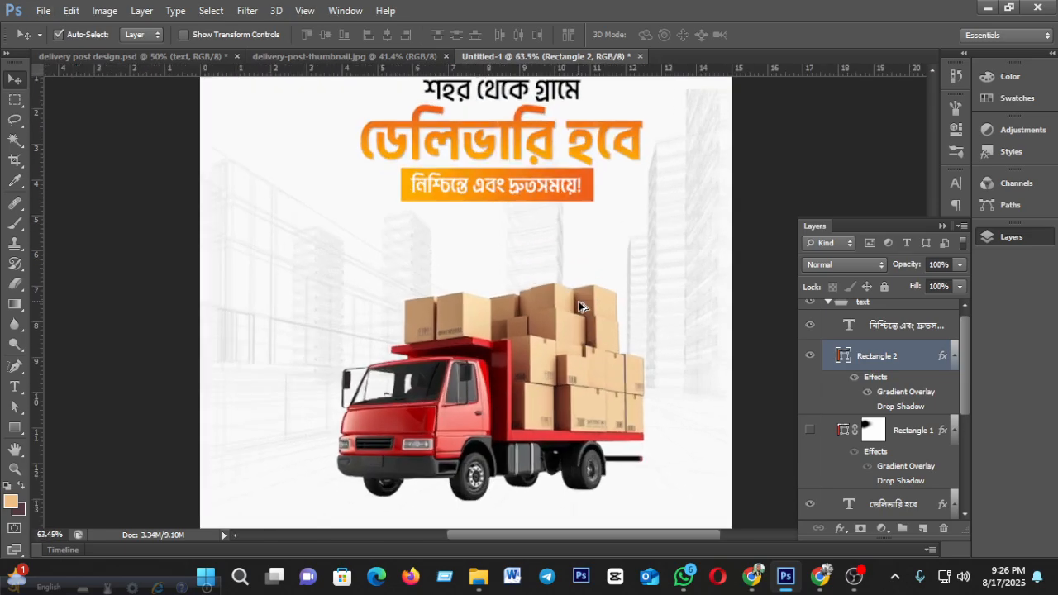
scroll(579, 308, "down", 2)
scroll(579, 308, "down", 2)
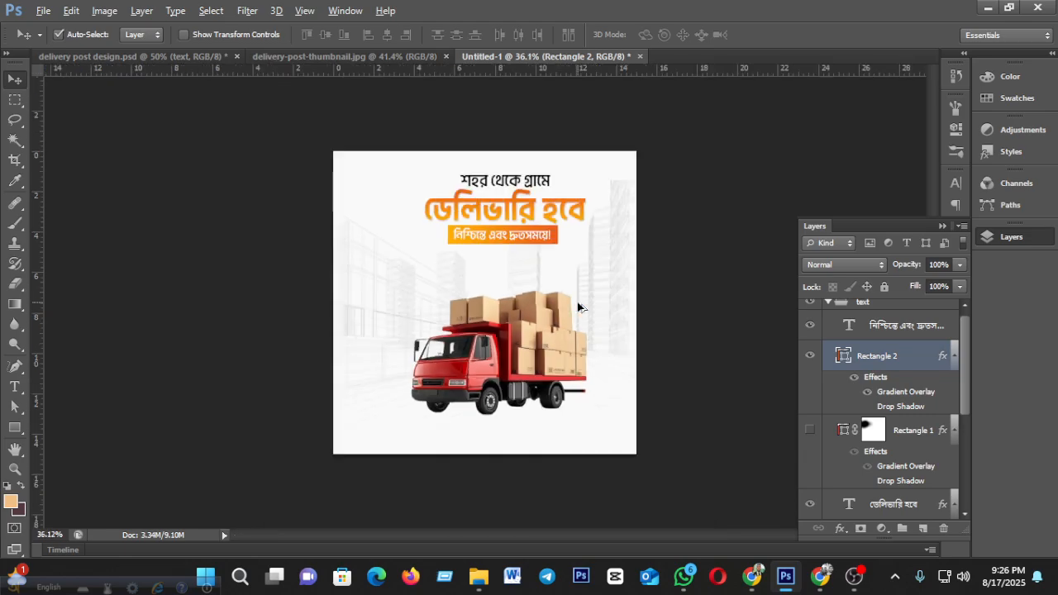
scroll(575, 303, "up", 2)
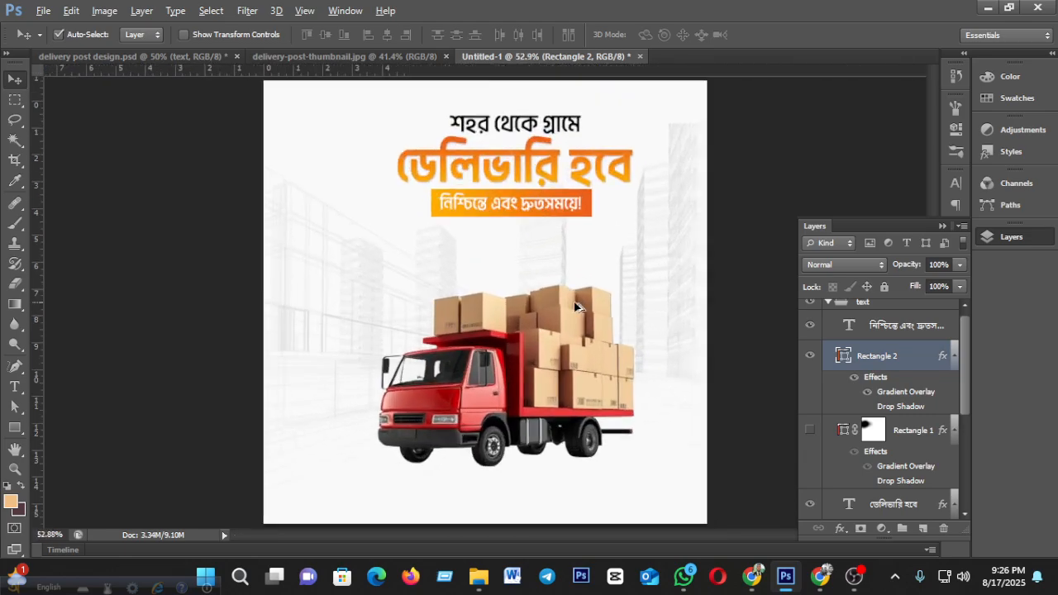
Step: Compare the banner with Rectangle 2 hidden and shown, and add a layer mask to Rectangle 2
left_click_drag(864, 361, 901, 517)
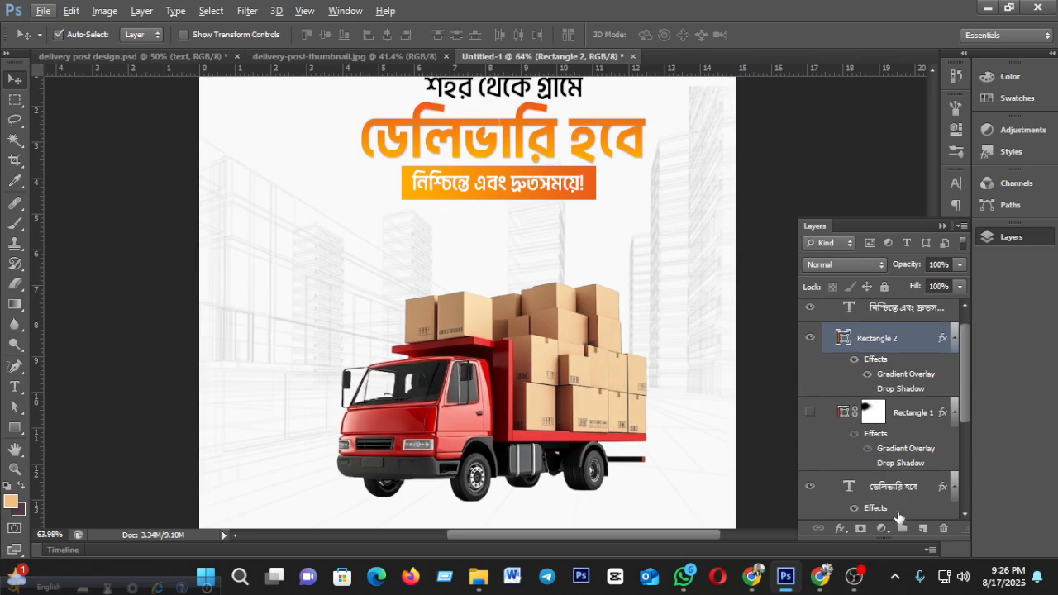
left_click(810, 339)
left_click(810, 339)
left_click(811, 339)
left_click(810, 339)
left_click(858, 531)
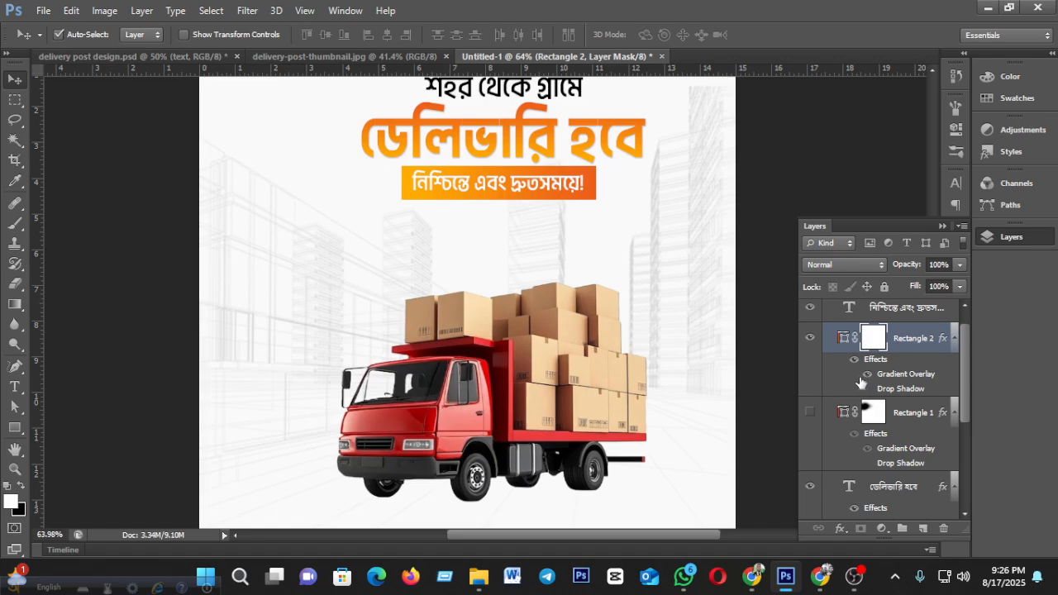
Step: Soften the banner's left edge on the Rectangle 2 mask with the Eraser at size 100
left_click(18, 284)
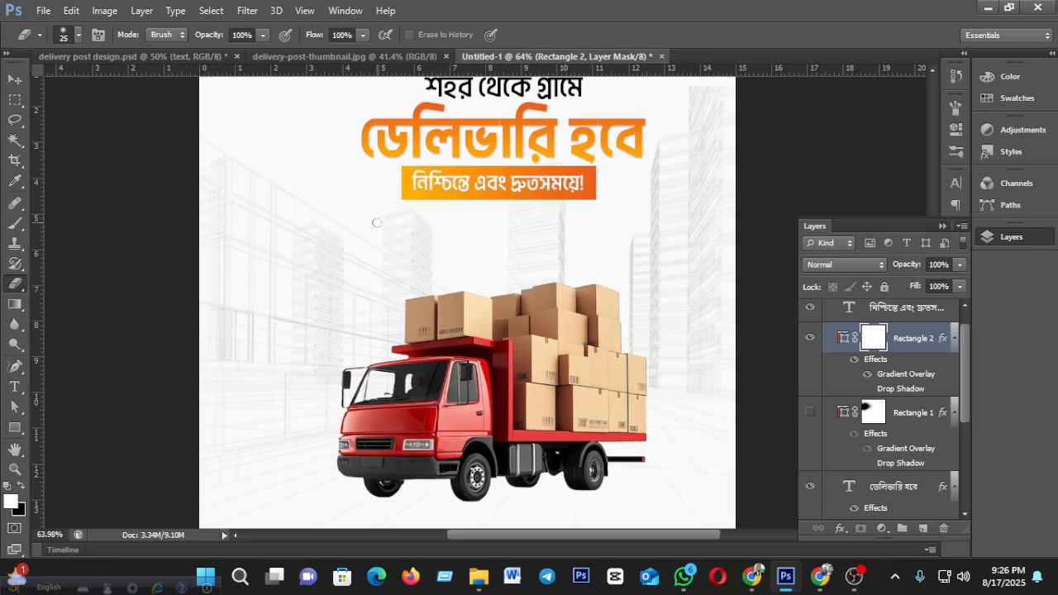
key("bracketright")
key("bracketright")
key("bracketright")
key("bracketright")
left_click_drag(393, 169, 386, 222)
Step: Fade the banner's left end further with the Eraser at 75% opacity and 55% flow, undoing the last stroke
left_click(262, 35)
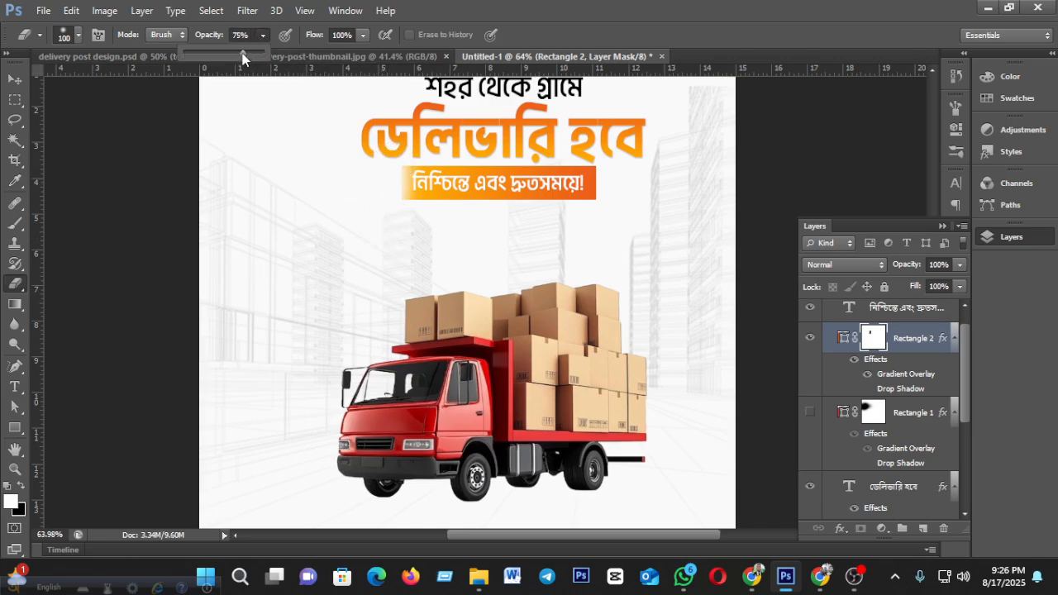
left_click(361, 36)
left_click(328, 53)
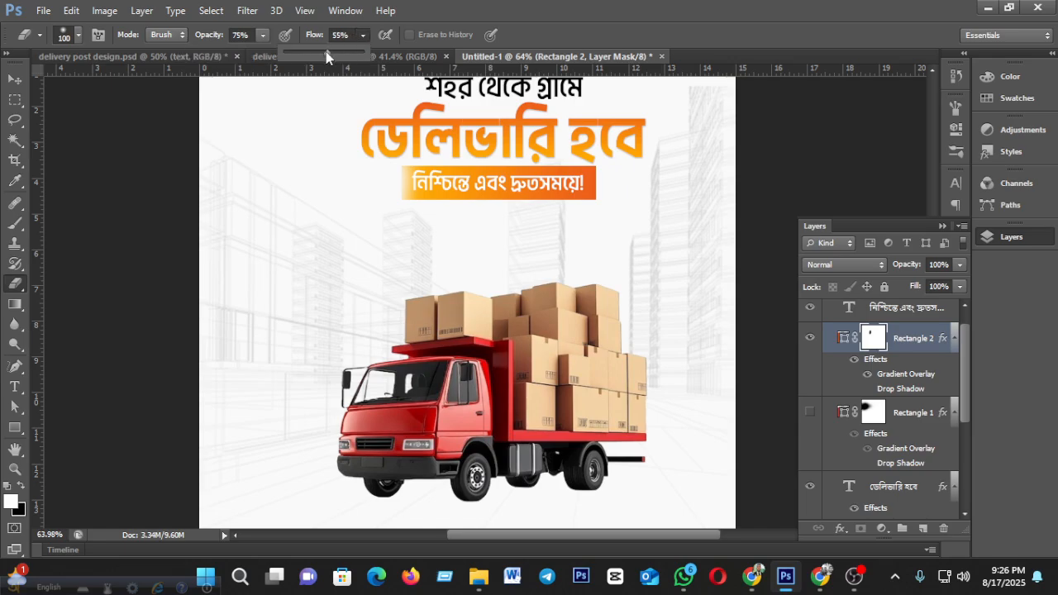
left_click_drag(414, 165, 406, 246)
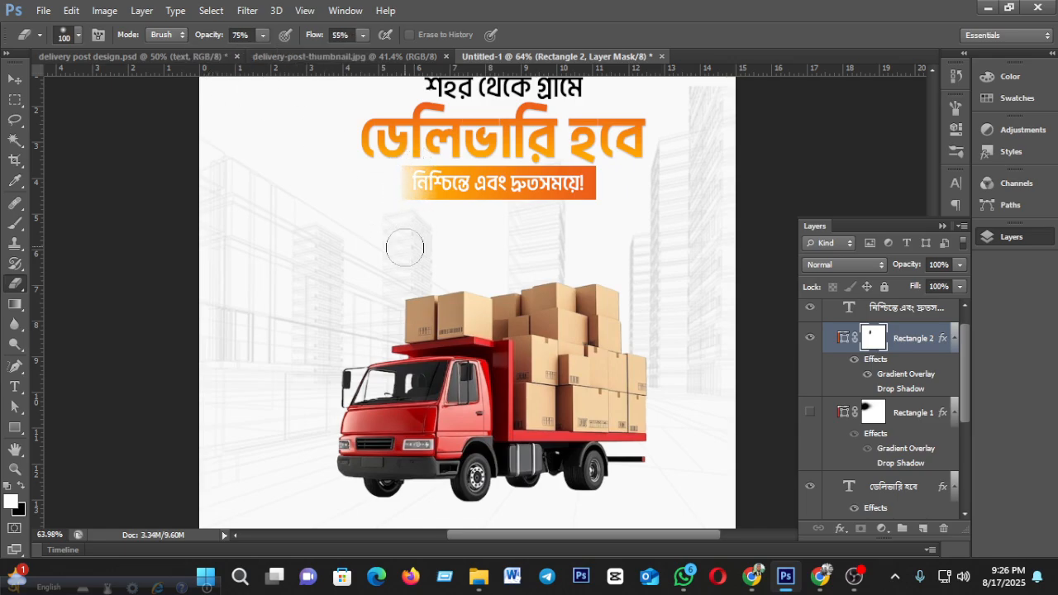
left_click_drag(428, 169, 423, 237)
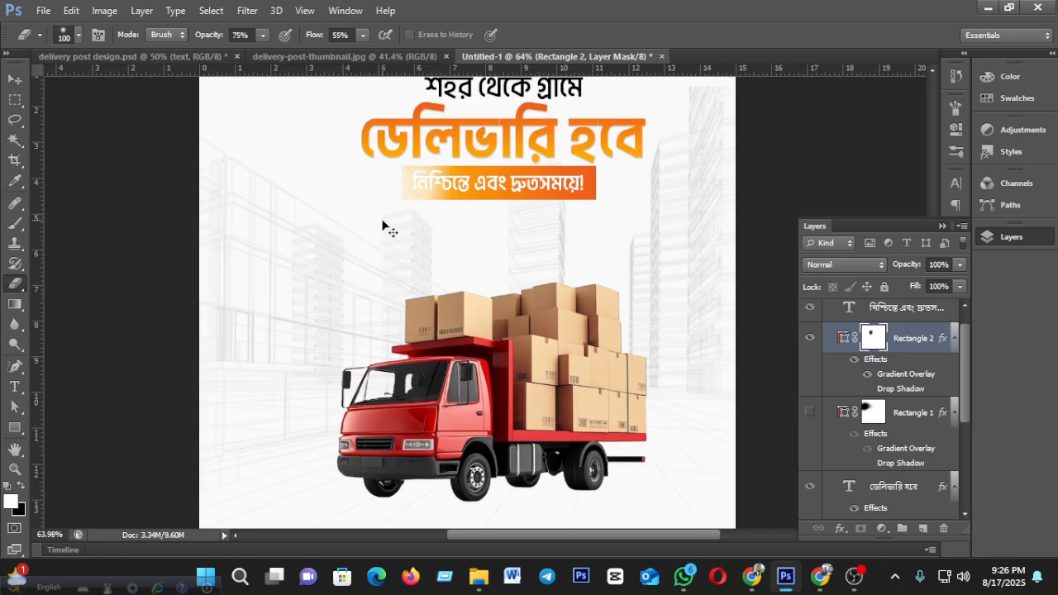
key("ctrl+z")
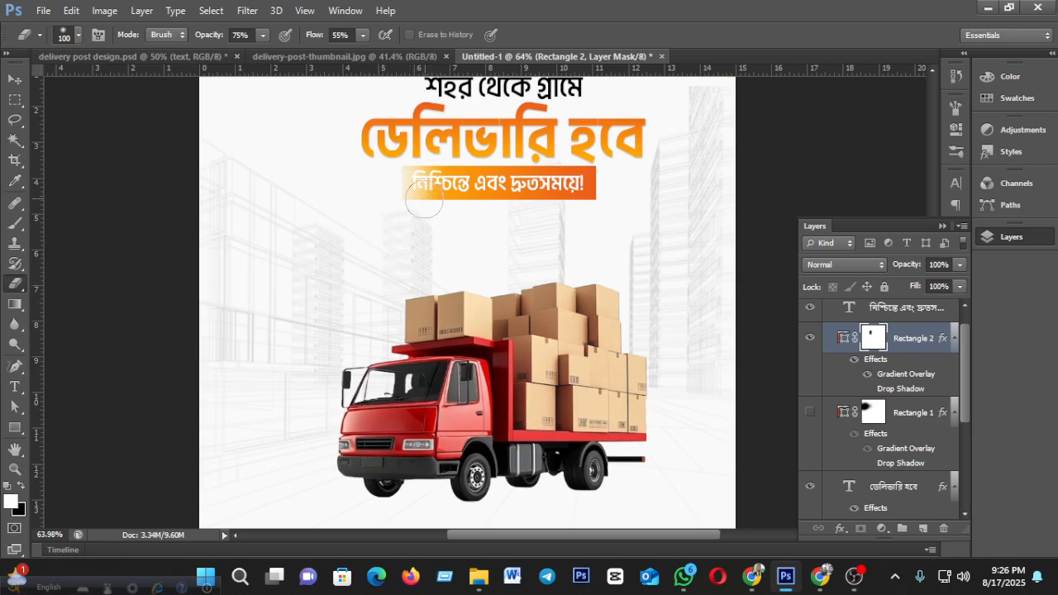
Step: Lightly erase the banner's left end on the mask with the Eraser at 33% opacity and 27% flow
left_click(262, 35)
left_click(231, 54)
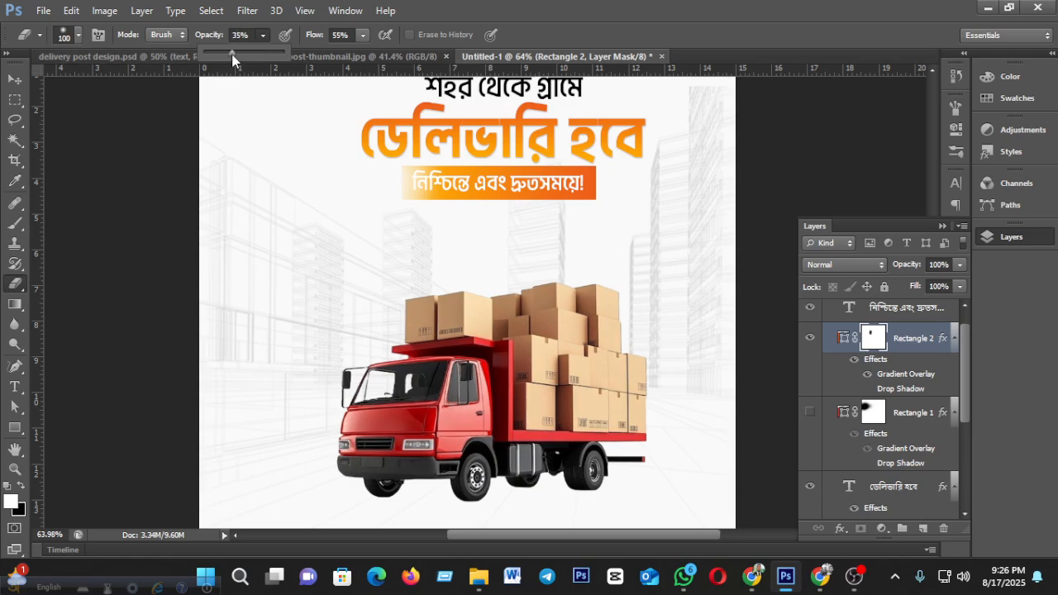
left_click(363, 36)
left_click(425, 186)
scroll(363, 281, "down", 5)
scroll(494, 371, "up", 4)
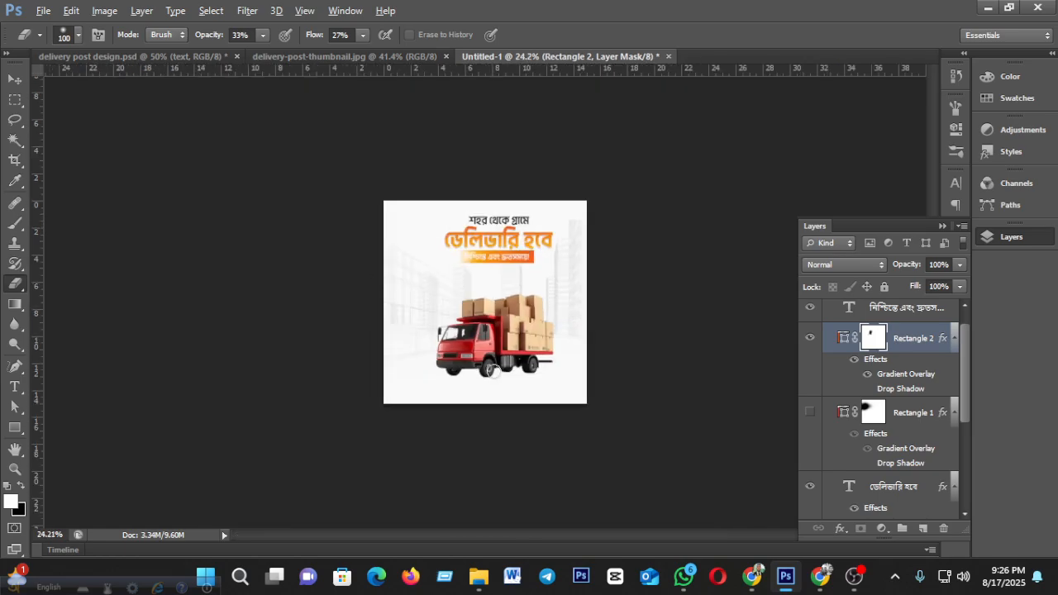
key("alt")
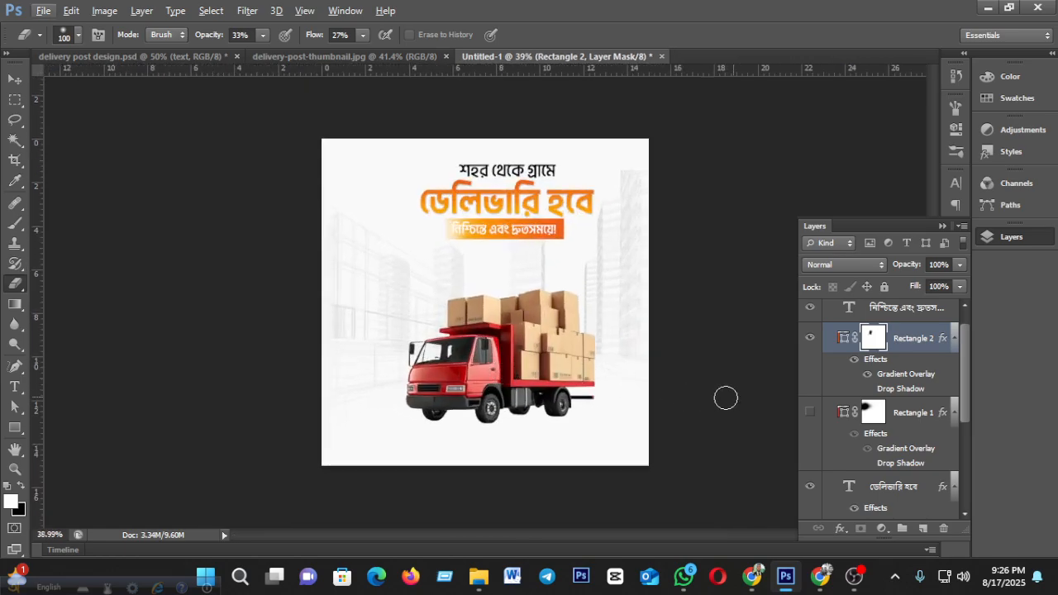
Step: Delete Rectangle 2 and make the faded Rectangle 1 banner visible again
left_click_drag(903, 346, 943, 528)
left_click(810, 315)
scroll(823, 363, "up", 1)
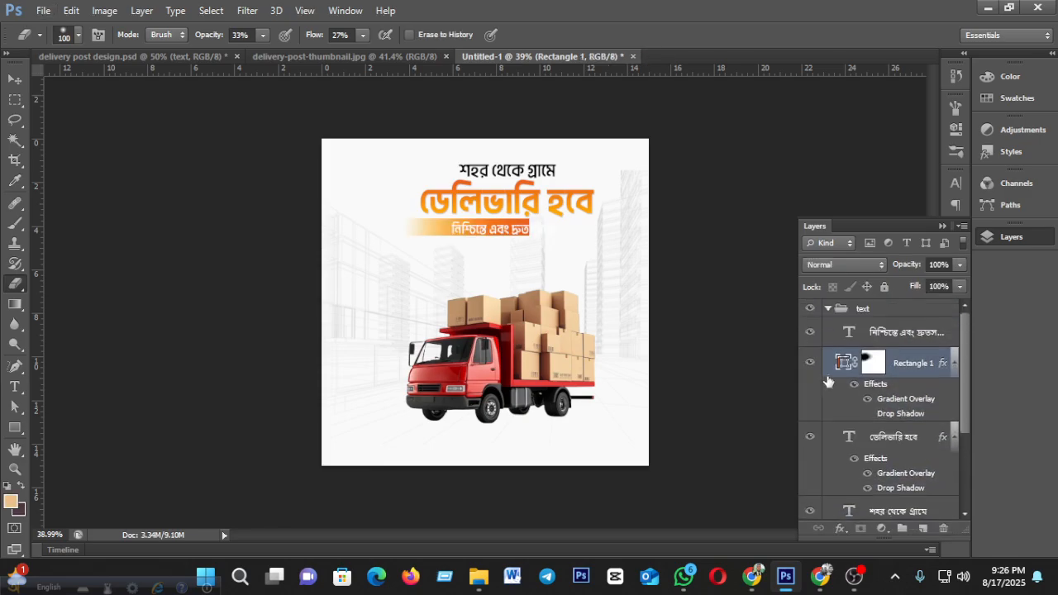
Step: Align the নিশ্চিন্তে এবং দ্রুতসময়ে! text and Rectangle 1 to each other's vertical and horizontal centers
left_click(870, 341)
left_click(906, 375, "ctrl")
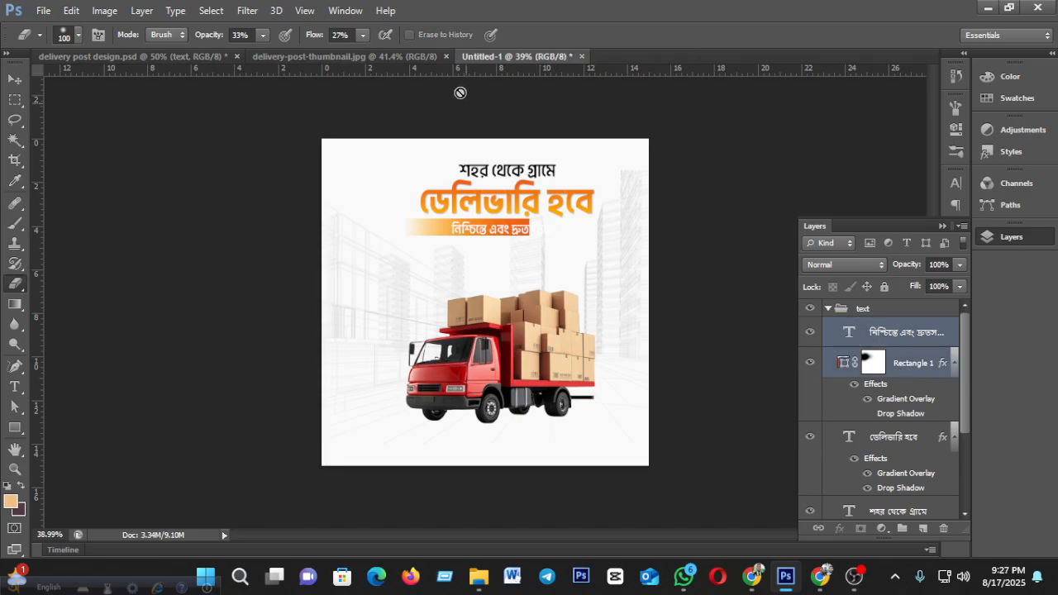
key("v")
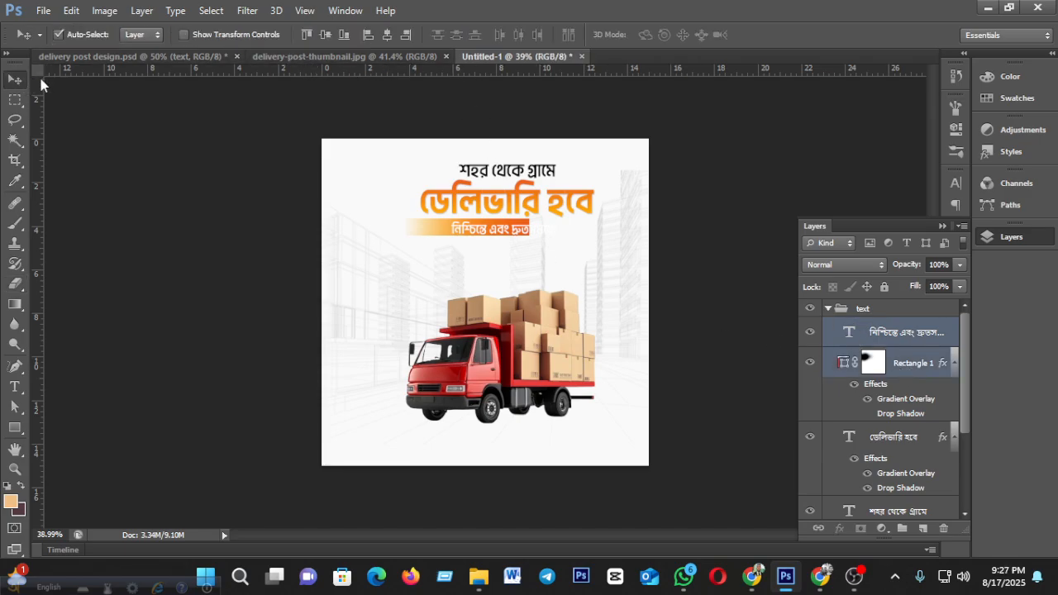
left_click(386, 35)
left_click(897, 338)
left_click(885, 358, "ctrl")
left_click(323, 35)
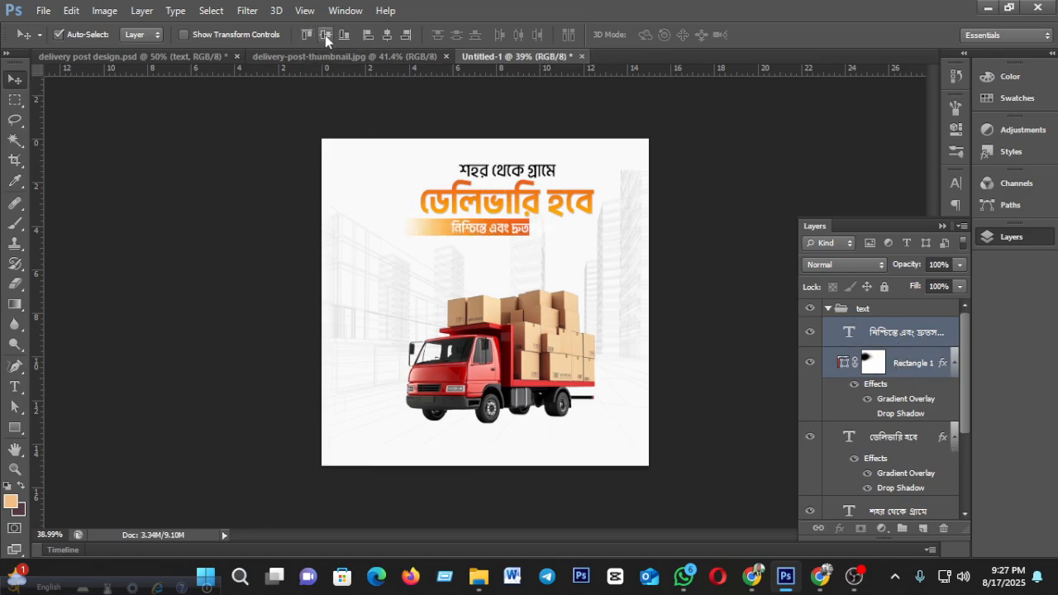
left_click(389, 35)
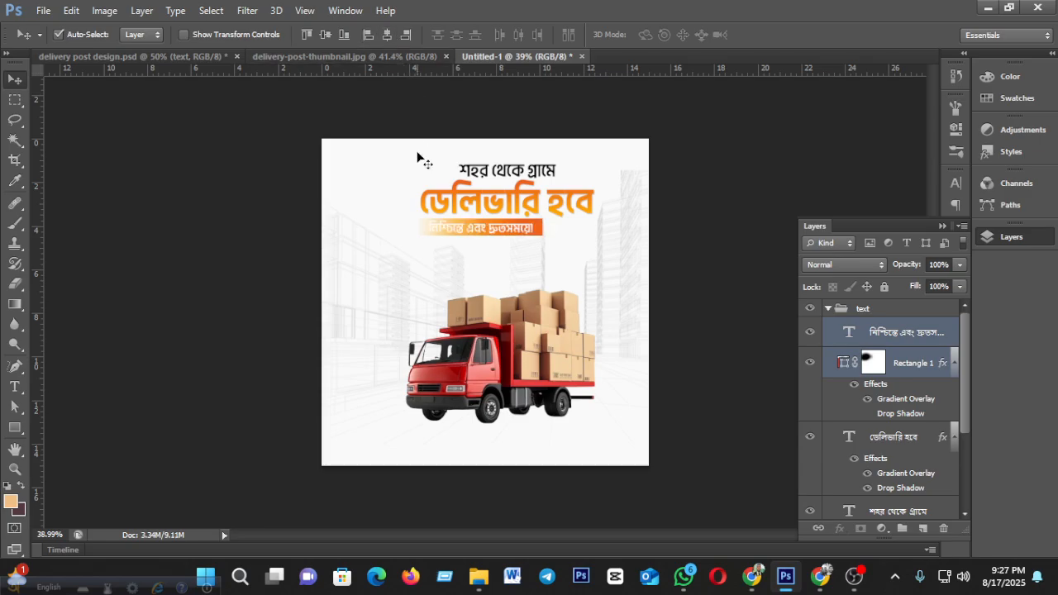
Step: Nudge the নিশ্চিন্তে এবং দ্রুতসময়ে! text slightly right within the banner, away from its faded left end
scroll(504, 308, "up", 2)
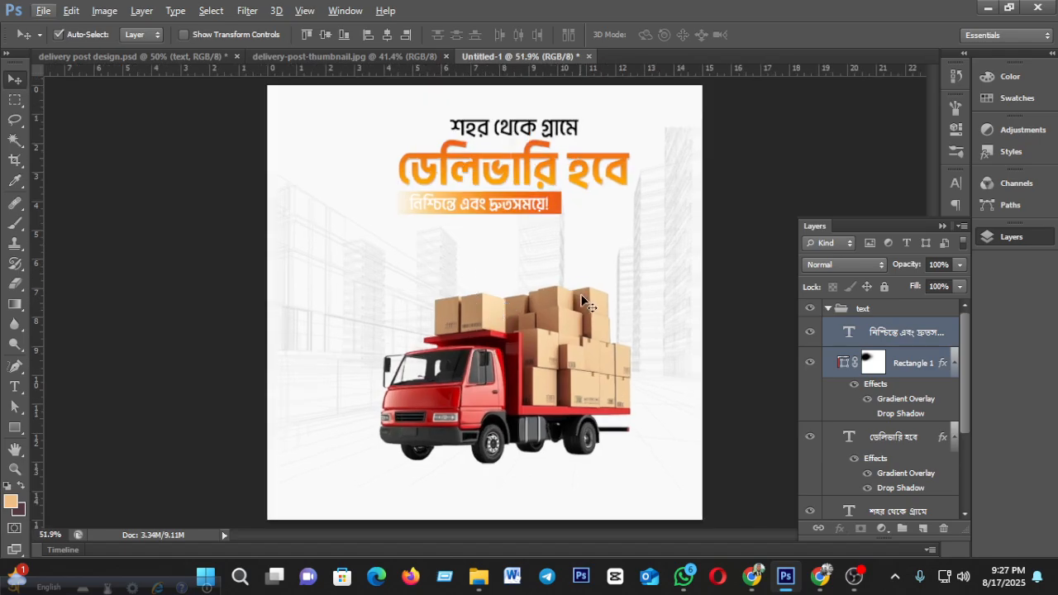
left_click(902, 349)
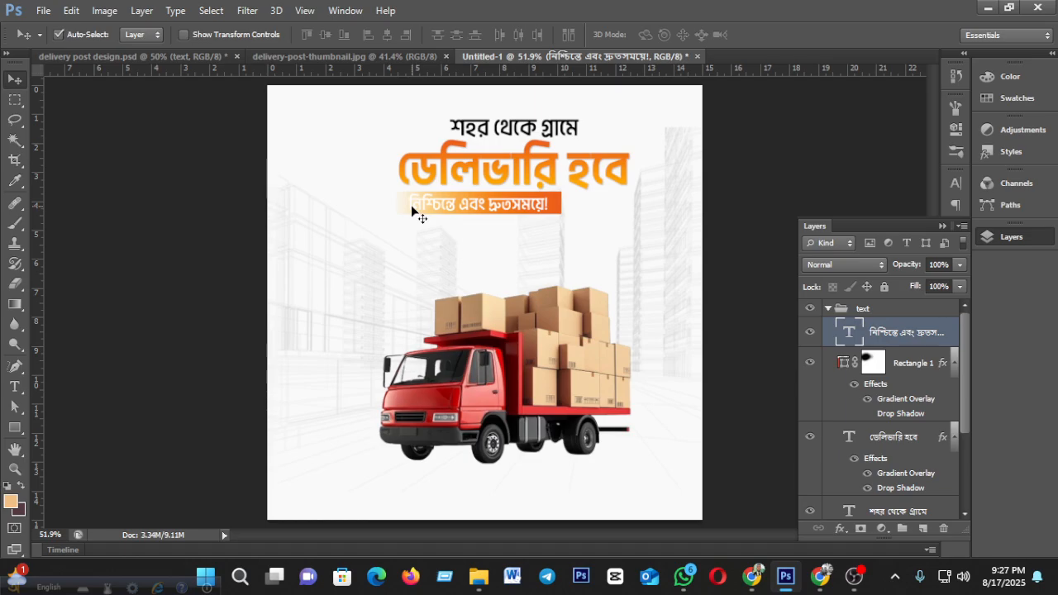
key("shift+Right")
key("shift+Right")
key("shift+Right")
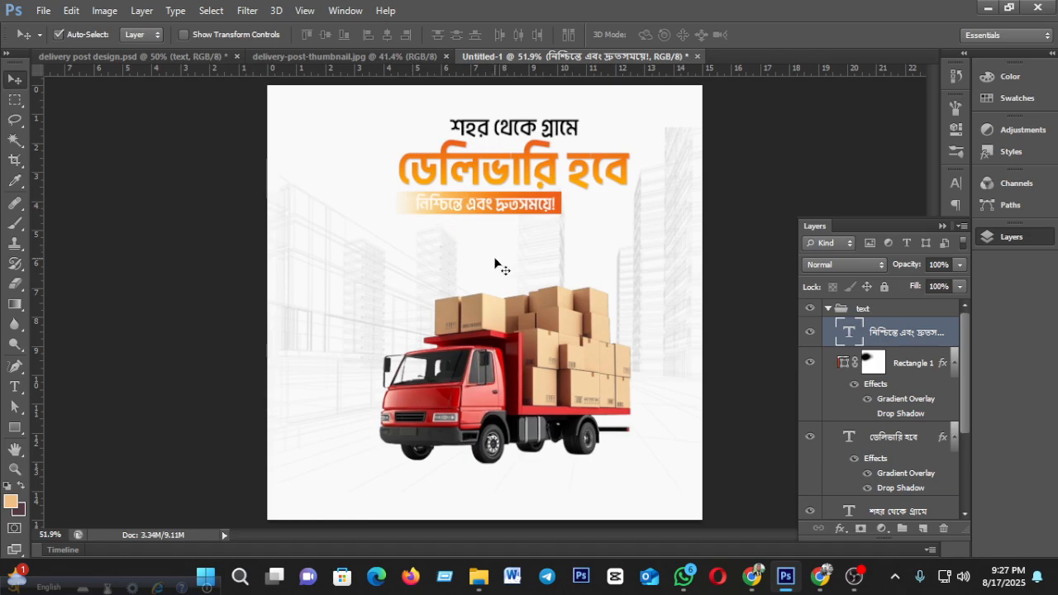
key("Left")
key("Left")
key("Left")
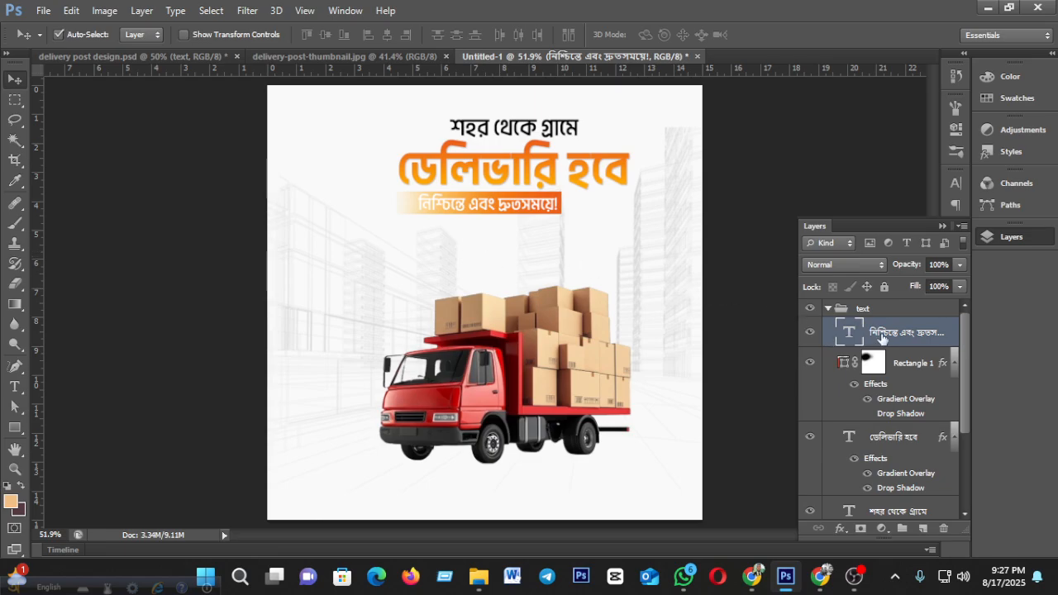
scroll(506, 296, "up", 3)
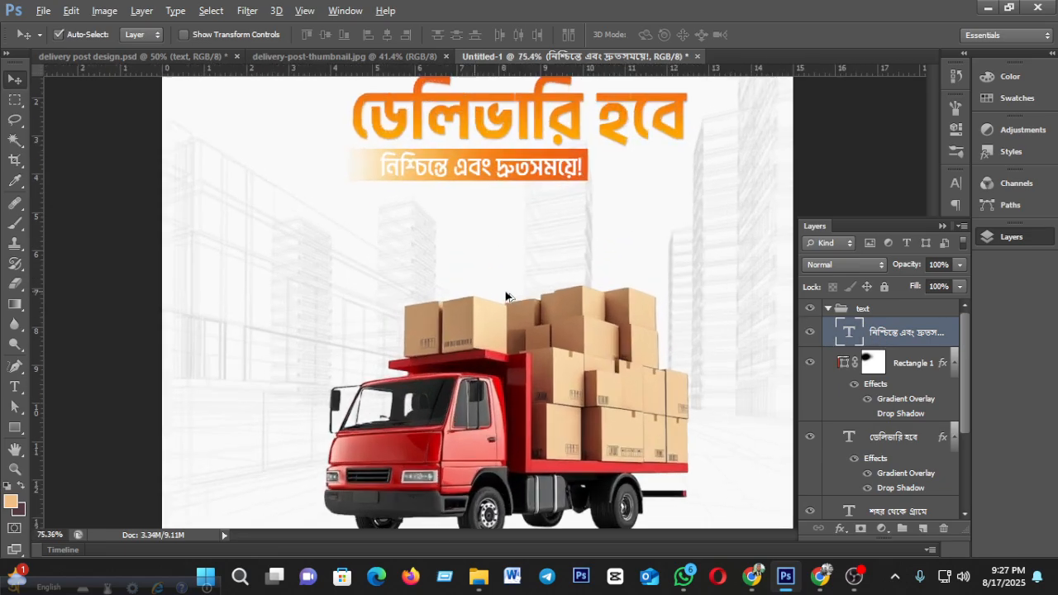
scroll(506, 296, "down", 1)
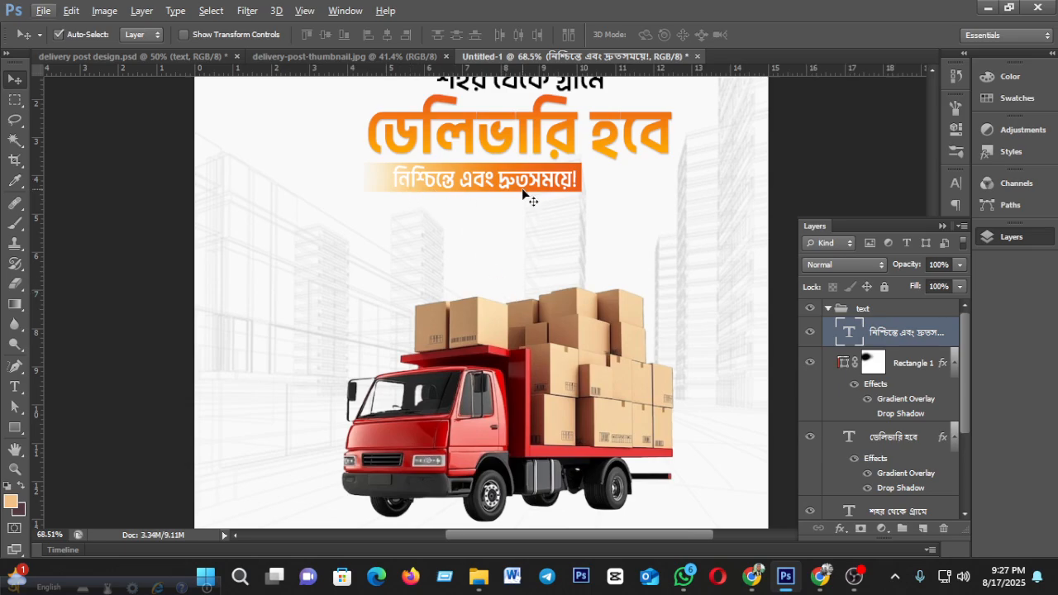
scroll(526, 213, "down", 8)
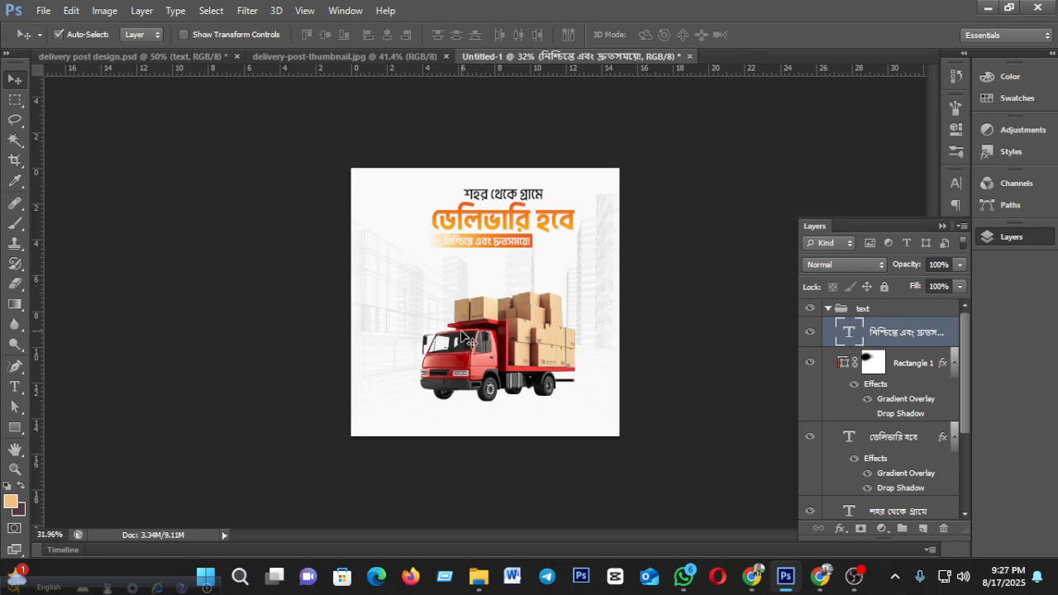
scroll(469, 321, "up", 3)
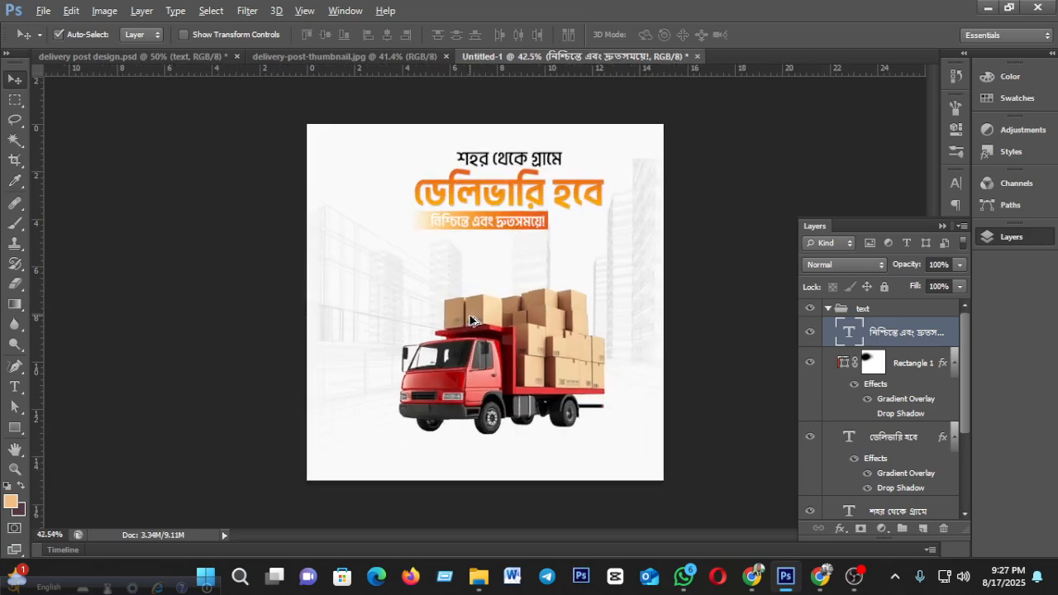
Step: Add a drop shadow to the নিশ্চিন্তে এবং দ্রুতসময়ে! text with 58% opacity, 1 px distance and 2 px size
scroll(469, 319, "up", 3)
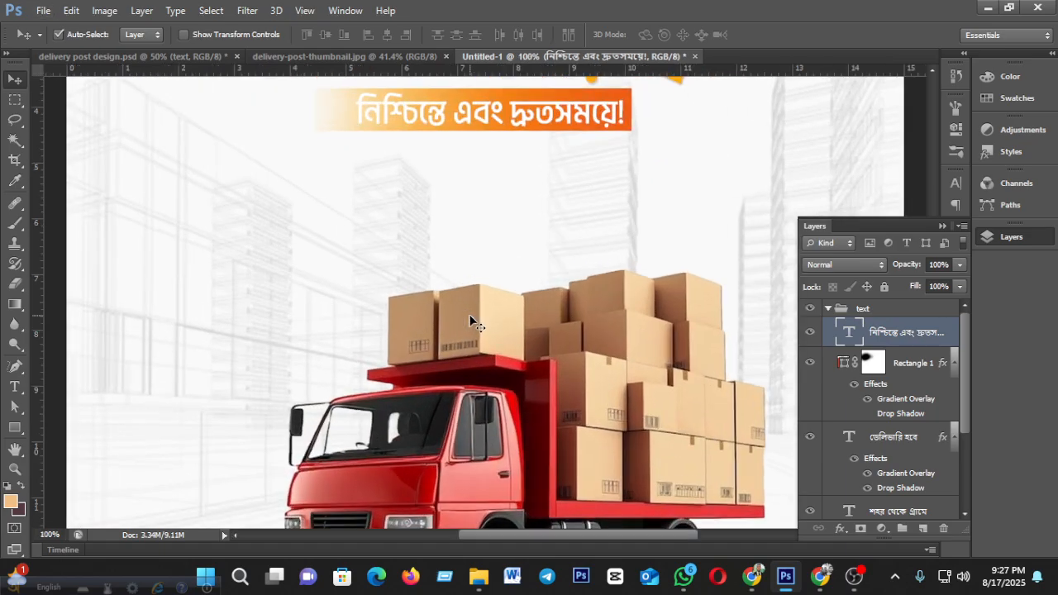
scroll(392, 243, "up", 3)
scroll(439, 268, "up", 2)
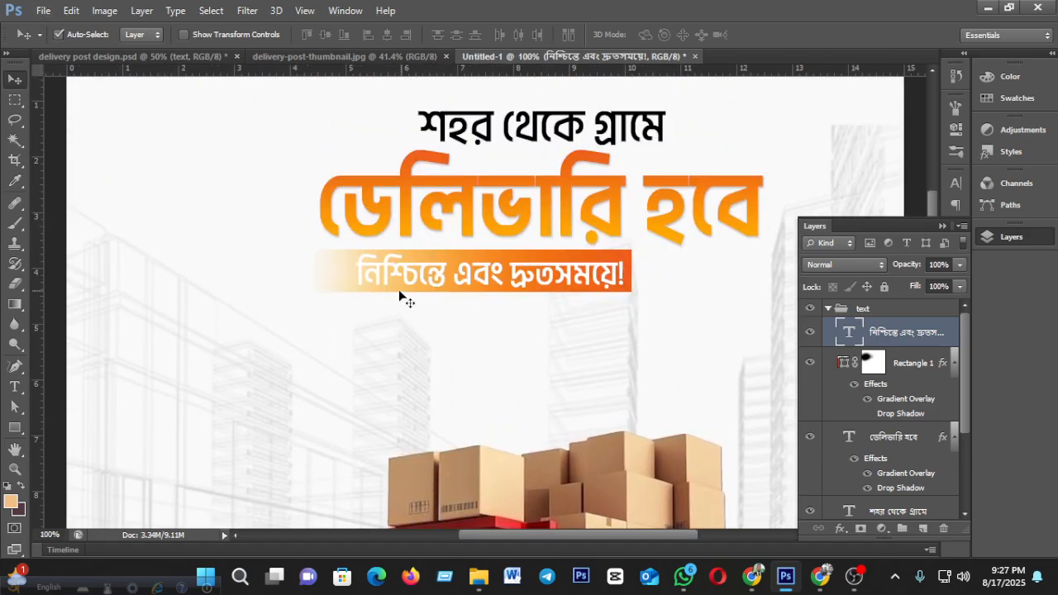
right_click(915, 339)
left_click(634, 80)
left_click(669, 382)
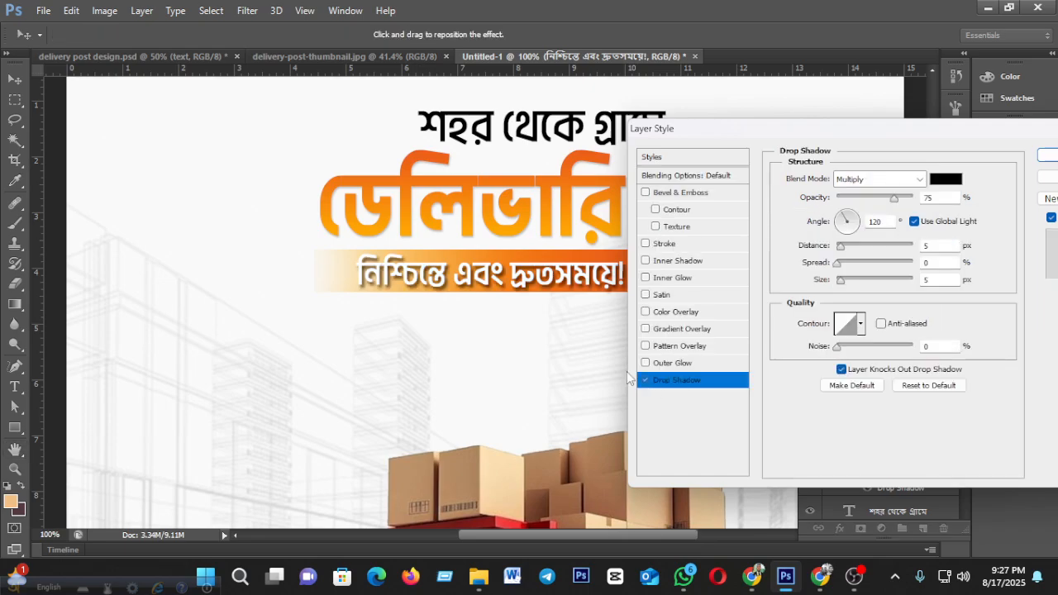
mouse_move(883, 198)
left_mouse_down()
mouse_move(842, 199)
mouse_move(882, 199)
left_mouse_up()
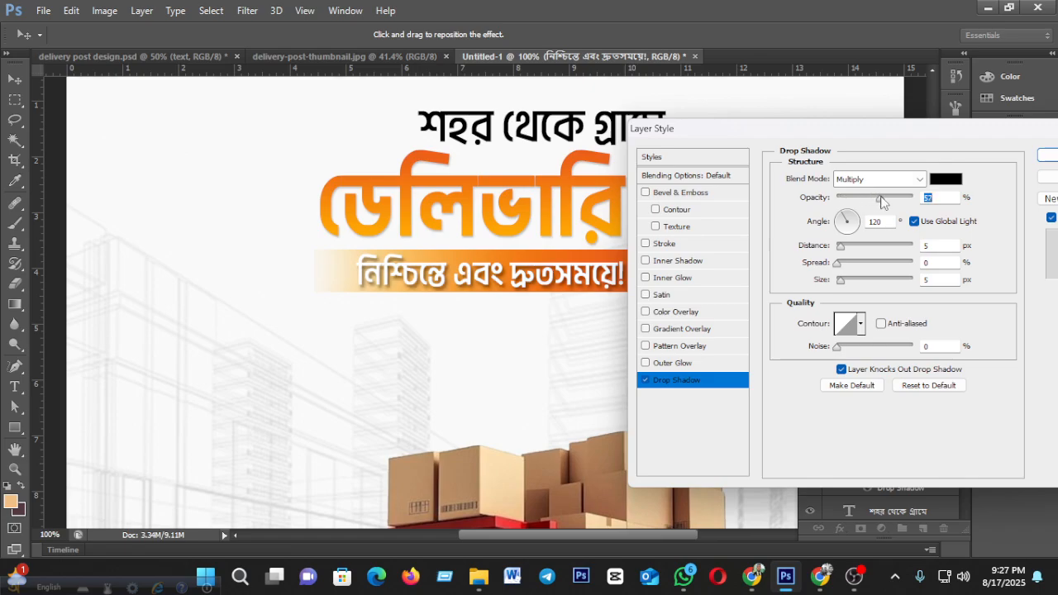
left_click(841, 249)
left_click_drag(840, 249, 838, 249)
left_click(840, 281)
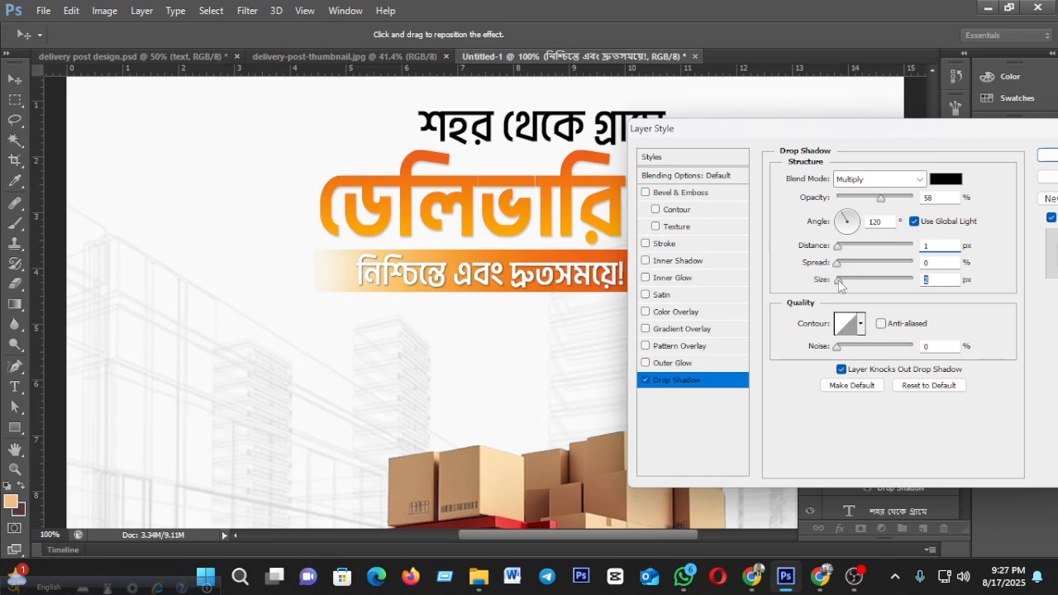
left_click(1044, 154)
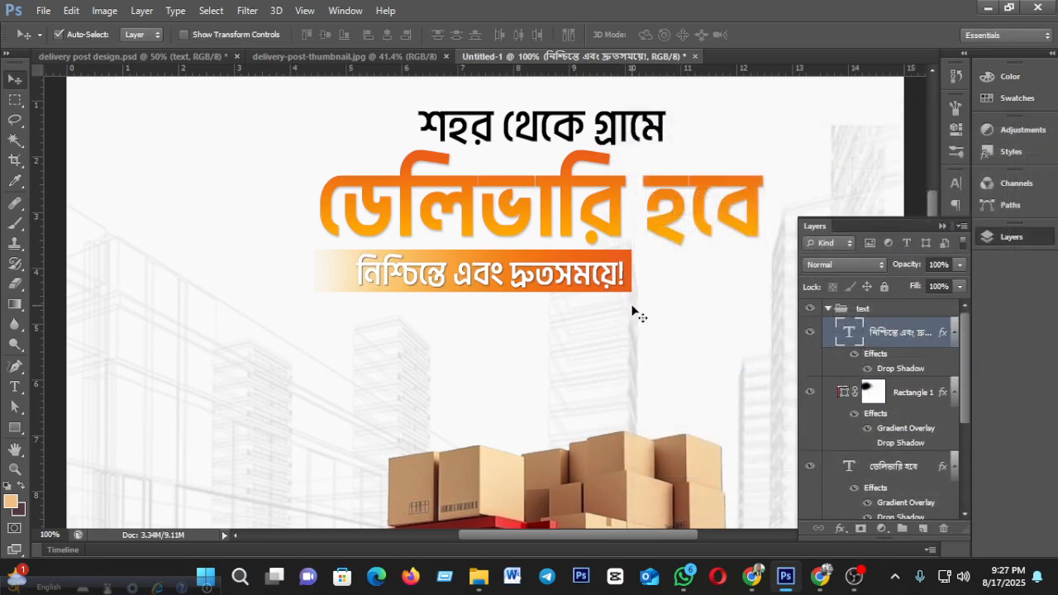
Step: Remove the drop shadow style from the নিশ্চিন্তে এবং দ্রুতসময়ে! text layer and collapse the text group
scroll(630, 312, "down", 3)
scroll(628, 315, "up", 1)
scroll(560, 360, "down", 1)
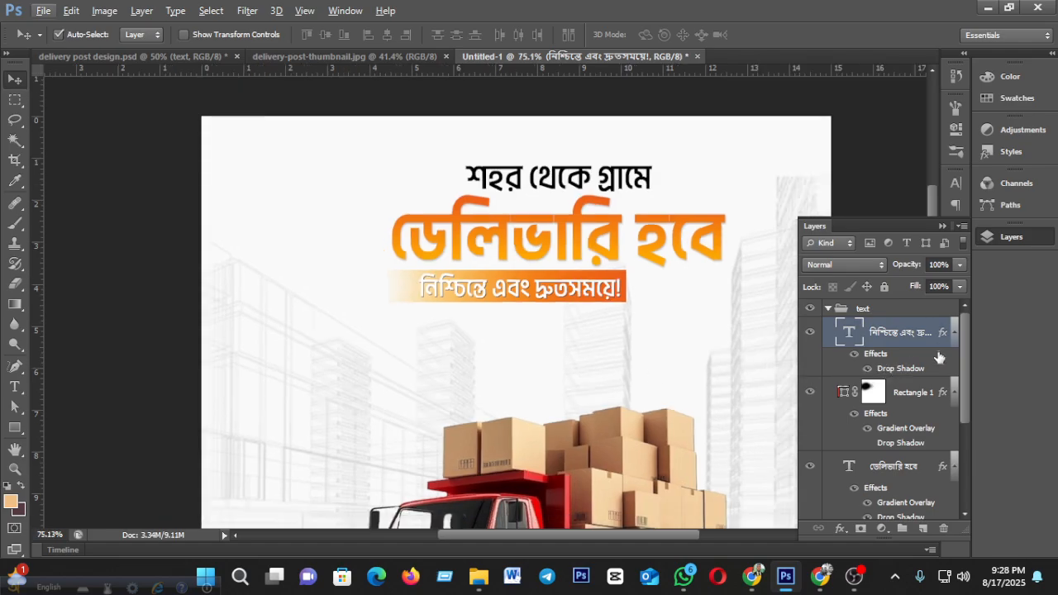
left_click_drag(945, 336, 944, 529)
left_click(830, 313)
left_click(827, 309)
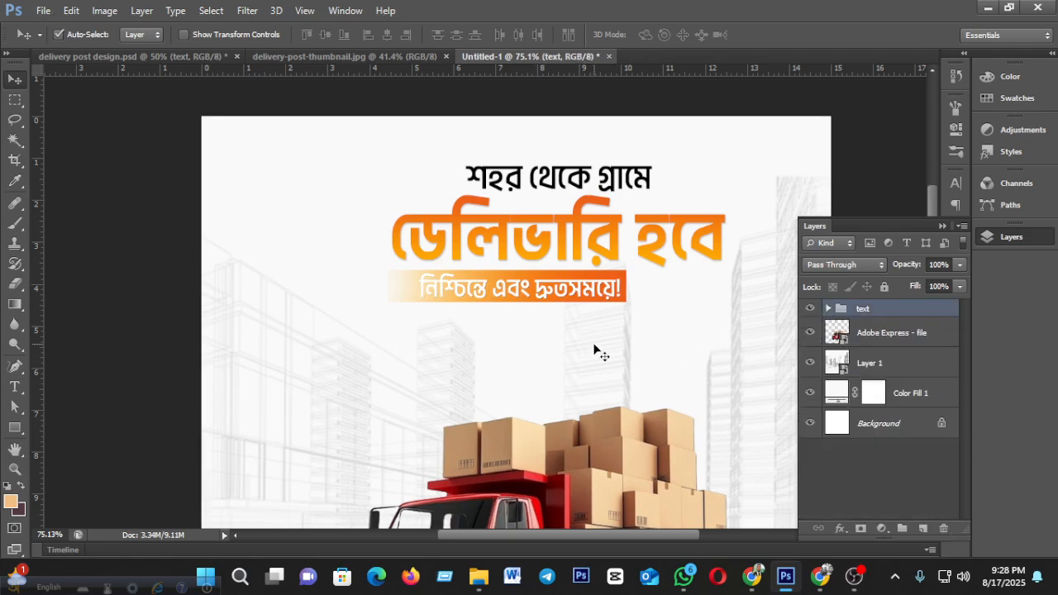
scroll(588, 348, "up", 1)
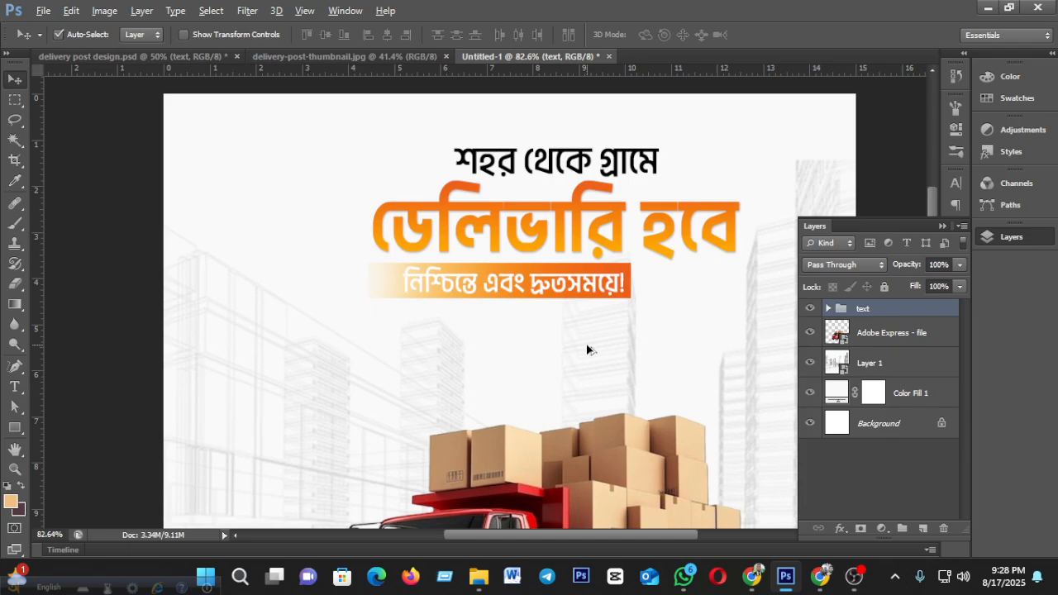
scroll(586, 343, "down", 3)
scroll(586, 342, "down", 4)
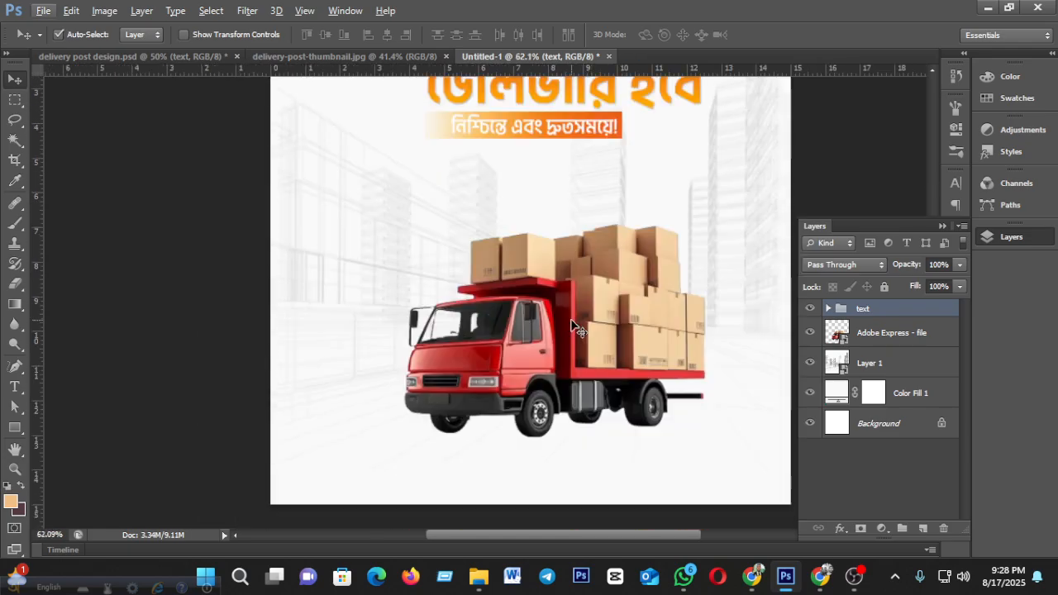
scroll(572, 324, "down", 3)
scroll(572, 321, "up", 3)
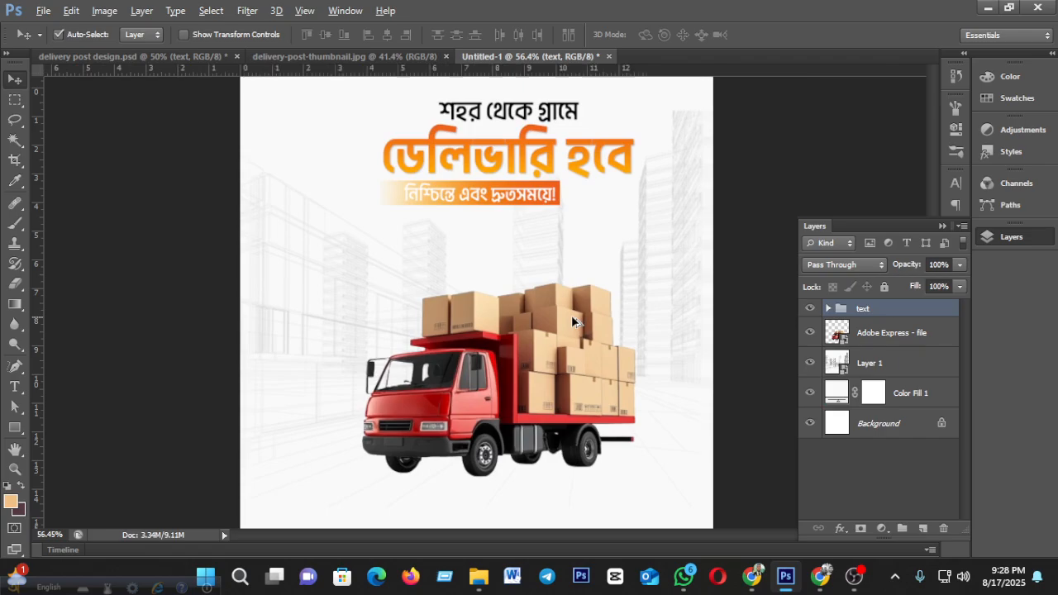
scroll(573, 321, "down", 1)
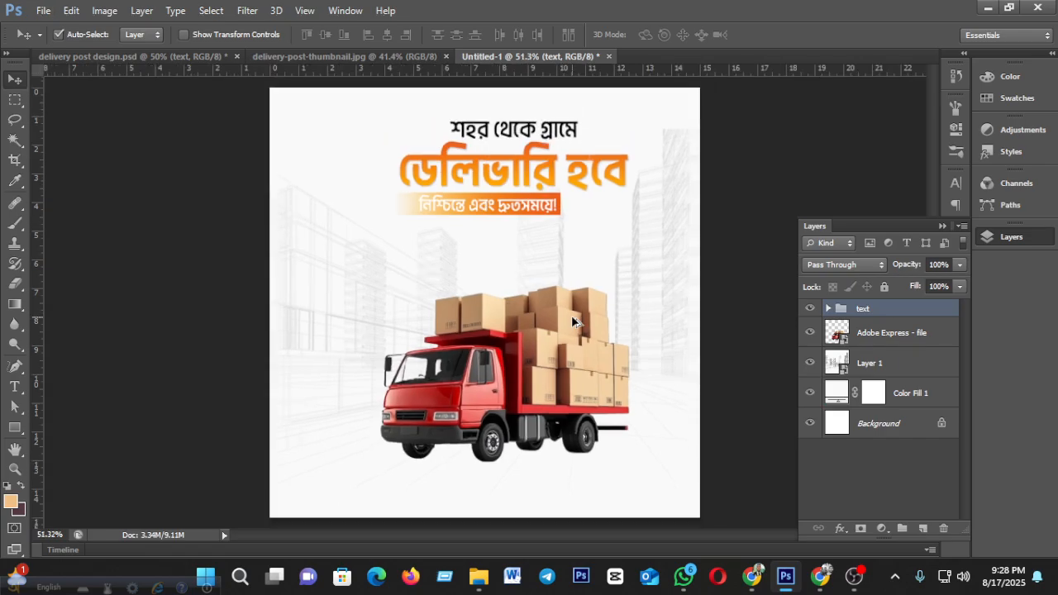
scroll(573, 321, "down", 1)
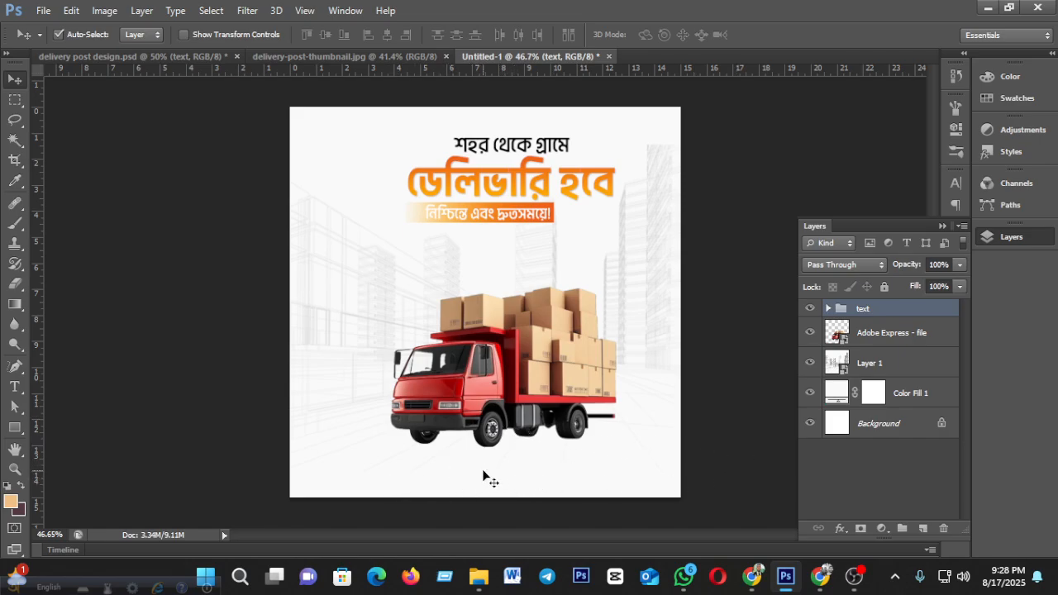
Step: Show the cta group in the reference file delivery post design.psd to view its contact bar and bottom gradient
left_click(122, 58)
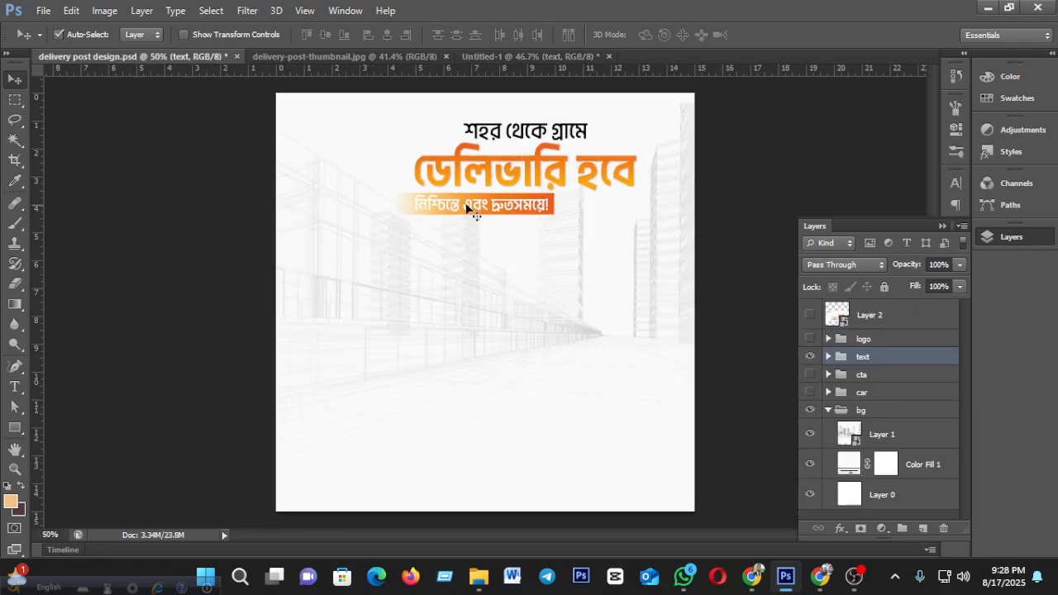
left_click(861, 378)
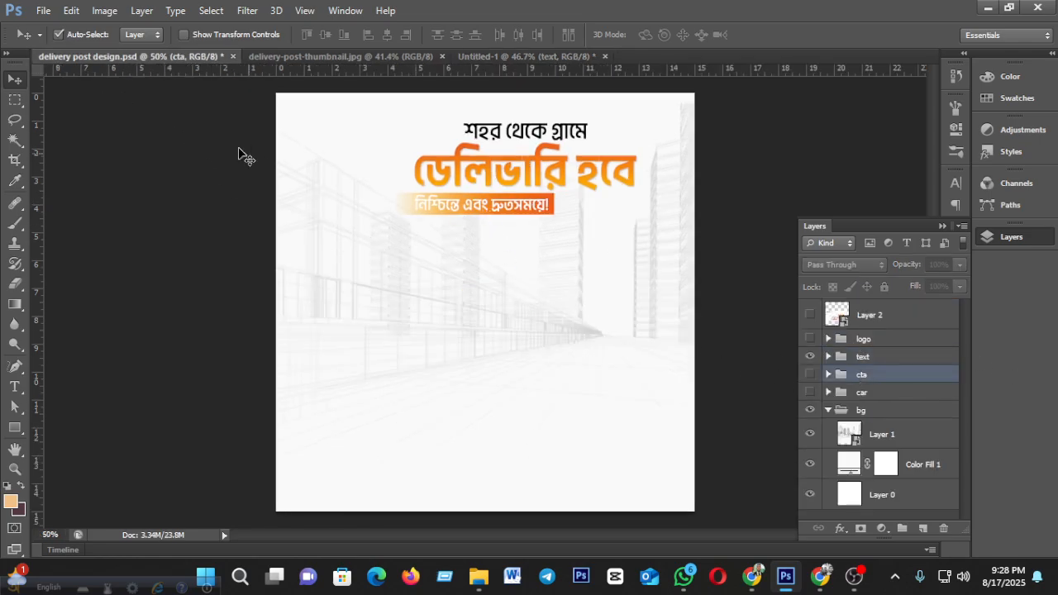
left_click(811, 374)
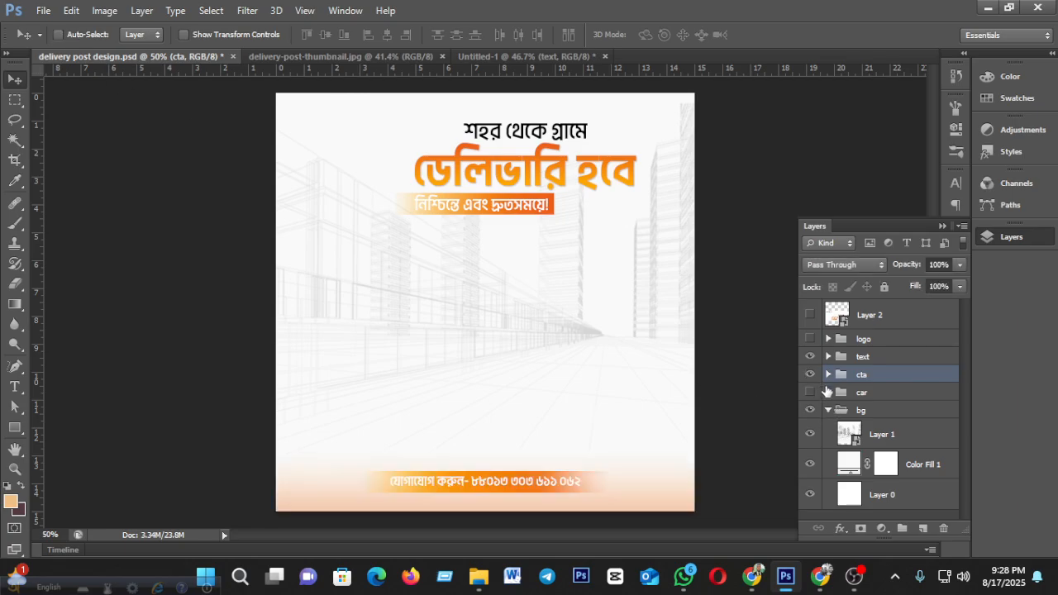
Step: In the Untitled-1 document, hide the gradient rectangle and Layer 3 inside the cta group
left_click_drag(556, 413, 501, 476)
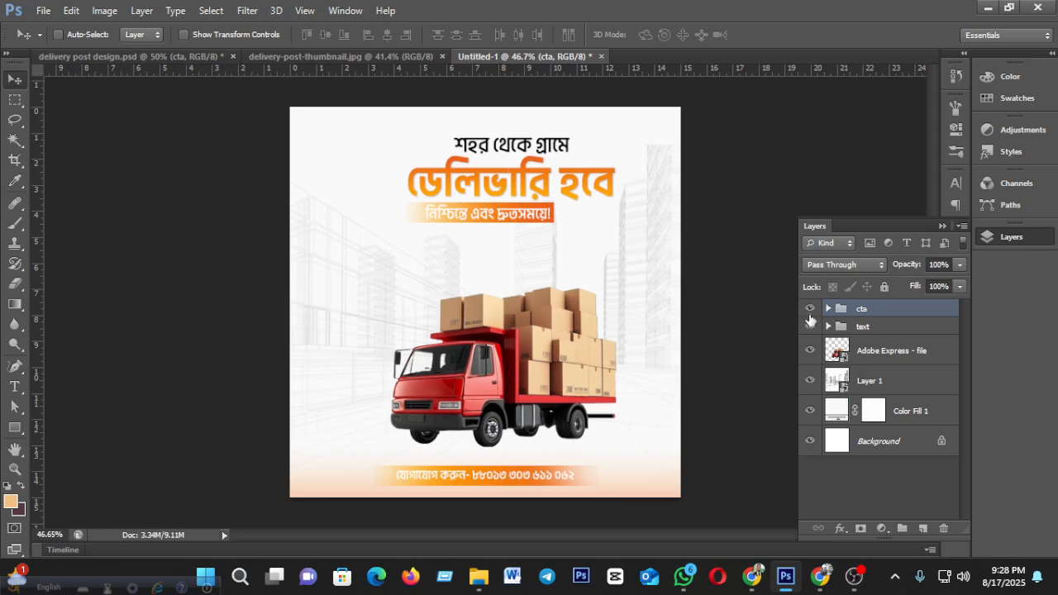
scroll(592, 435, "up", 3)
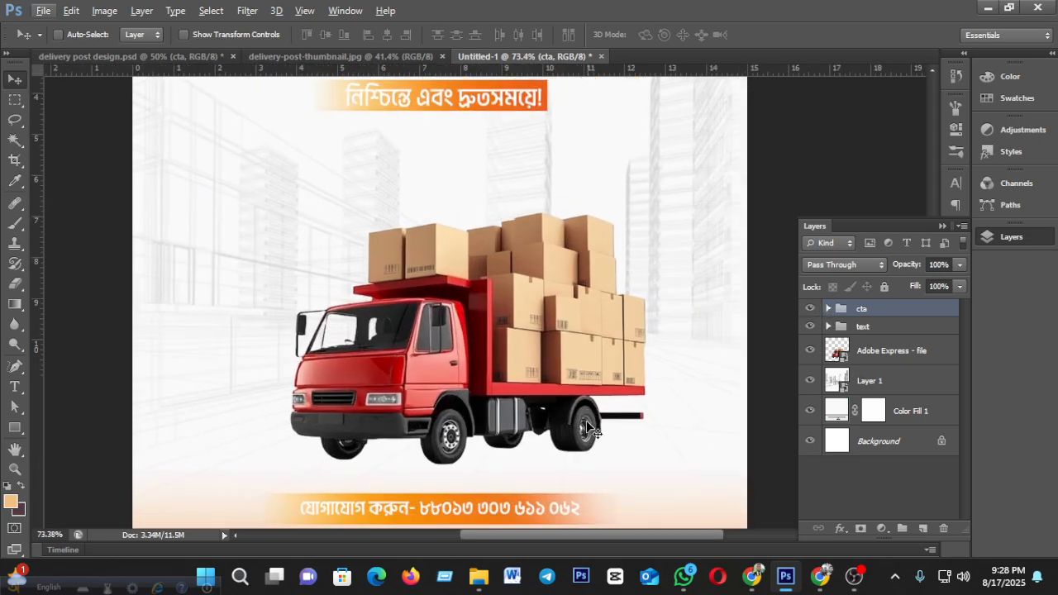
scroll(567, 402, "down", 3)
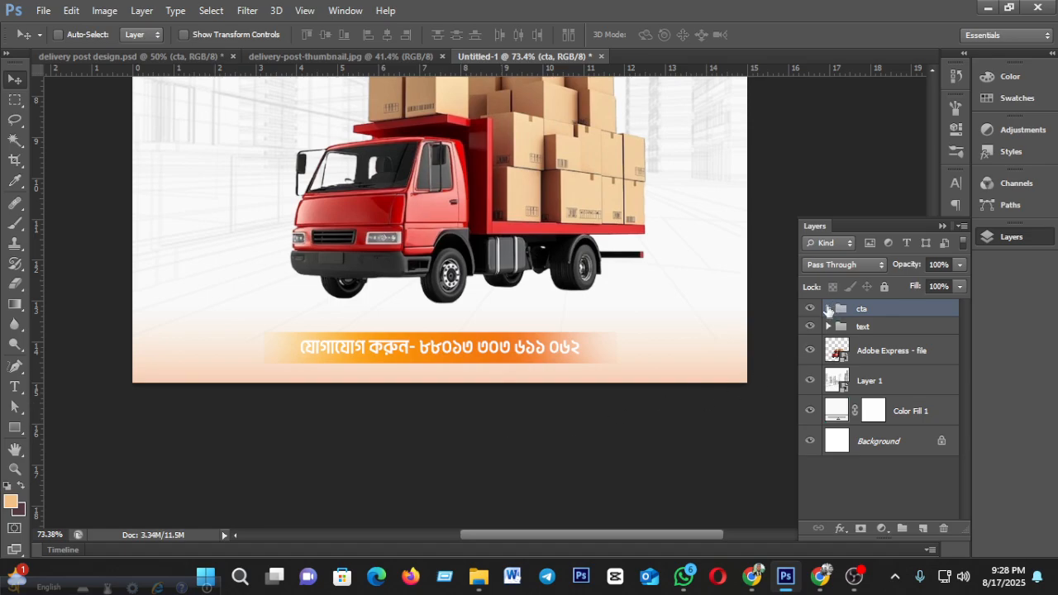
left_click(828, 308)
left_click(811, 364)
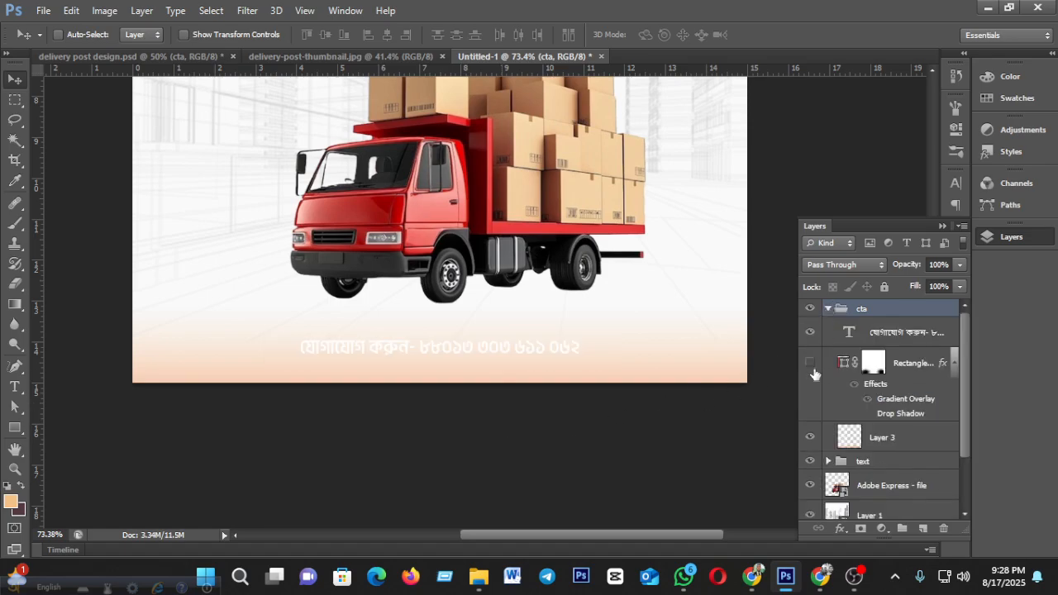
left_click(811, 437)
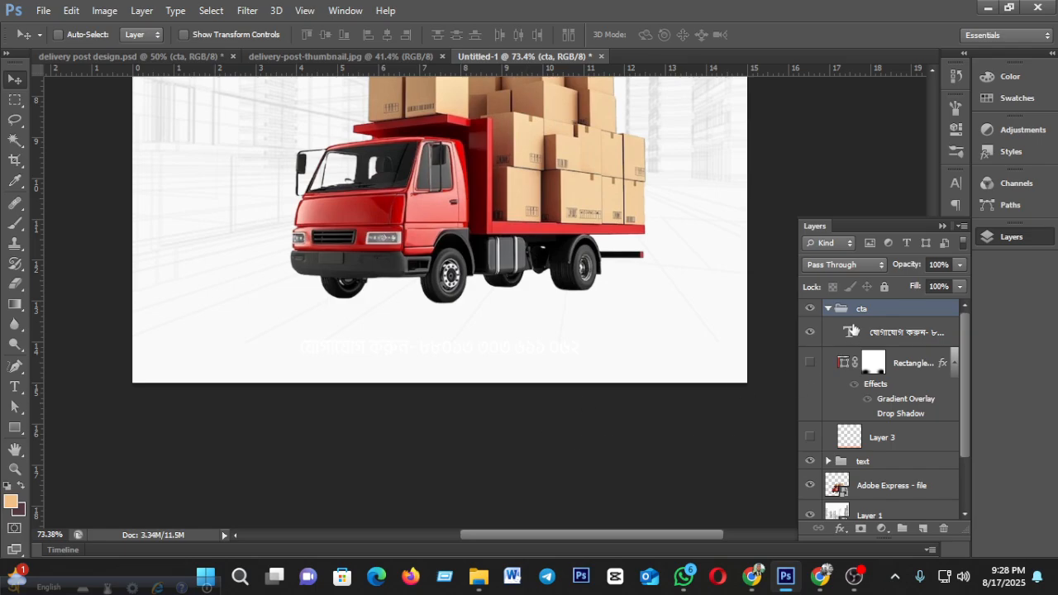
Step: Recolour the contact text line in the cta group to black and commit the text edit
double_click(853, 330)
left_click(497, 35)
left_click_drag(753, 357, 693, 482)
left_click(1044, 247)
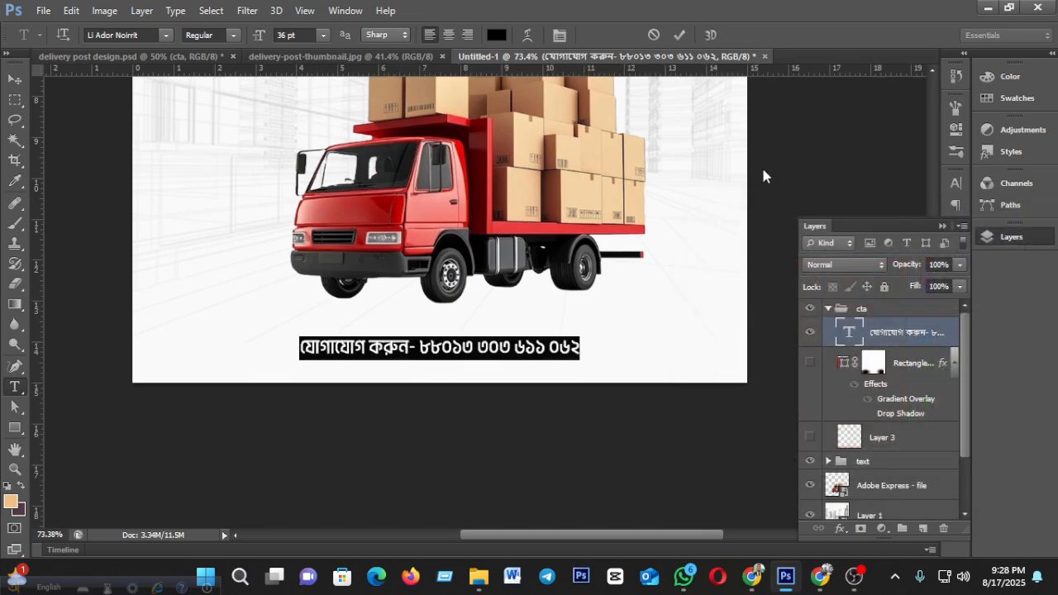
left_click(680, 35)
key("v")
scroll(641, 273, "down", 5)
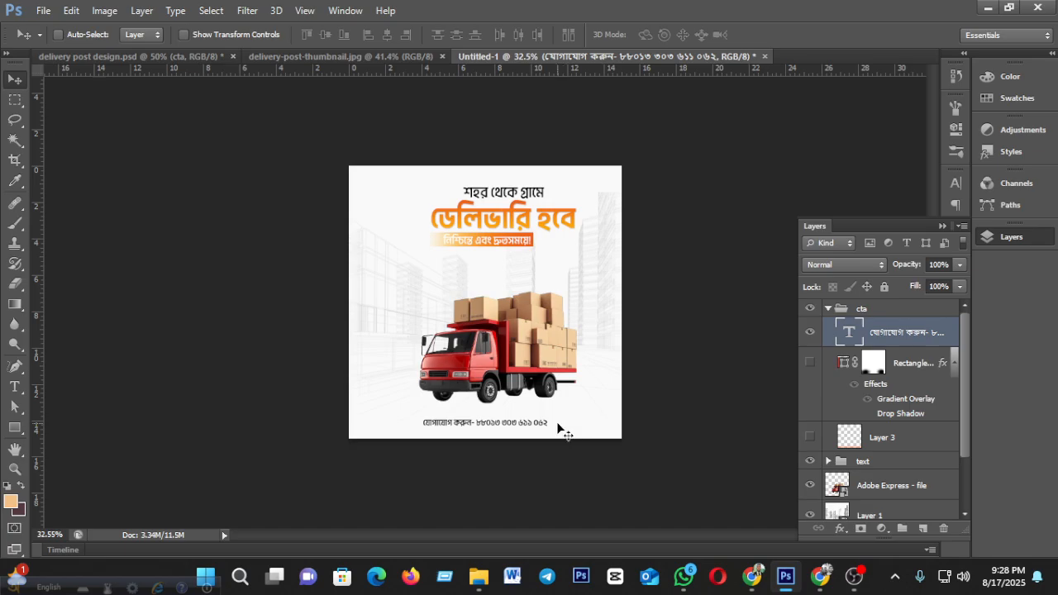
Step: Show Layer 3 again and raise its opacity to 100%
scroll(545, 432, "up", 4)
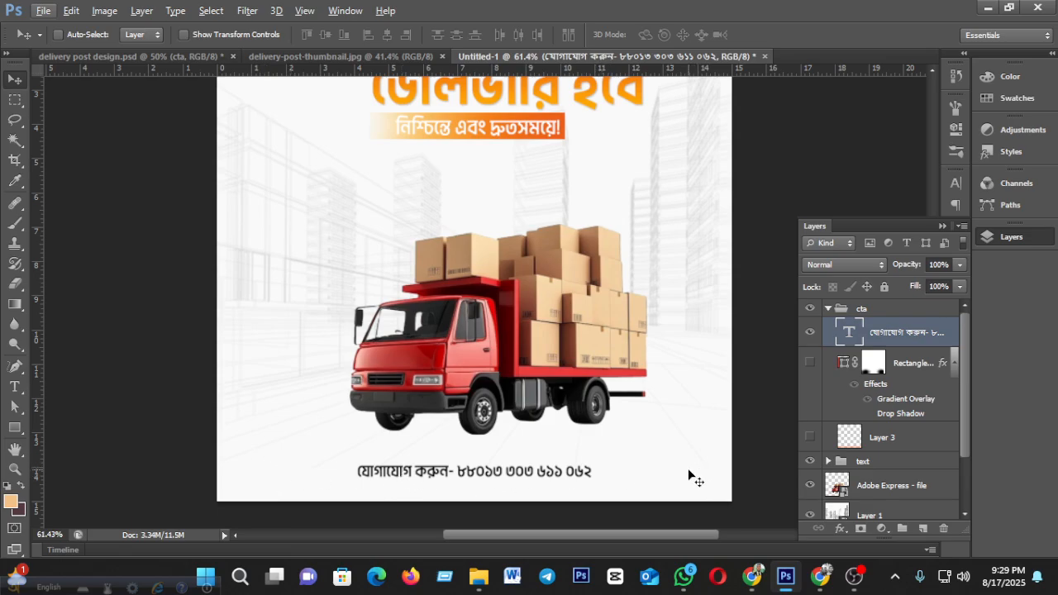
scroll(552, 465, "down", 3)
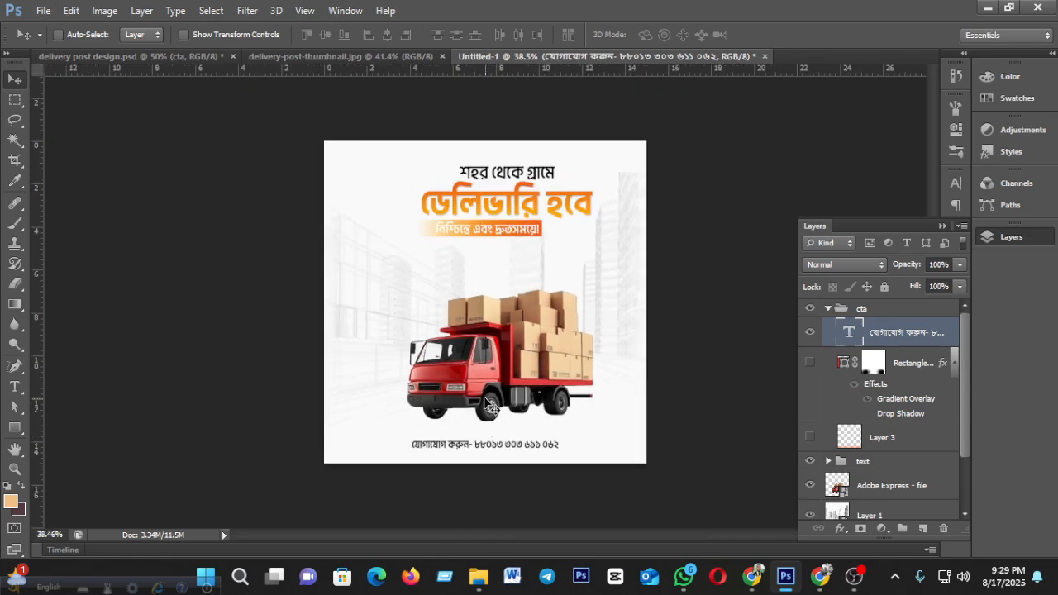
scroll(482, 414, "up", 1)
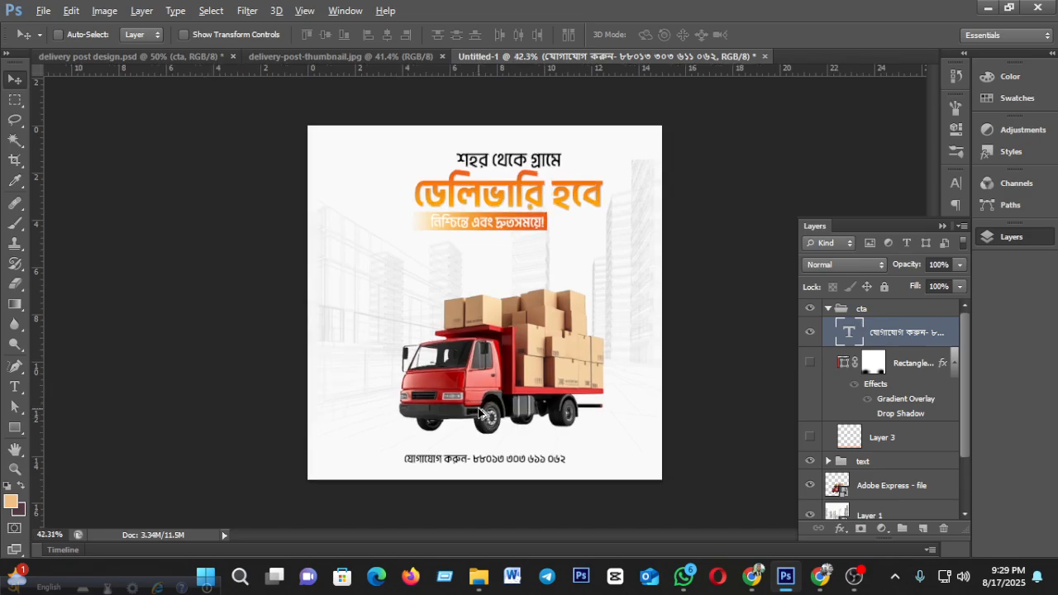
left_click(811, 440)
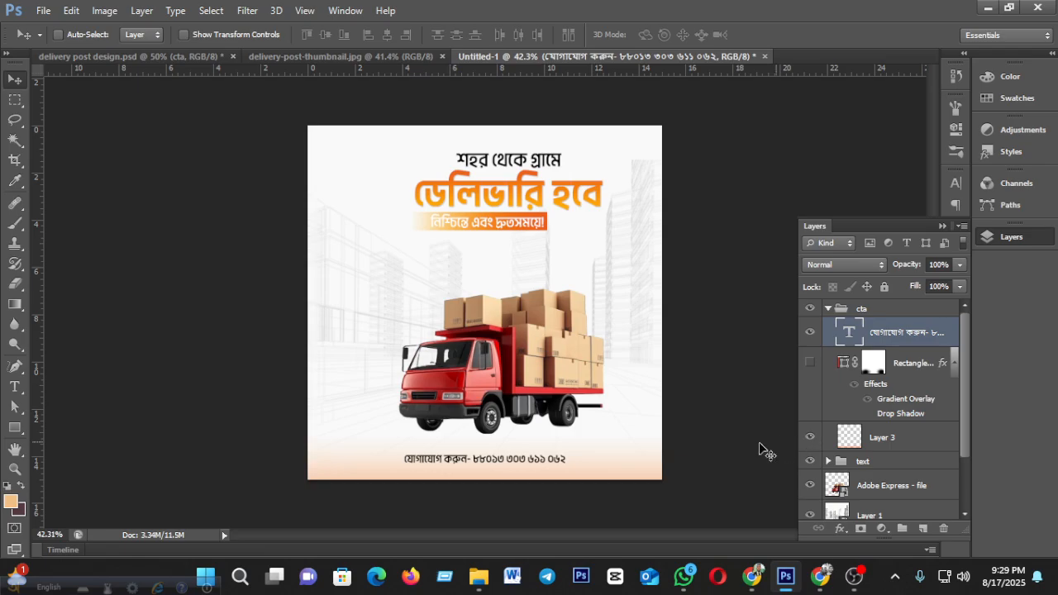
left_click(915, 440)
left_click(961, 265)
left_click_drag(917, 284, 989, 281)
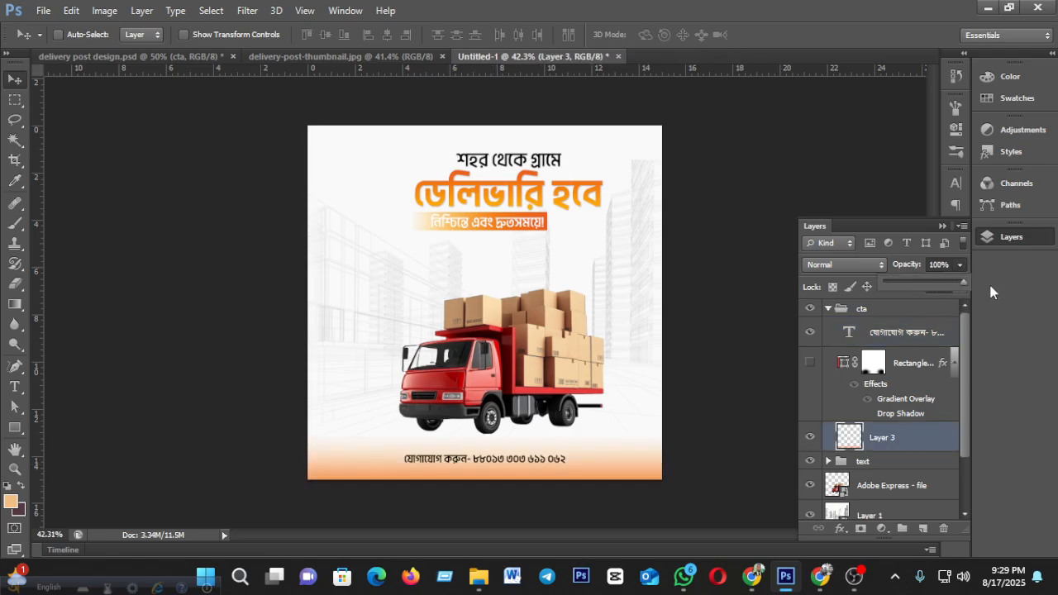
left_click(579, 483)
left_click_drag(579, 483, 589, 311)
Step: Hide Layer 3 and add a new empty layer above it in the cta group
left_click(810, 442)
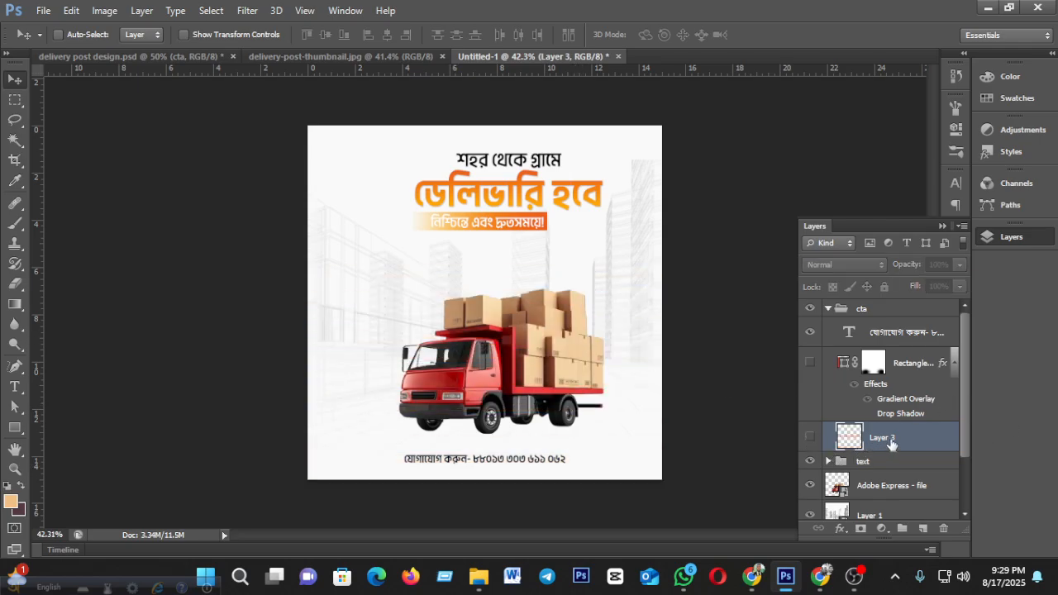
key("ctrl+z")
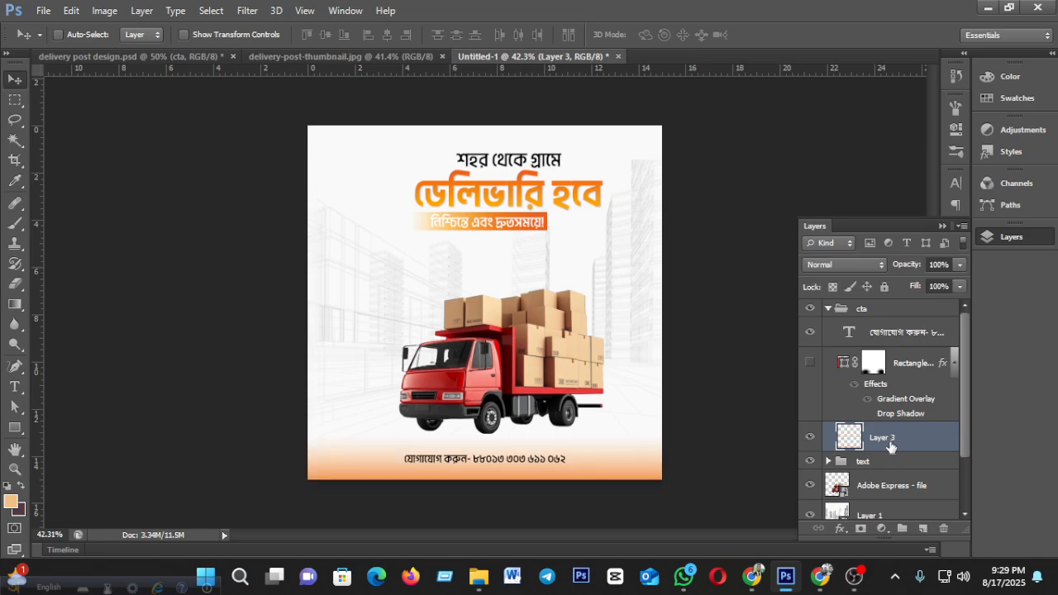
left_click(811, 438)
left_click(924, 529)
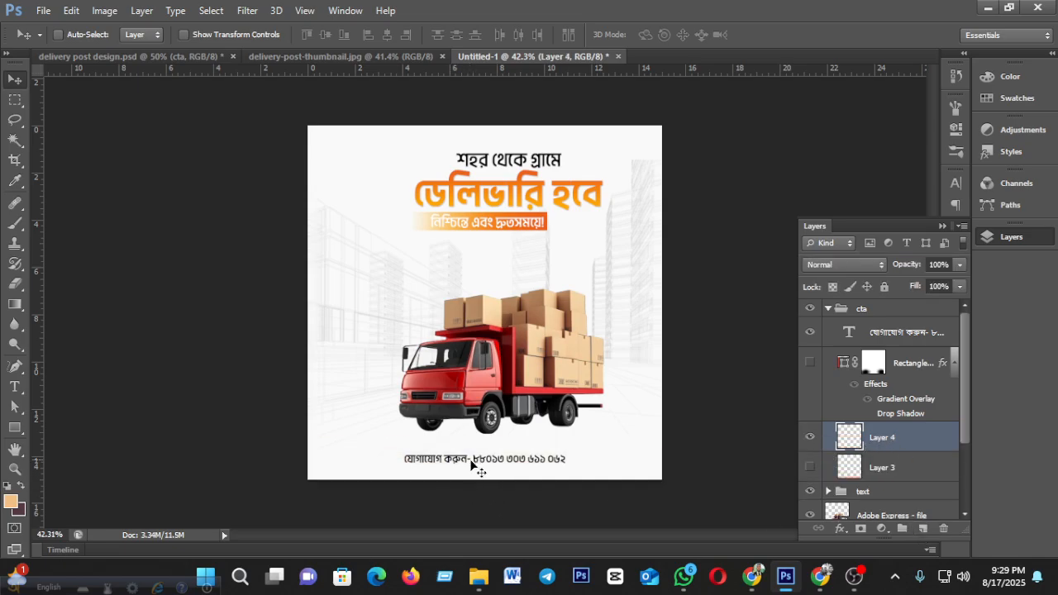
Step: Change the color-to-transparent gradient's starting colour to deep orange and draw it on Layer 4 from the canvas's bottom edge upward over the truck's lower part
left_click(13, 305)
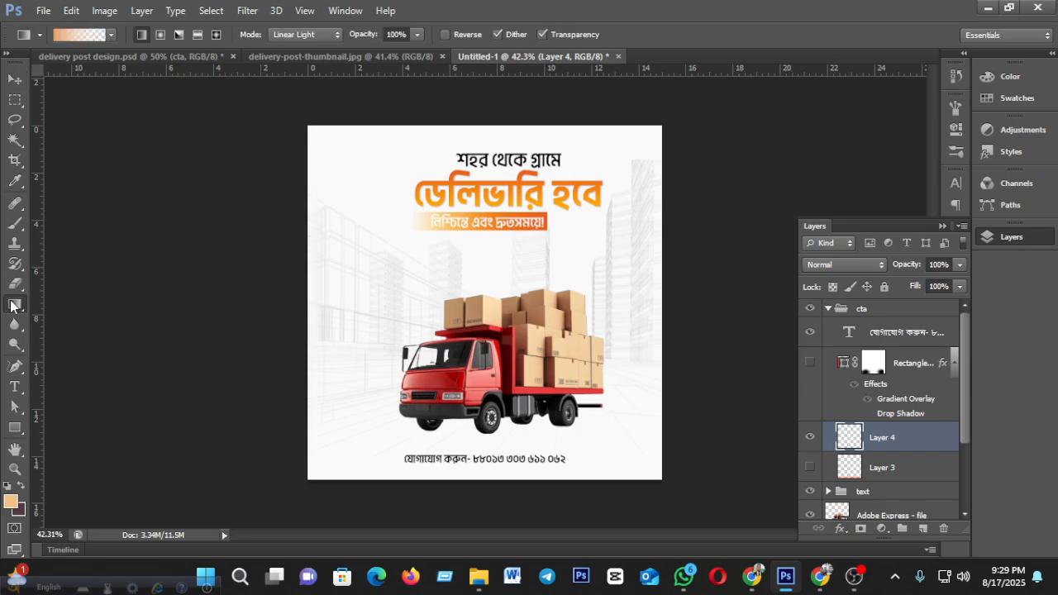
left_click(58, 37)
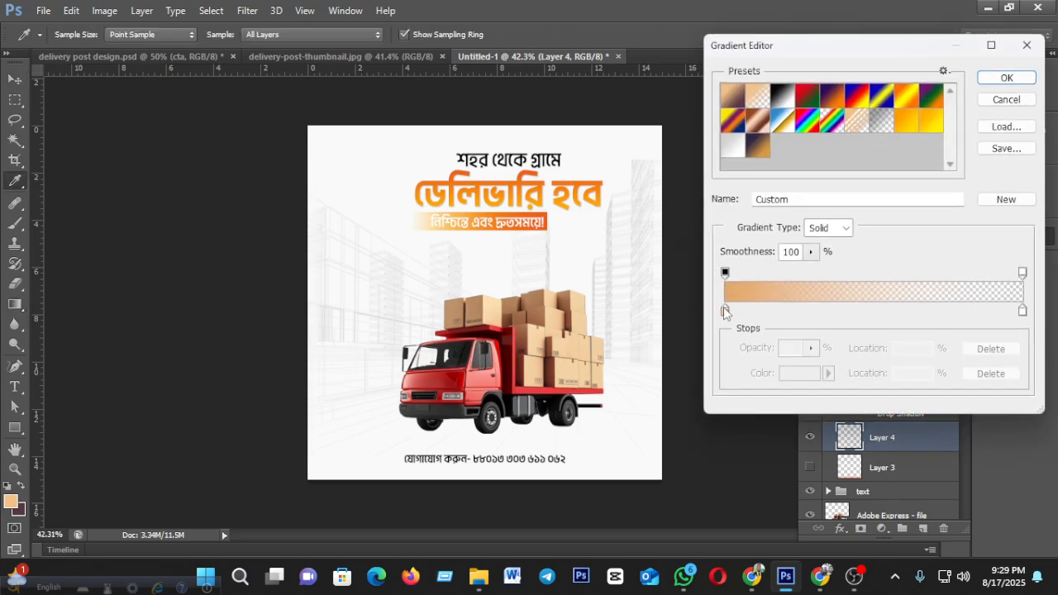
left_click(724, 311)
left_click(800, 374)
left_click(521, 173)
left_click(1043, 247)
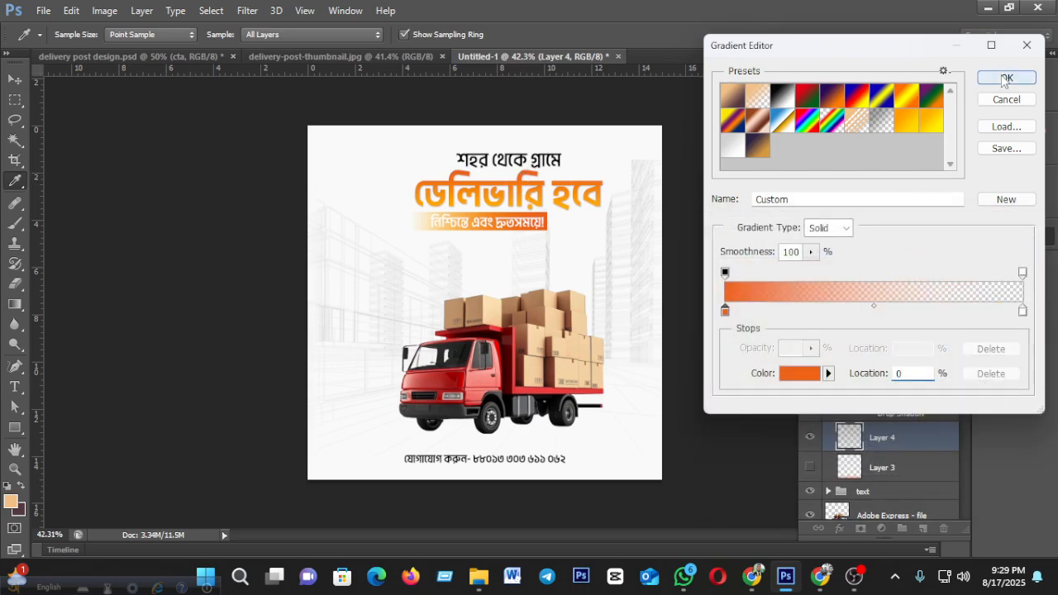
left_click(1007, 77)
left_click_drag(475, 480, 475, 356)
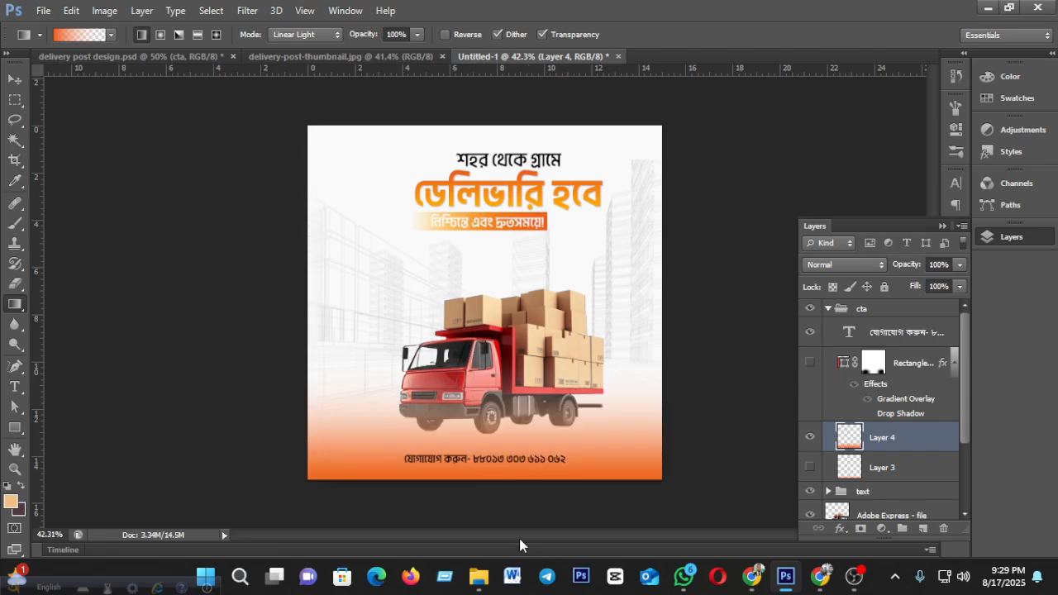
left_click(11, 81)
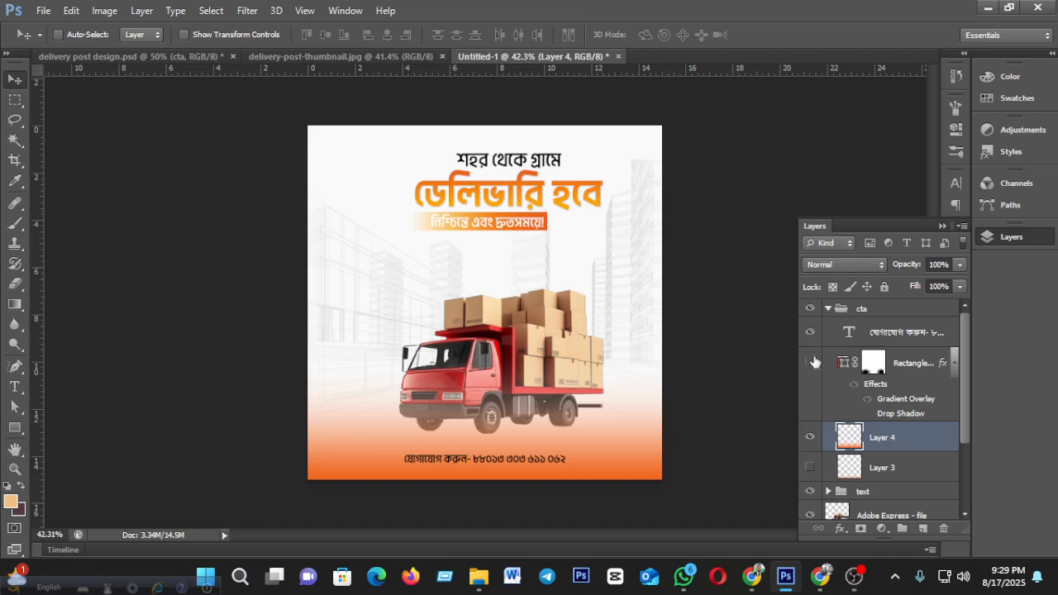
Step: Recolour the contact text line to the off-white f9f9f9 sampled from the background and commit it
double_click(845, 335)
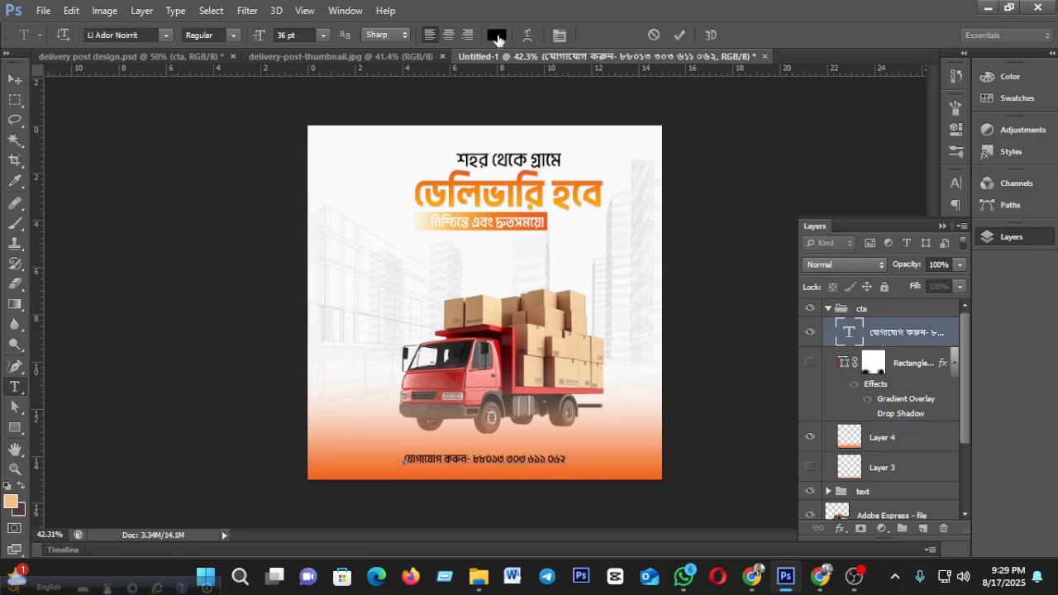
left_click(497, 35)
left_click(350, 147)
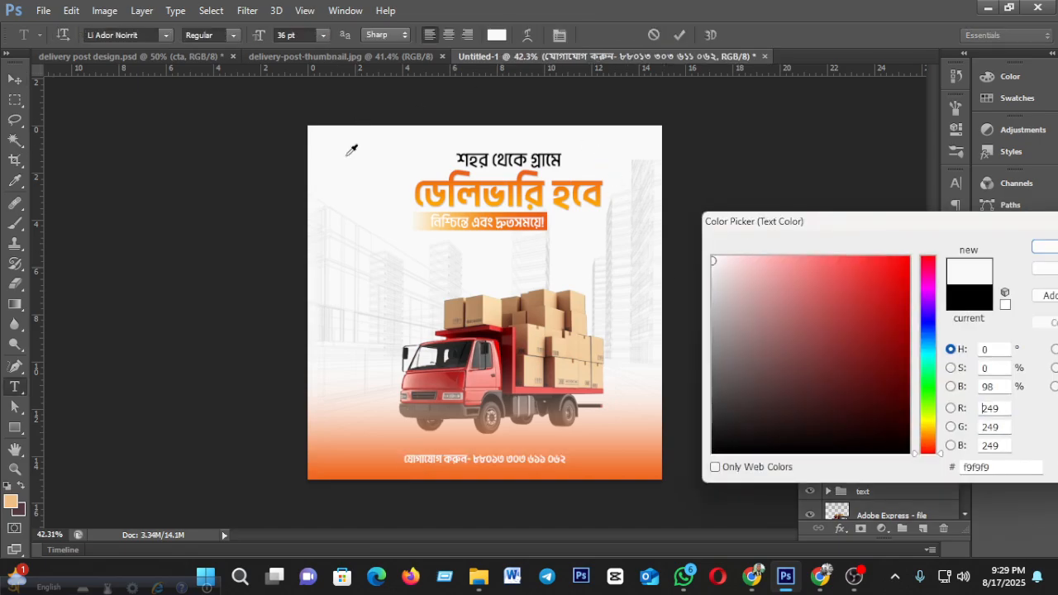
left_click(1044, 248)
left_click(679, 35)
key("v")
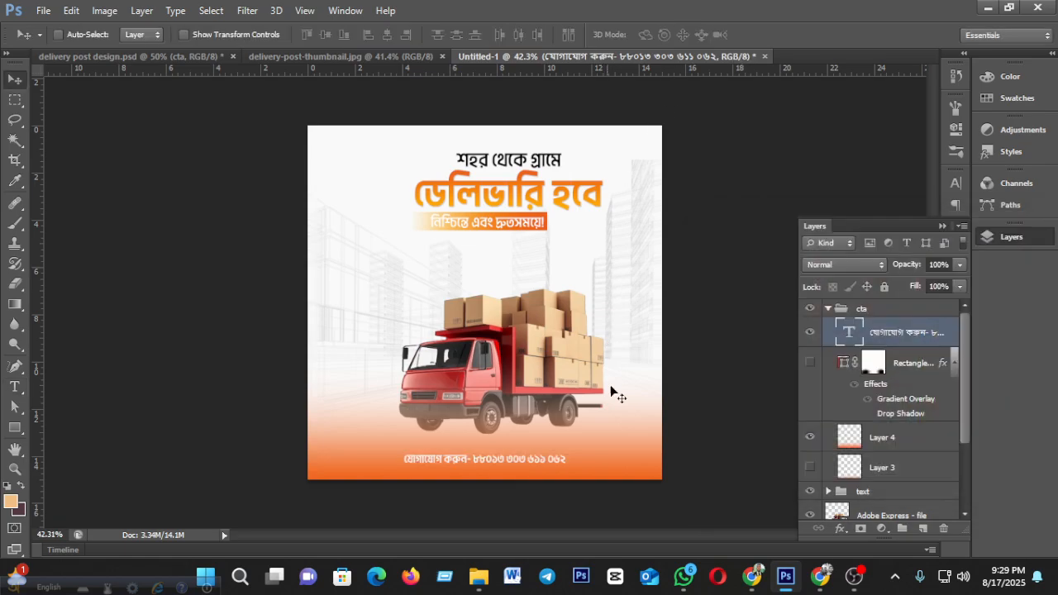
Step: Adjust the opacity of the orange gradient on Layer 4, ending at 100%
left_click(883, 440)
left_click(959, 264)
left_click_drag(959, 282, 988, 284)
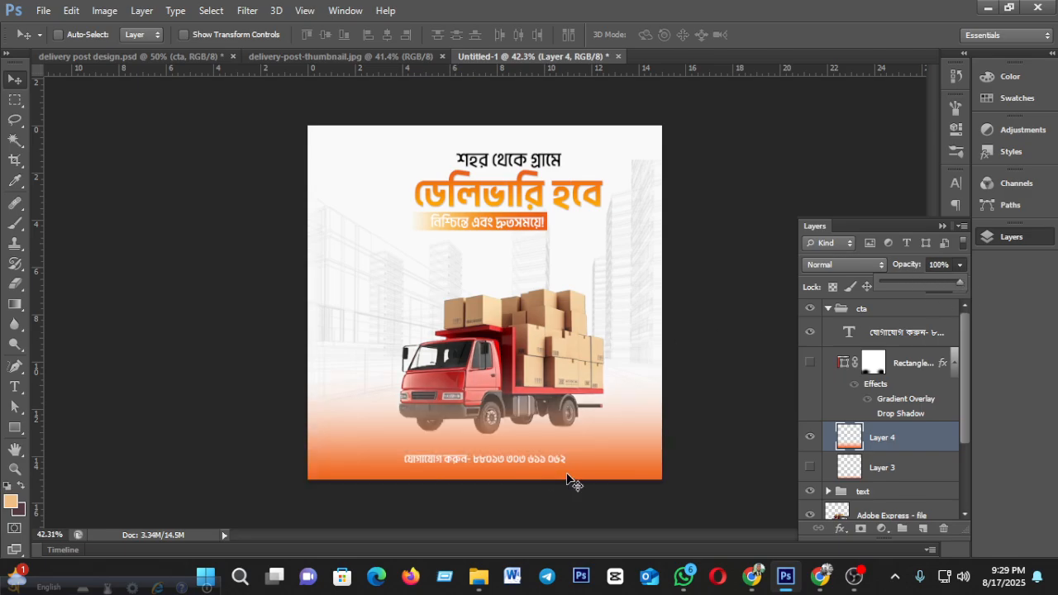
Step: Collapse the cta group and move it below the truck layer in the stacking order
scroll(574, 443, "up", 2)
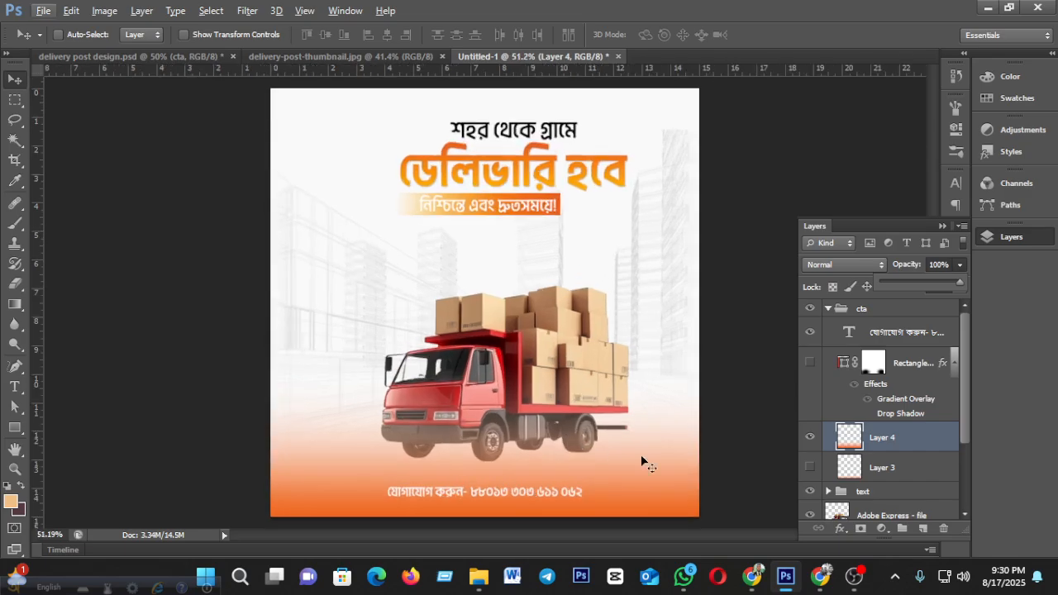
left_click(828, 311)
left_click_drag(860, 308, 860, 368)
scroll(662, 402, "down", 3)
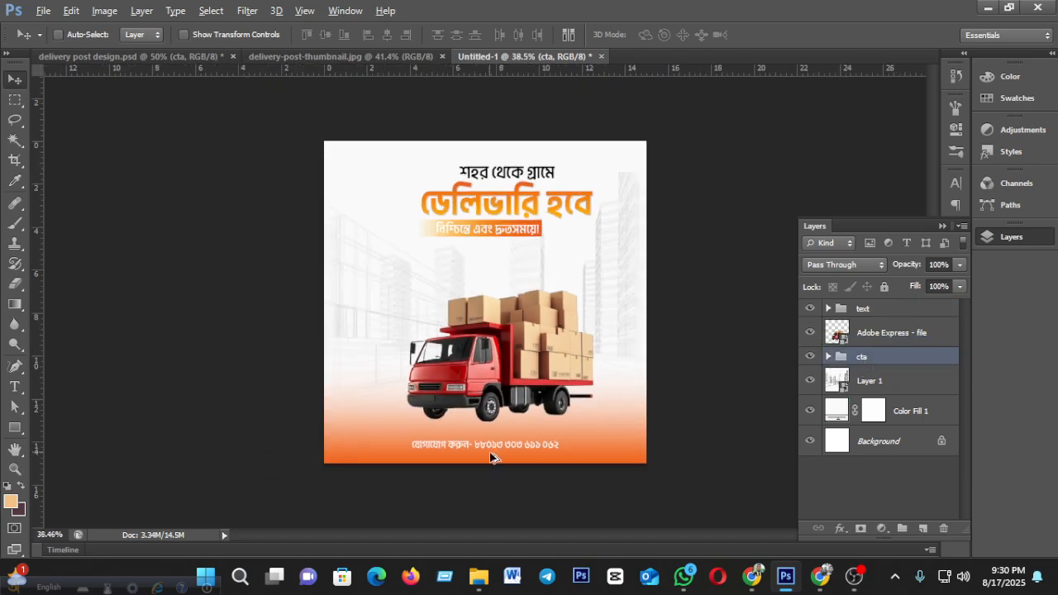
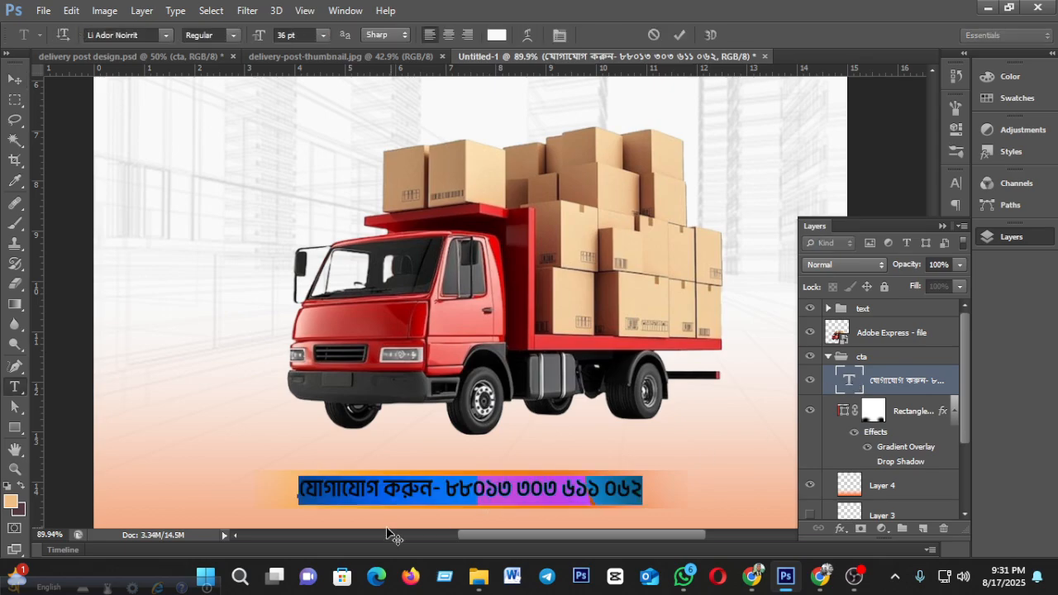
Step: Insert a plus sign before the phone number in the contact line and a space after its country code
left_click(447, 491)
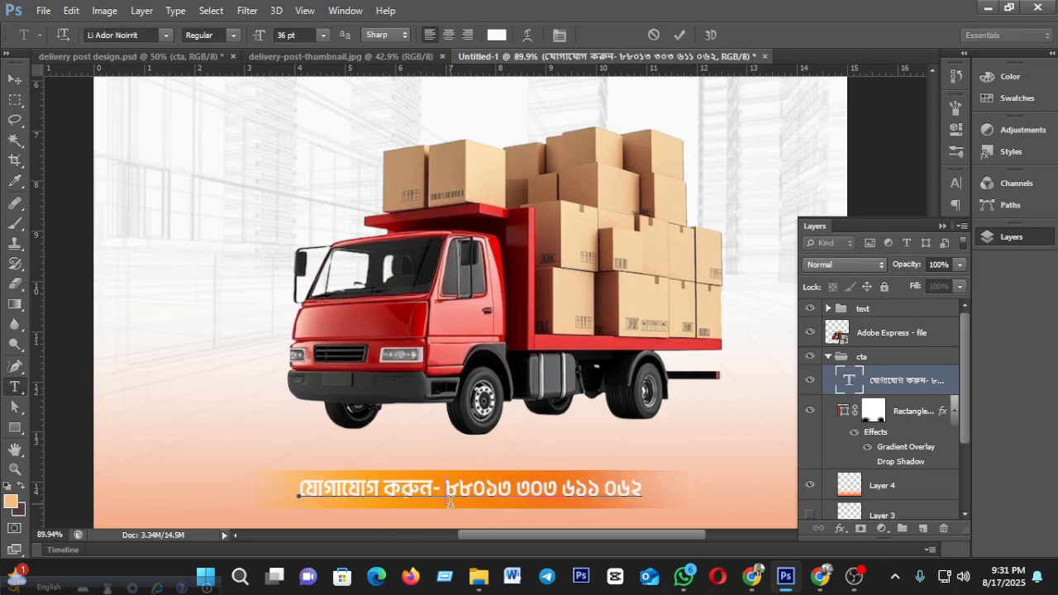
type("+")
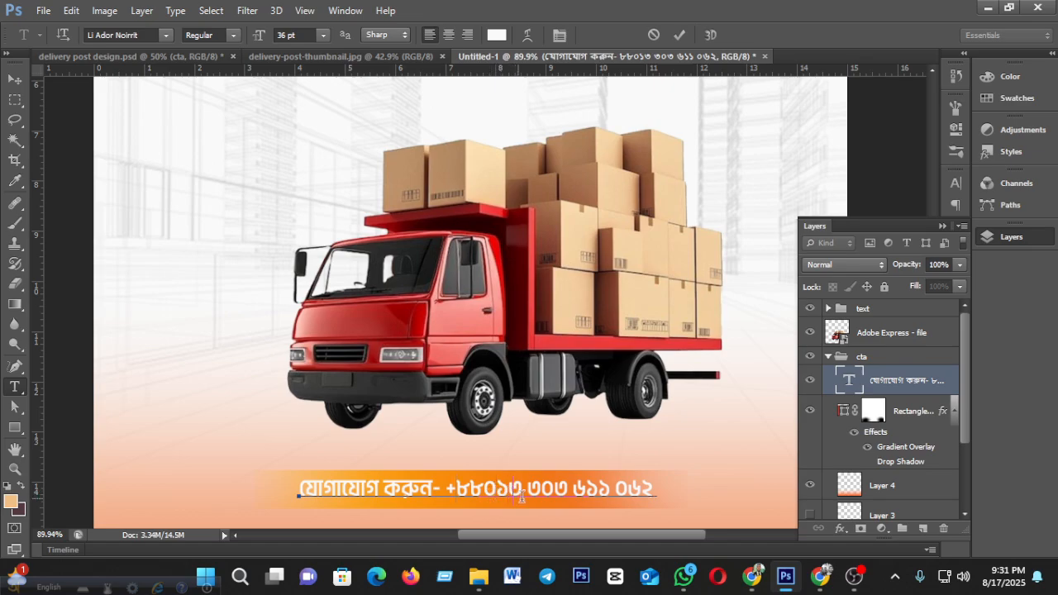
key("BackSpace")
key("Left")
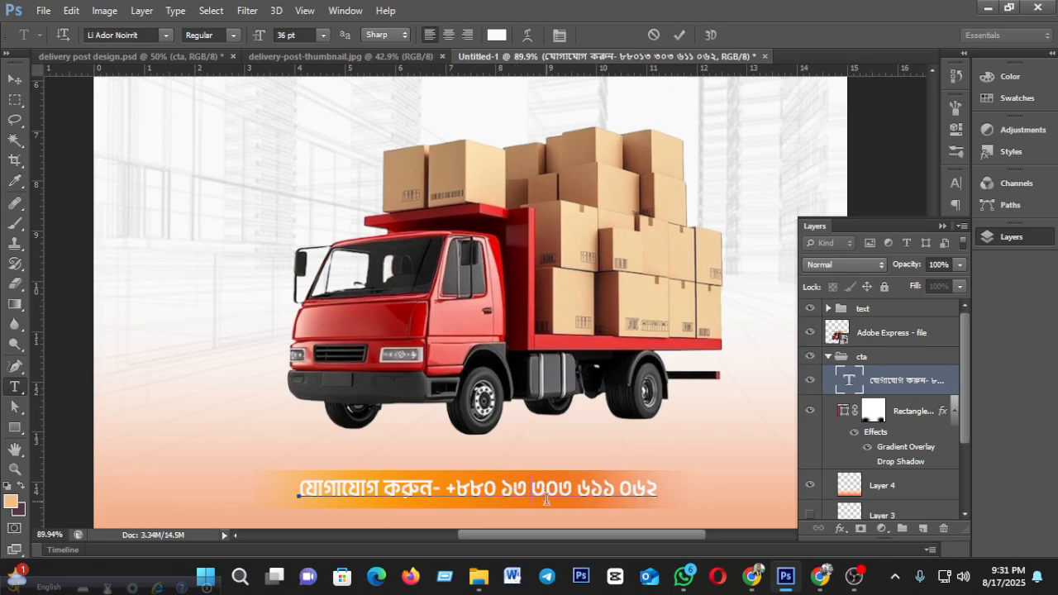
Step: Regroup the phone number's remaining digits into groups of four, three and three, and commit the text edit
key("BackSpace")
key("BackSpace")
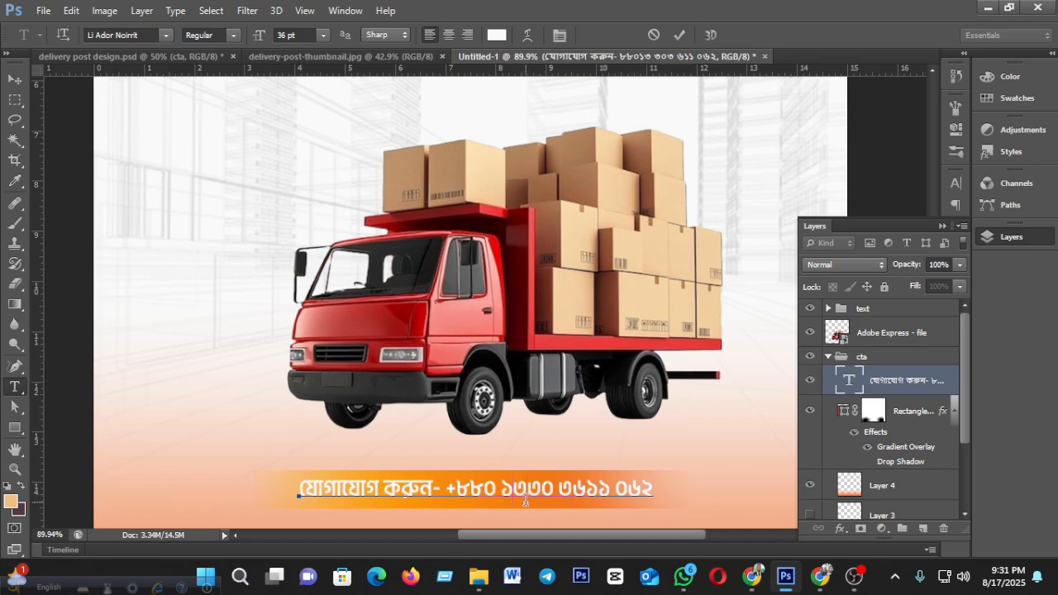
key("Delete")
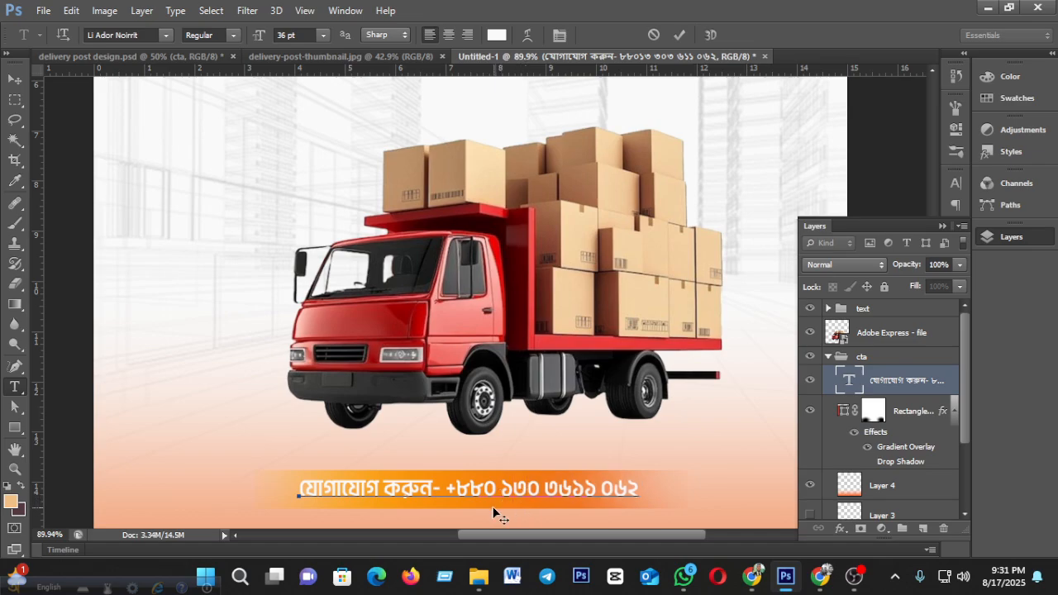
key("BackSpace")
left_click(554, 493)
left_click(680, 34)
key("v")
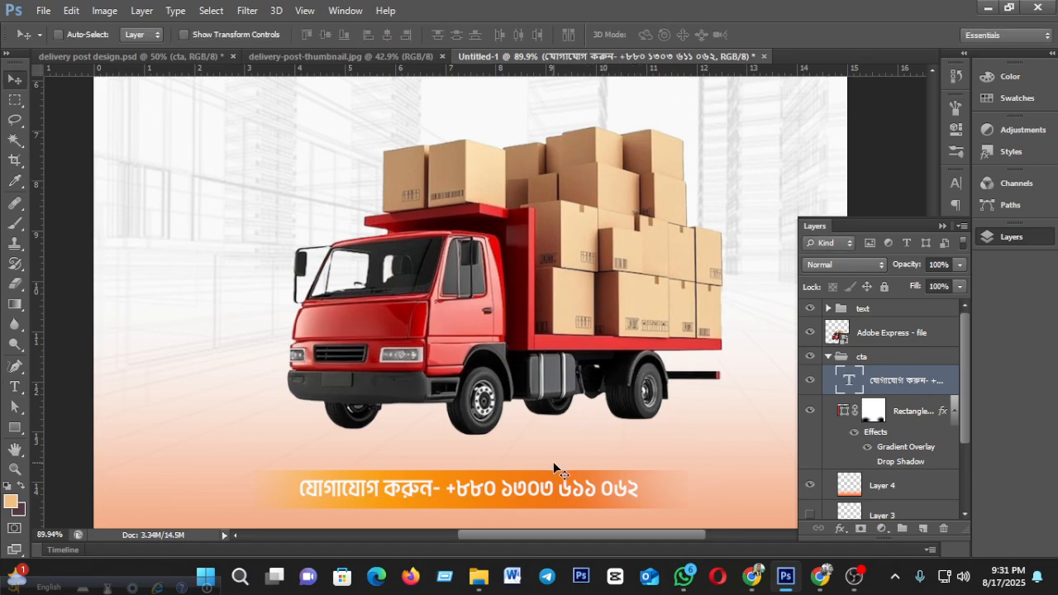
scroll(552, 462, "down", 3)
scroll(552, 461, "up", 1)
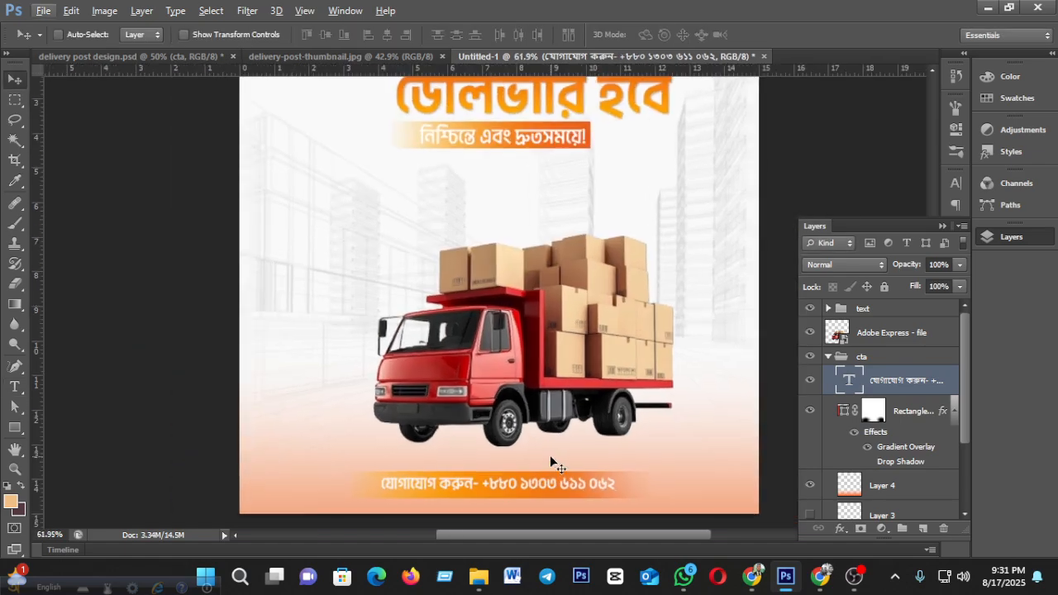
scroll(561, 417, "down", 3)
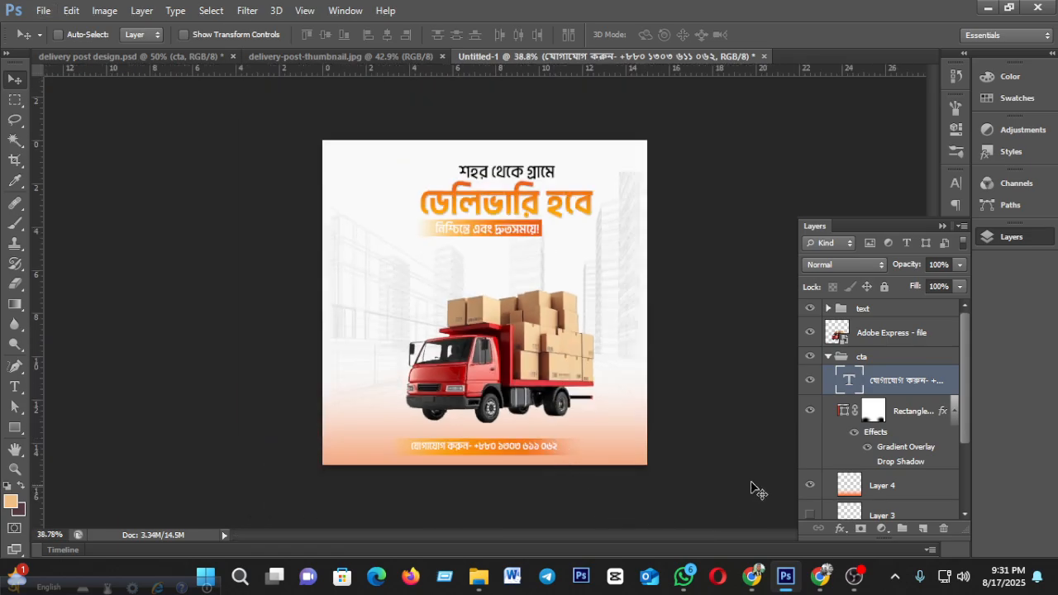
Step: Compare the bottom gradients on Layer 3 and Layer 4 by alternating their visibility, leaving only Layer 4 shown
left_click(810, 485)
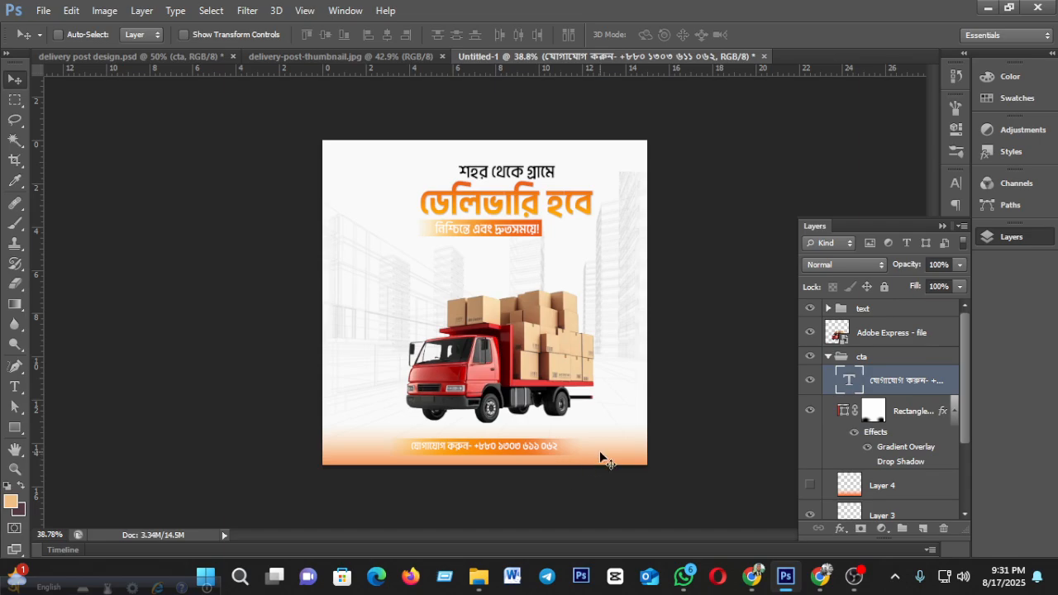
left_click_drag(601, 451, 602, 445)
scroll(875, 495, "down", 2)
left_click(882, 465)
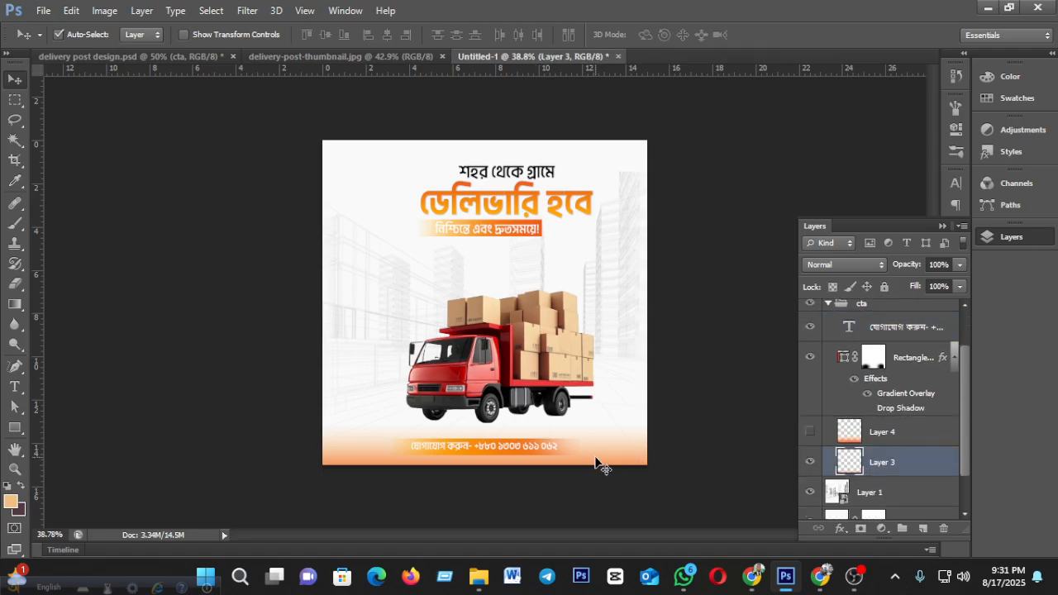
left_click_drag(607, 456, 598, 445)
left_click(810, 460)
left_click(809, 431)
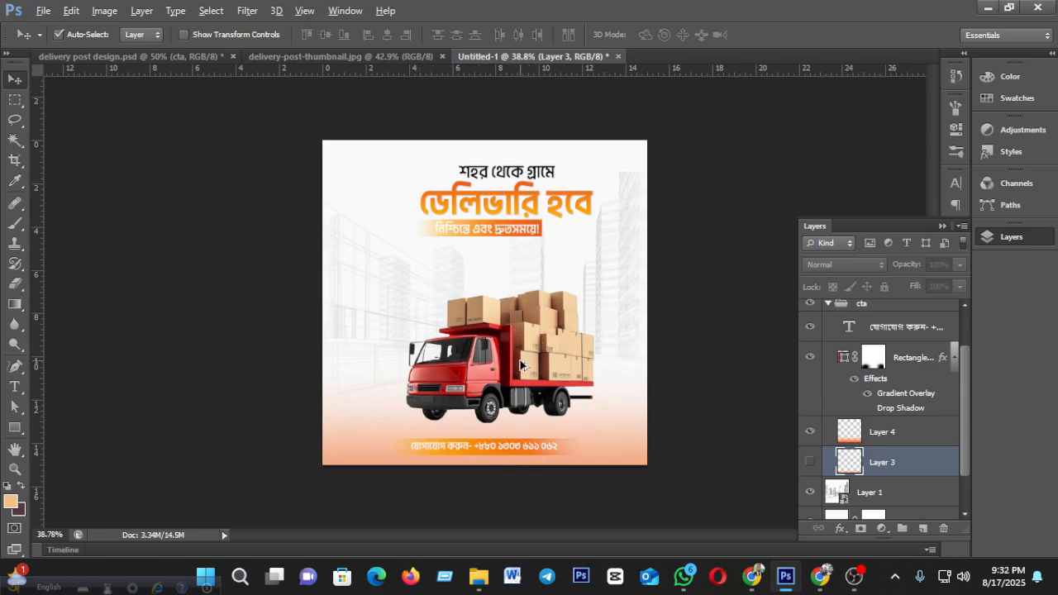
Step: Examine the overall poster composition and its bottom gradient at different magnifications
scroll(521, 364, "up", 1)
scroll(521, 364, "down", 4)
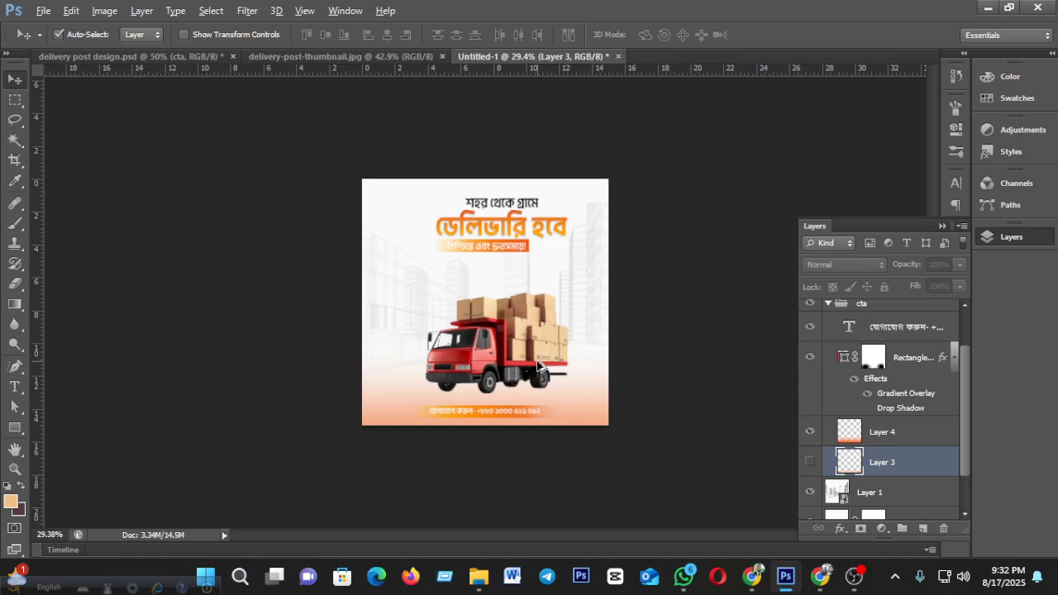
scroll(537, 366, "up", 1)
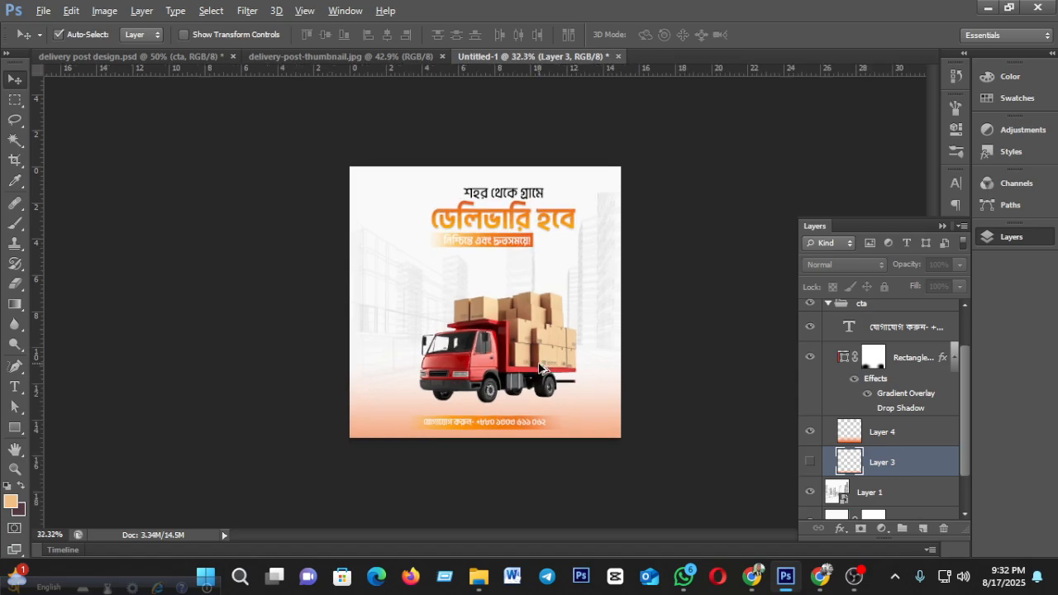
scroll(540, 369, "up", 1)
scroll(539, 370, "down", 1)
key("alt")
key("alt")
scroll(538, 373, "down", 1)
scroll(537, 372, "up", 1)
scroll(536, 370, "down", 1)
scroll(536, 376, "up", 1)
scroll(521, 371, "down", 1)
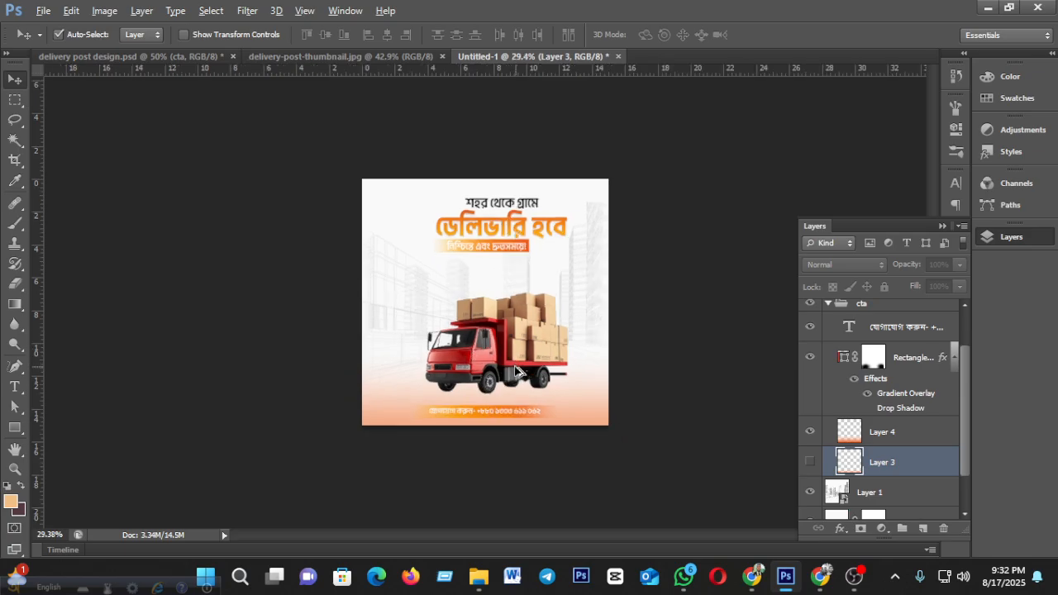
scroll(516, 372, "up", 2)
scroll(516, 373, "up", 1)
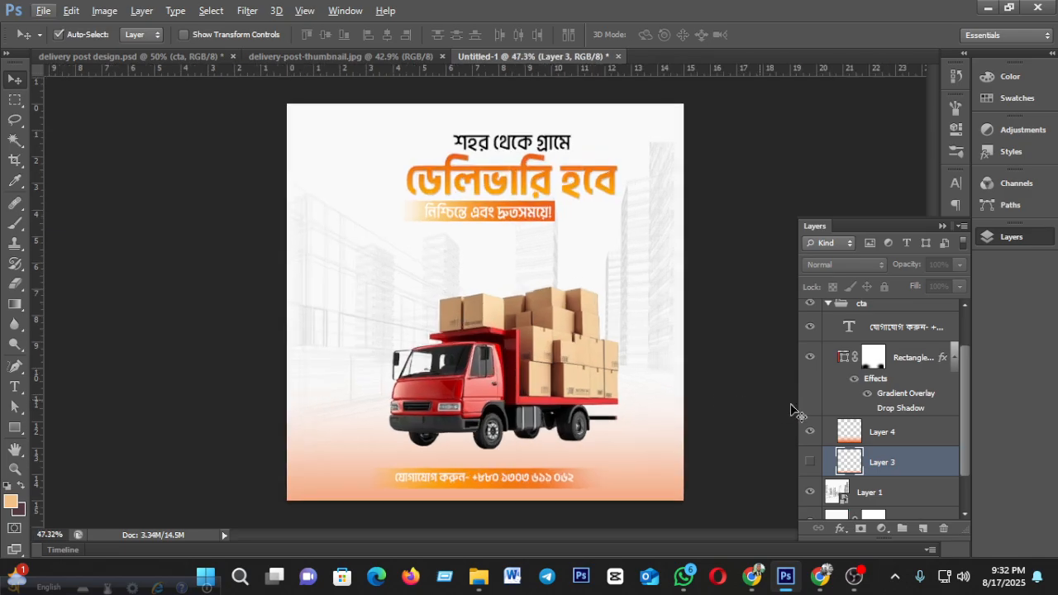
Step: Collapse the cta group and select the truck layer, checking it by hiding and showing it
scroll(885, 411, "up", 2)
left_click(829, 357)
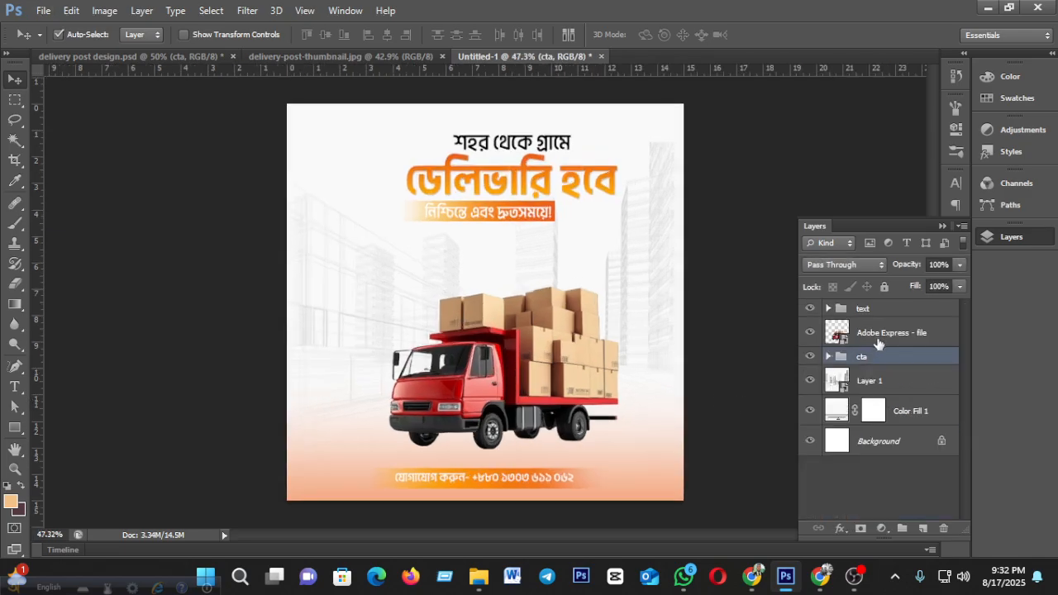
left_click(879, 338)
left_click(809, 334)
left_click(810, 334)
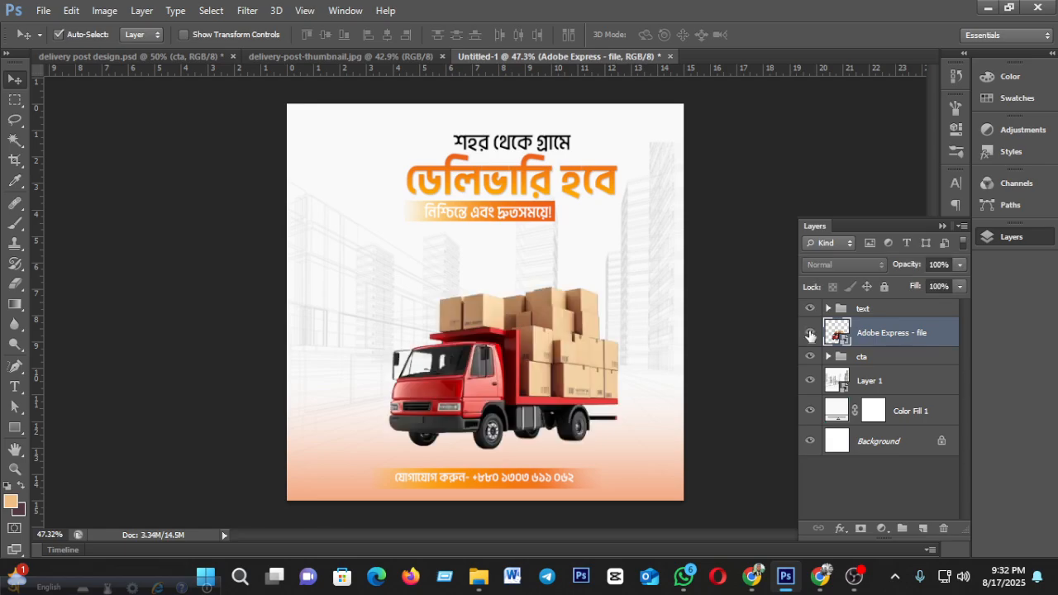
Step: Add a solid color fill of #f47c10, sampled from the orange headline, above the truck and clip it to the truck layer
left_click(884, 538)
left_click(919, 184)
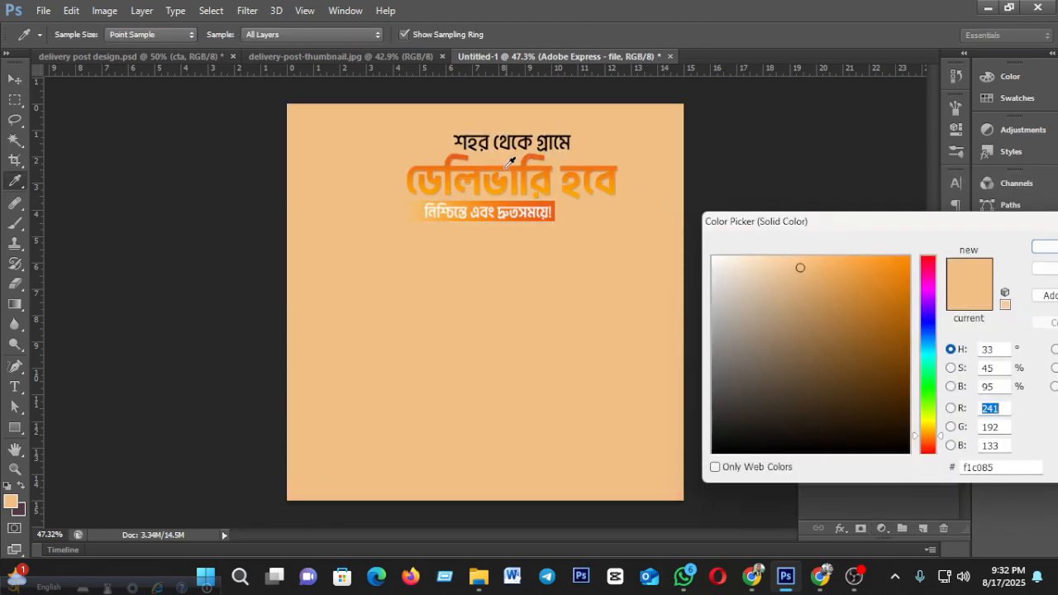
left_click(531, 170)
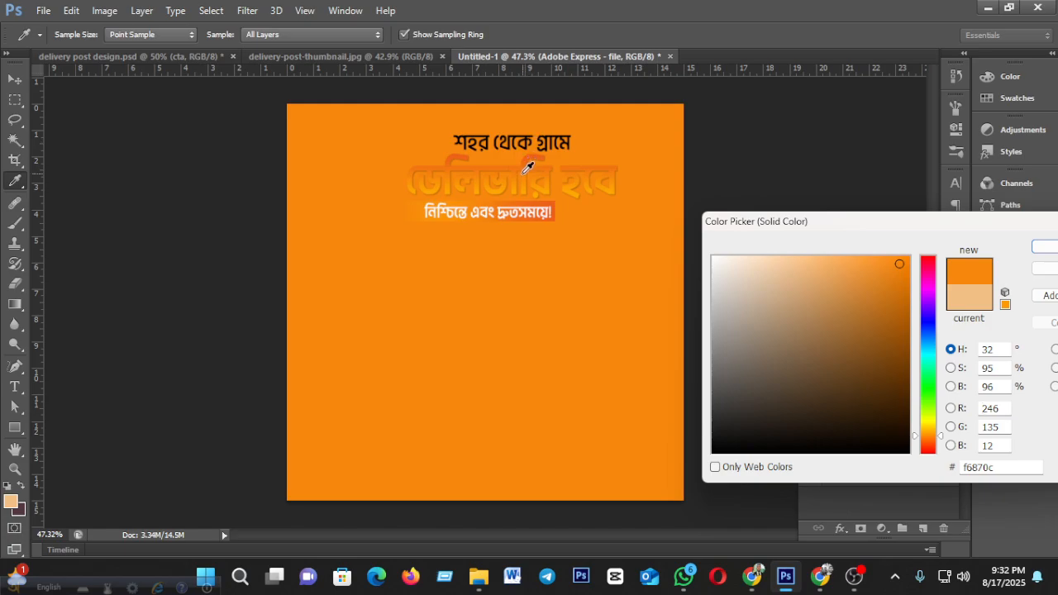
left_click(528, 169)
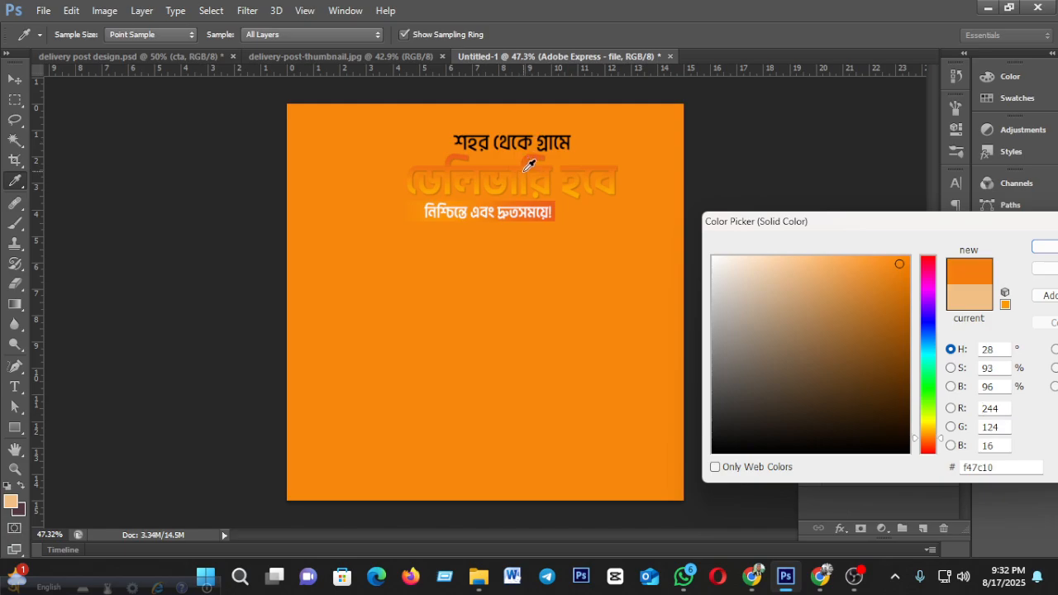
left_click(1042, 248)
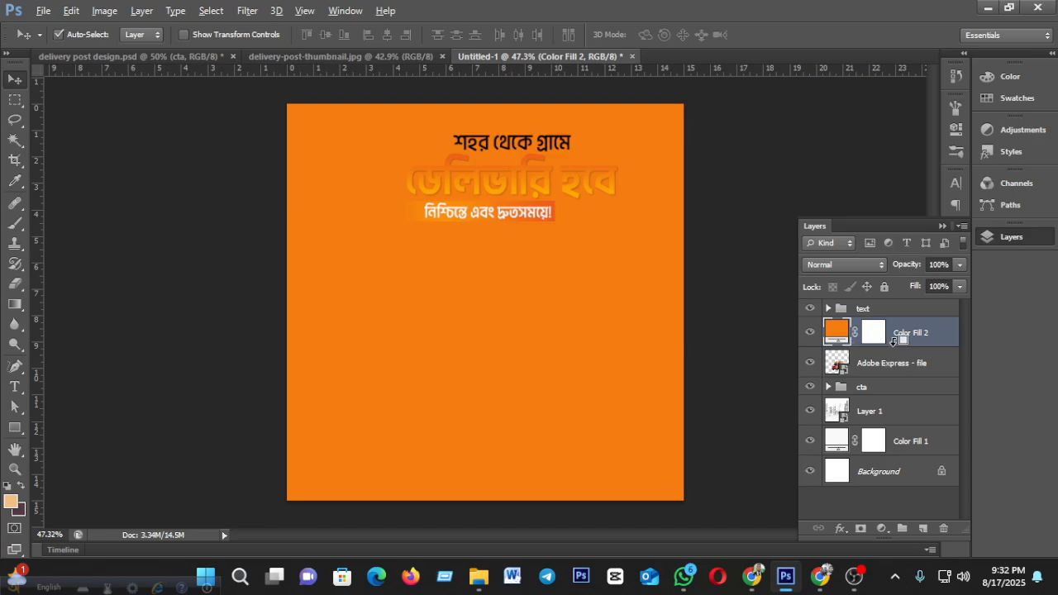
left_click(892, 348, "alt")
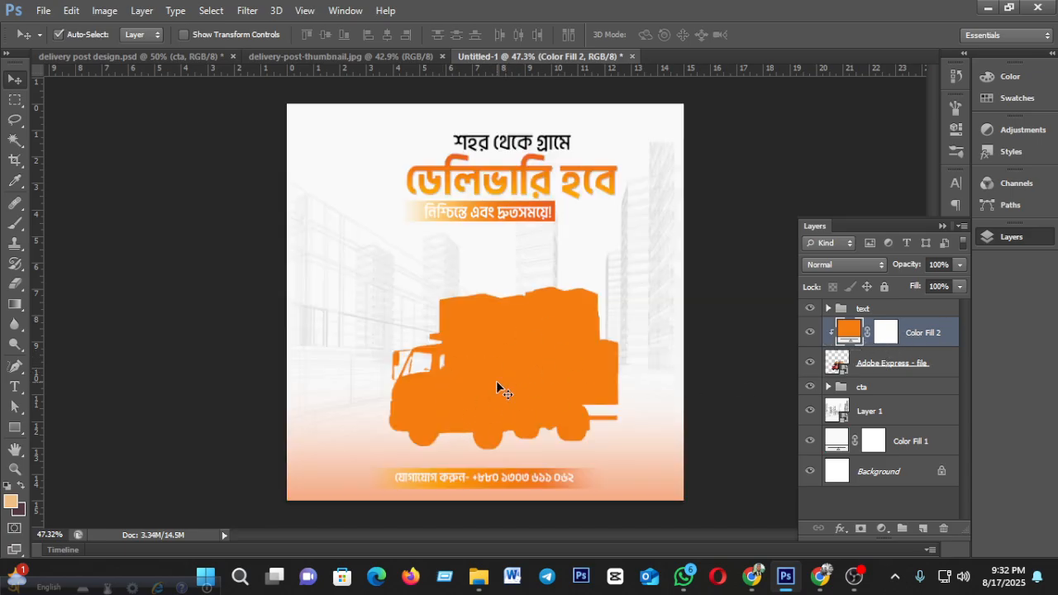
Step: Try different blend modes on the truck's clipped orange fill and settle on Soft Light
left_click(828, 267)
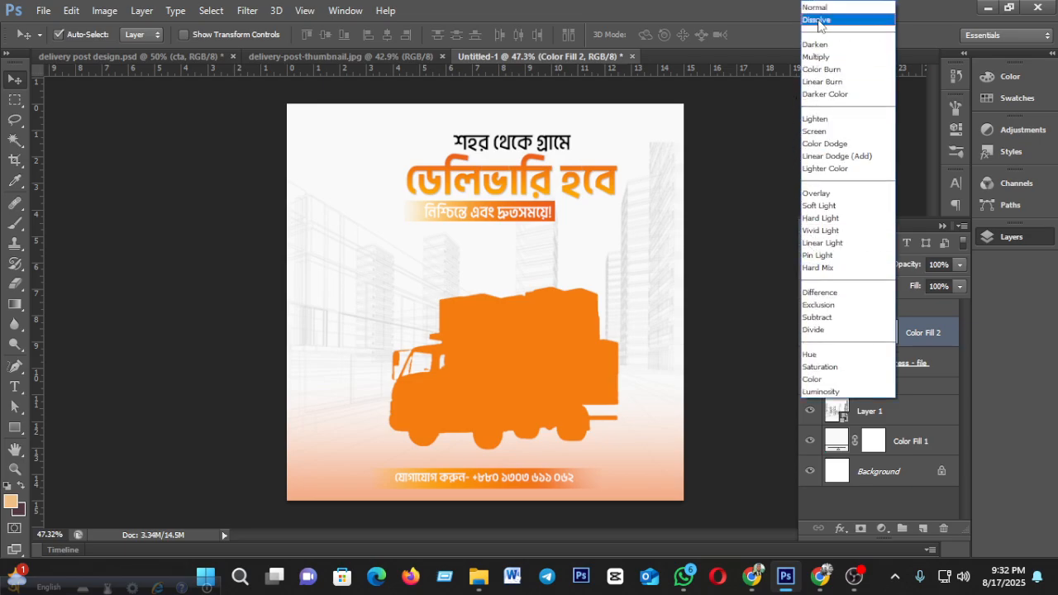
left_click(820, 23)
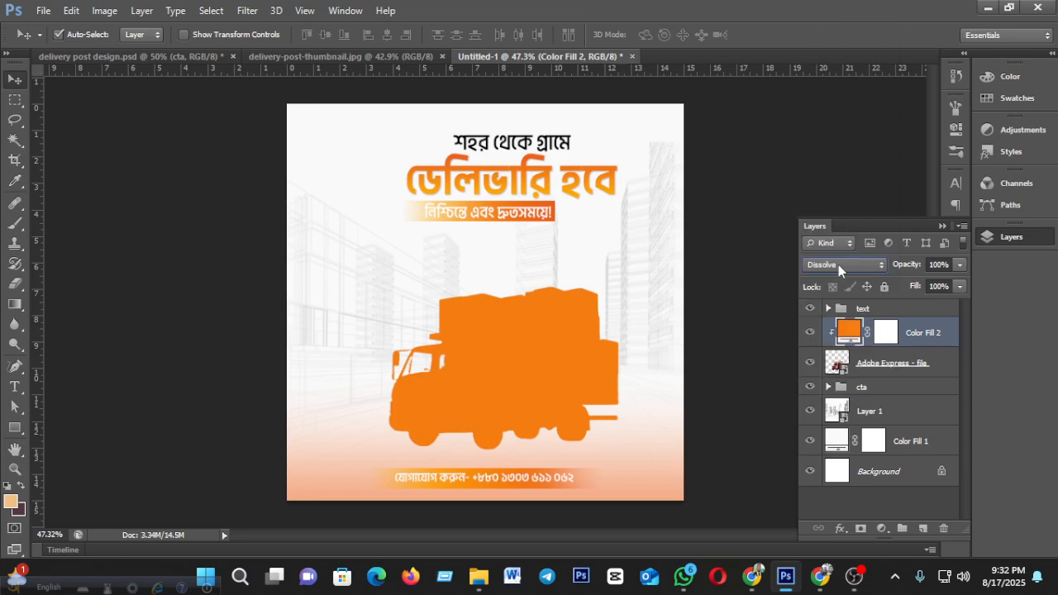
scroll(839, 265, "down", 4)
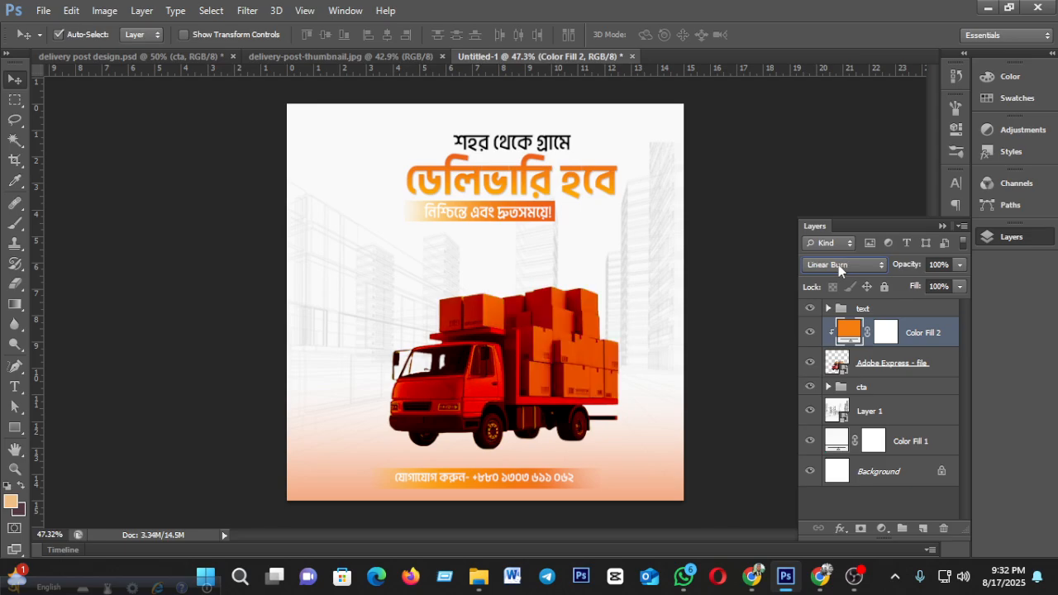
scroll(838, 264, "down", 1)
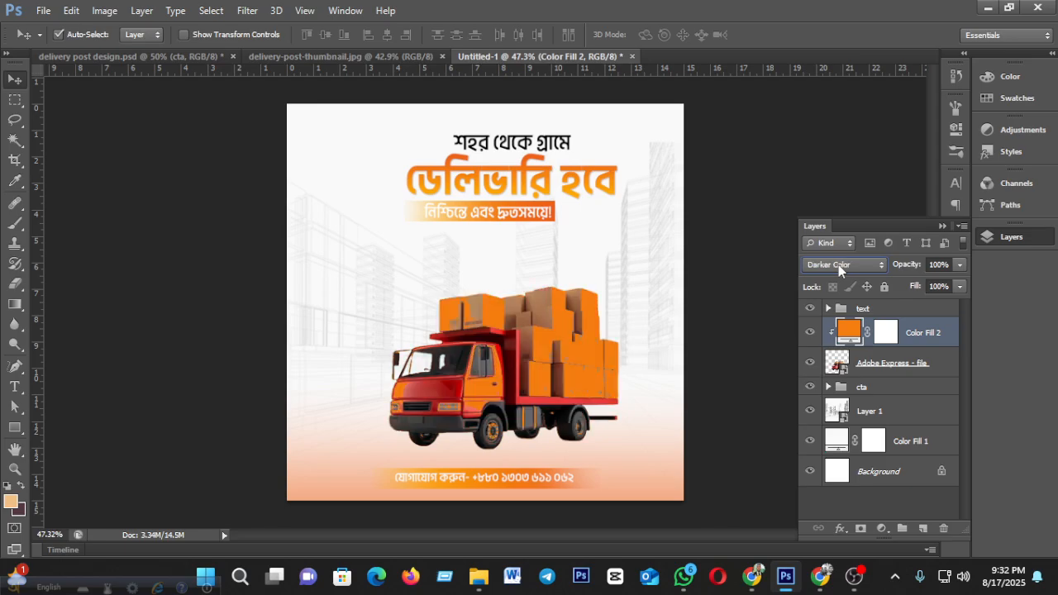
scroll(839, 264, "down", 2)
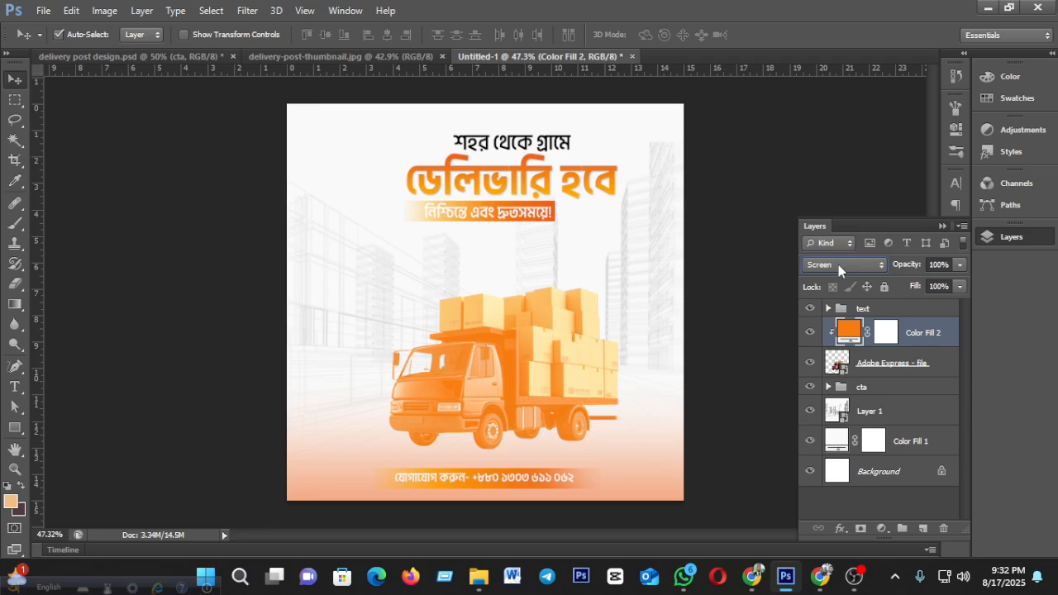
scroll(838, 264, "down", 2)
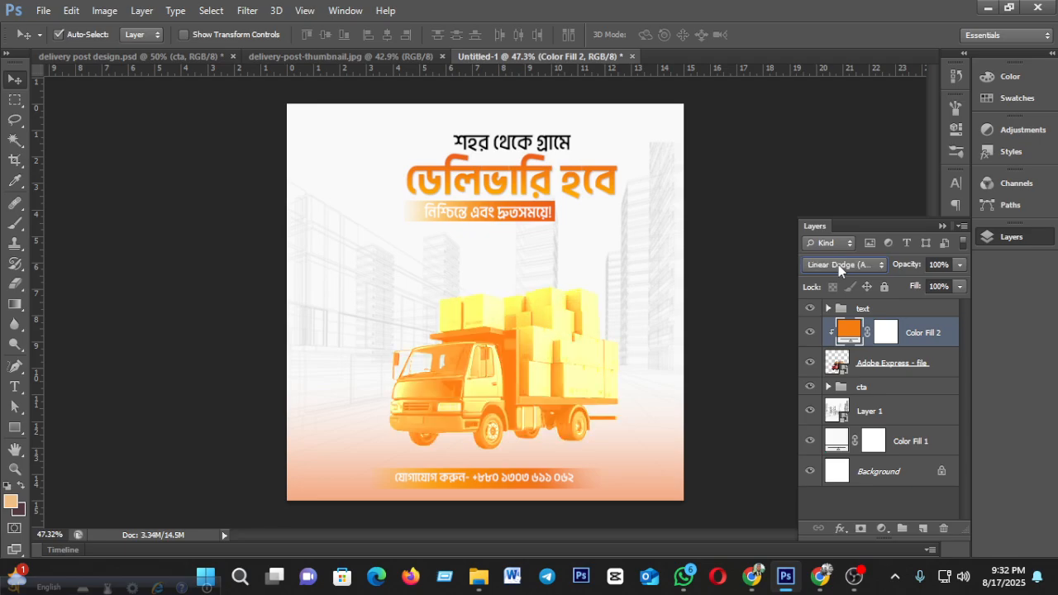
scroll(838, 265, "down", 2)
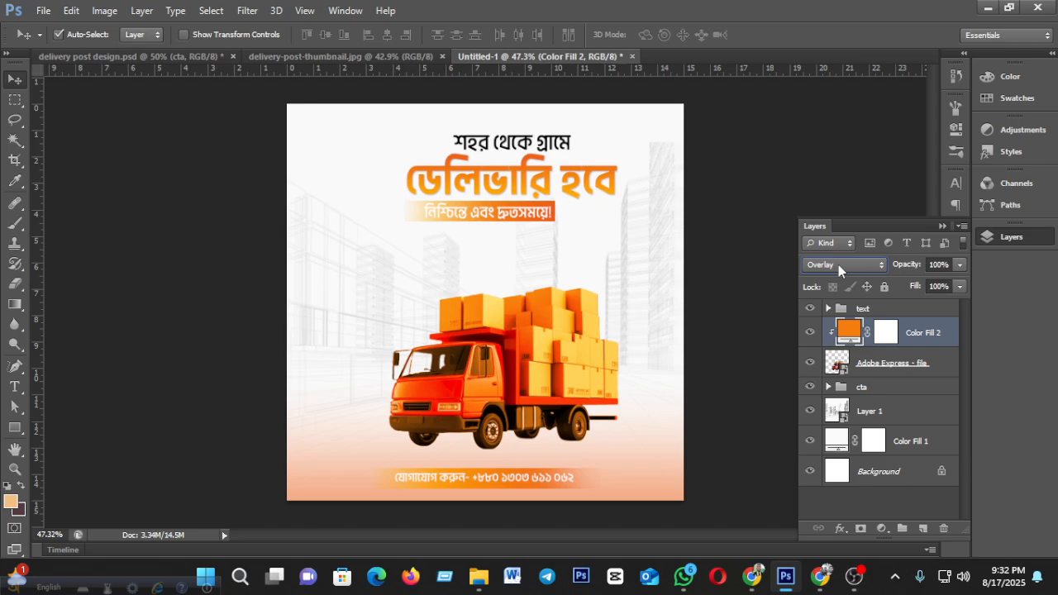
scroll(839, 264, "down", 1)
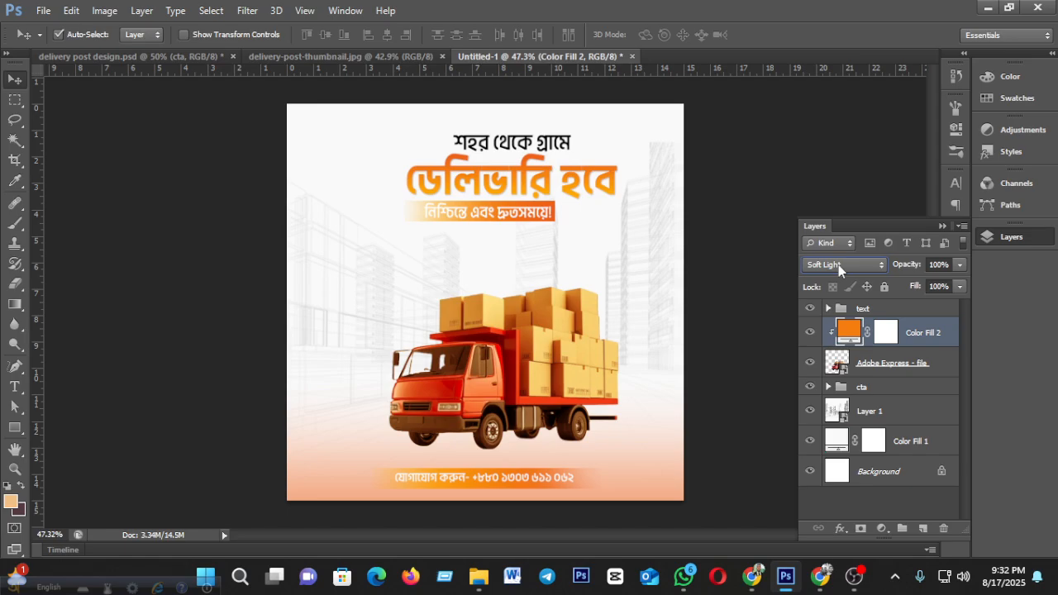
Step: Reduce the opacity of the truck's orange fill layer to 60%
left_click(961, 266)
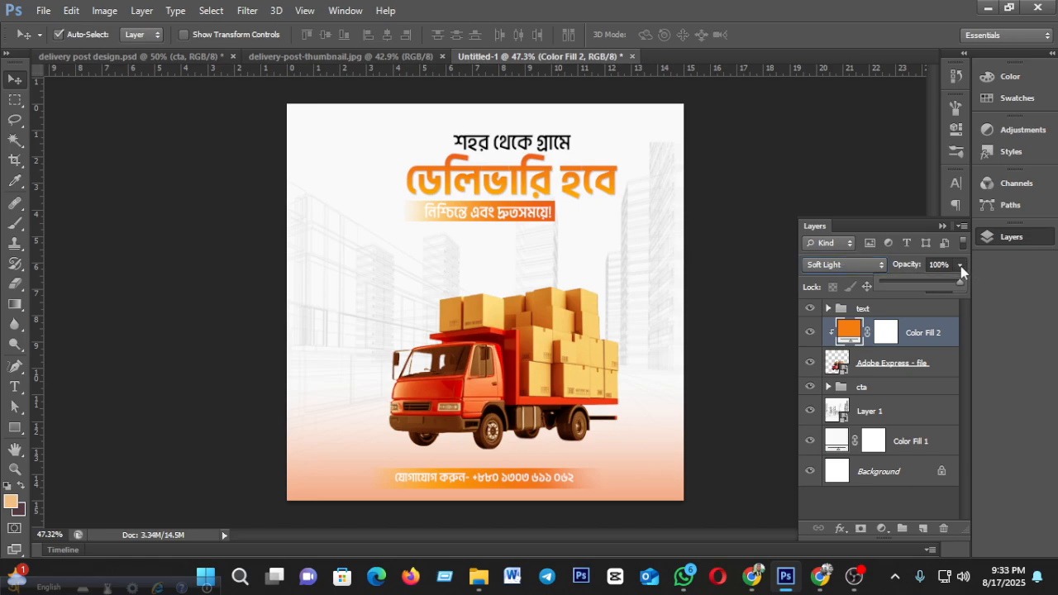
left_click(917, 284)
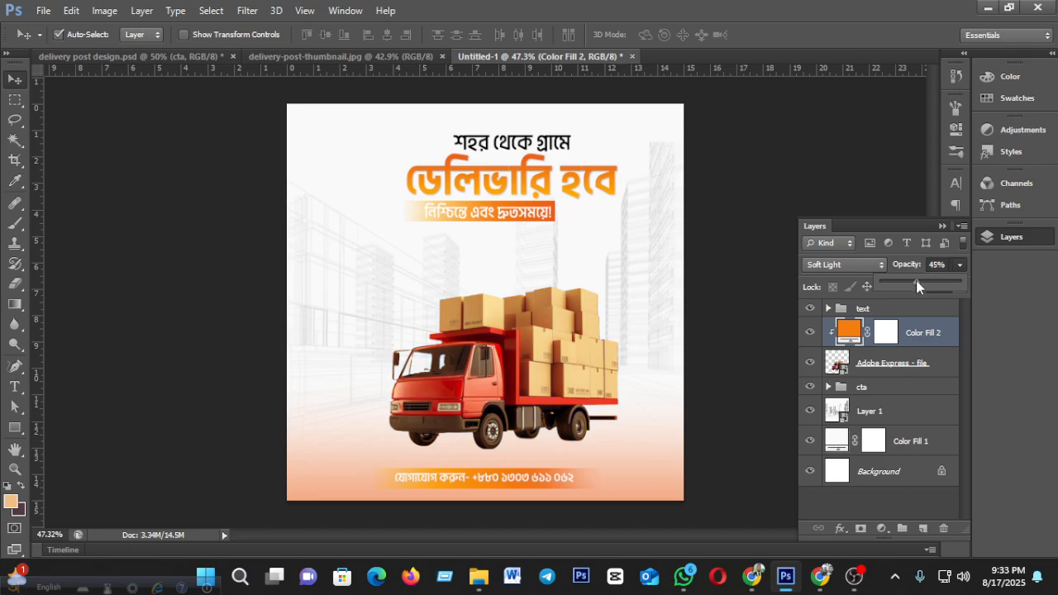
left_click_drag(920, 282, 929, 283)
scroll(559, 372, "down", 3)
scroll(559, 372, "up", 3)
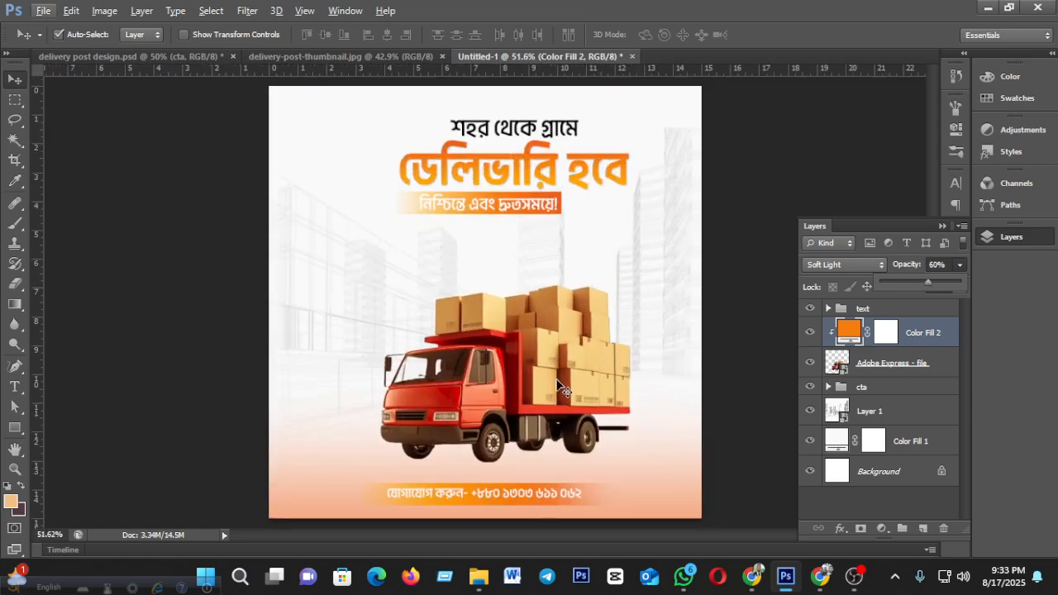
Step: Compare the truck with and without its orange tint, and review the whole poster with the tint on
left_click(811, 333)
left_click(811, 333)
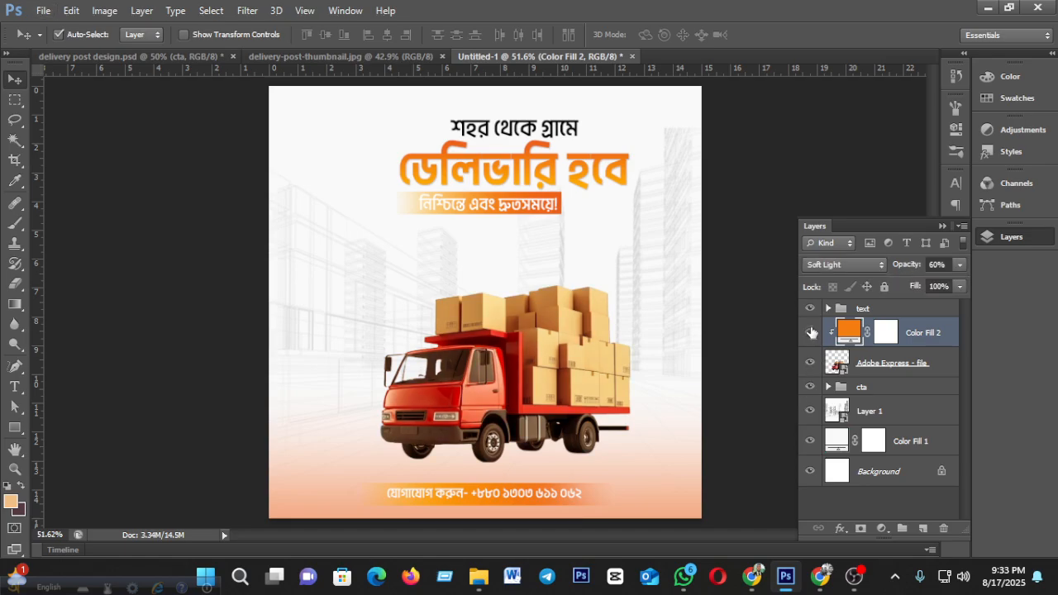
left_click(811, 332)
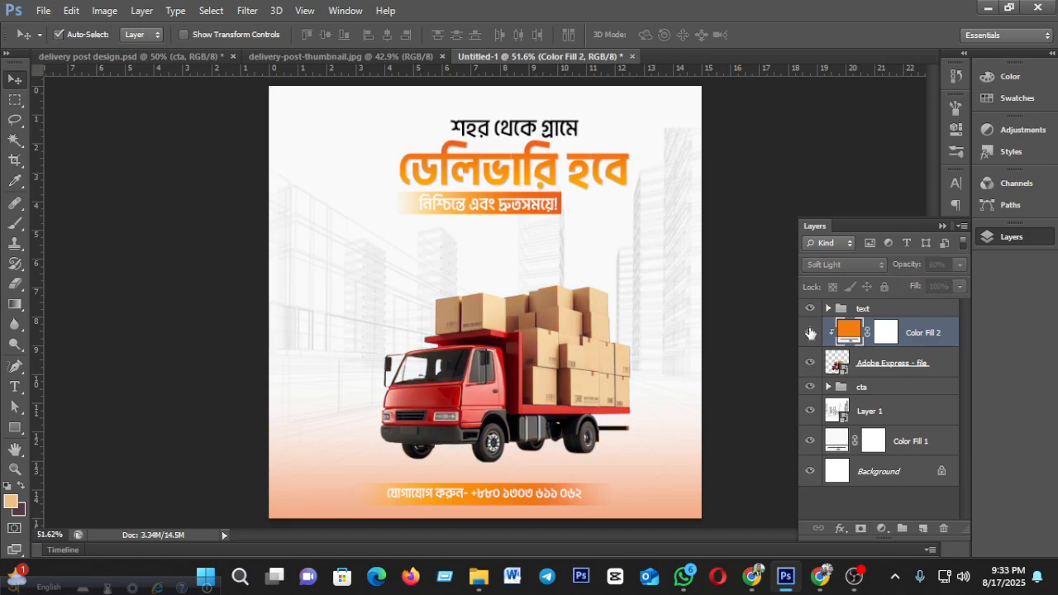
left_click(811, 332)
left_click(810, 332)
left_click(810, 332)
left_click(811, 332)
left_click(811, 332)
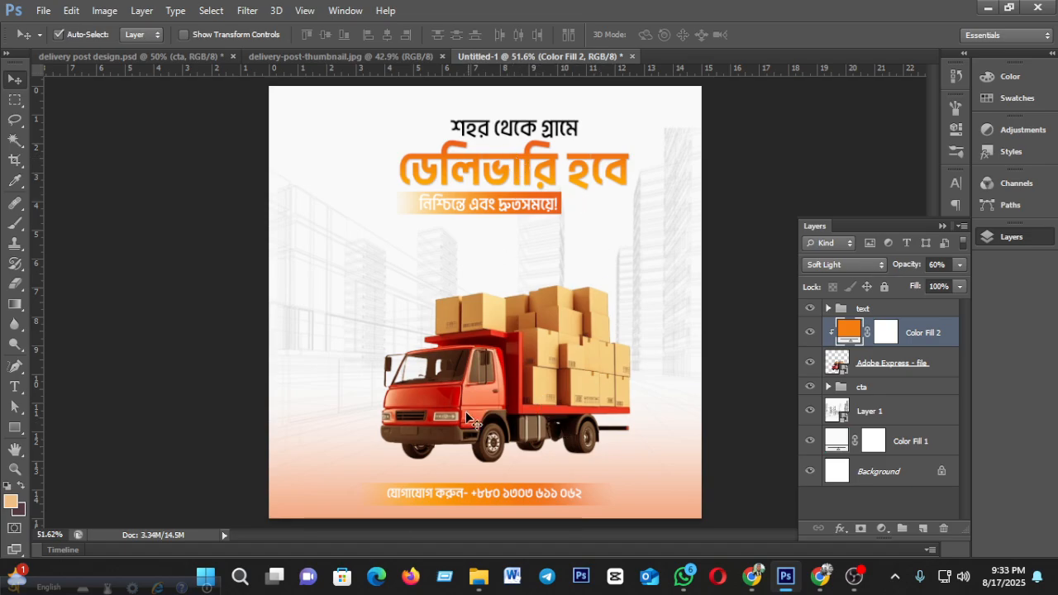
scroll(596, 423, "down", 2)
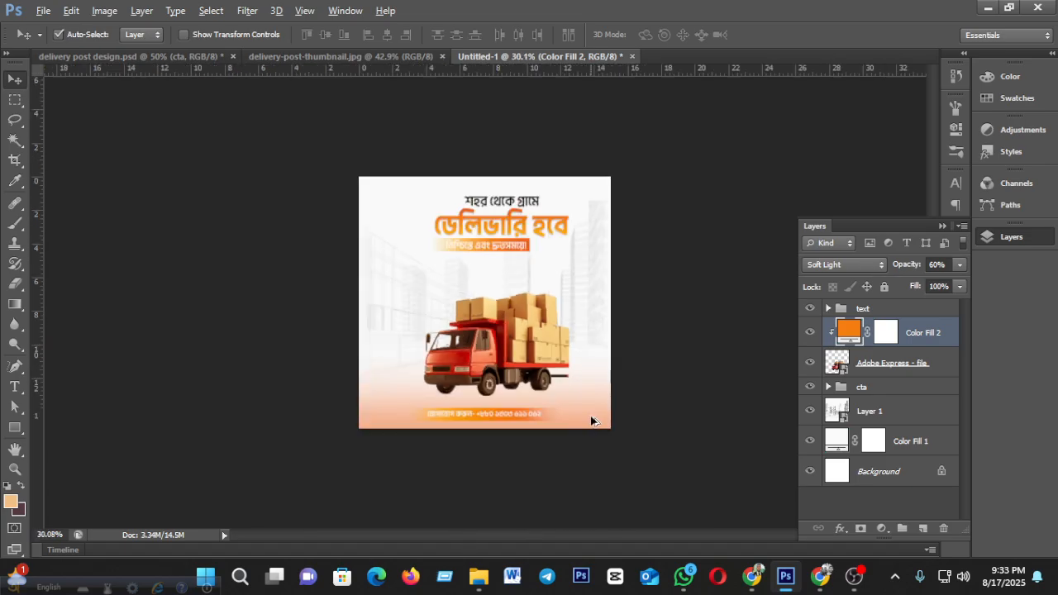
scroll(571, 431, "up", 1)
key("alt")
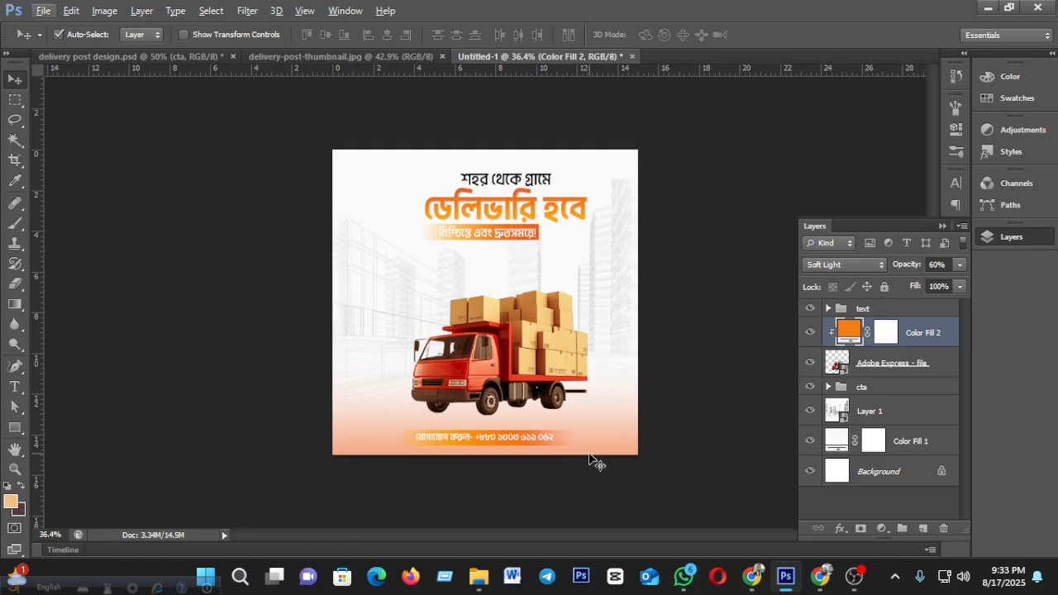
key("alt")
scroll(468, 362, "up", 1)
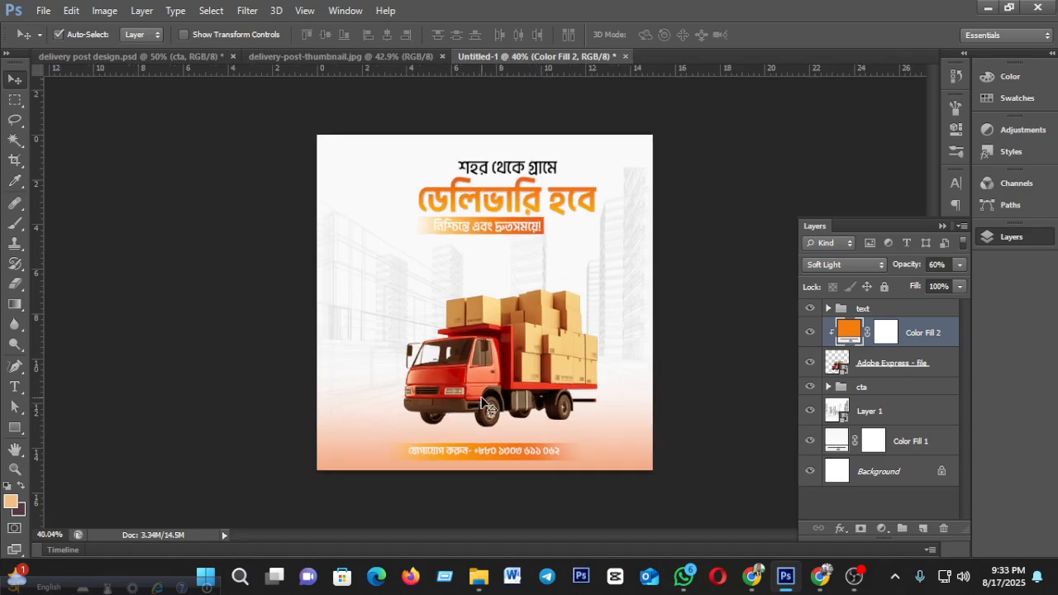
Step: Add a Color Overlay effect to the bottom gradient layer inside the cta group
left_click(622, 468)
scroll(893, 488, "down", 1)
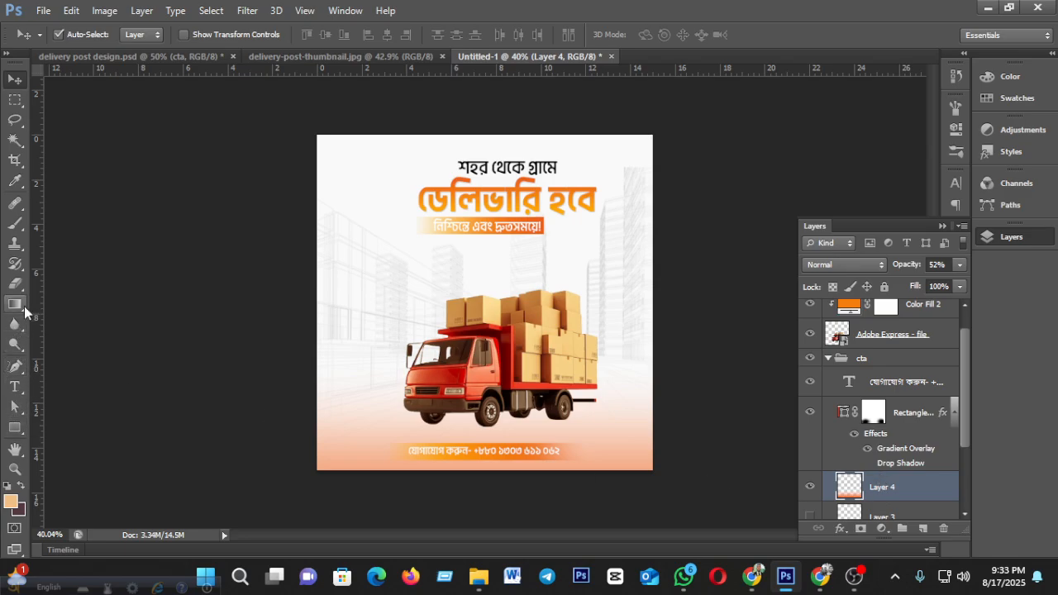
left_click(15, 305)
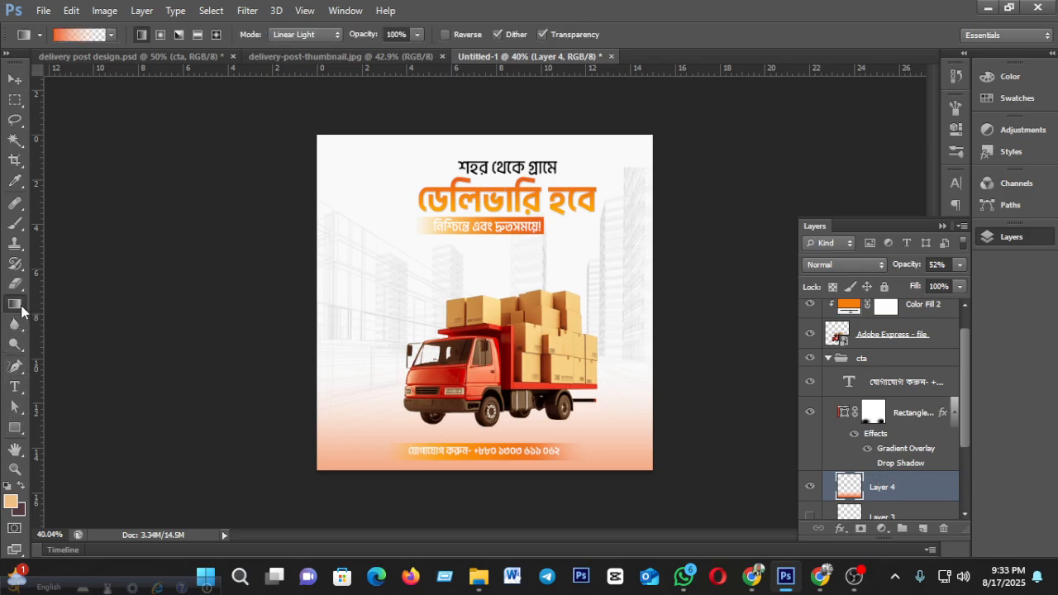
right_click(907, 488)
left_click(633, 78)
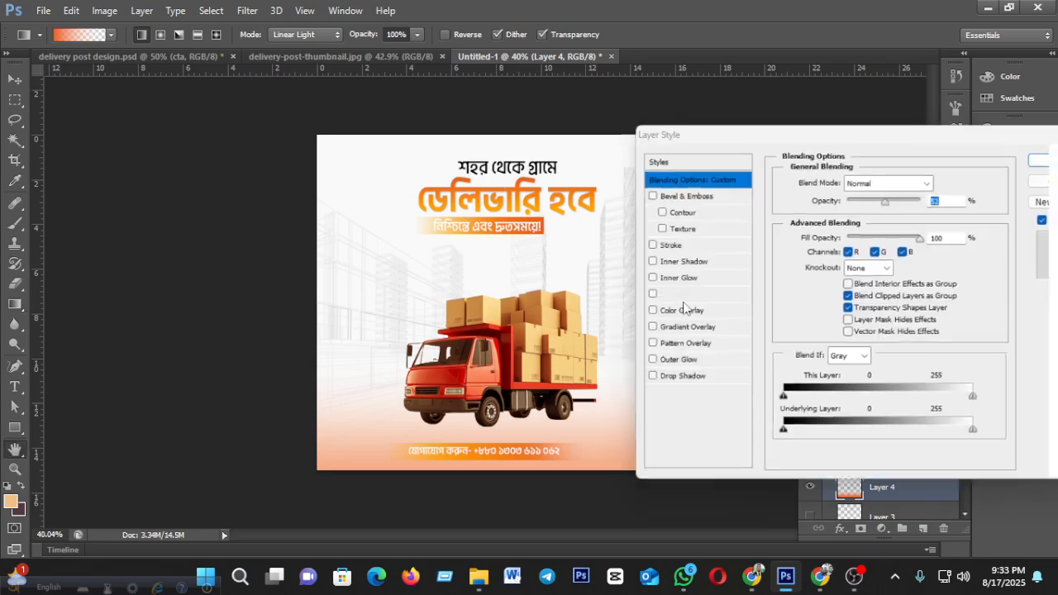
left_click(659, 313)
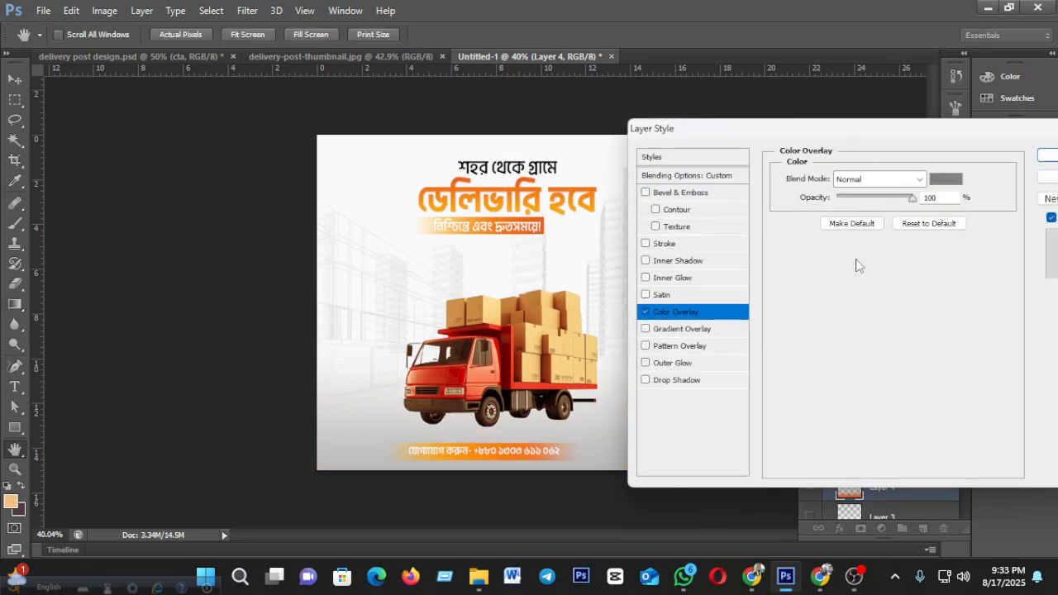
Step: Set the bottom gradient's overlay color to #f5830d, sampled from the orange headline, and apply the layer style
left_click(946, 179)
left_click(539, 200)
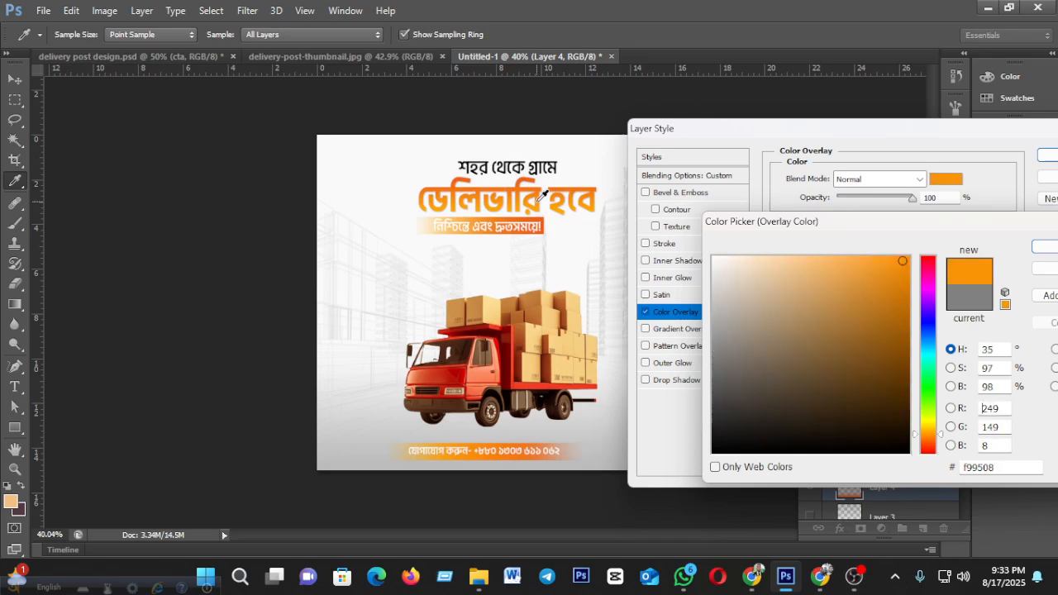
left_click(543, 193)
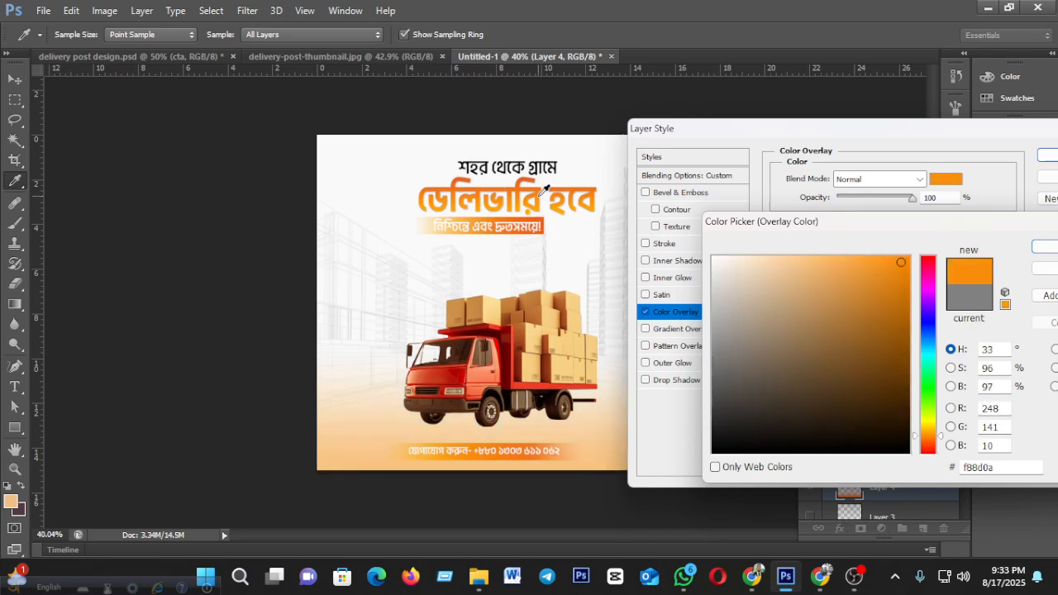
left_click(543, 193)
left_click(542, 194)
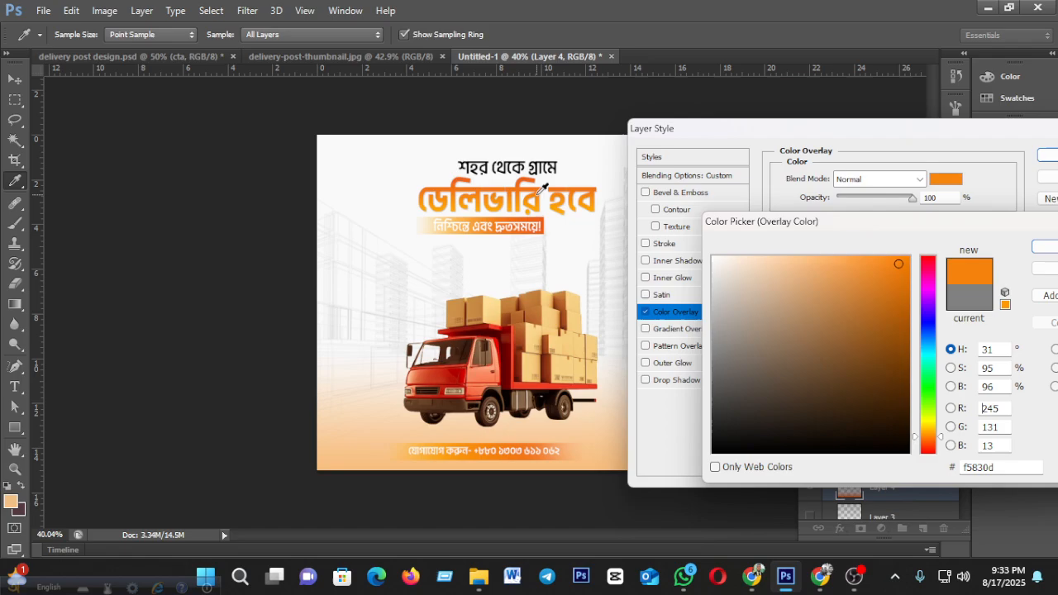
left_click(1044, 247)
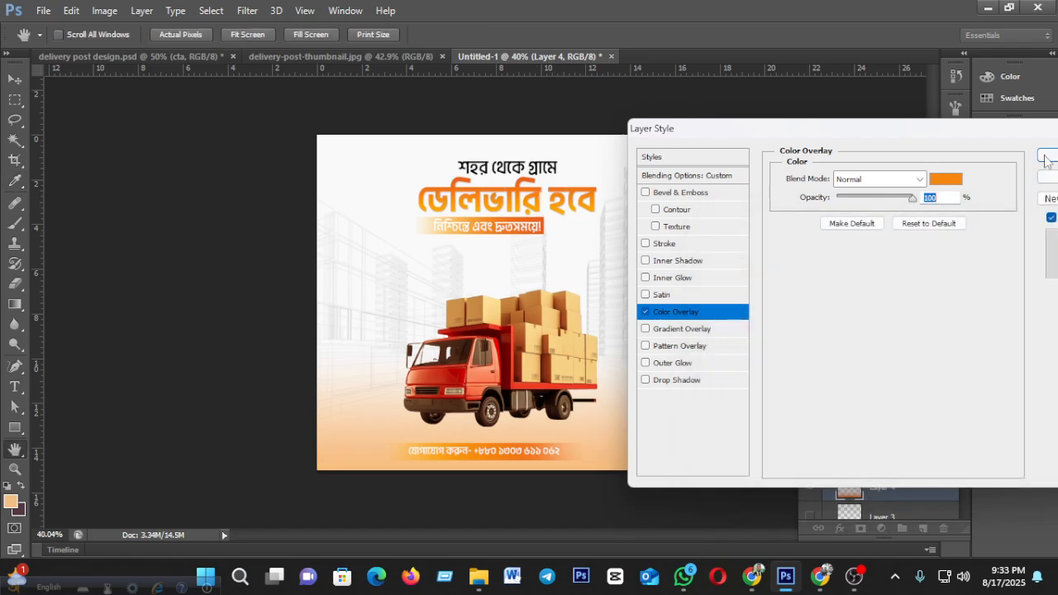
left_click(1046, 156)
Step: Shorten the bottom orange gradient by lowering its upper edge, keeping its base at the poster's bottom edge
scroll(614, 399, "down", 1)
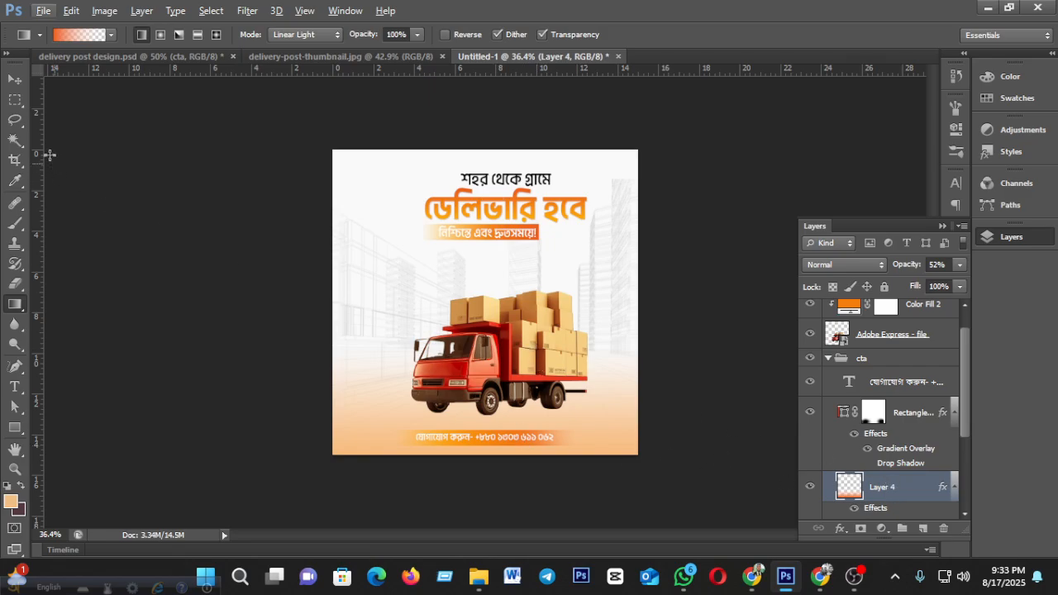
left_click(14, 79)
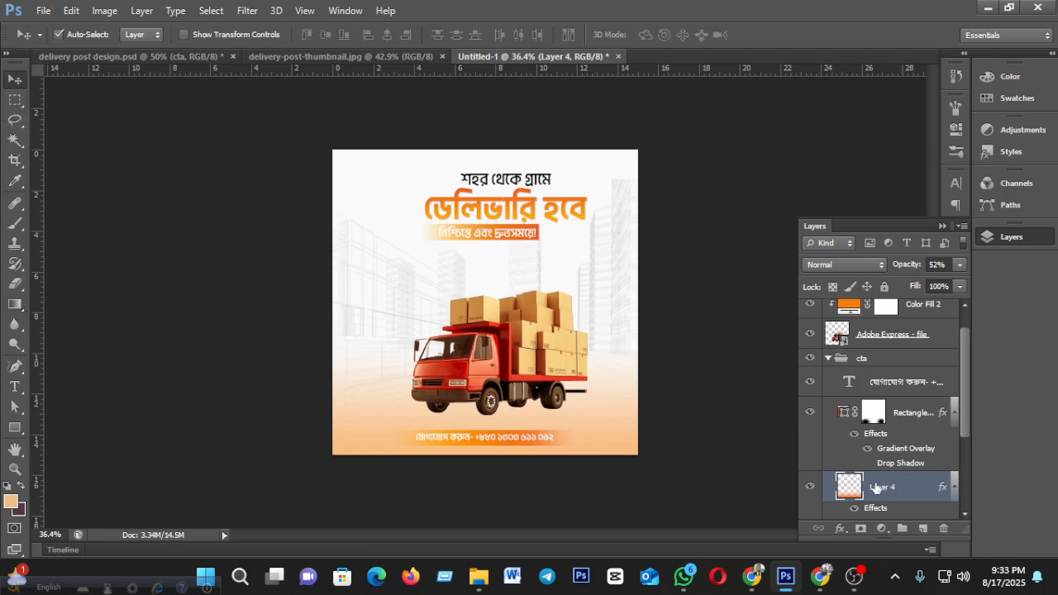
key("ctrl+t")
left_click_drag(485, 349, 485, 383)
left_click(779, 35)
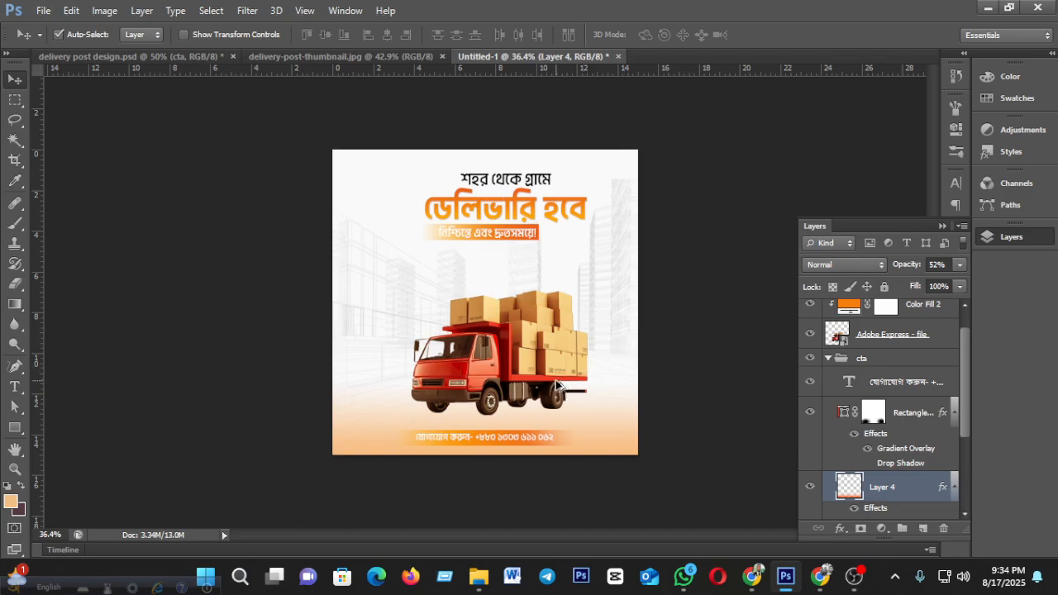
scroll(556, 384, "up", 2)
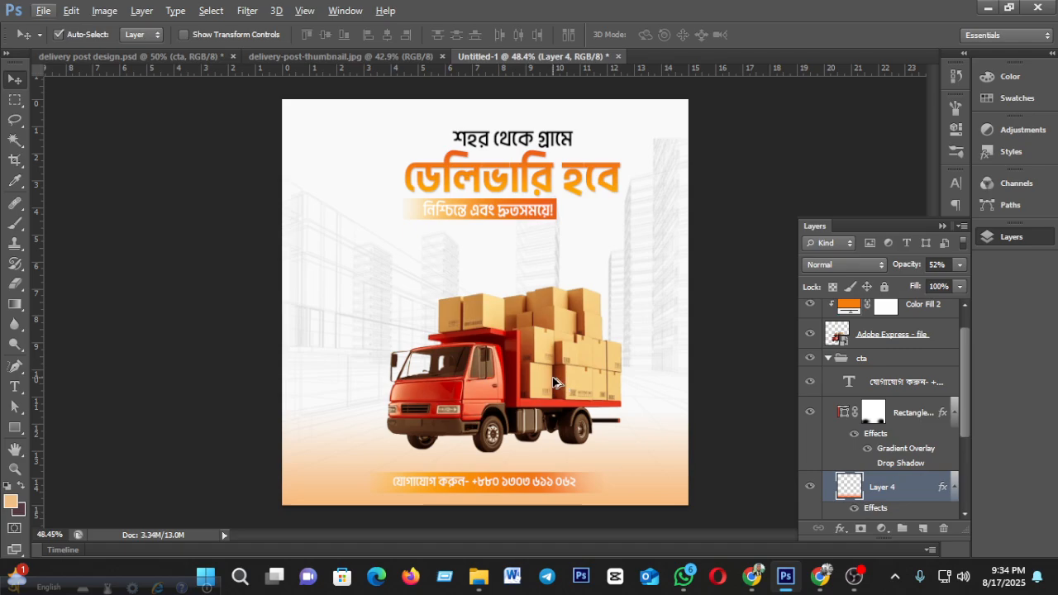
Step: Create a new layer between the truck and the cta group, and set the Brush's foreground color to black (#000000)
left_click(829, 362)
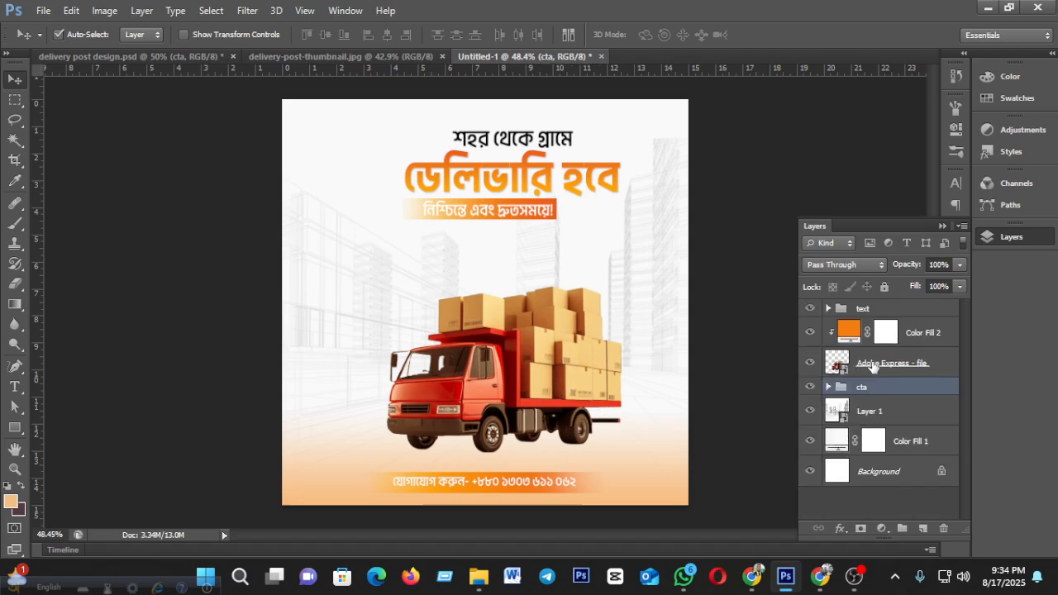
left_click(924, 529)
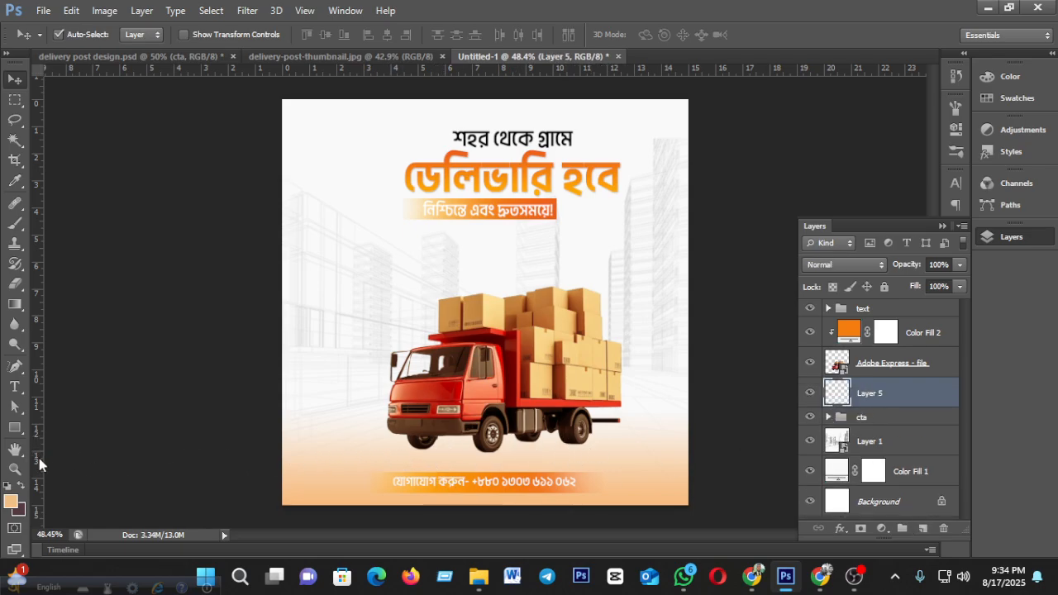
key("b")
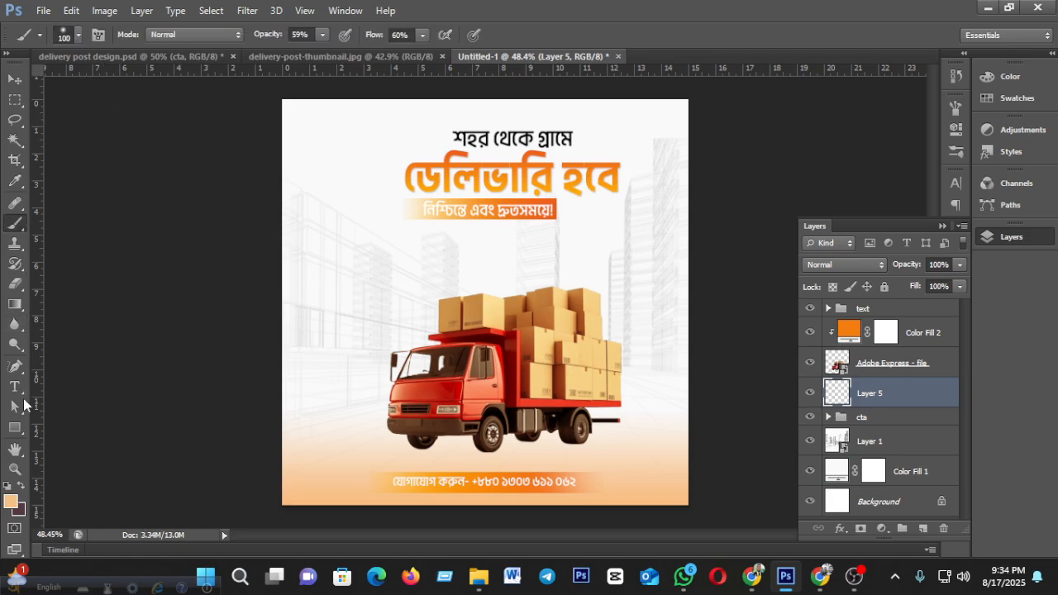
left_click(10, 502)
left_click_drag(755, 397, 687, 507)
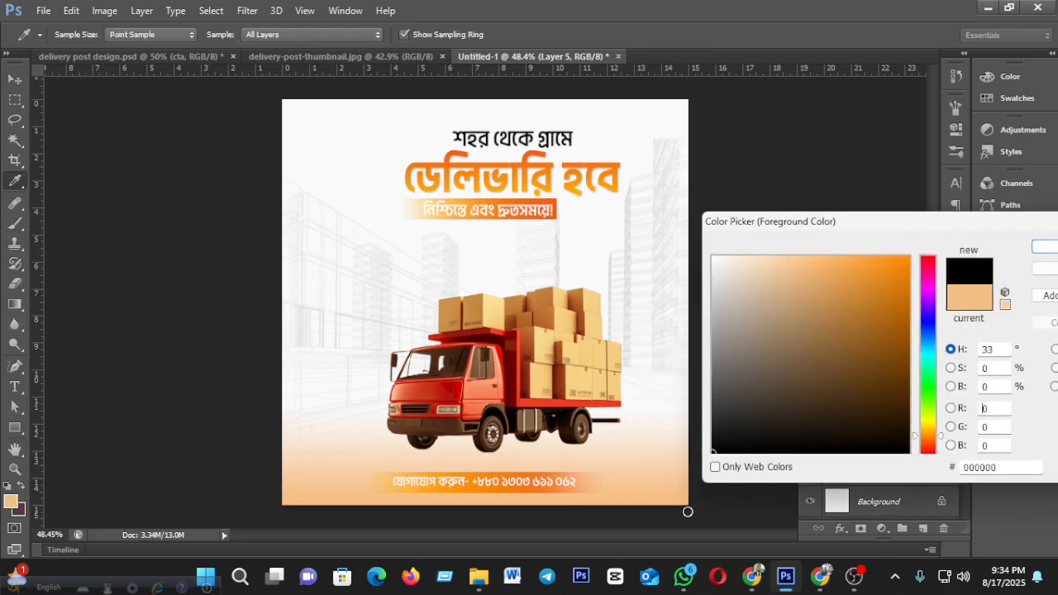
left_click(1046, 247)
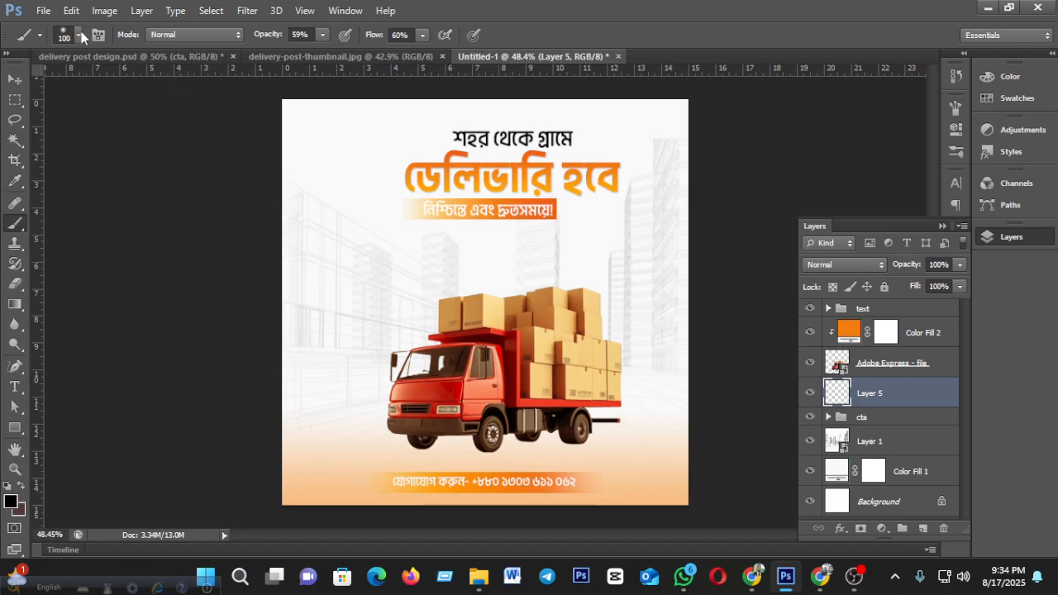
Step: Configure the soft round brush to 298 px with 100% opacity and 100% flow
left_click(79, 35)
left_click_drag(108, 85, 144, 84)
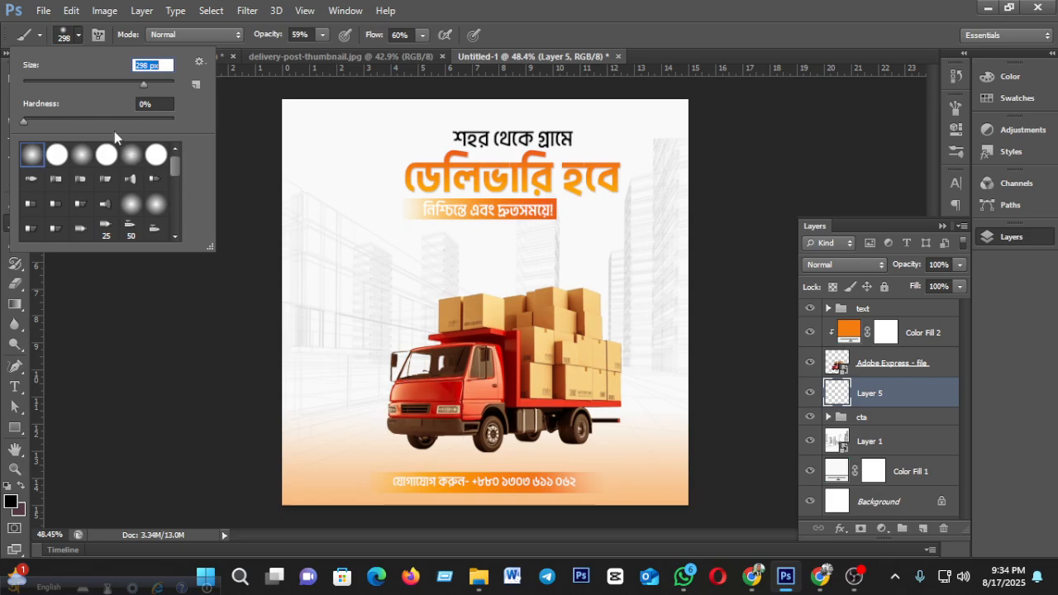
left_click(79, 35)
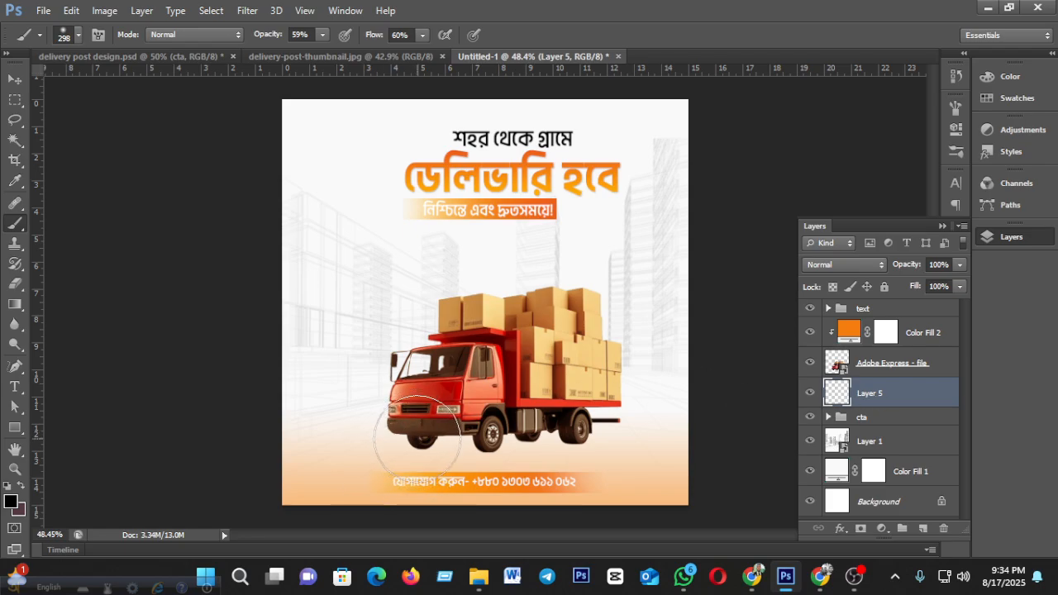
left_click(323, 35)
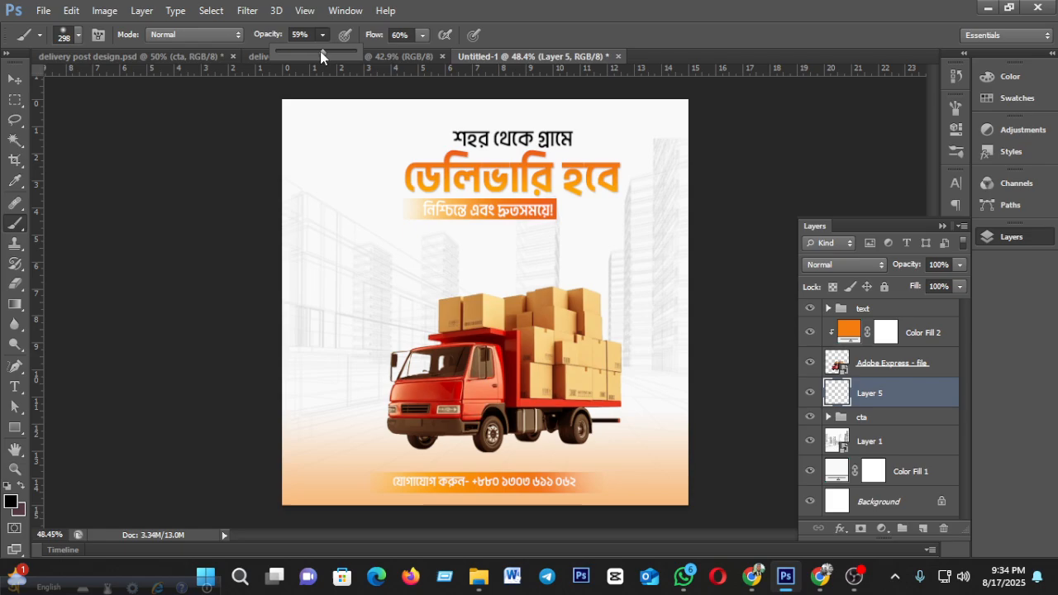
left_click(422, 34)
left_click_drag(430, 52, 457, 52)
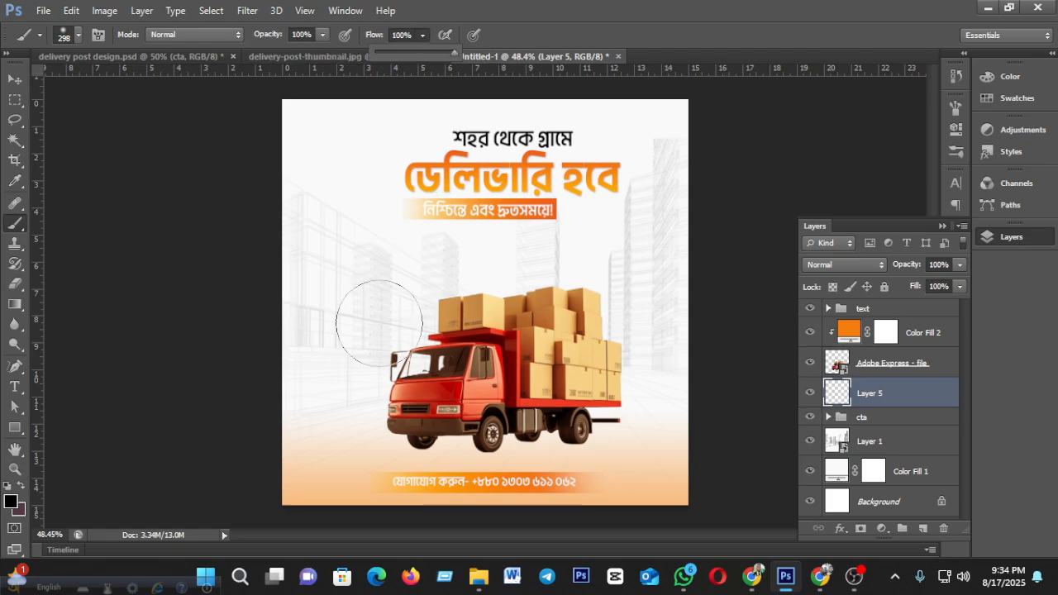
Step: Paint one soft black dab above and left of the truck's cab and squash it vertically into a flat ellipse
left_click(364, 286)
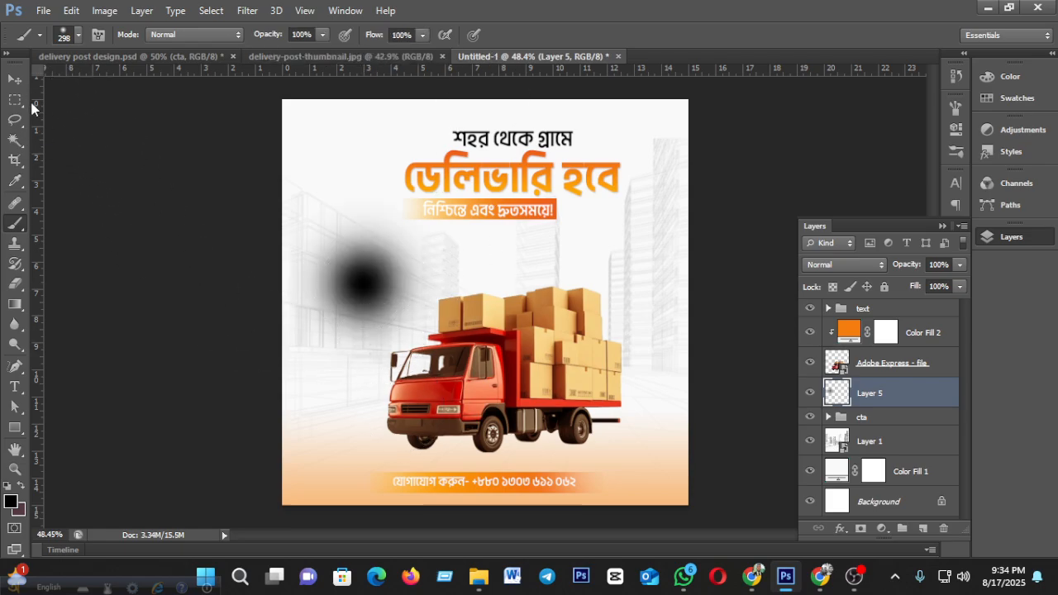
left_click(14, 80)
key("ctrl+t")
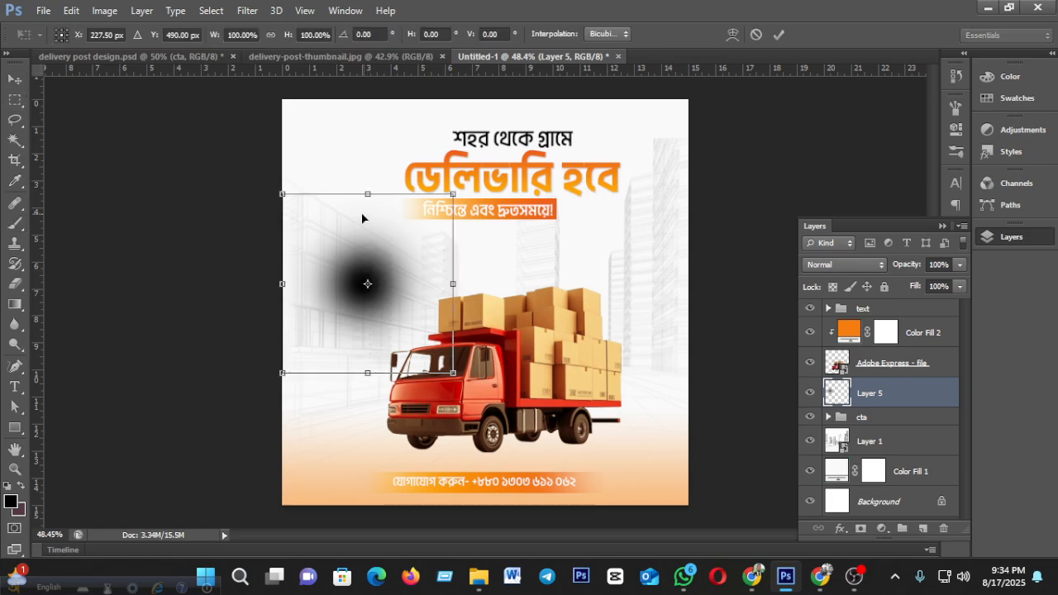
left_click_drag(368, 190, 368, 336)
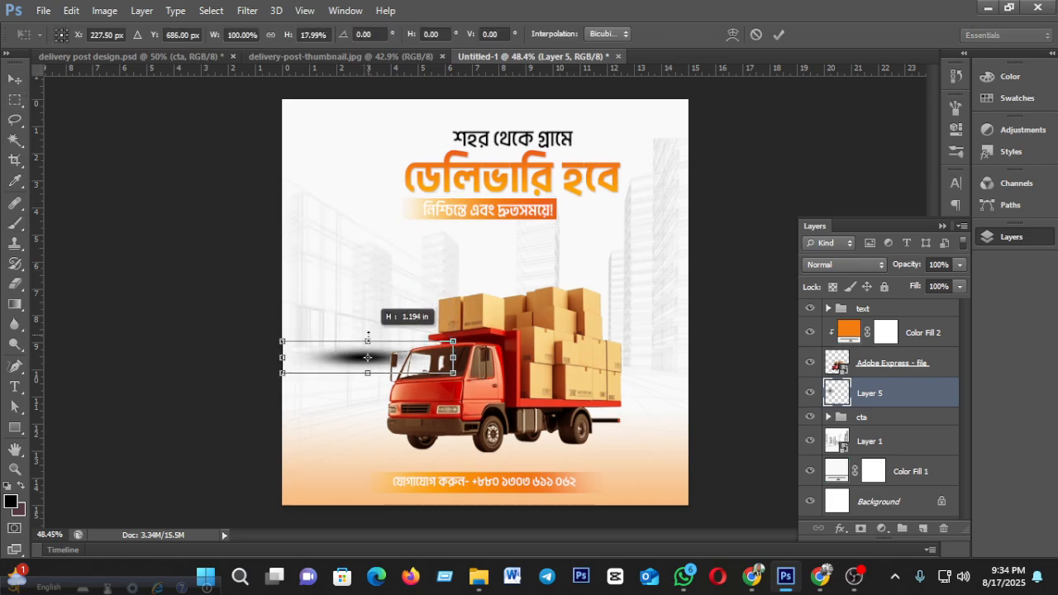
Step: Scale the black ellipse to about 84% width and 15% height and place it beneath the truck's left front wheel as a shadow
left_click_drag(398, 369, 469, 448)
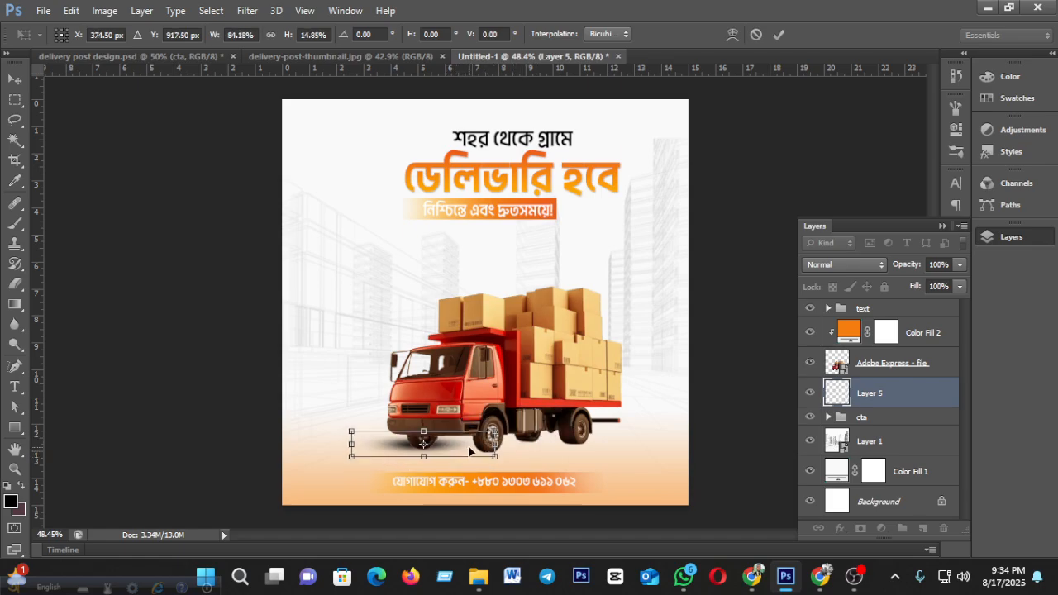
key("Down")
key("Down")
key("Down")
key("Down")
key("Down")
key("Down")
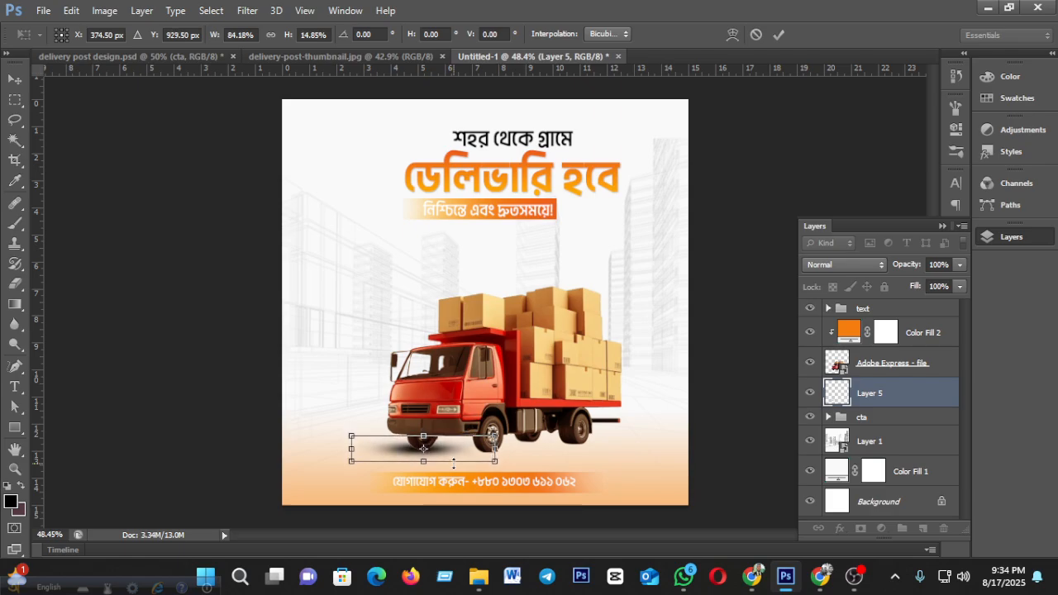
key("Down")
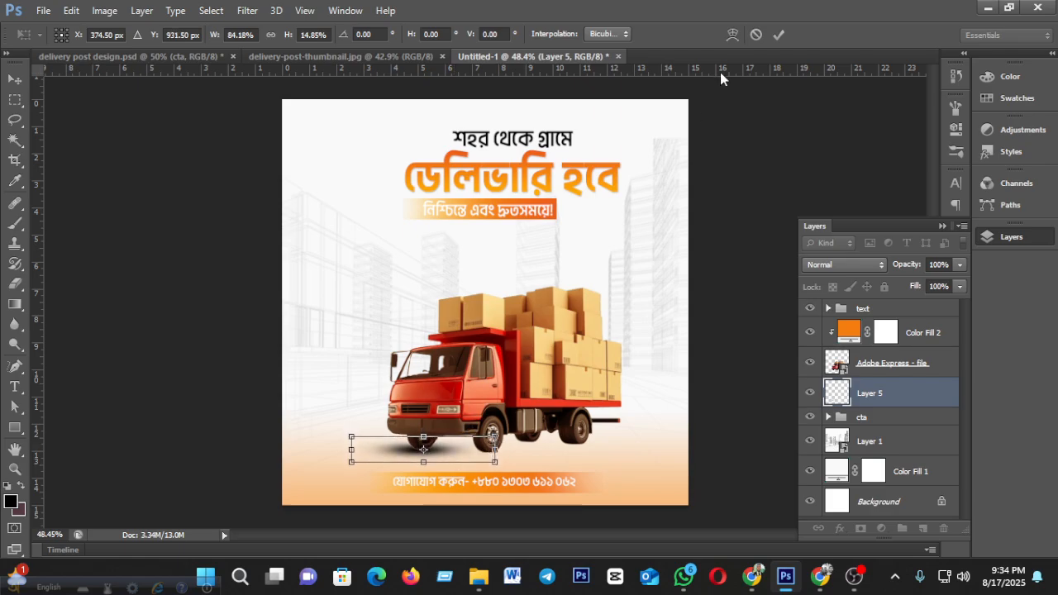
left_click(778, 34)
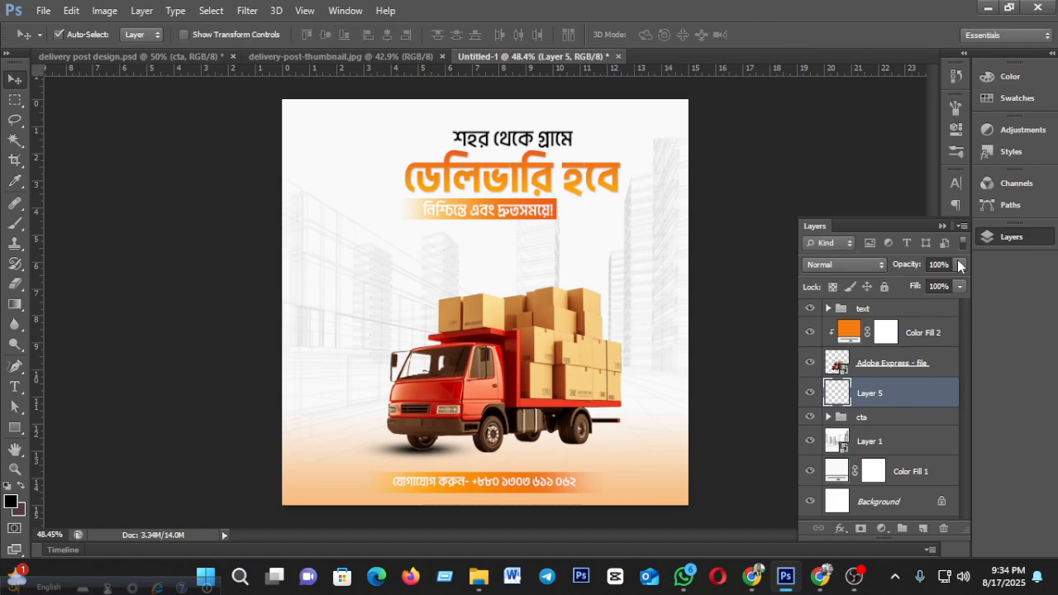
Step: Reduce the wheel shadow's opacity to 61% and place a copy of it beneath the other front wheel
left_click_drag(959, 260, 930, 282)
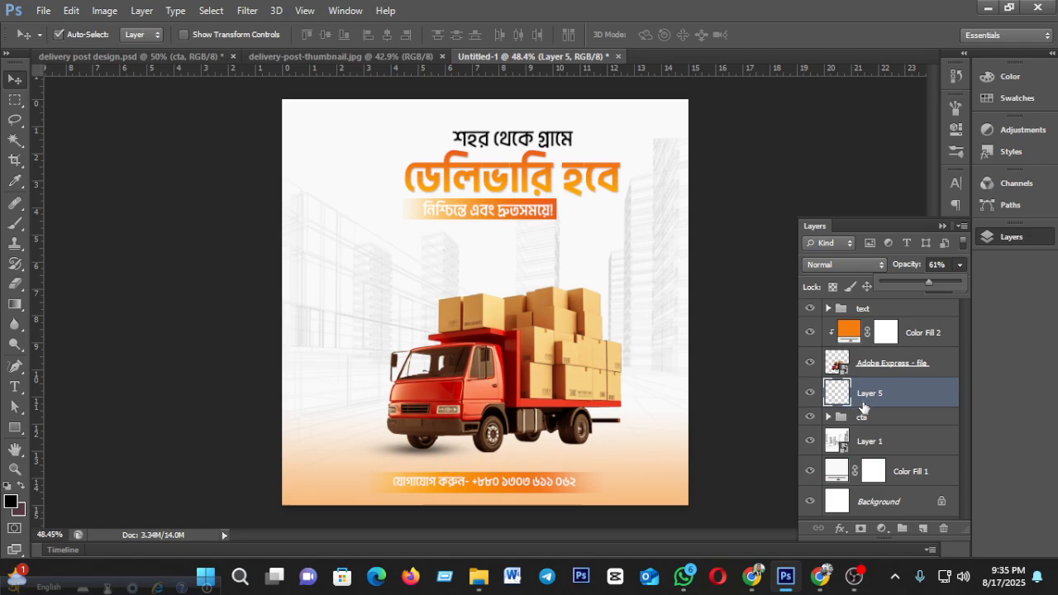
left_click_drag(536, 464, 518, 450)
key("ctrl+t")
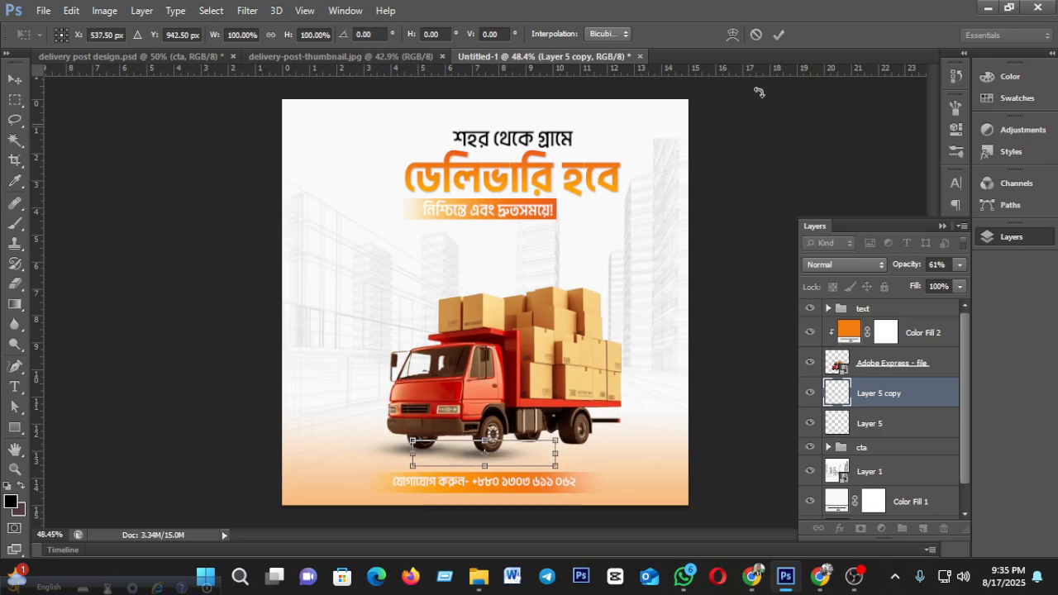
left_click(779, 35)
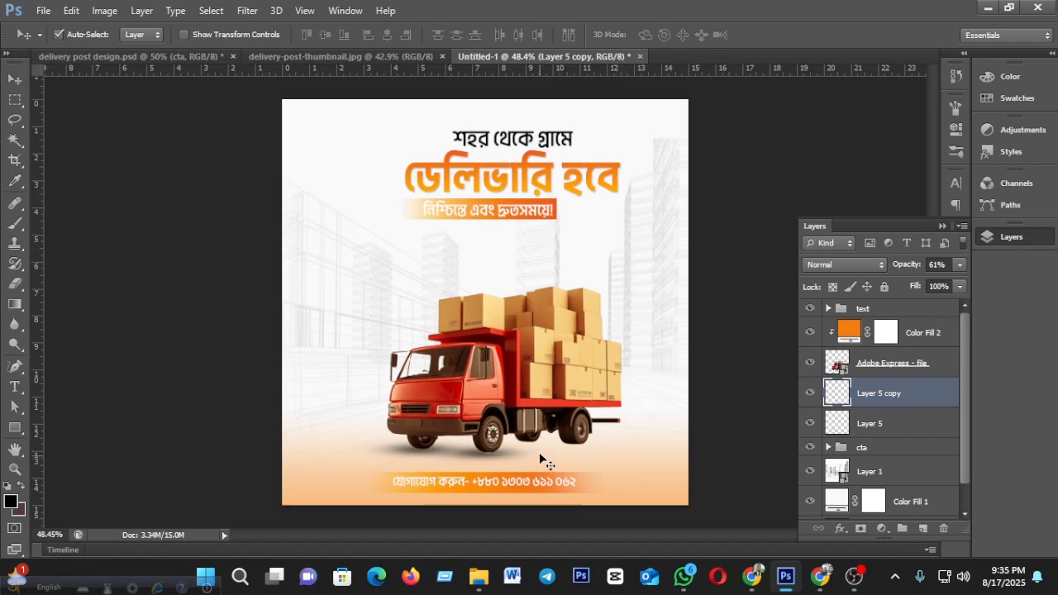
key("ctrl+t")
left_click(777, 37)
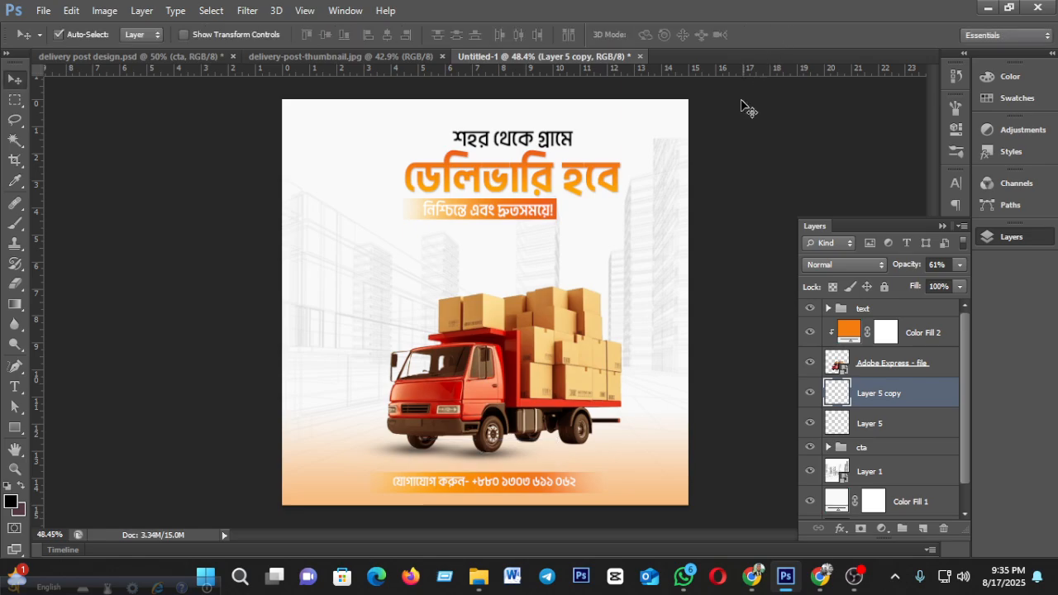
Step: Duplicate the second front wheel's shadow and position the copy beneath the truck's outer rear wheel
key("ctrl+j")
key("ctrl+t")
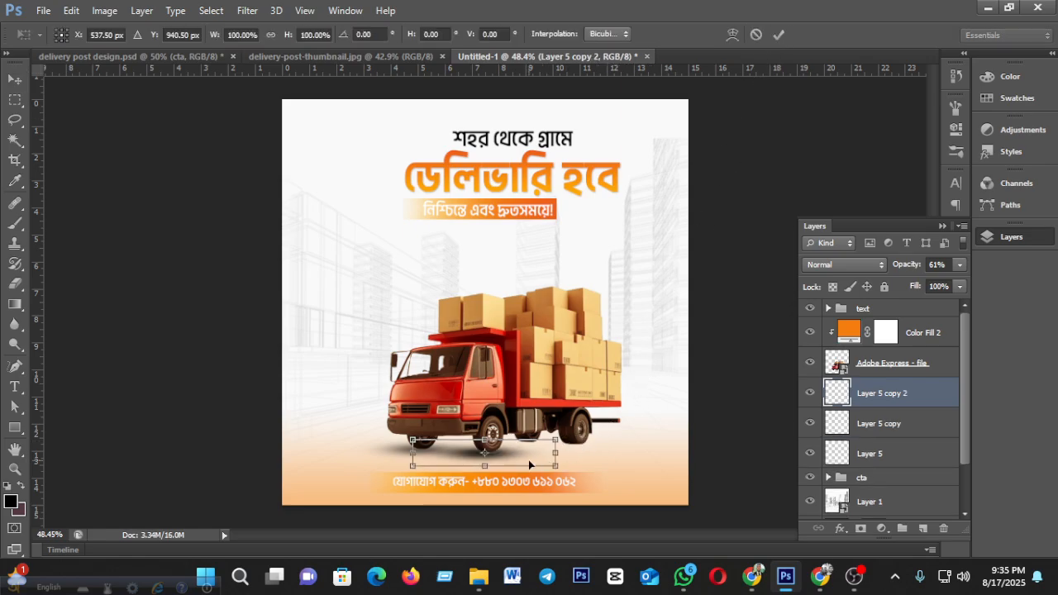
left_click_drag(529, 460, 612, 454)
left_click(779, 34)
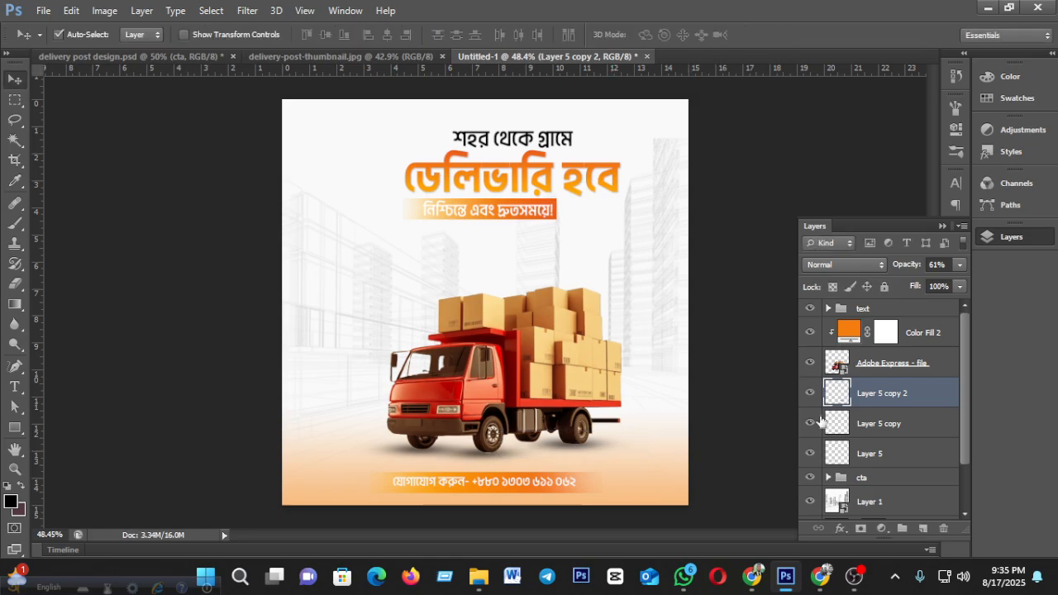
Step: Duplicate the outer rear wheel's shadow and position the copy beneath the truck's inner rear wheel
key("ctrl+j")
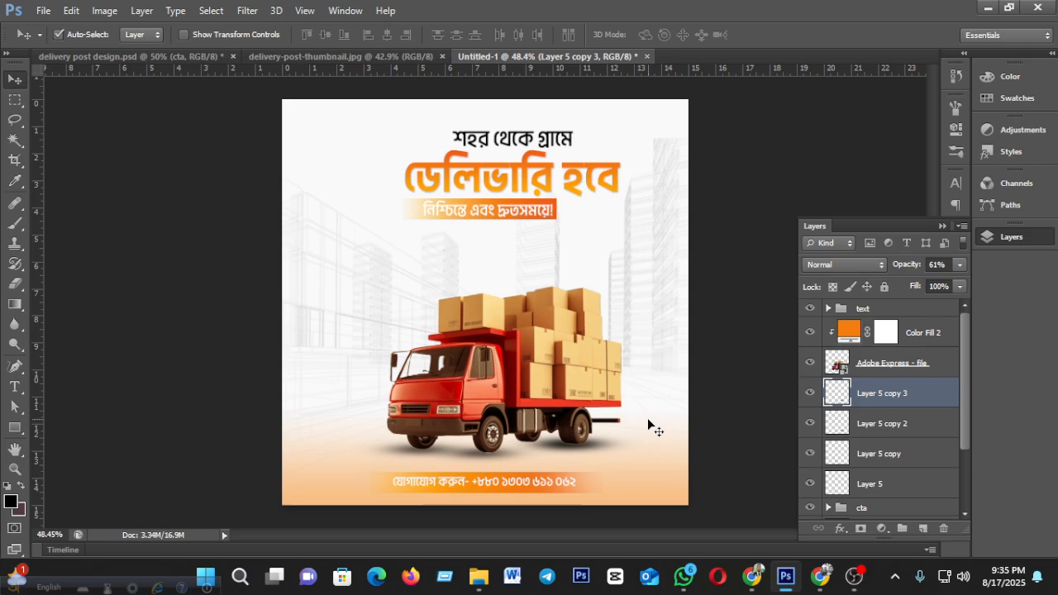
key("ctrl+t")
left_click_drag(597, 445, 562, 446)
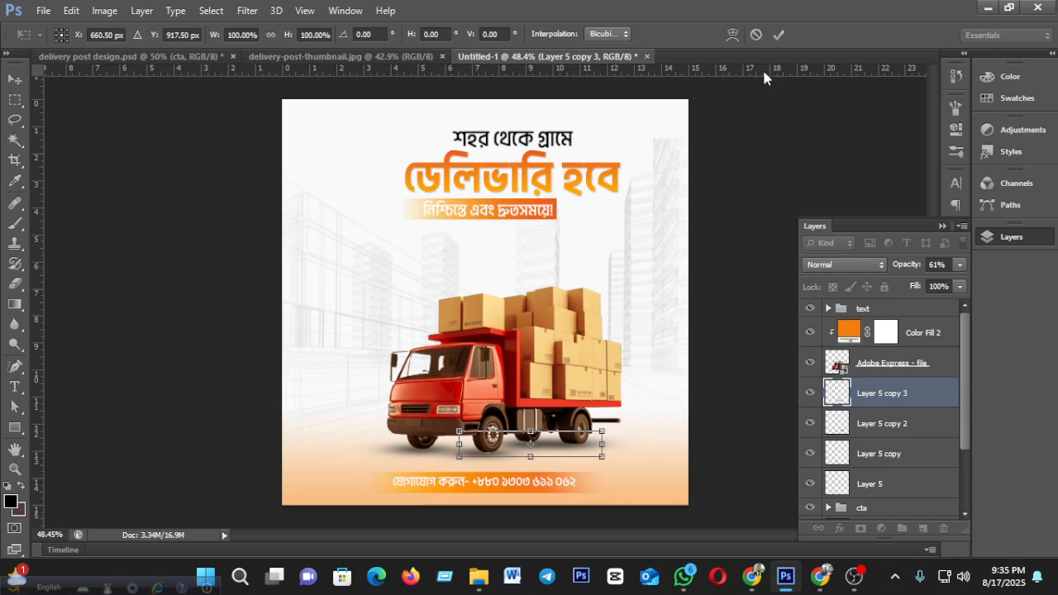
left_click(779, 34)
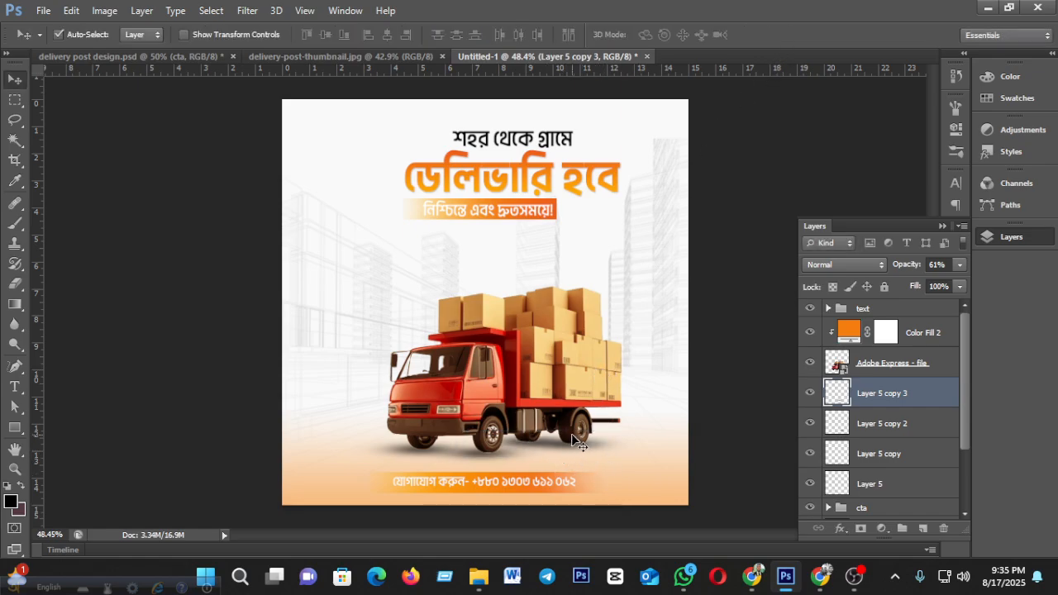
scroll(571, 433, "up", 3)
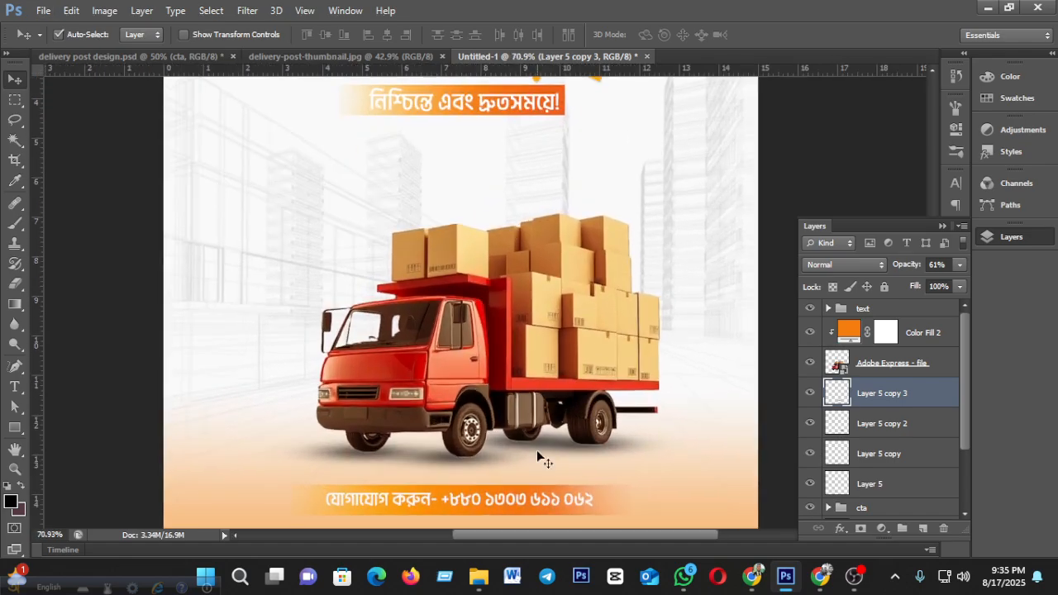
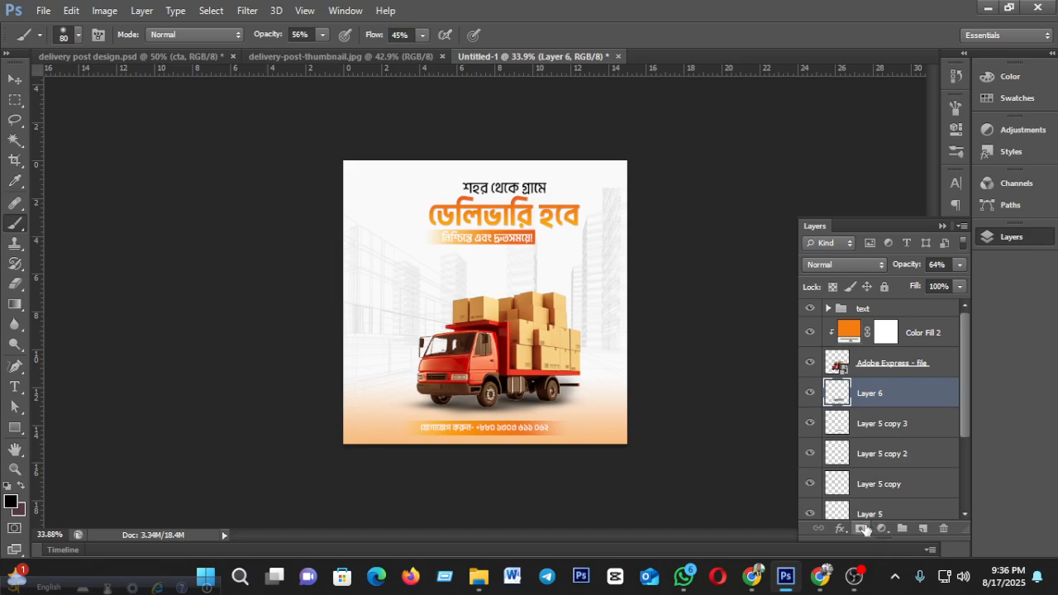
Step: Add a layer mask to the Layer 6 shadow and lightly mask it out with the Eraser around the truck's rear bar
left_click(862, 529)
left_click(15, 284)
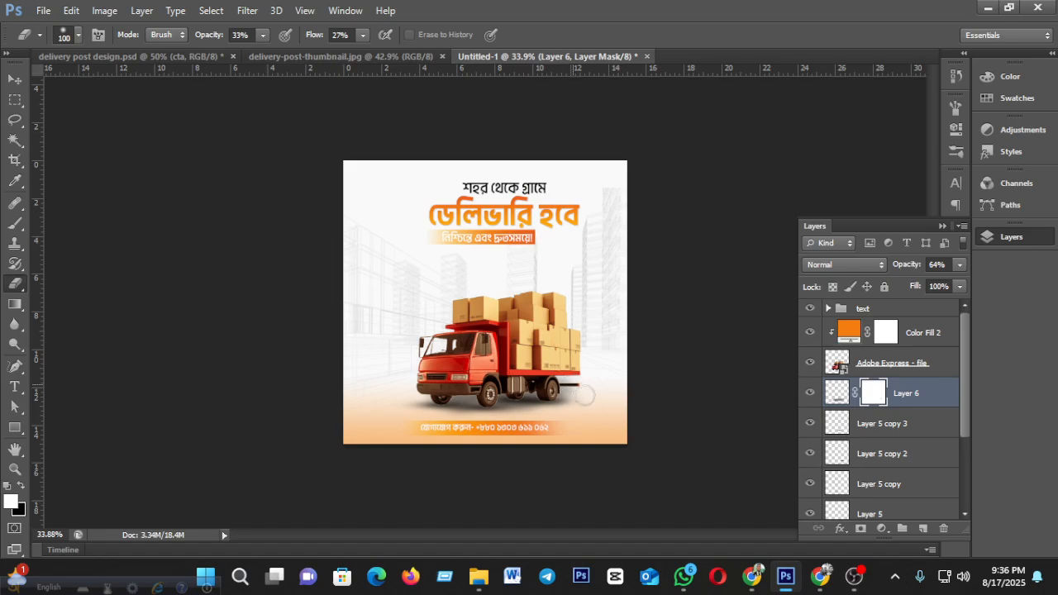
left_click(20, 485)
scroll(570, 384, "up", 3)
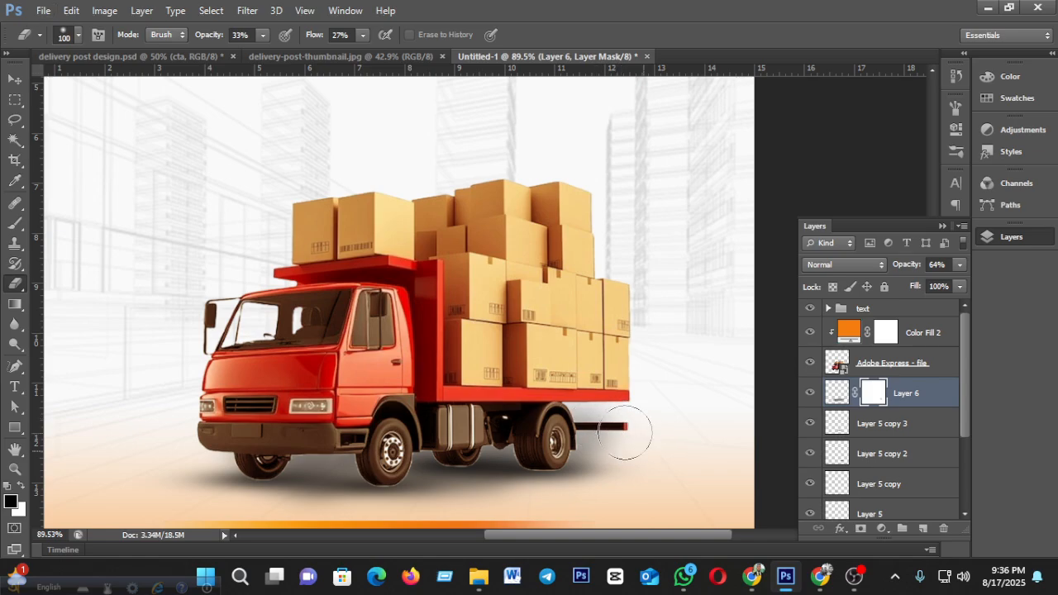
scroll(662, 464, "down", 4)
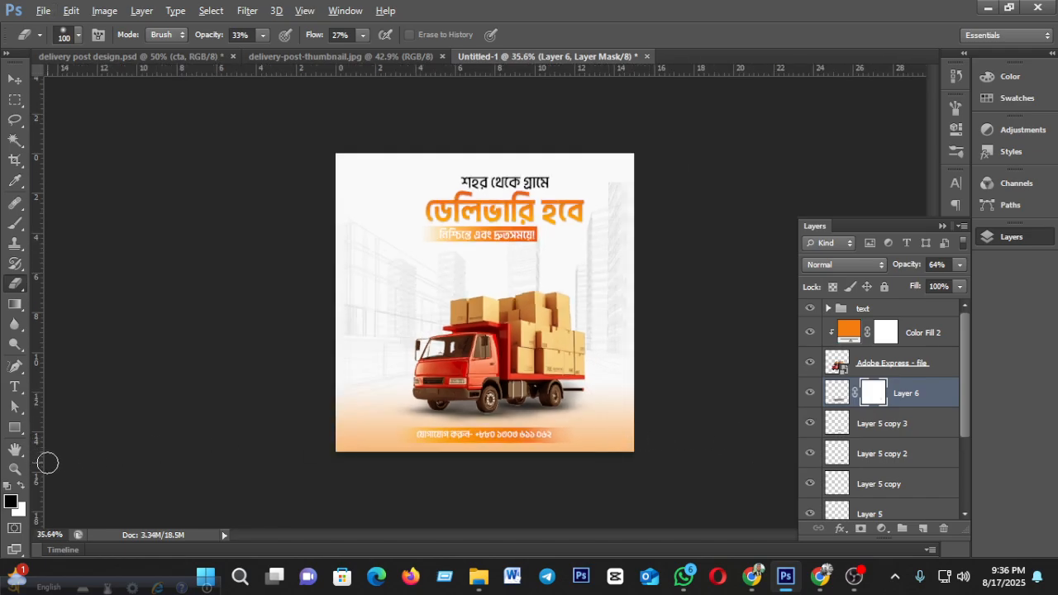
left_click(25, 491)
scroll(641, 438, "up", 4)
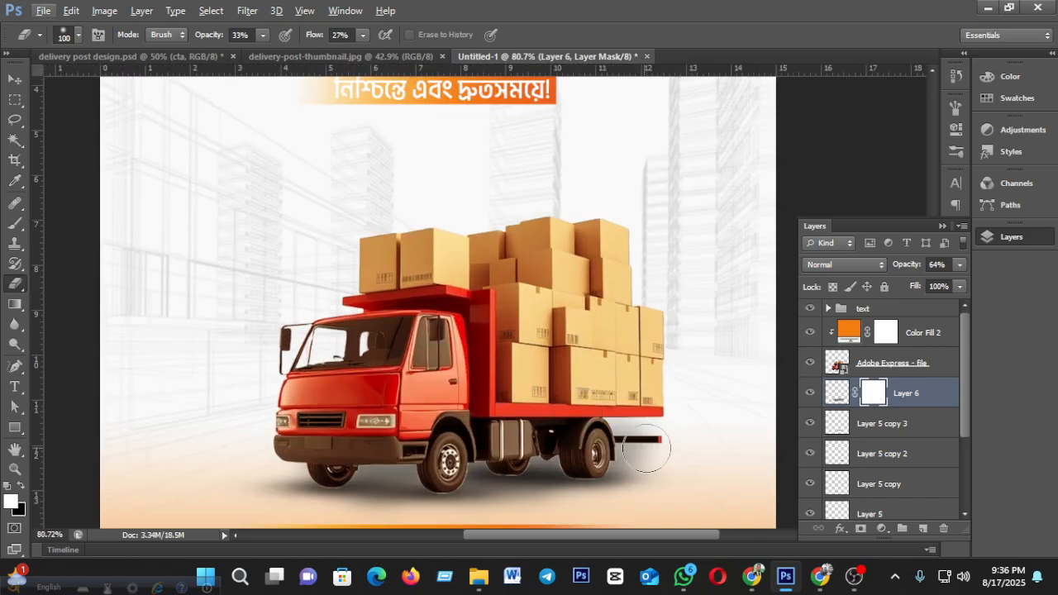
mouse_move(643, 437)
left_mouse_down()
mouse_move(663, 454)
mouse_move(629, 421)
mouse_move(656, 444)
mouse_move(629, 430)
mouse_move(688, 447)
mouse_move(627, 429)
left_mouse_up()
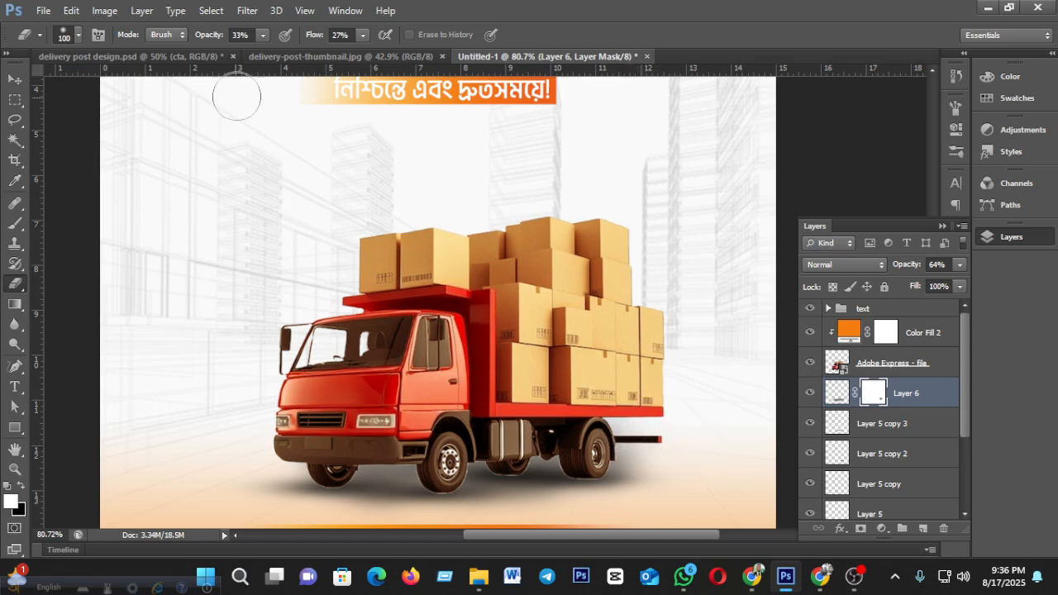
Step: Set the Eraser's flow and opacity to 100% and mask out the remaining Layer 6 shadow spill near the truck's rear bar
left_click(362, 35)
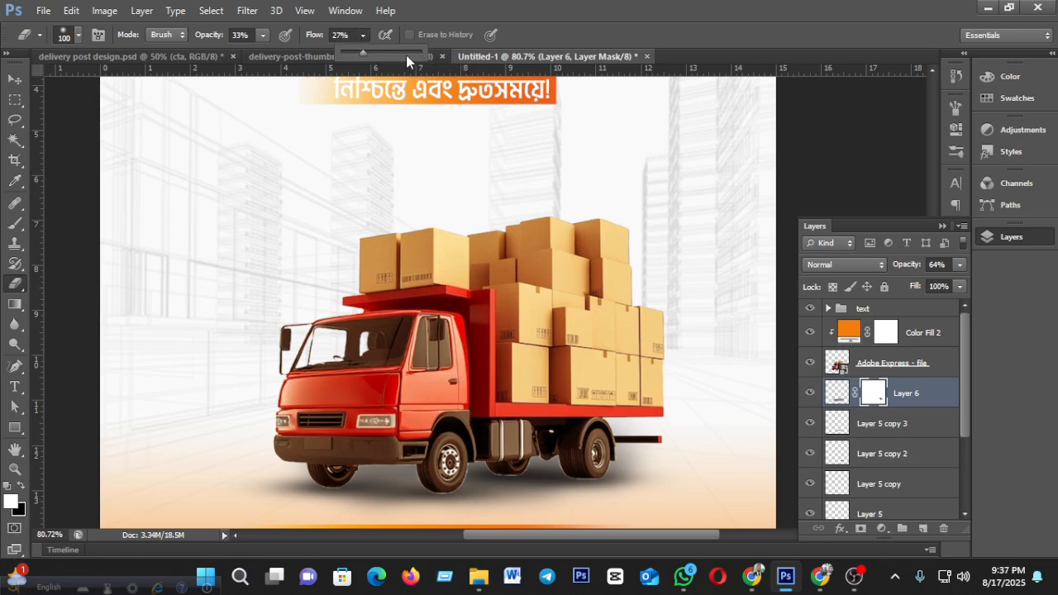
left_click(264, 36)
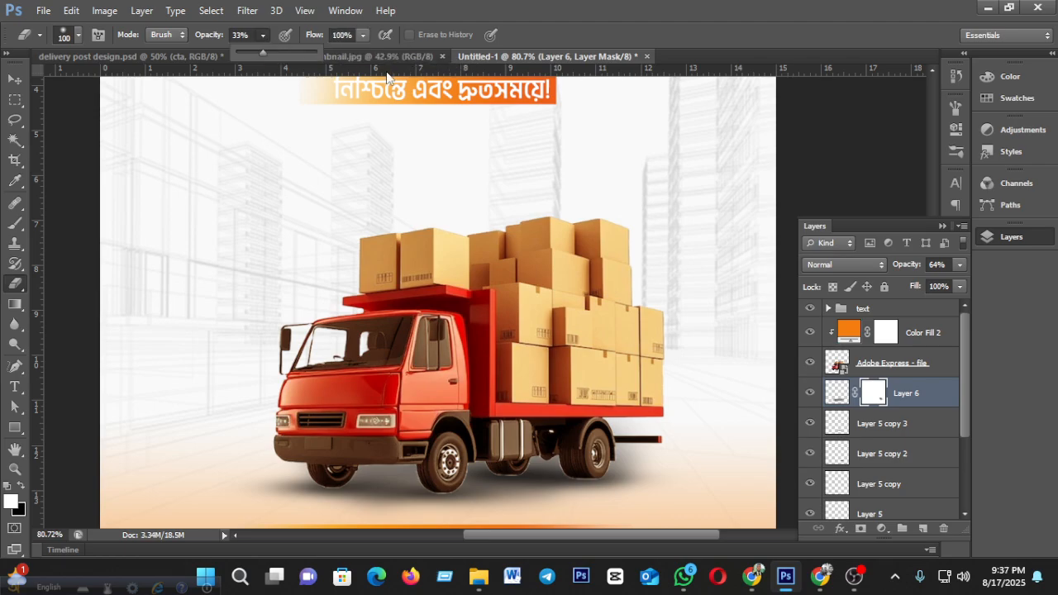
left_click(316, 53)
left_click(666, 446)
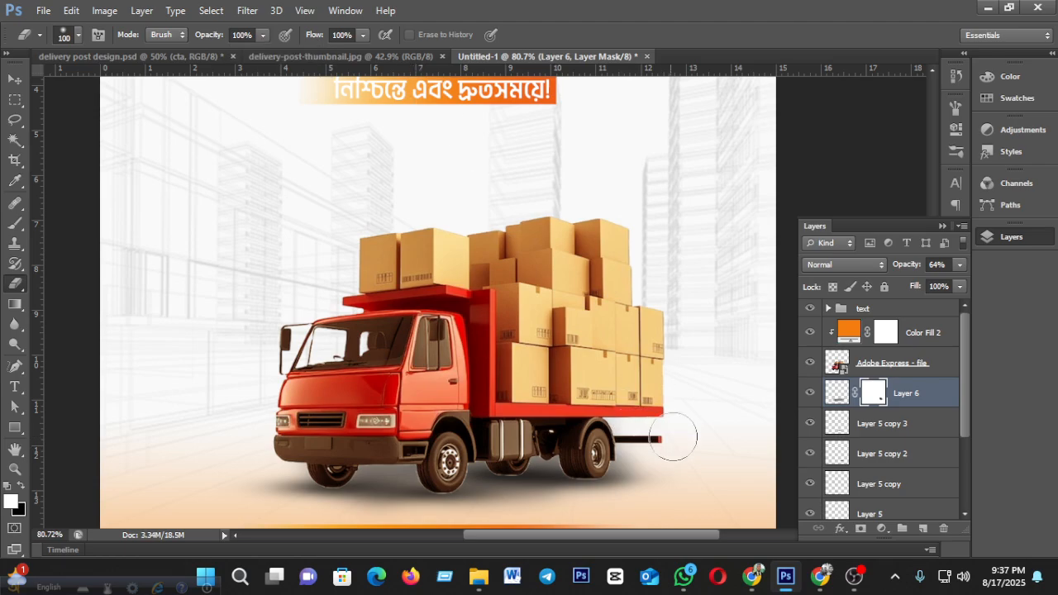
scroll(673, 438, "down", 4)
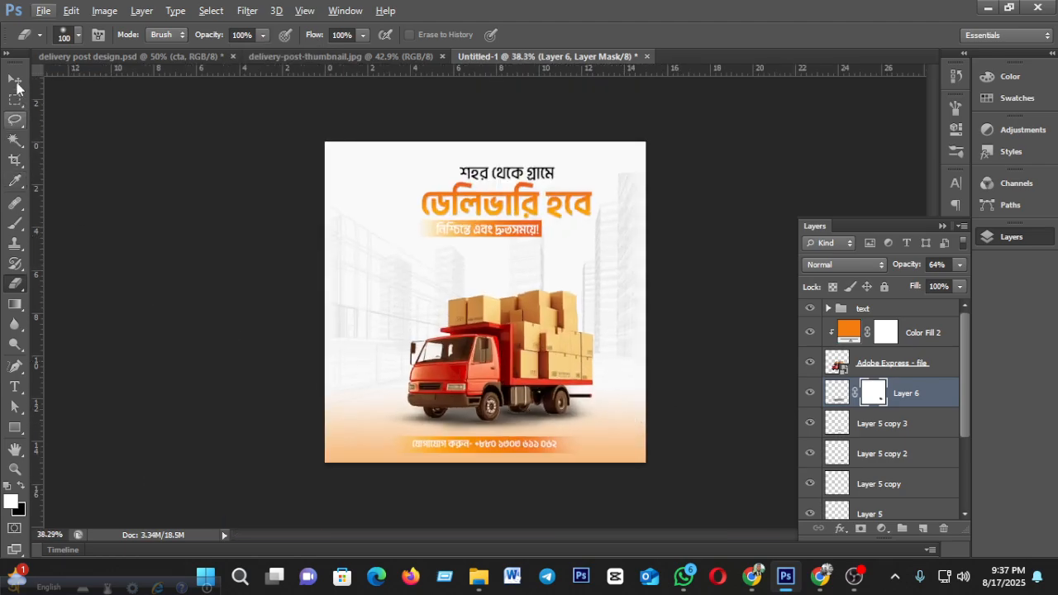
Step: Switch to delivery post design.psd with the Move tool active and make its logo group visible
left_click(15, 79)
scroll(626, 378, "up", 1)
scroll(616, 382, "down", 2)
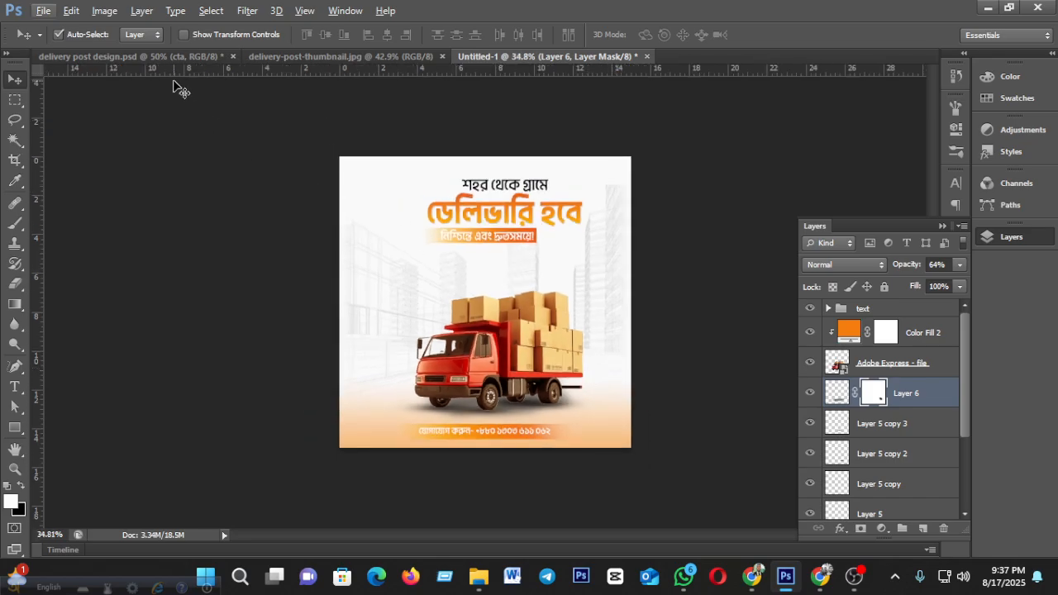
left_click(152, 60)
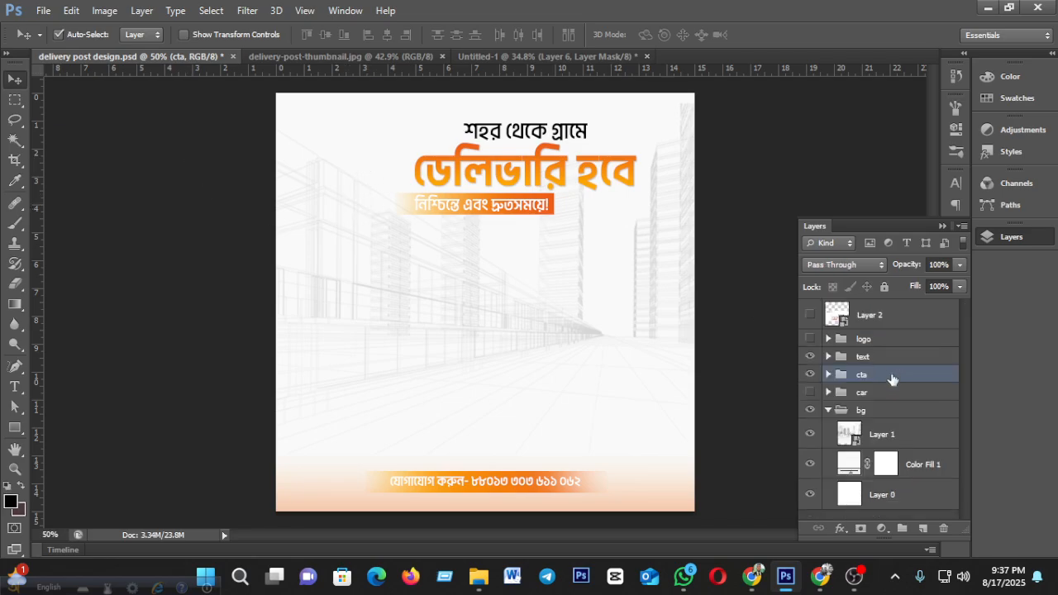
left_click(870, 341)
left_click(810, 339)
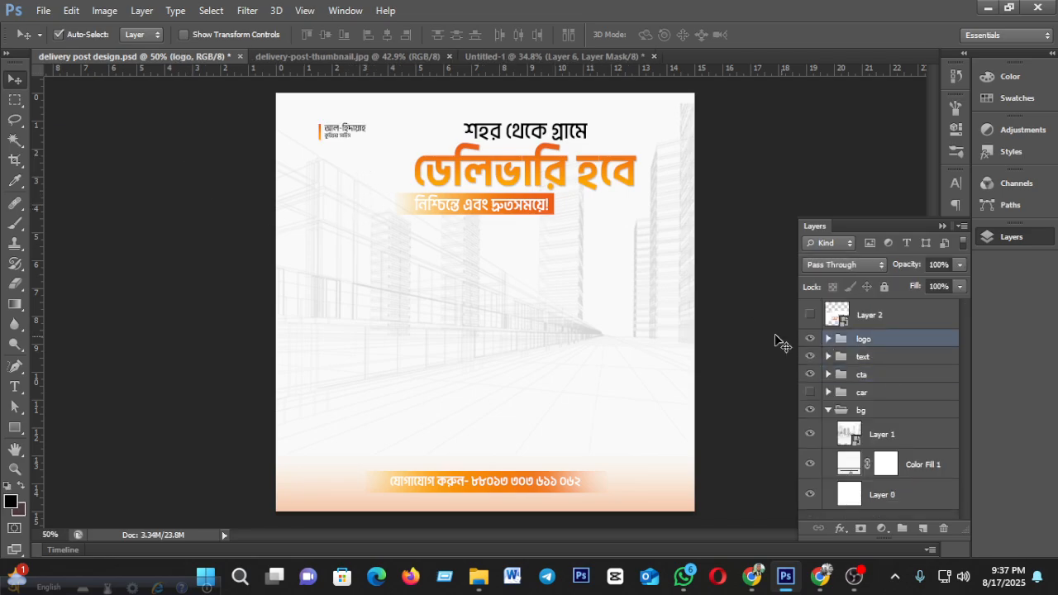
left_click_drag(352, 130, 382, 124)
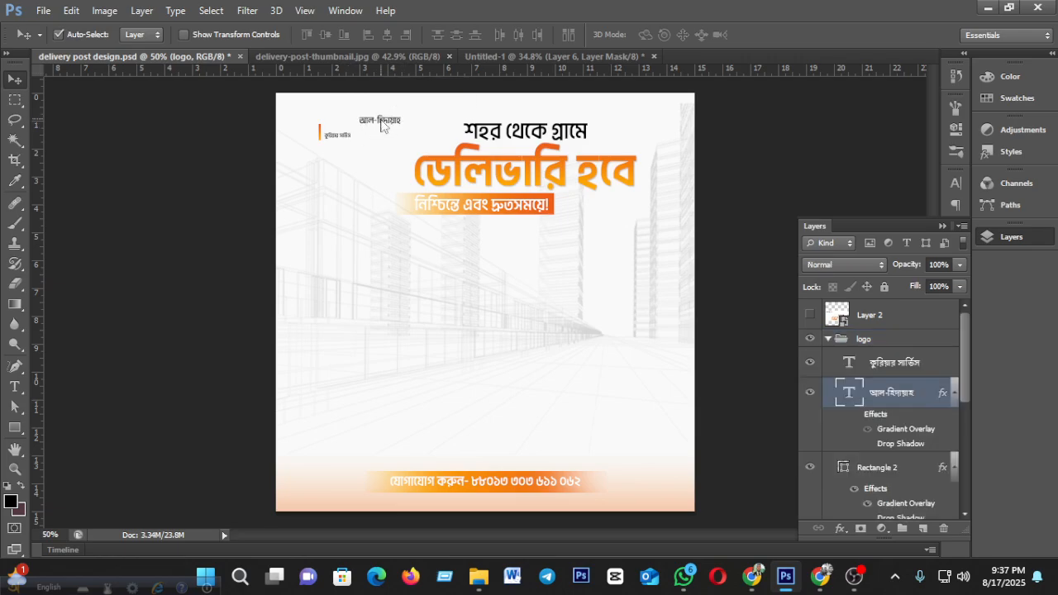
key("ctrl+z")
left_click(827, 340)
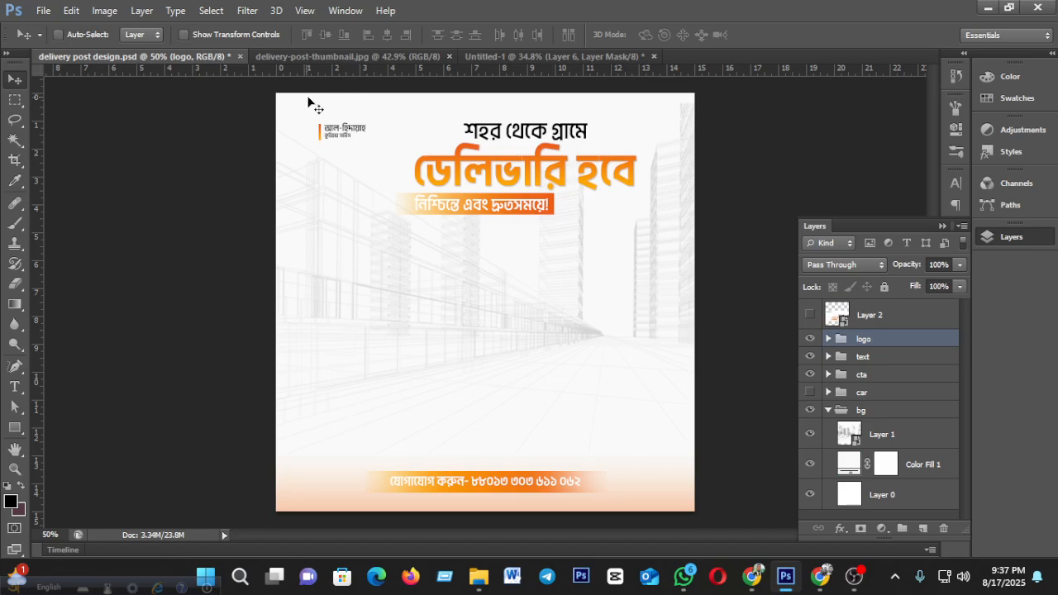
Step: Copy the whole logo group into the Untitled-1 post and place it in the upper-left corner, level with the first headline line
left_click_drag(337, 132, 380, 181)
scroll(427, 331, "up", 3)
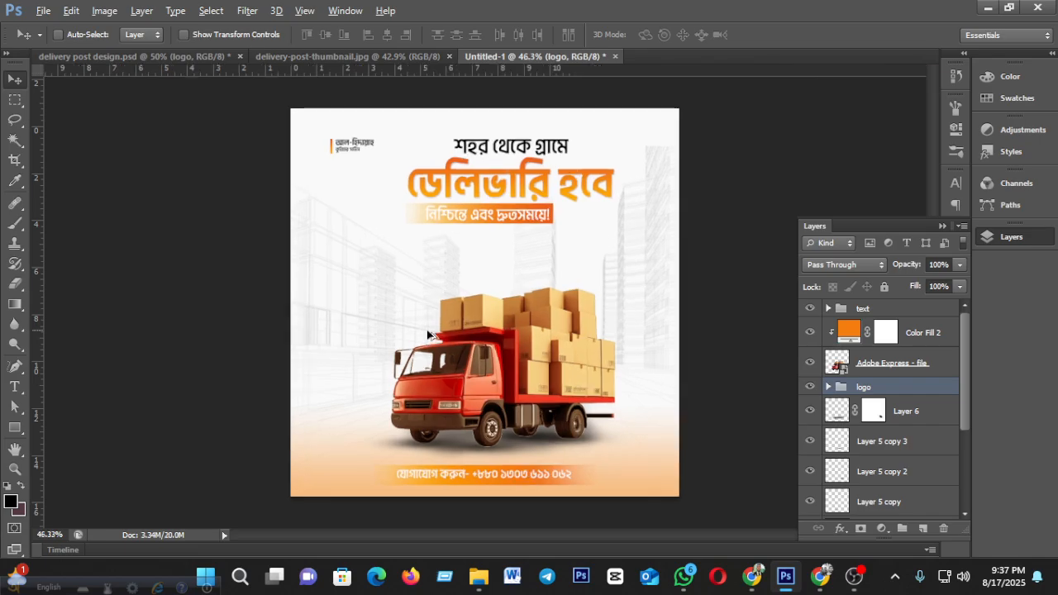
scroll(424, 338, "up", 3)
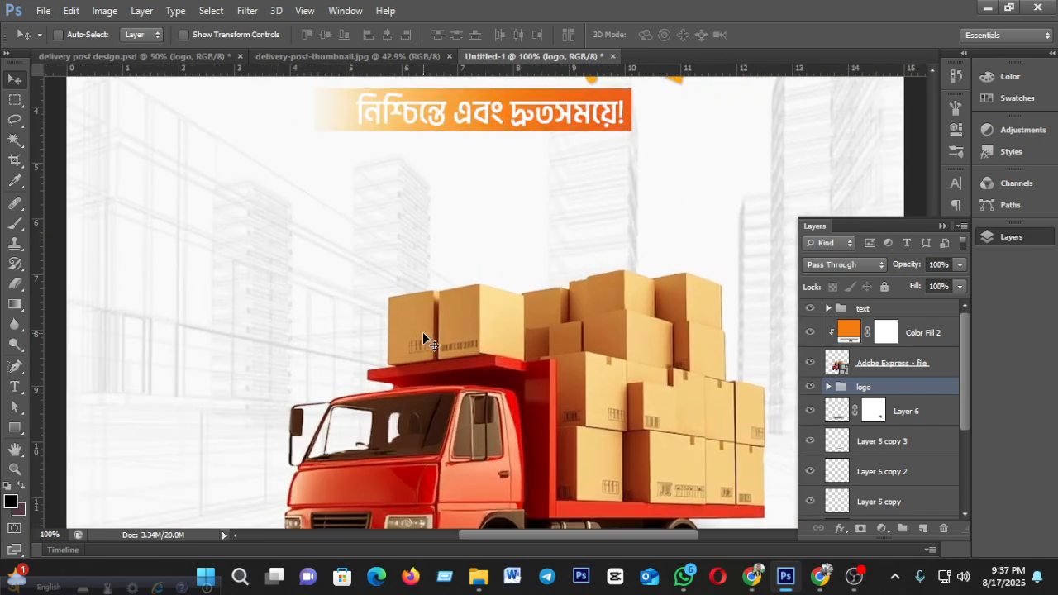
scroll(309, 276, "up", 5)
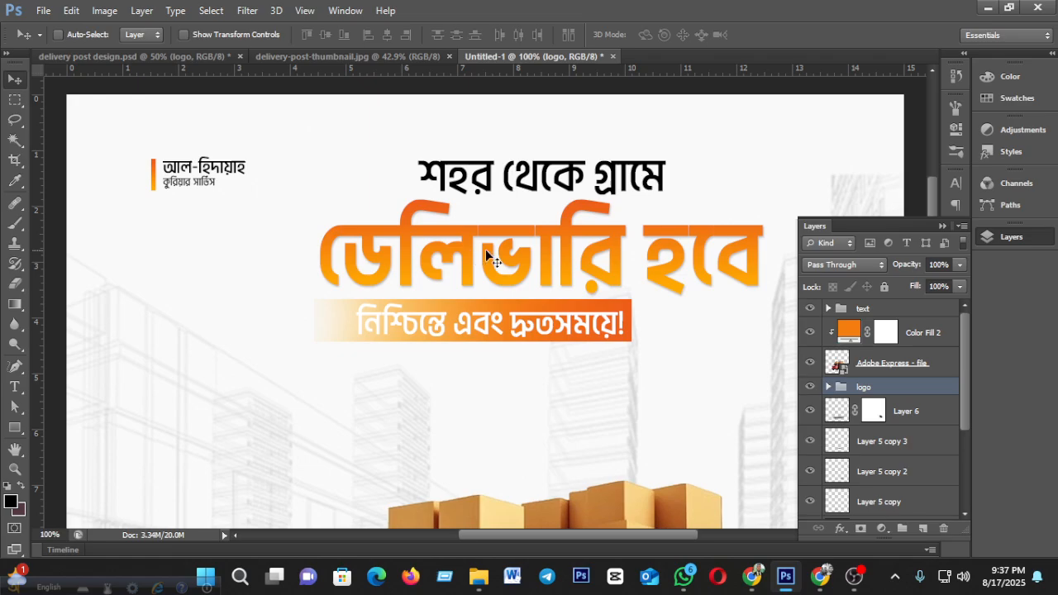
scroll(389, 334, "down", 5)
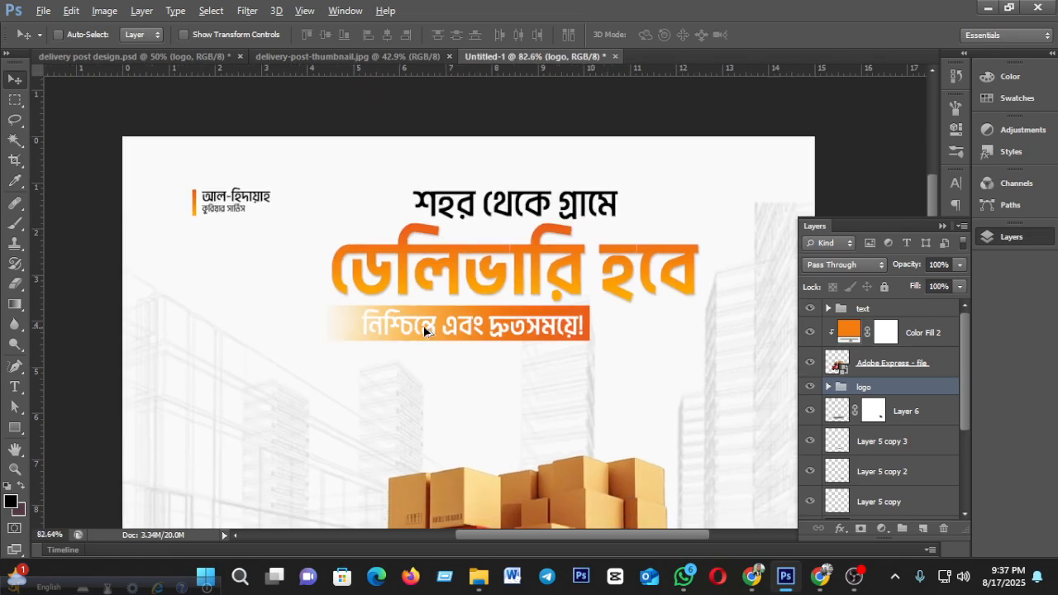
scroll(539, 338, "down", 1)
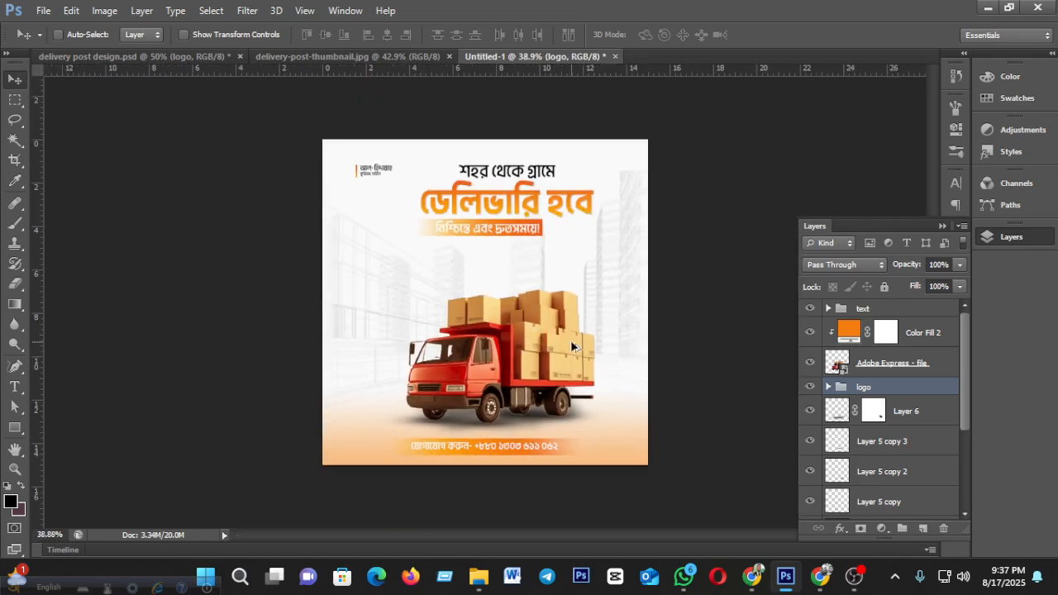
scroll(562, 373, "up", 1)
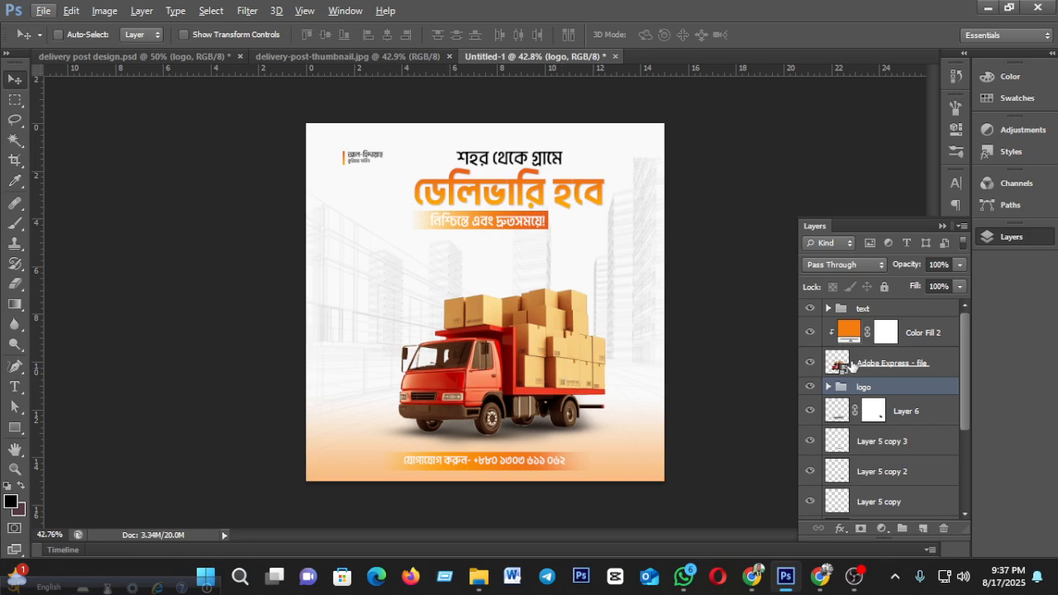
Step: Move the logo group out from between the truck layer and its shadow layers in the layer order
left_click(899, 369)
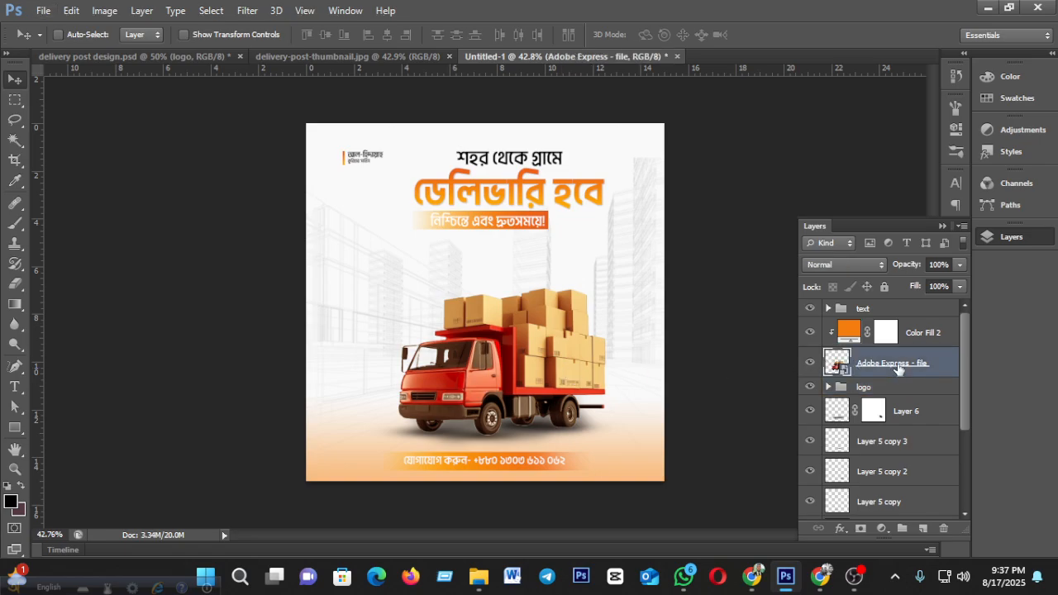
left_click(913, 409)
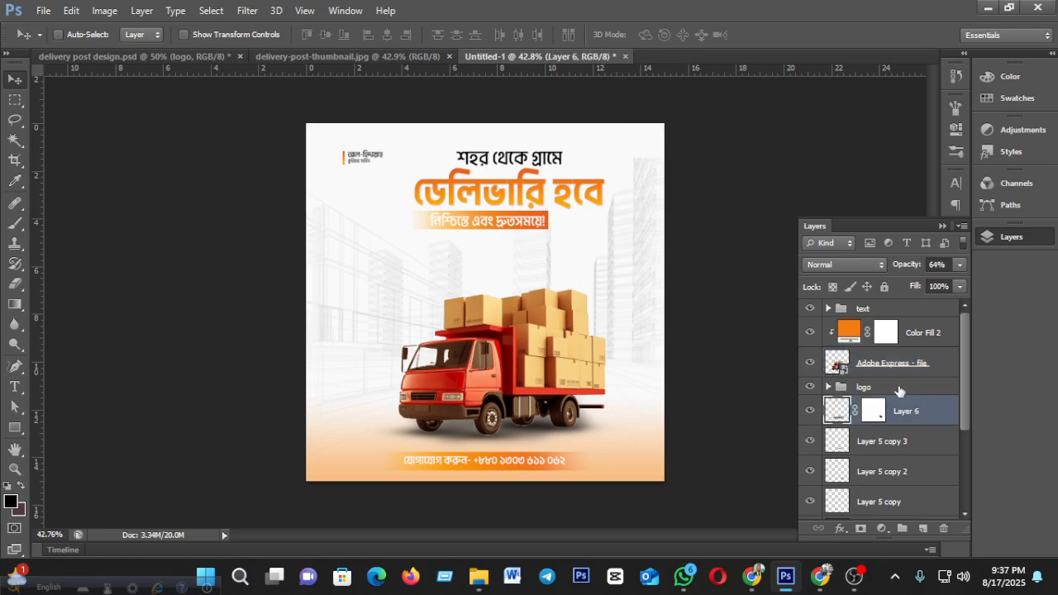
left_click_drag(900, 391, 907, 438)
Step: Select the truck together with all its shadow layers, from Layer 5 up, and scale them proportionally to about 116%
left_click(891, 409)
scroll(890, 413, "up", 2)
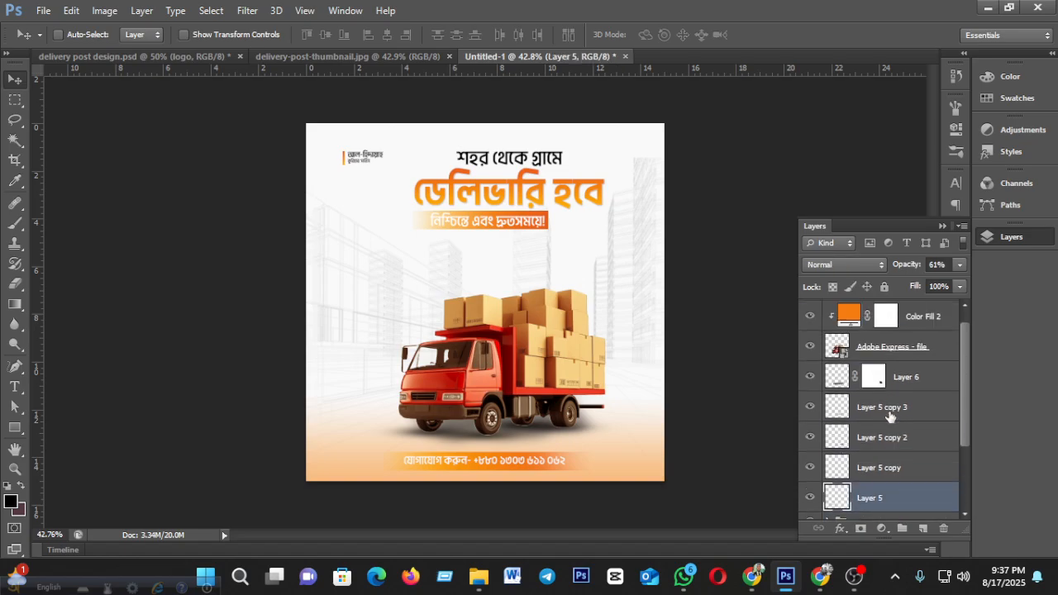
left_click(884, 357, "shift")
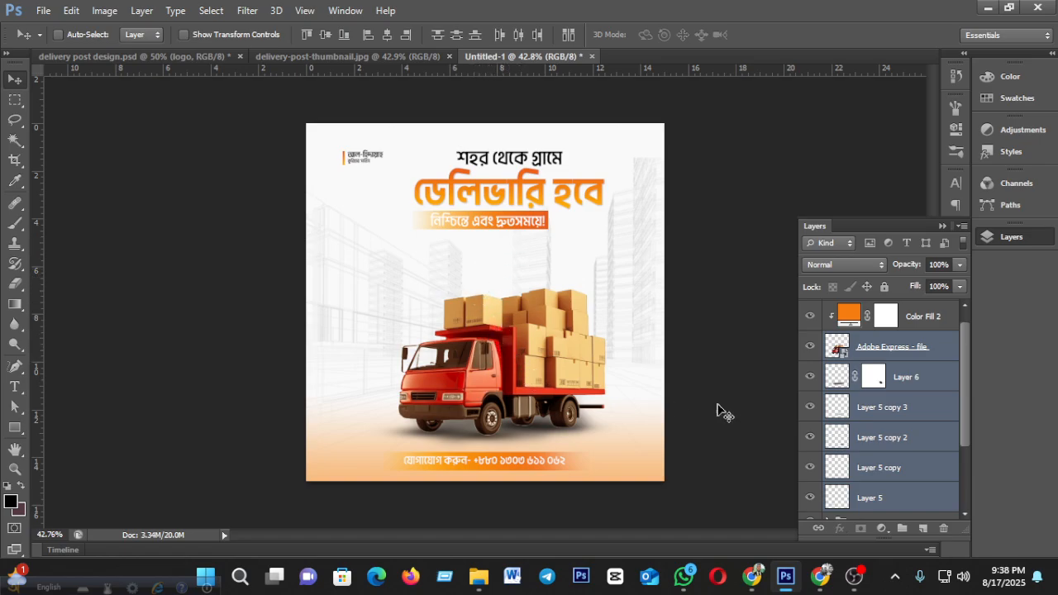
key("ctrl+t")
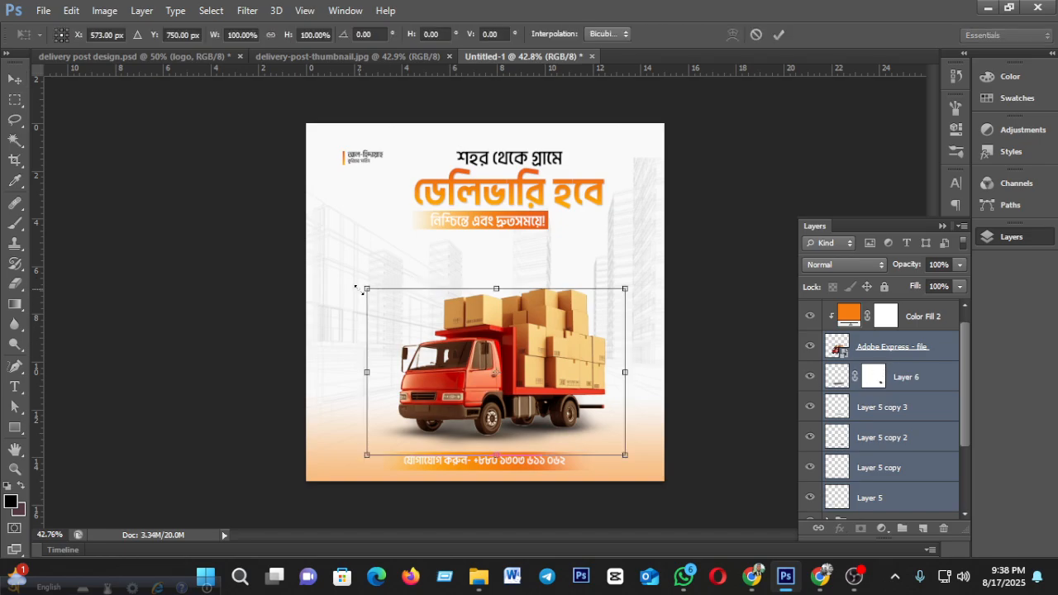
left_click_drag(362, 283, 337, 245)
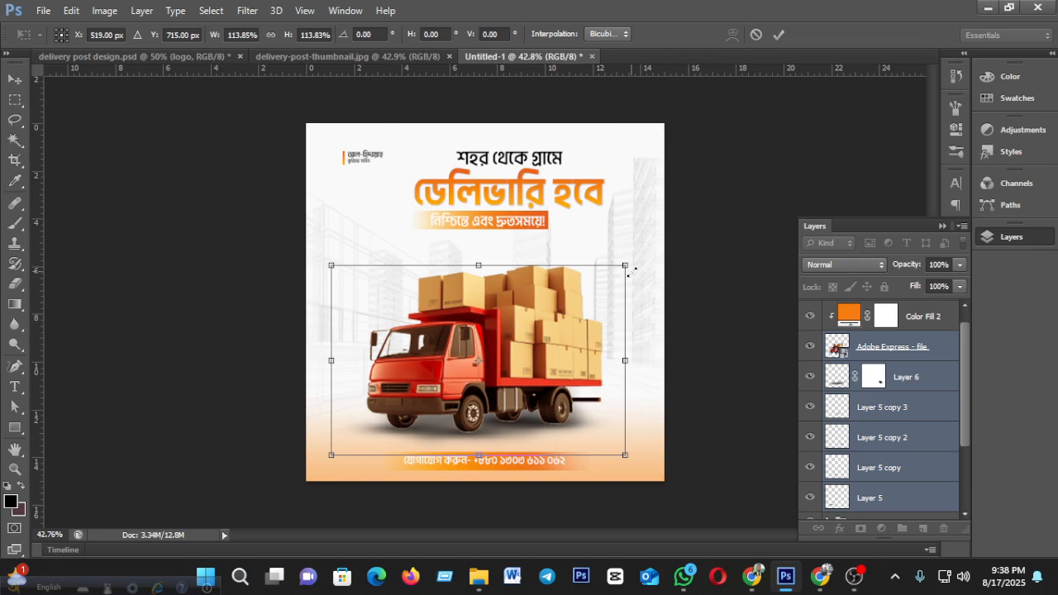
mouse_move(625, 264)
left_mouse_down()
mouse_move(642, 254)
mouse_move(632, 262)
left_mouse_up()
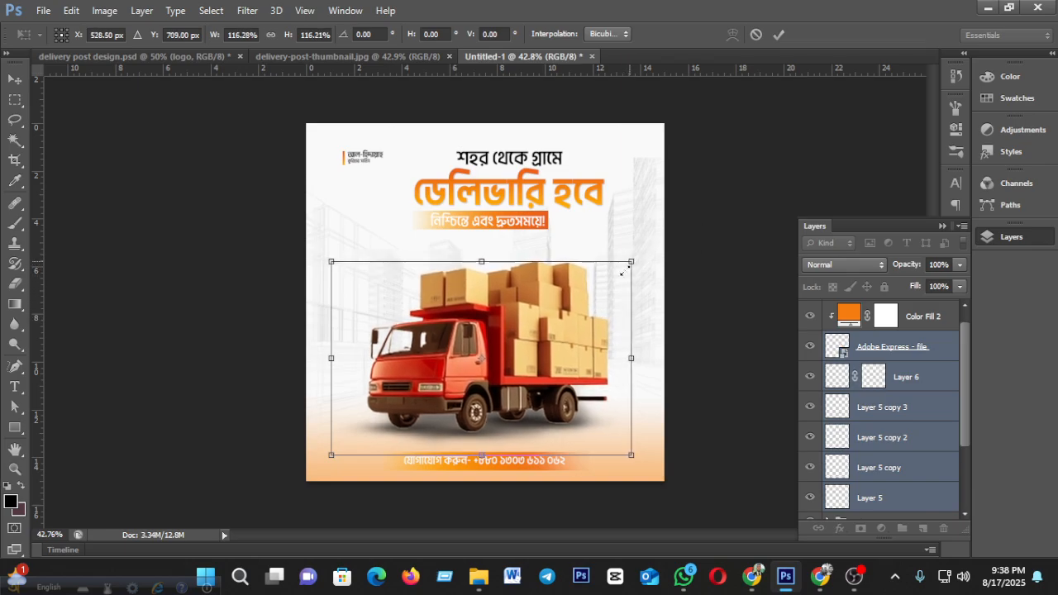
left_click(778, 34)
scroll(526, 410, "down", 3)
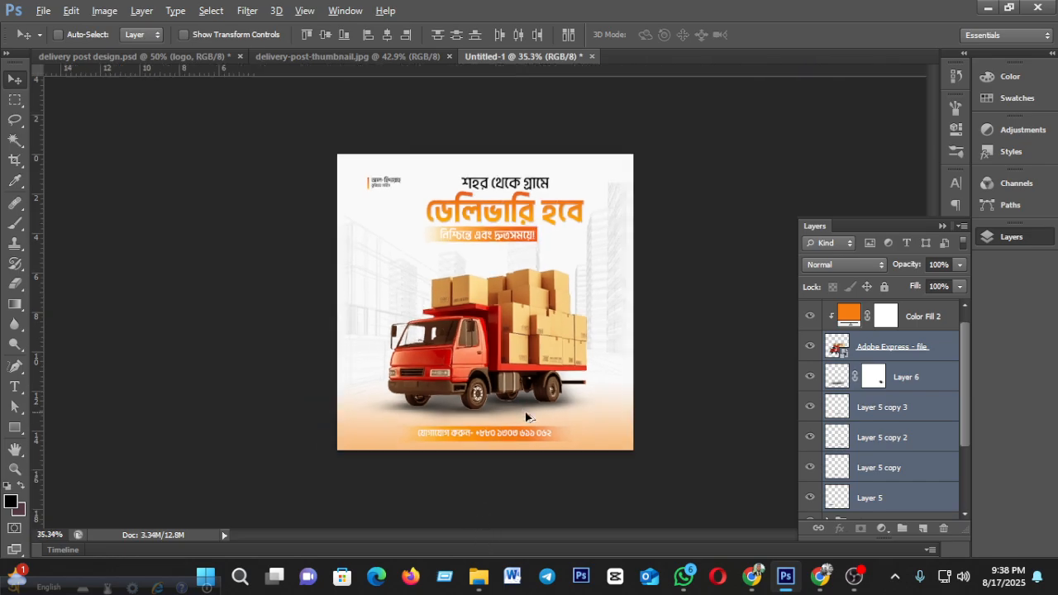
scroll(541, 422, "up", 1)
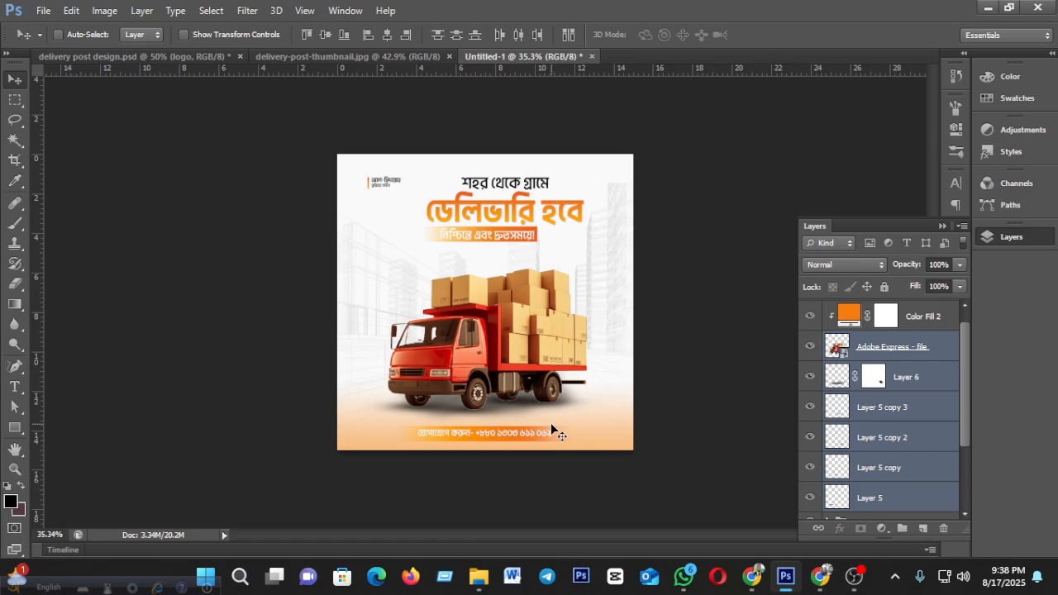
scroll(918, 340, "down", 3)
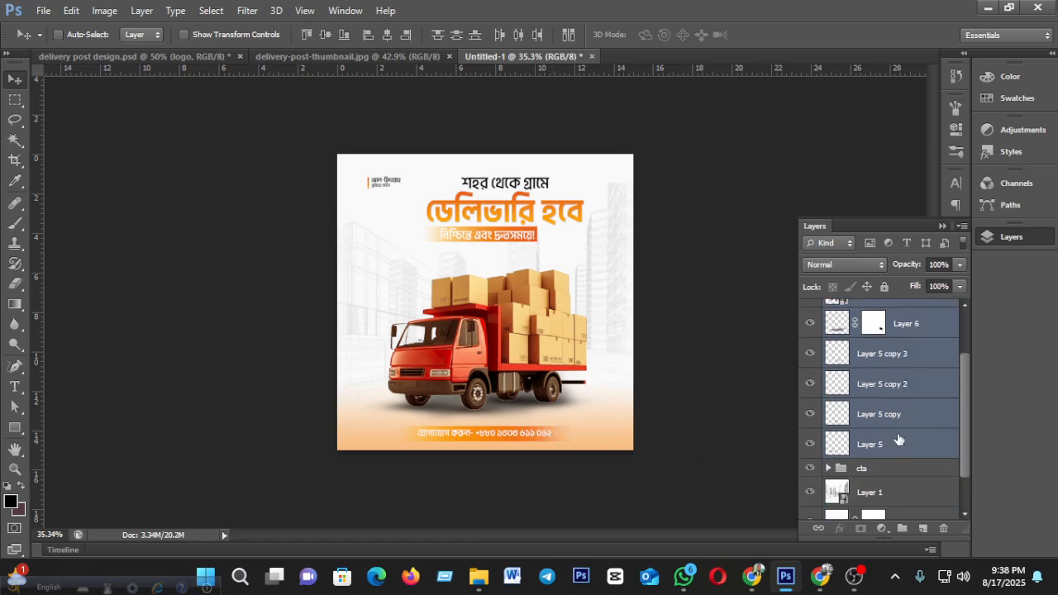
Step: Duplicate the orange Color Fill 2 layer and move the copy above the text group in the layer order
scroll(899, 459, "up", 3)
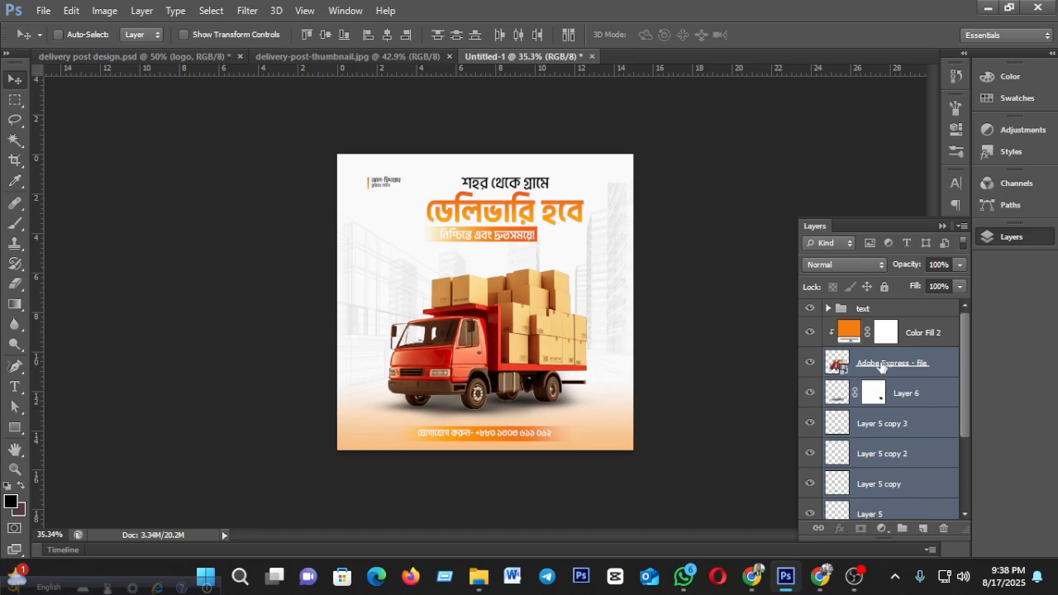
left_click(857, 341)
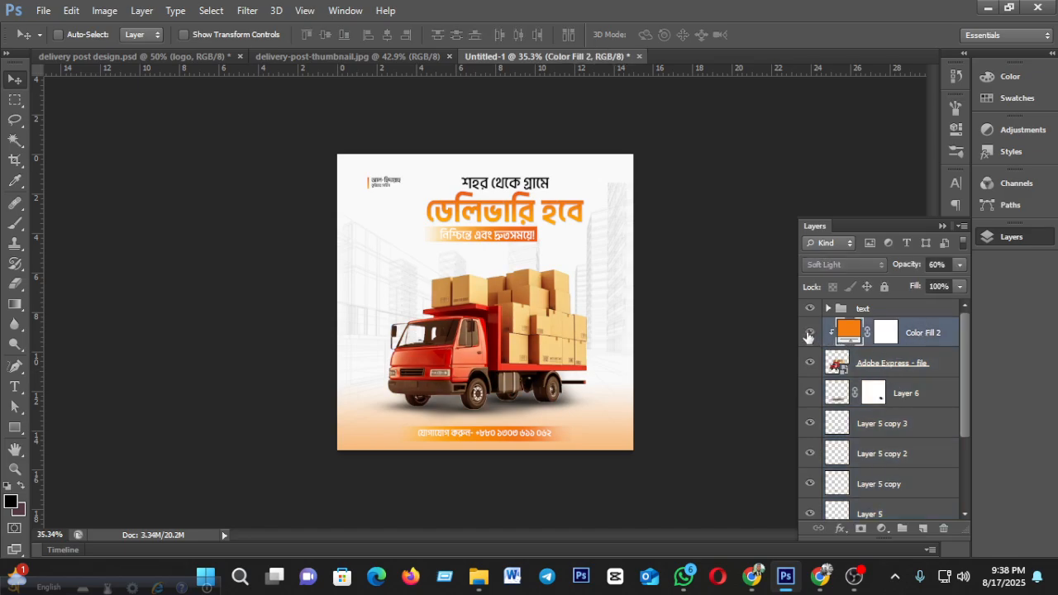
left_click(809, 334)
key("ctrl+j")
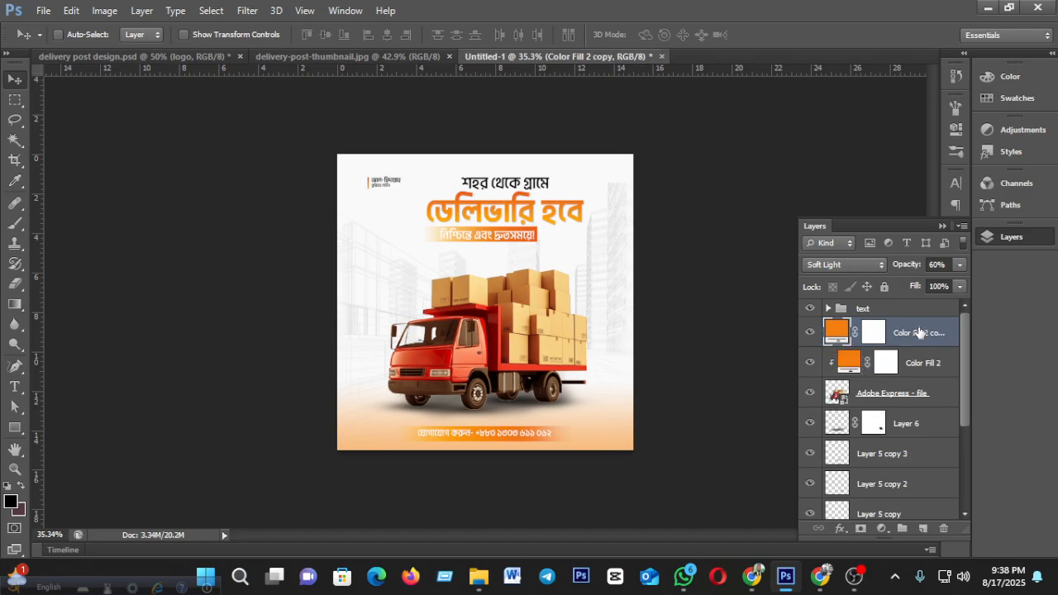
left_click_drag(924, 333, 917, 306)
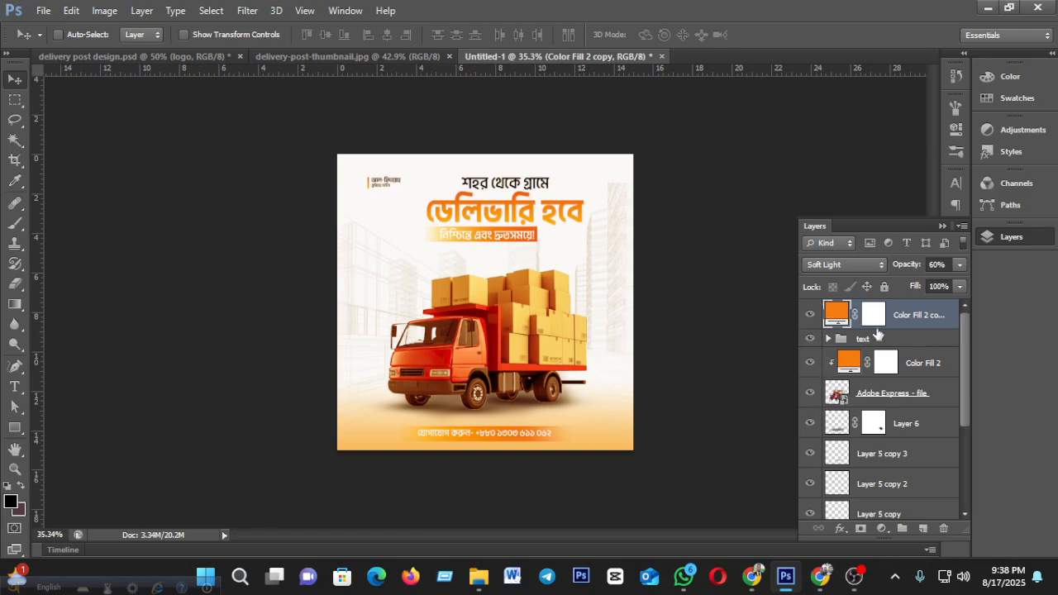
Step: Move the text group below Layer 5 and place the Color Fill 2 copy directly above that group
left_click_drag(863, 342, 865, 438)
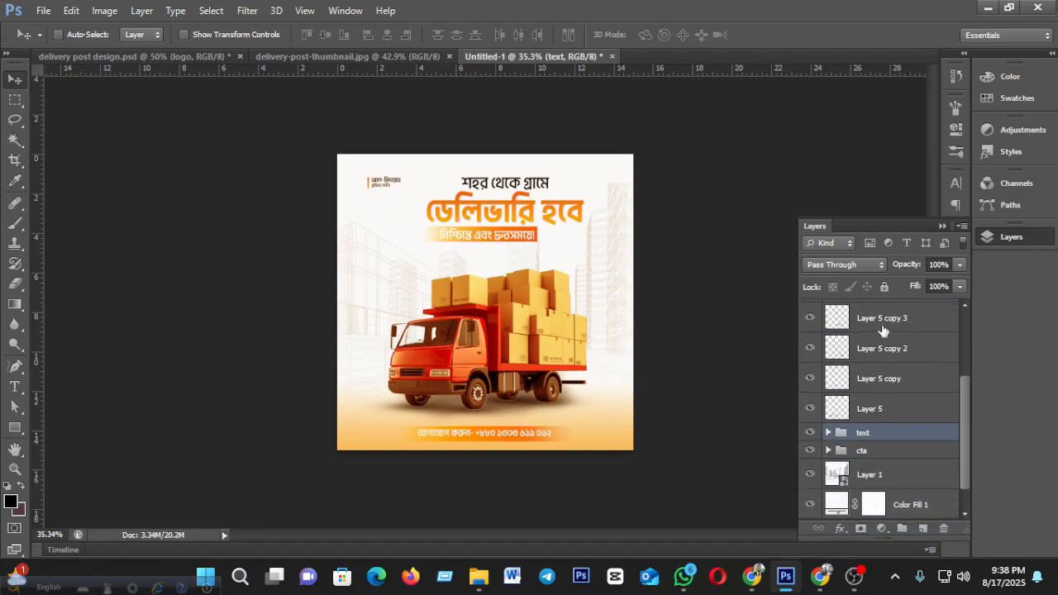
scroll(883, 330, "up", 3)
left_click_drag(904, 309, 865, 481)
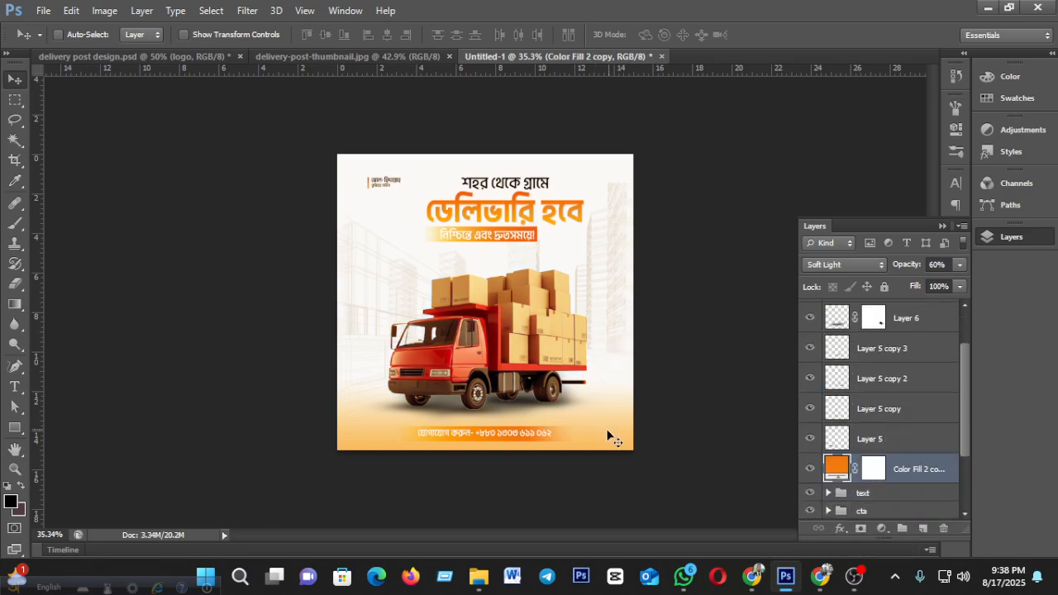
Step: Compare the post with and without the Color Fill 2 copy by toggling that layer's visibility
scroll(595, 406, "up", 2)
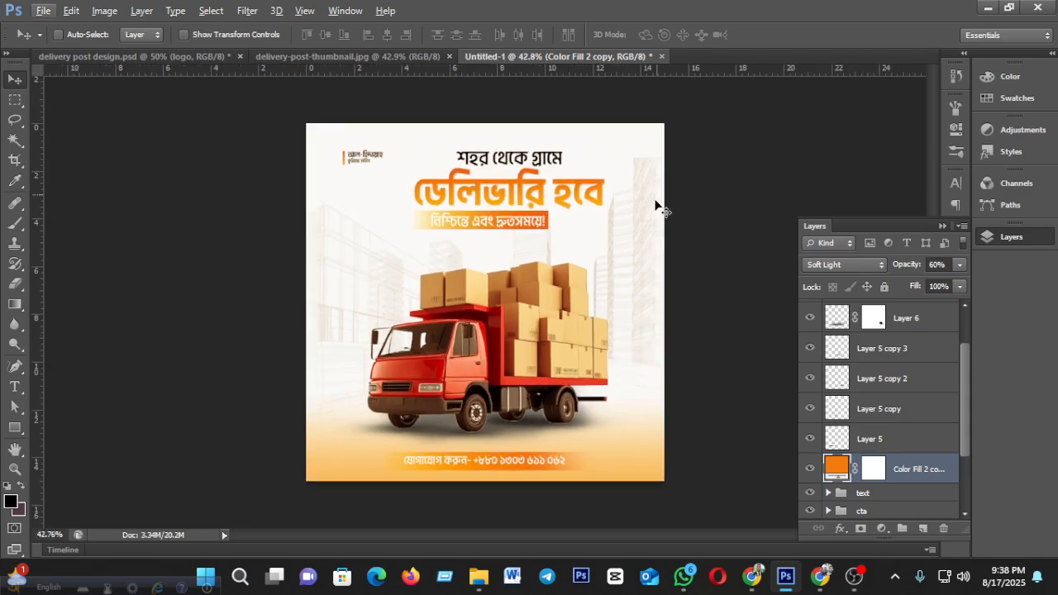
left_click(811, 469)
left_click(812, 469)
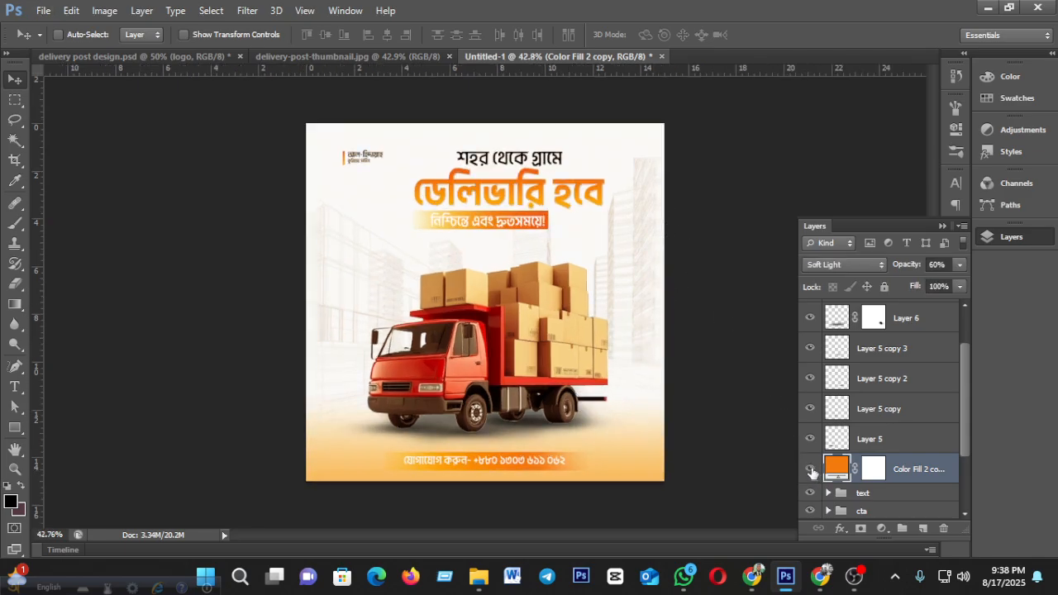
left_click(811, 469)
left_click(811, 469)
scroll(576, 303, "down", 1)
scroll(599, 304, "up", 1)
scroll(612, 302, "down", 2)
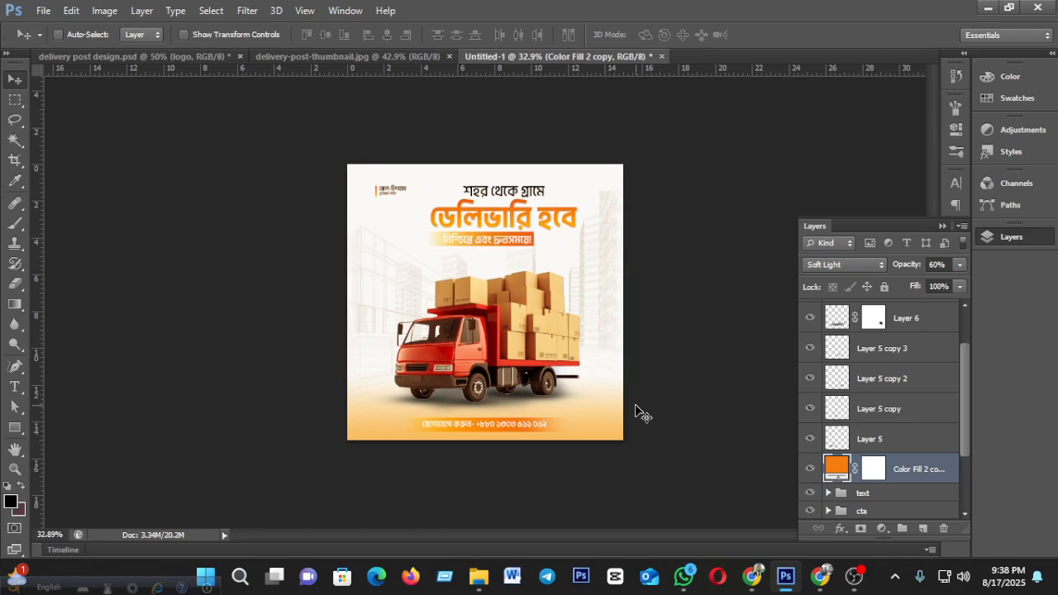
left_click(810, 469)
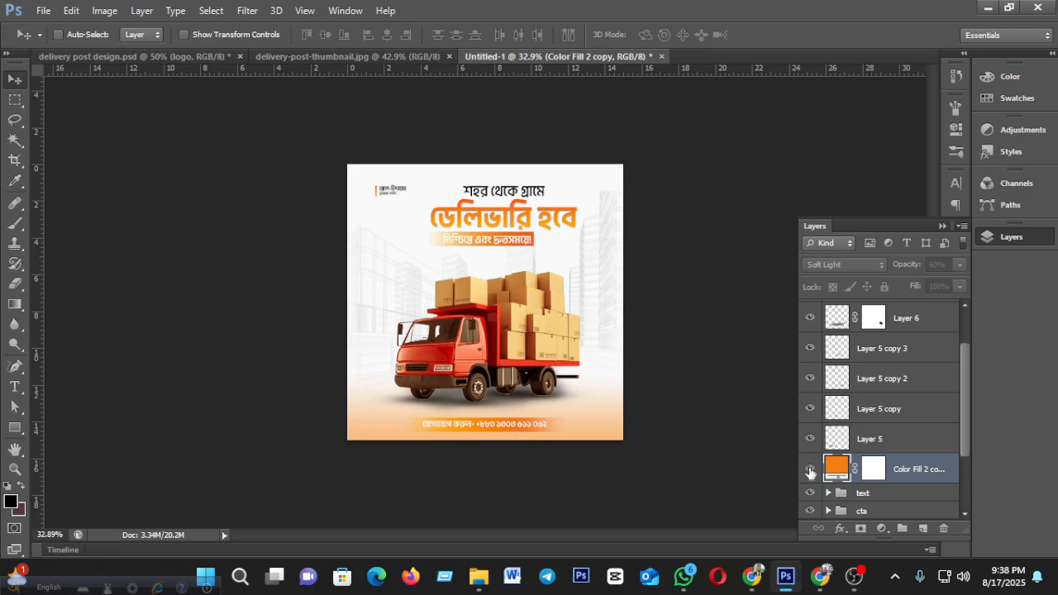
left_click(810, 469)
Step: Erase the Color Fill 2 copy's mask along the post's bottom edge with a 300 px Eraser, and return to the Move tool
left_click(875, 475)
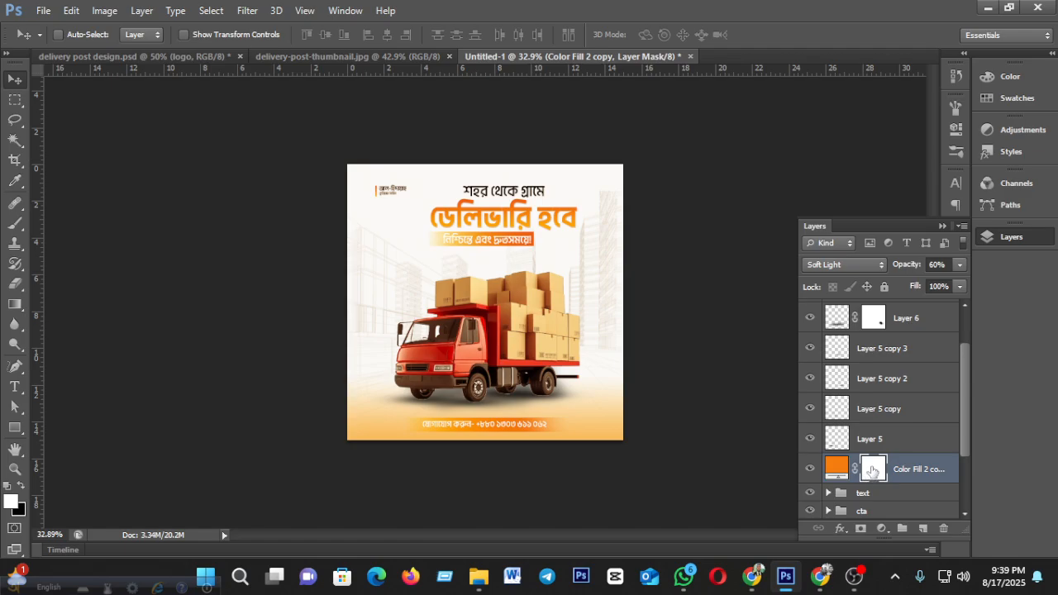
left_click(15, 283)
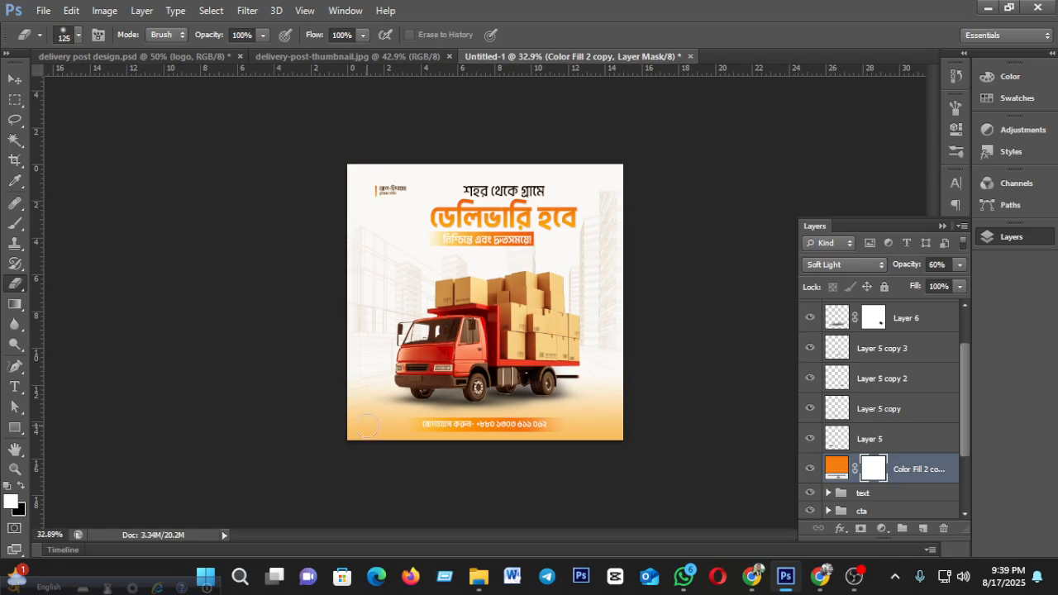
key("bracketright")
key("bracketright")
key("bracketright")
key("bracketright")
key("bracketright")
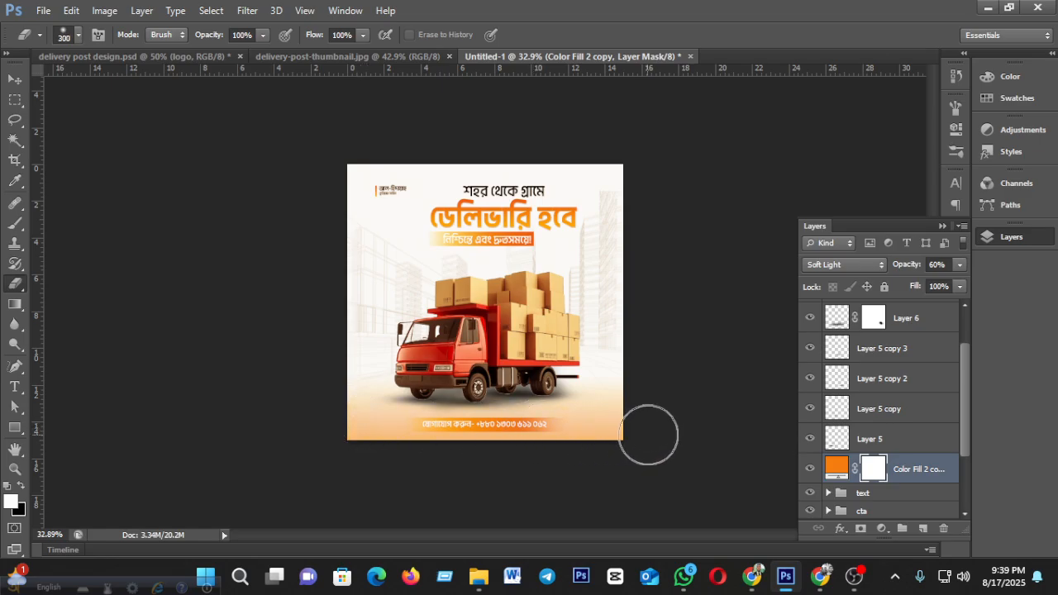
left_click_drag(648, 435, 629, 426)
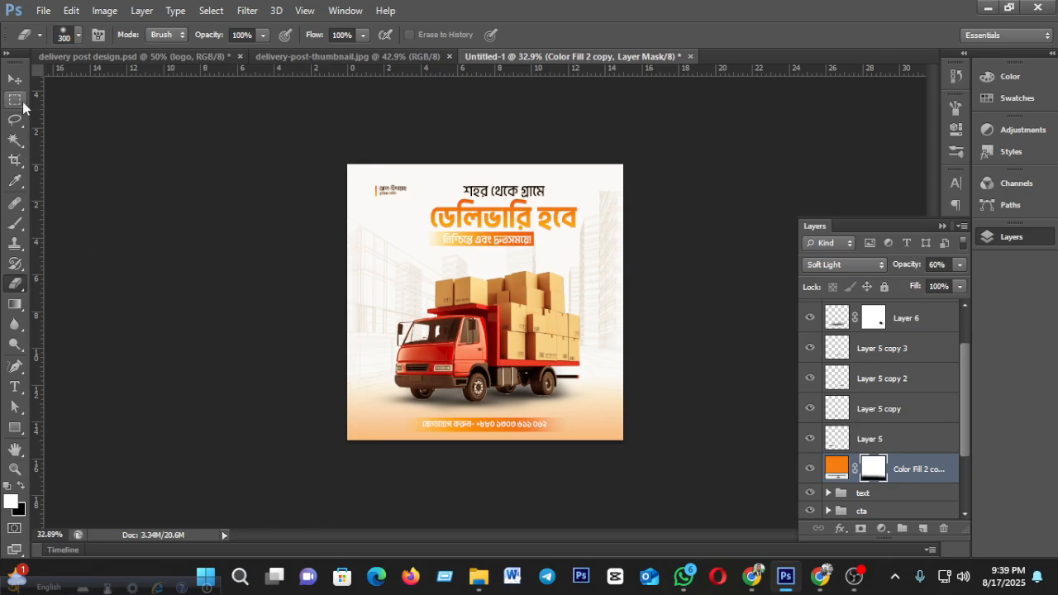
left_click(15, 80)
Step: Examine the whole post, view delivery-post-thumbnail.jpg for comparison, and return to Untitled-1
scroll(485, 368, "down", 5)
scroll(518, 388, "up", 6)
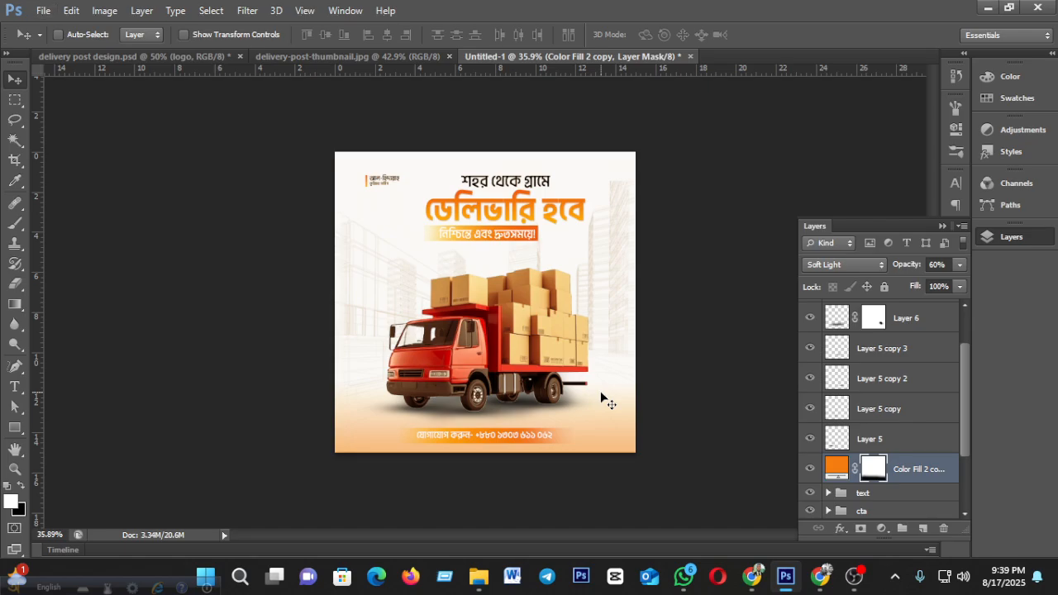
scroll(601, 398, "up", 1)
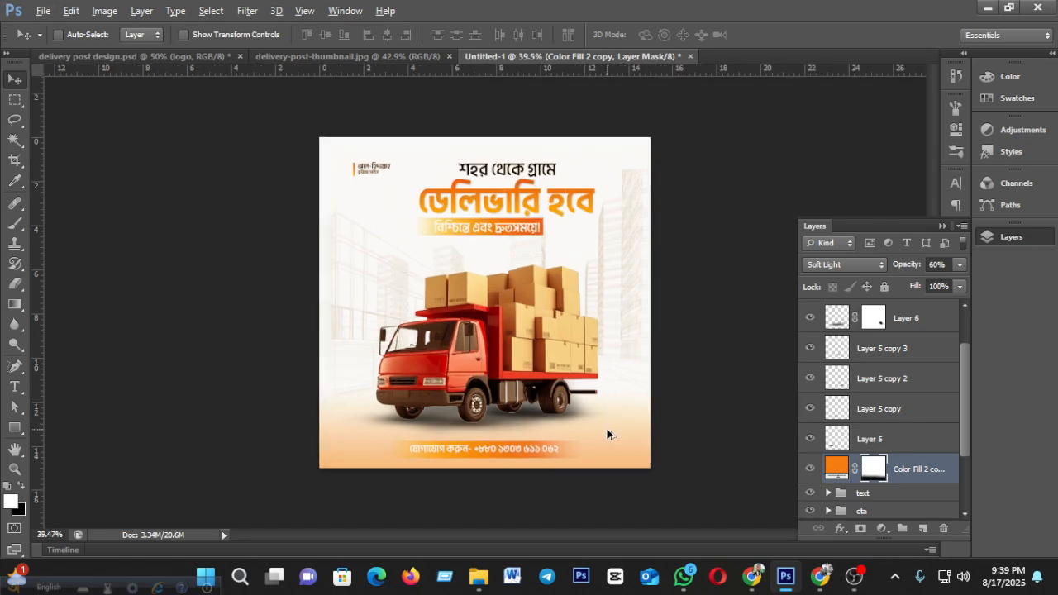
scroll(608, 429, "up", 1)
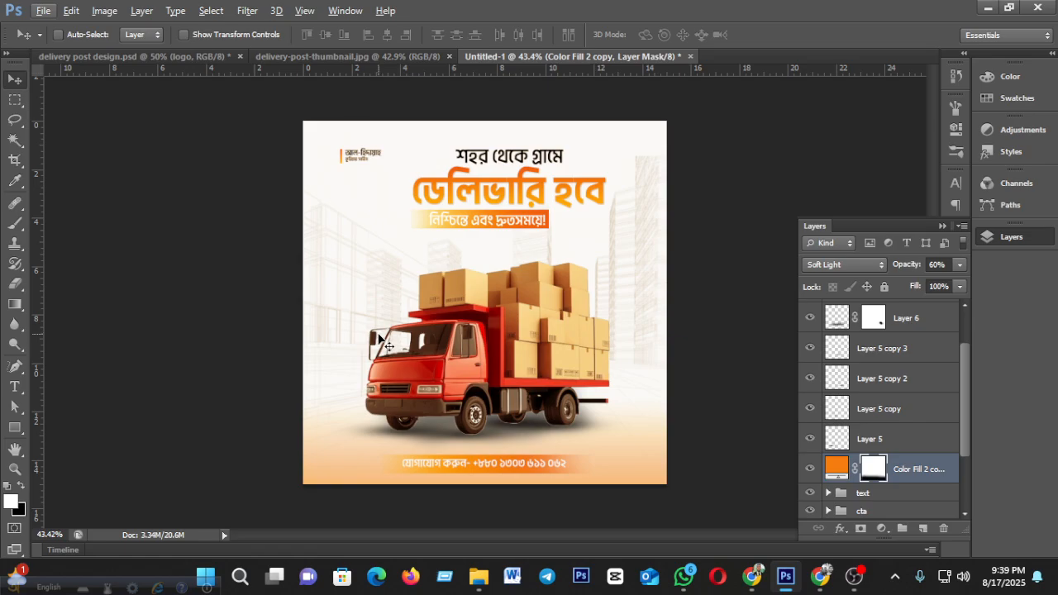
left_click(310, 62)
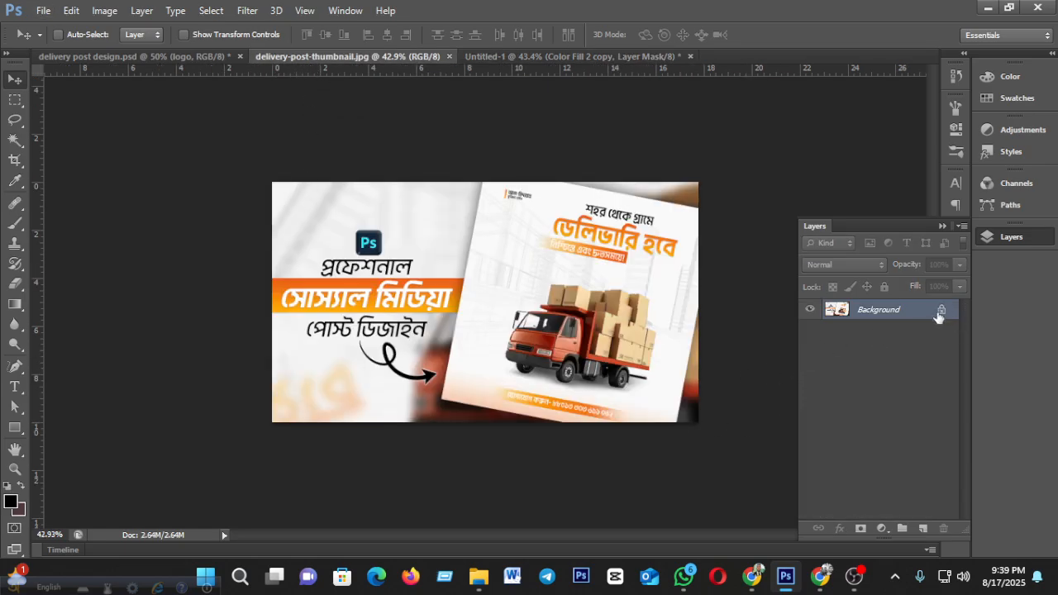
scroll(649, 337, "up", 2)
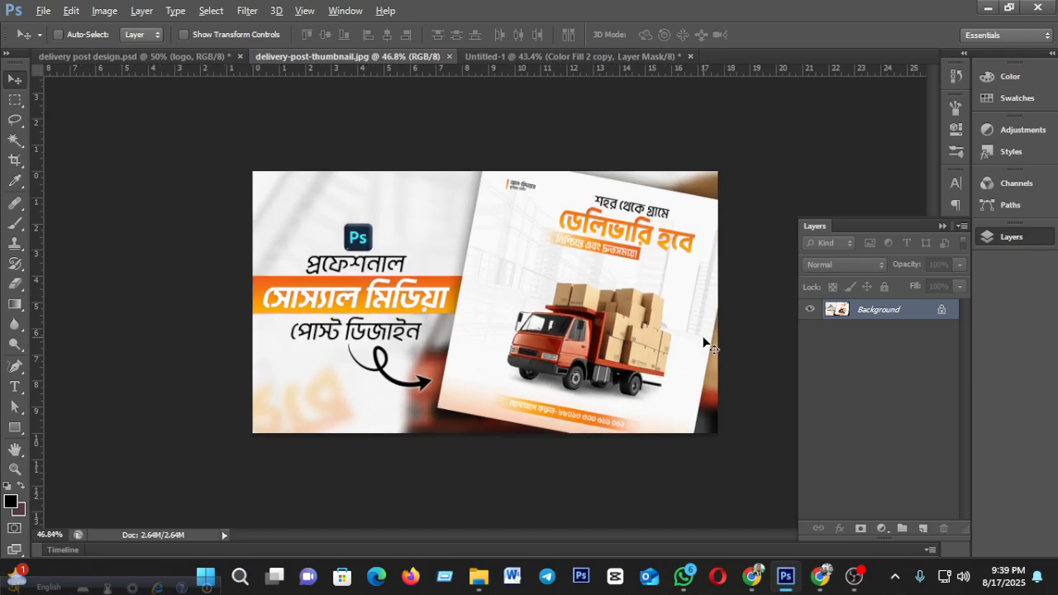
scroll(711, 348, "down", 1)
left_click(71, 10)
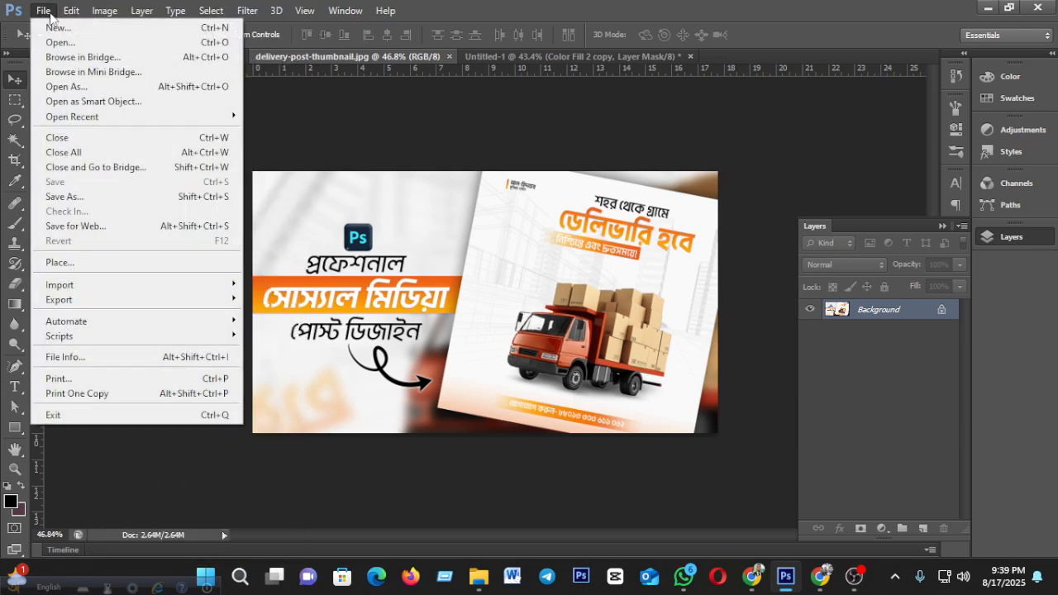
left_click(452, 143)
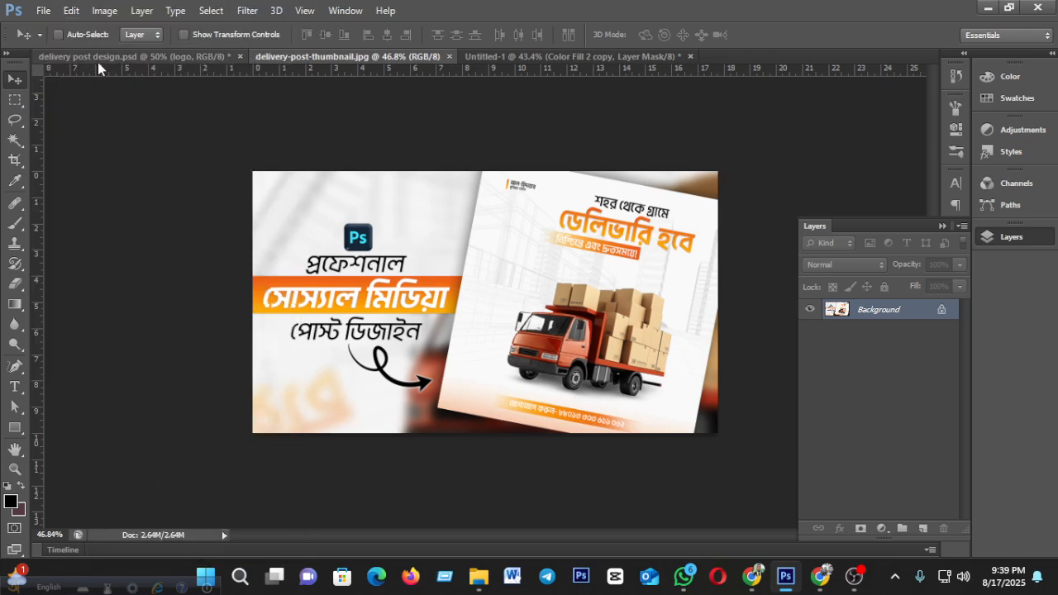
left_click(484, 57)
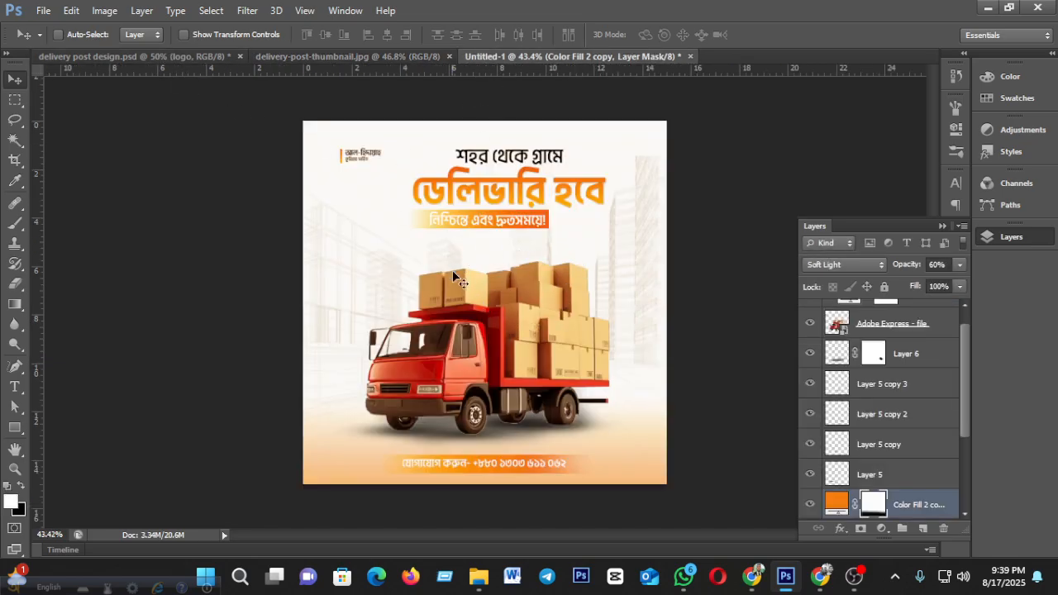
Step: Review the post's layer stack from top to bottom, including the layers and effects inside the text group
scroll(591, 305, "up", 1)
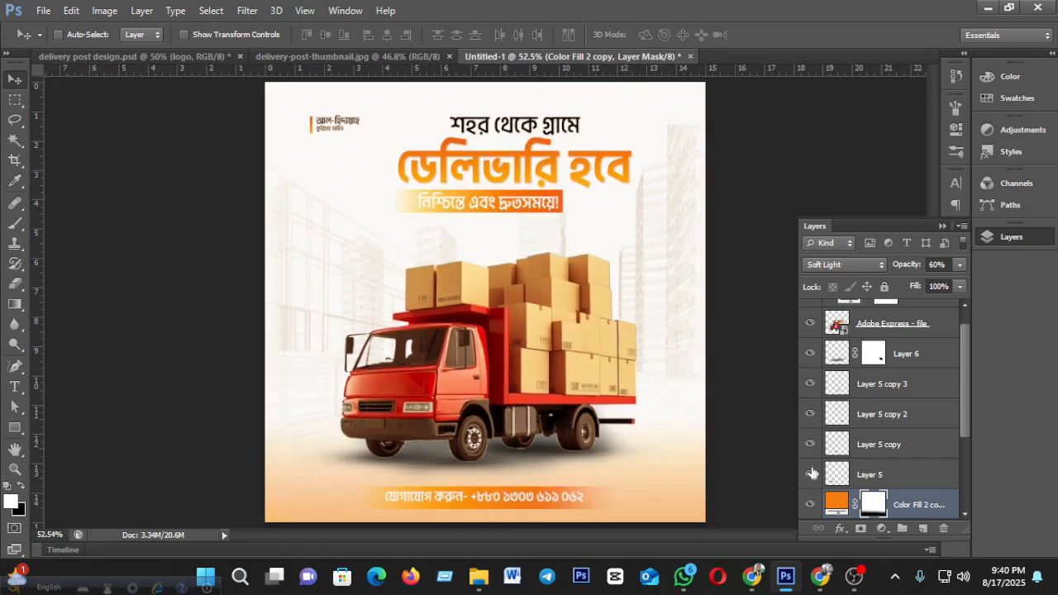
scroll(898, 471, "down", 2)
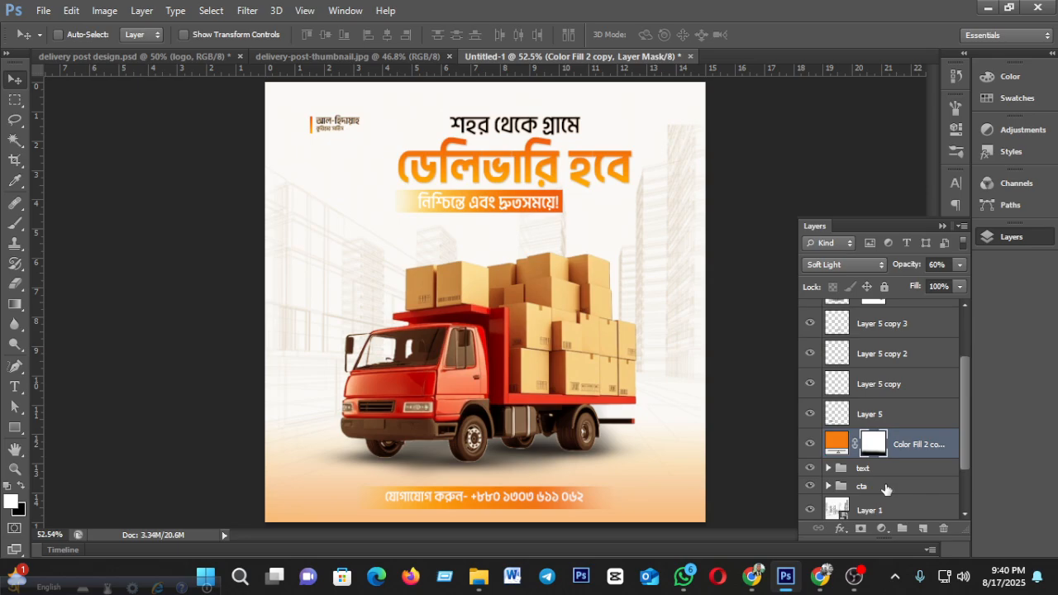
scroll(886, 489, "down", 2)
scroll(885, 489, "up", 5)
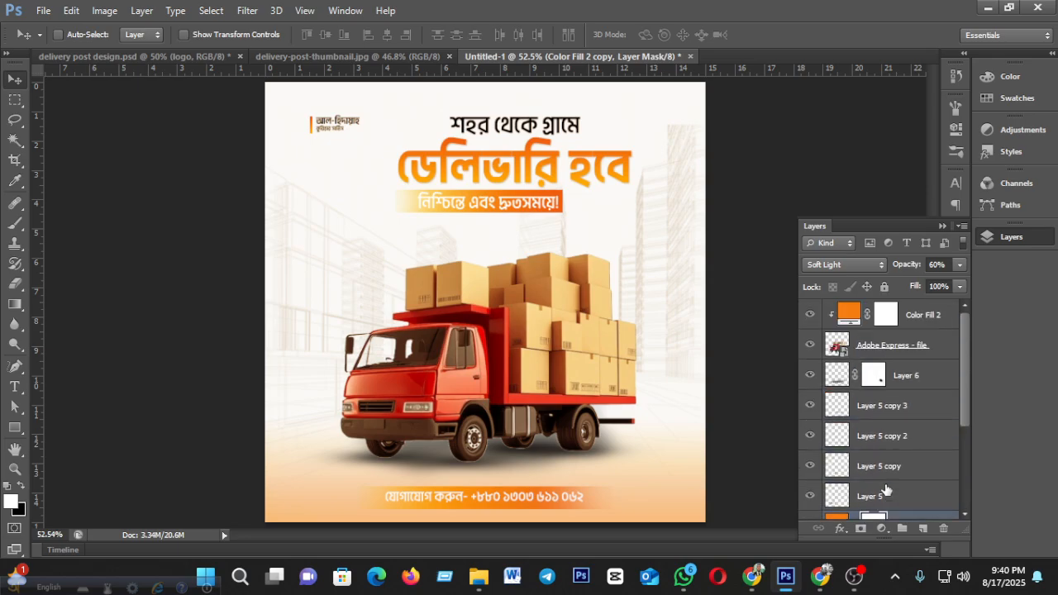
scroll(886, 486, "down", 2)
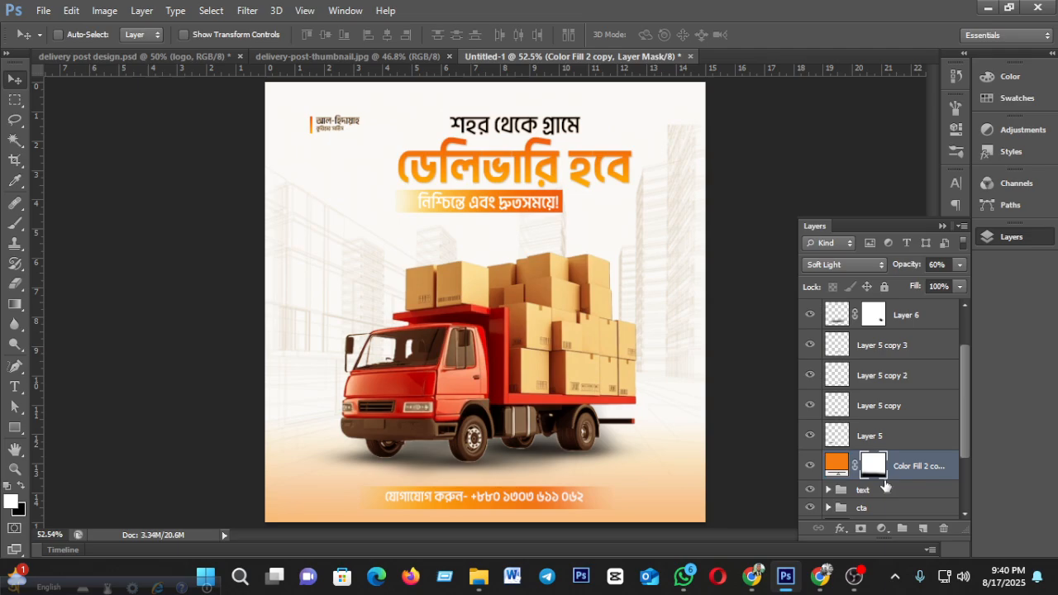
scroll(886, 486, "down", 3)
scroll(886, 486, "up", 1)
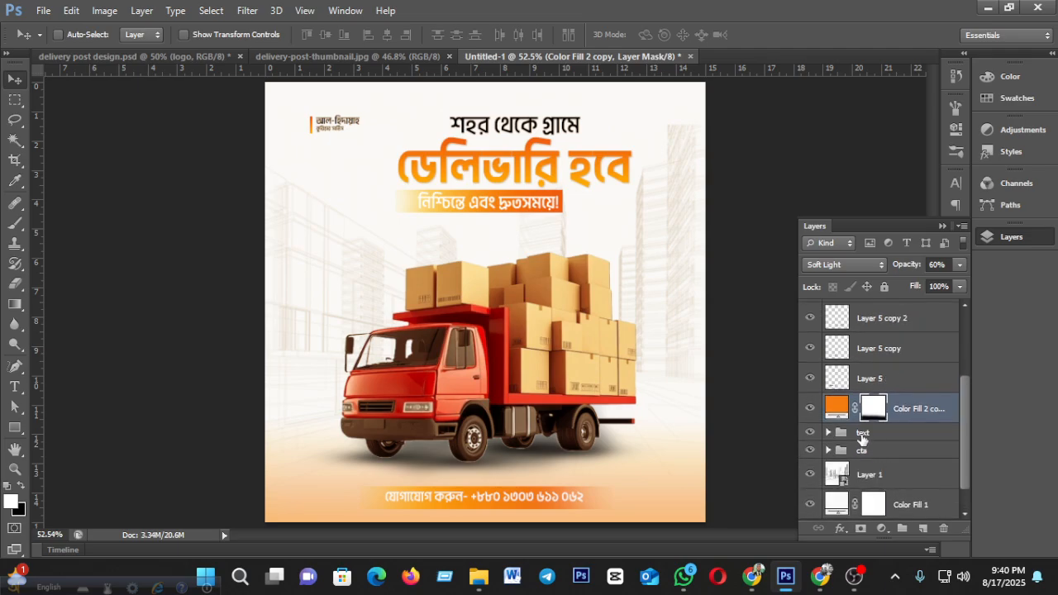
left_click(860, 435)
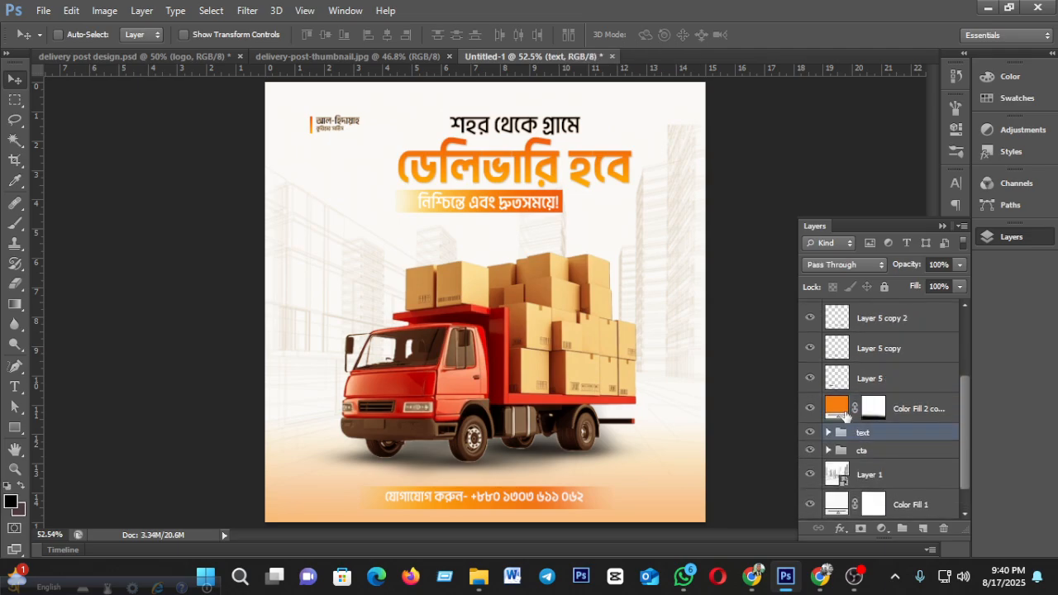
scroll(845, 416, "up", 4)
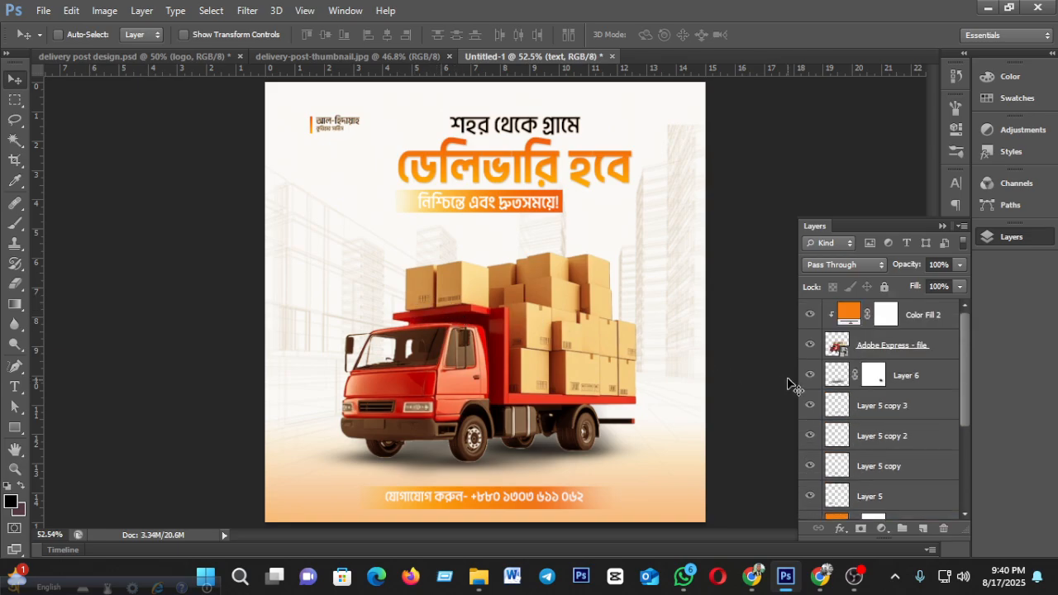
scroll(926, 438, "down", 3)
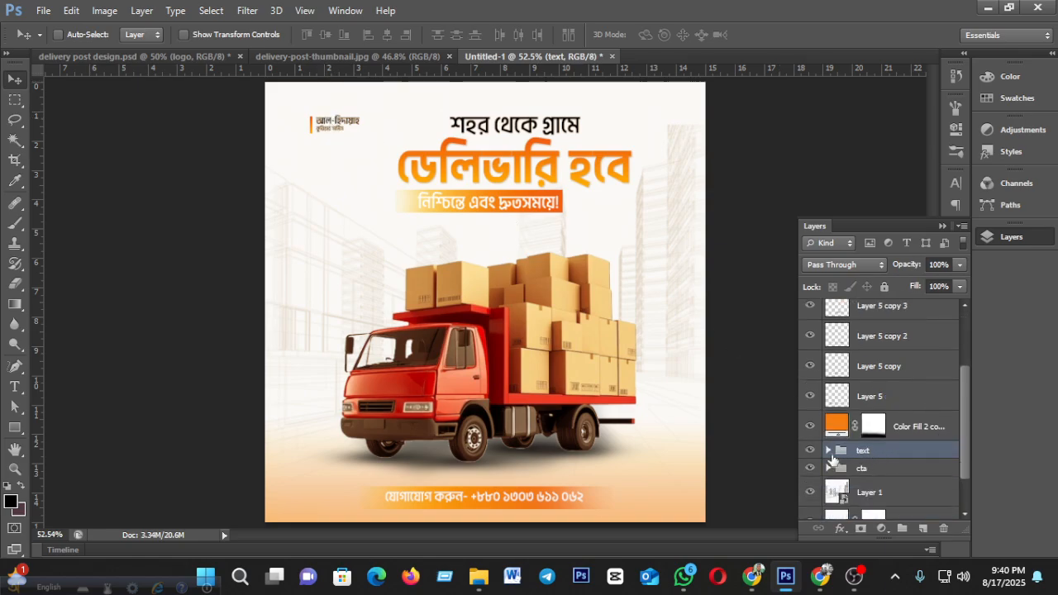
left_click(828, 451)
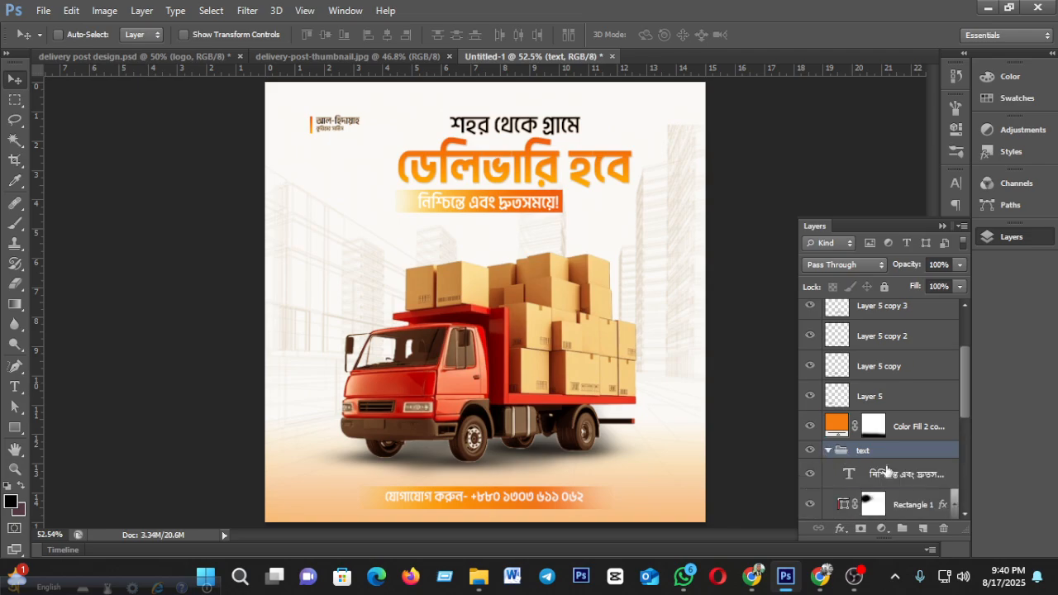
scroll(887, 472, "down", 5)
scroll(878, 488, "up", 4)
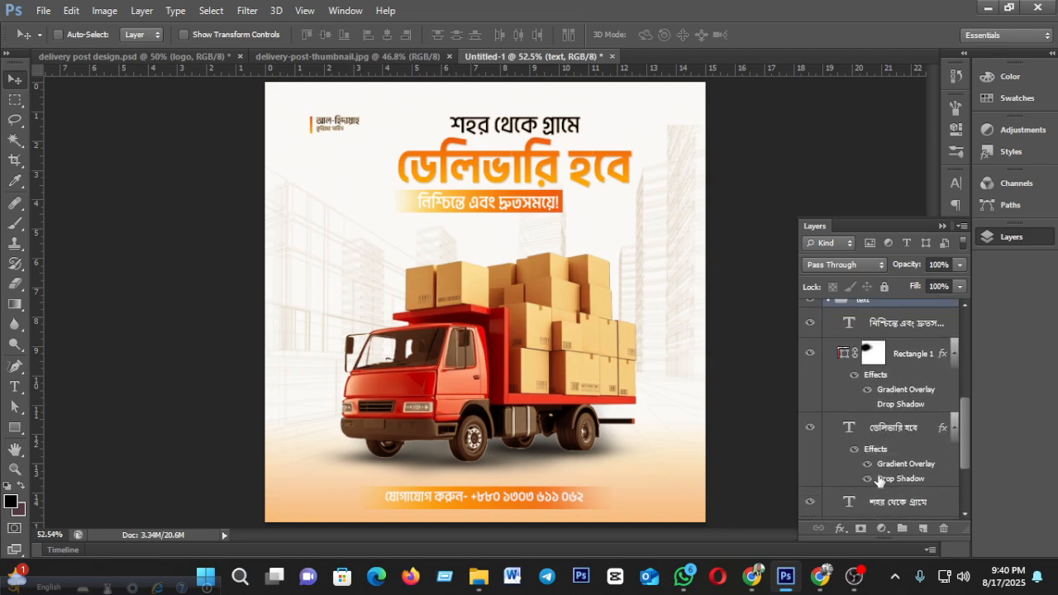
left_click(828, 391)
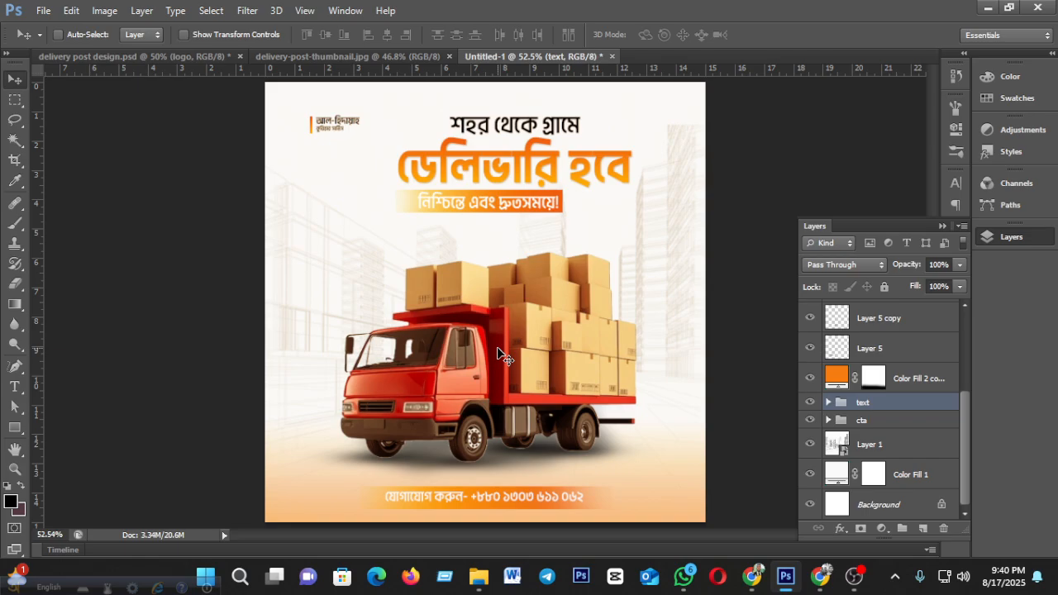
Step: Create a new white RGB document 1280 pixels wide and 720 pixels high at 72 pixels/inch
left_click(43, 10)
left_click(56, 29)
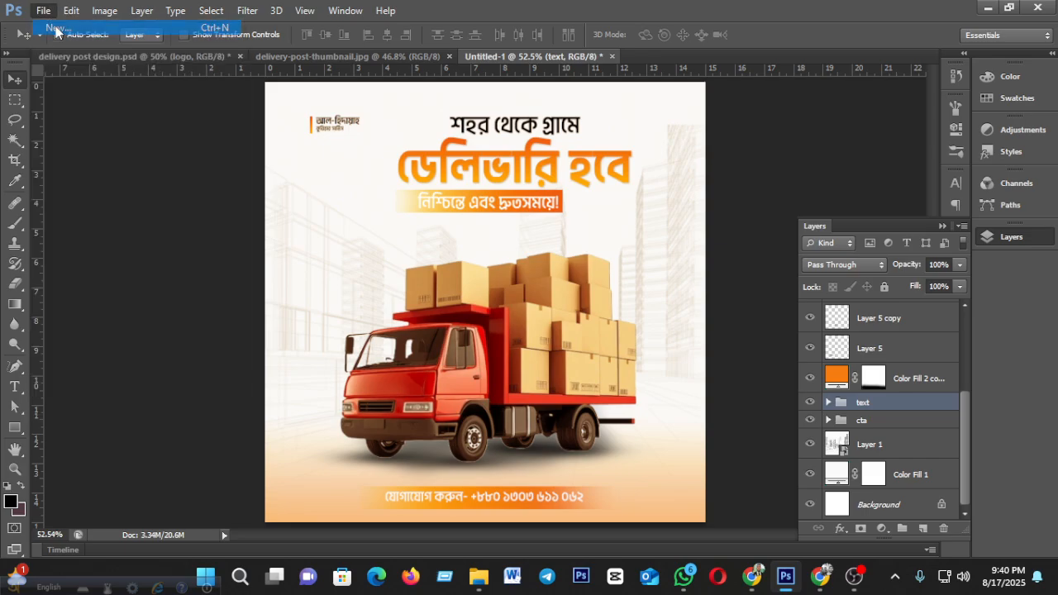
left_click(571, 273)
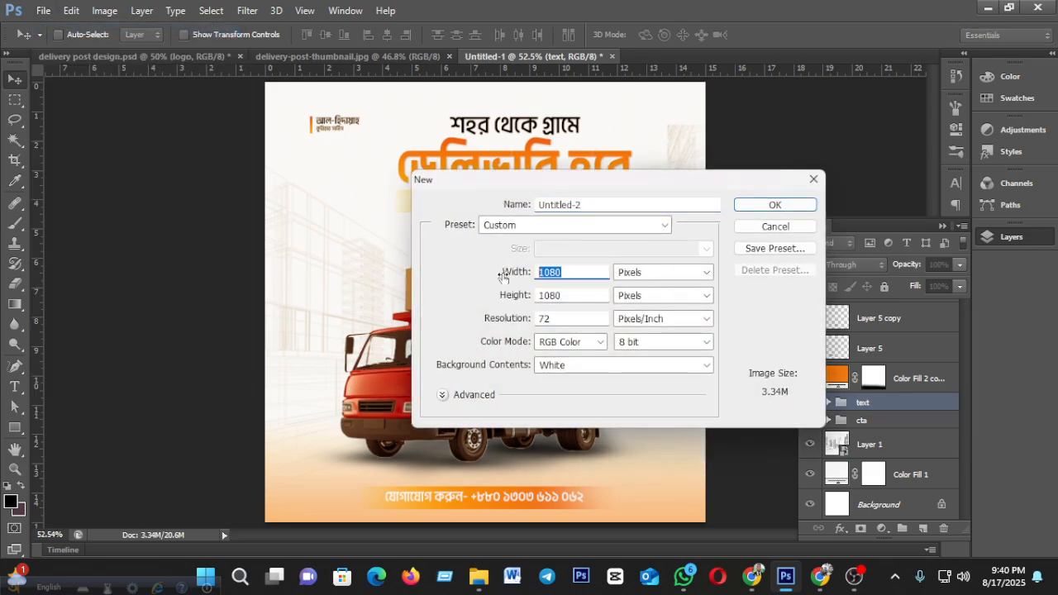
type("11280")
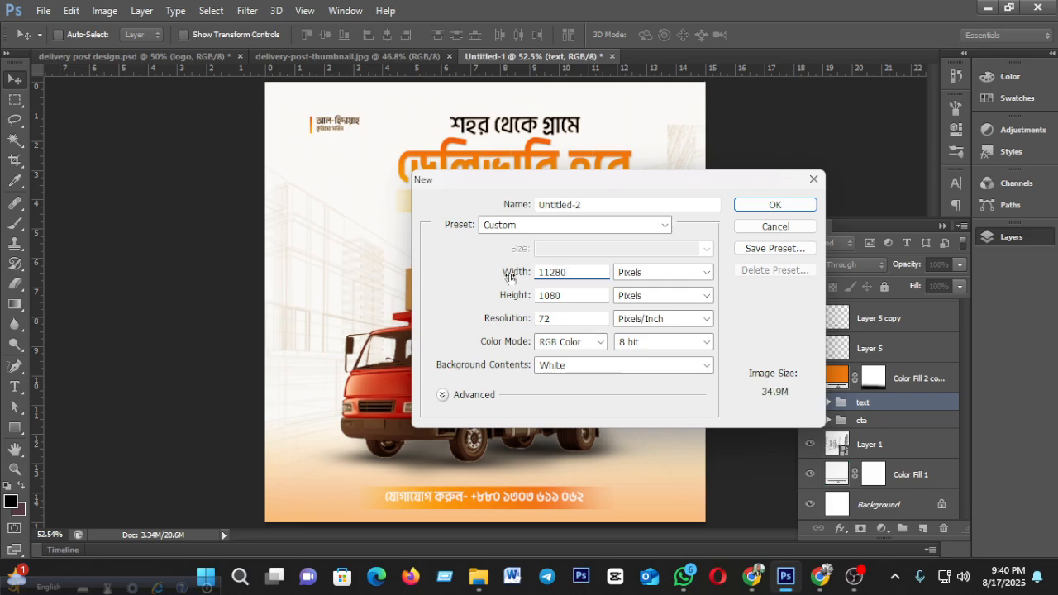
key("BackSpace")
left_click_drag(583, 299, 532, 296)
type("720")
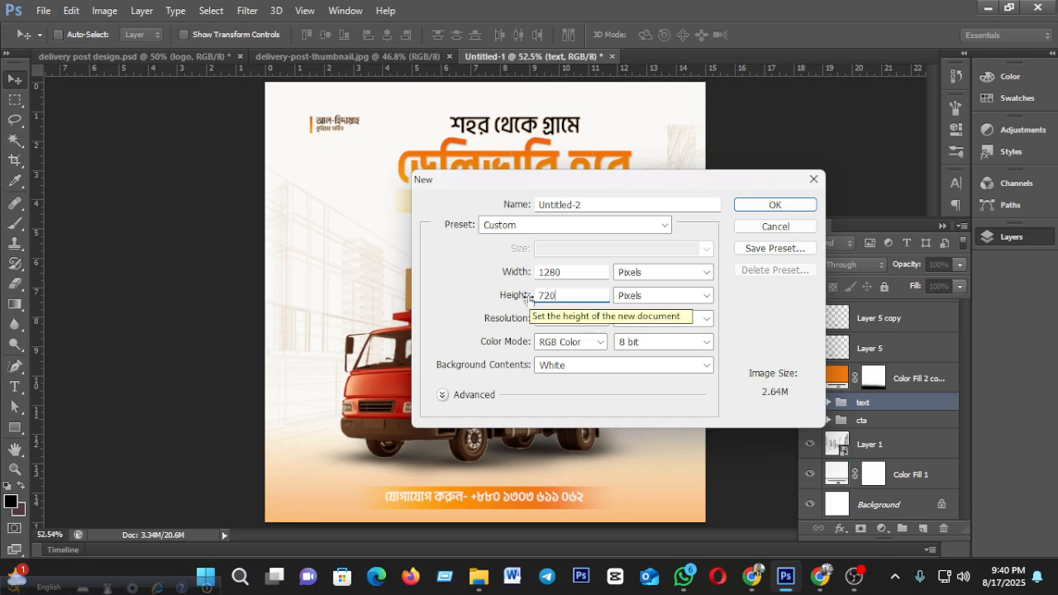
left_click(775, 206)
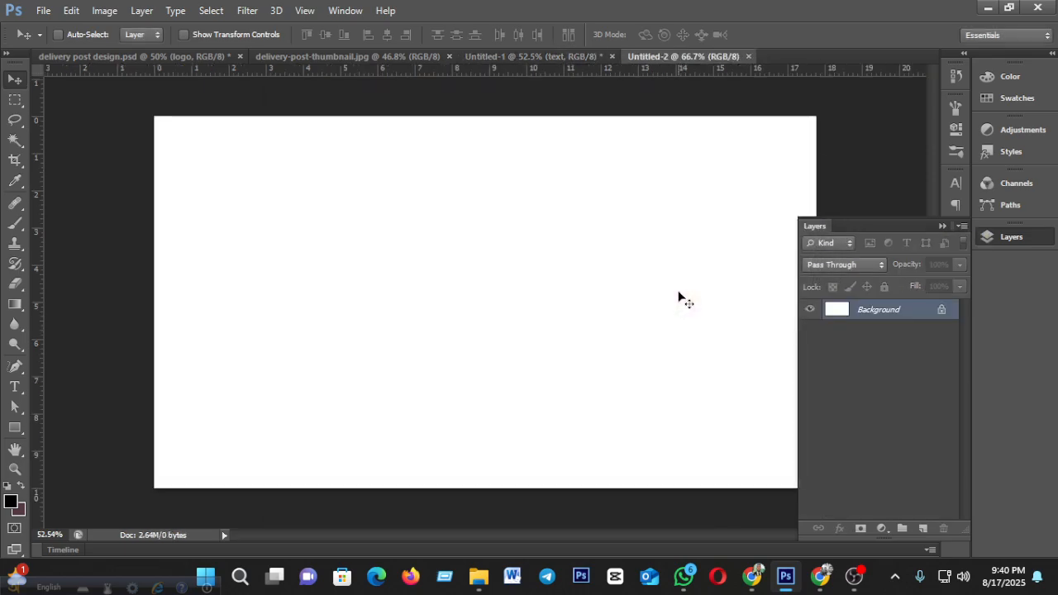
key("ctrl+minus")
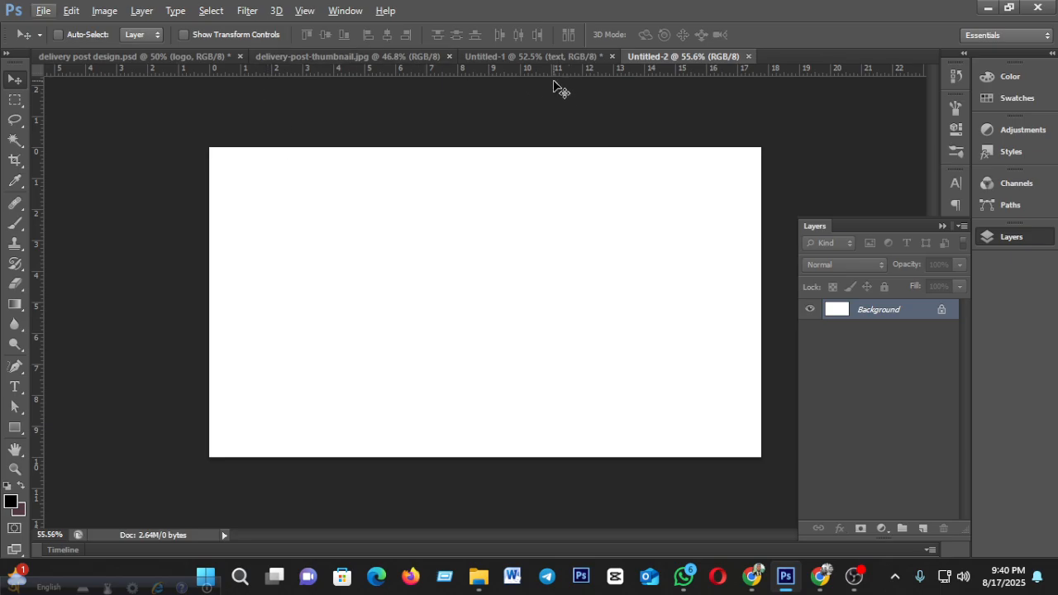
Step: In Untitled-1, stamp all visible layers into a new layer above Color Fill 2 and convert it to a smart object
left_click(521, 58)
scroll(898, 349, "up", 1)
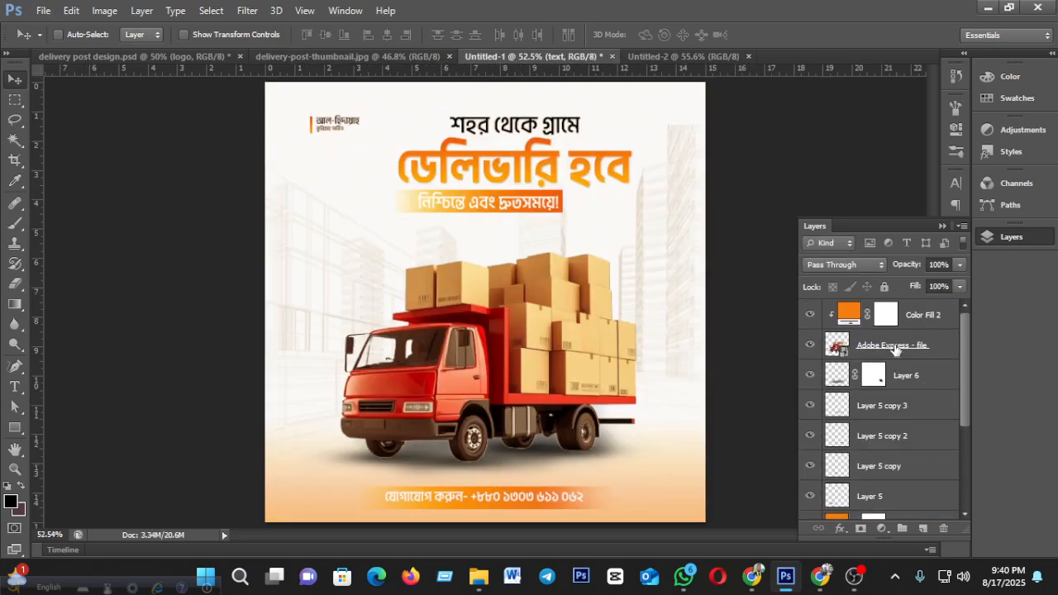
left_click(927, 328)
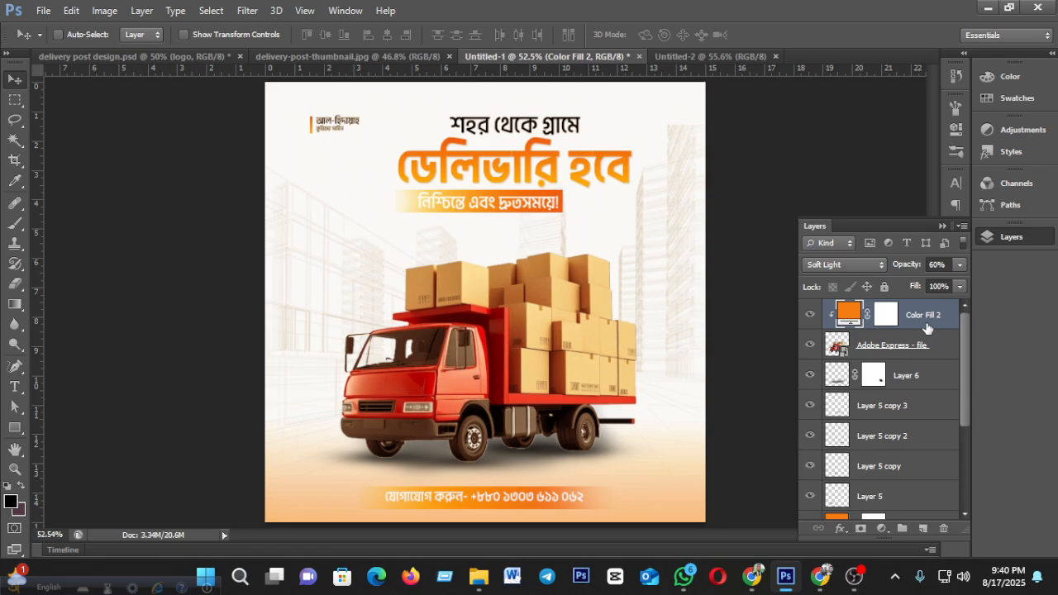
key("ctrl+shift+alt+e")
right_click(927, 323)
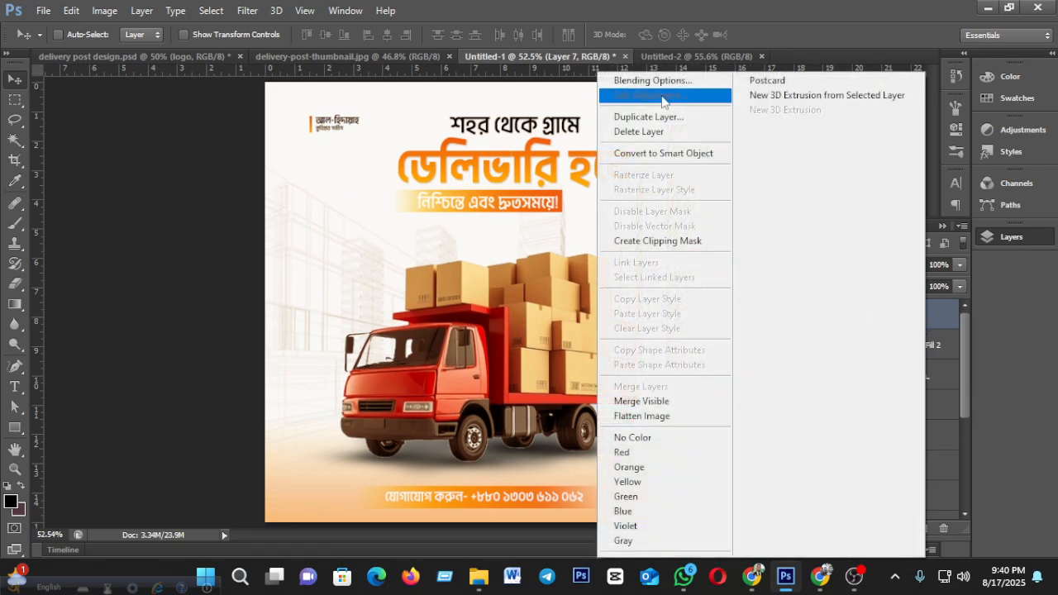
left_click(670, 153)
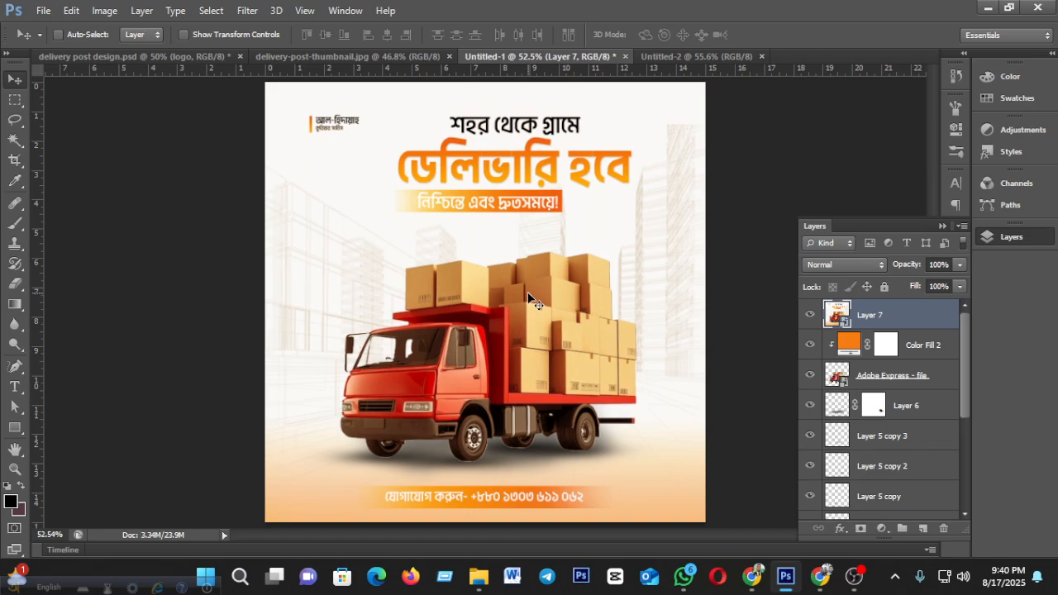
Step: Copy the merged post into Untitled-2, scale it to about 50%, and place it in the right half of the canvas
left_click_drag(529, 296, 594, 331)
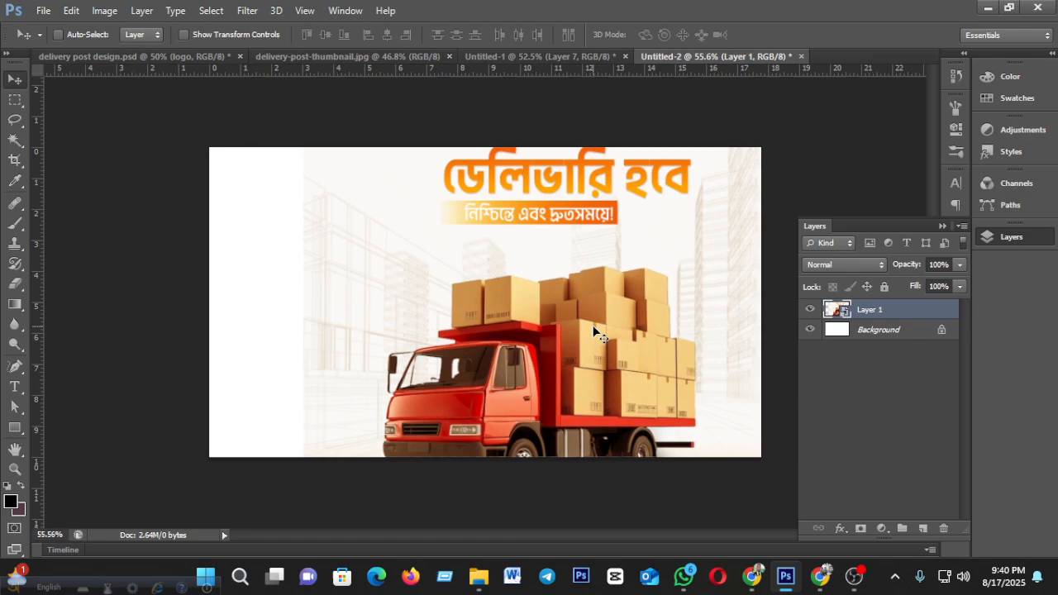
key("ctrl+t")
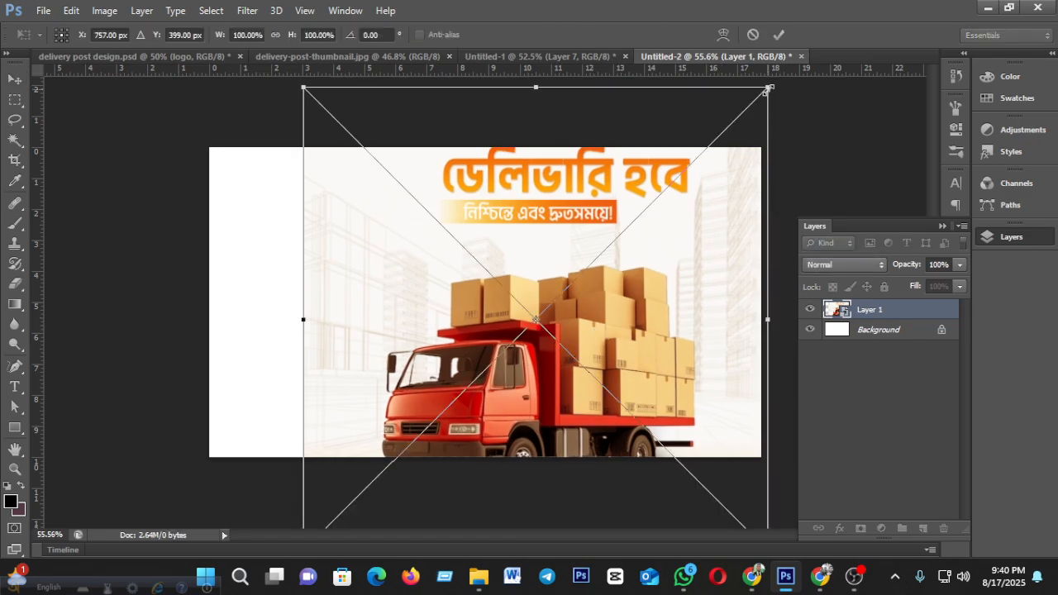
left_click_drag(767, 89, 530, 352)
left_click_drag(426, 397, 578, 270)
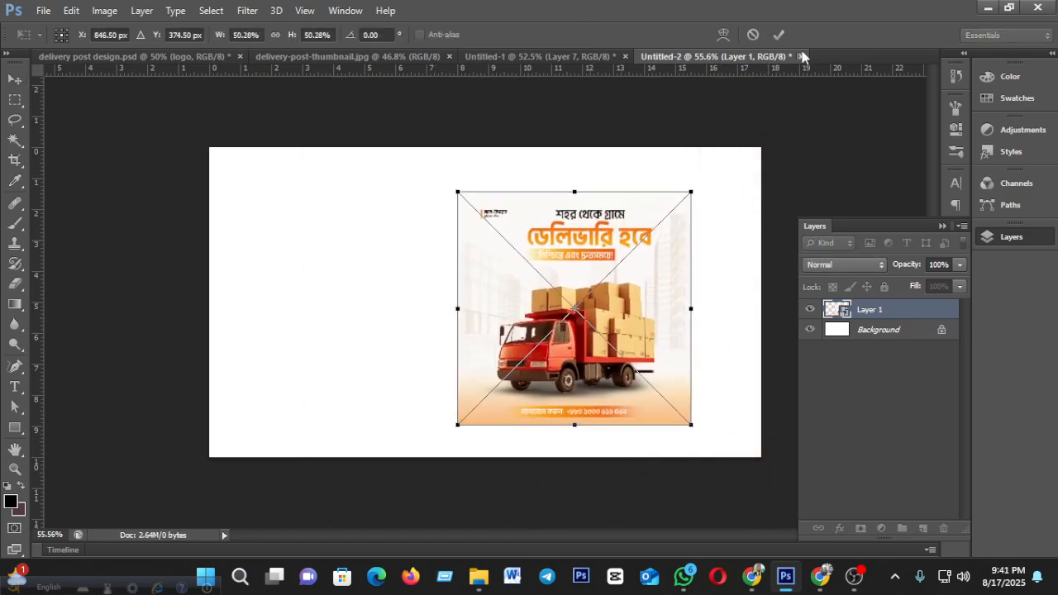
left_click(780, 35)
Step: Duplicate the post layer, hide the original Layer 1, and move the copy beneath it
scroll(711, 253, "up", 2)
scroll(686, 297, "down", 2)
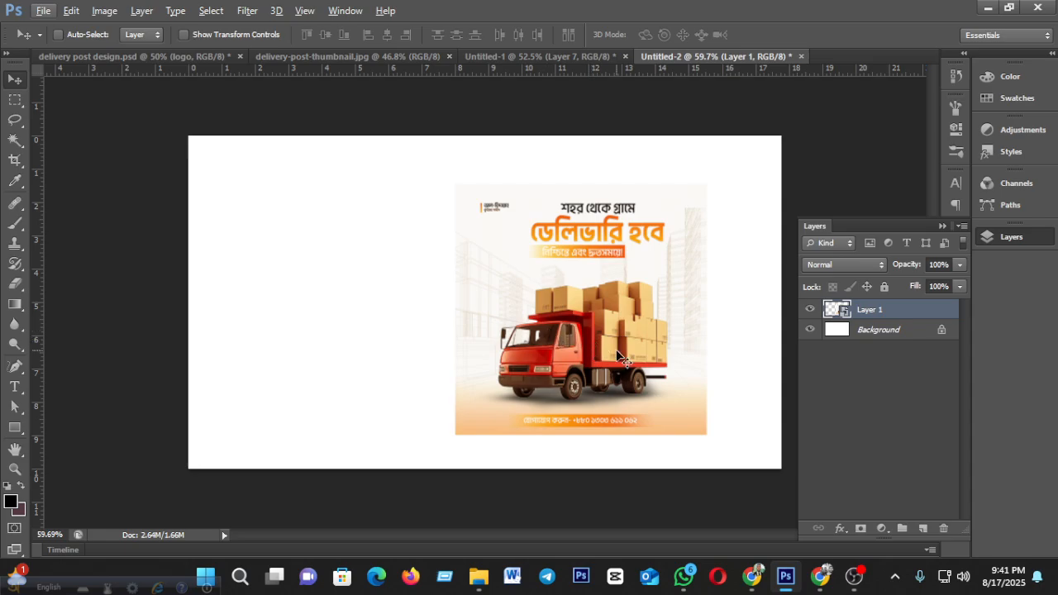
key("ctrl+j")
left_click(810, 330)
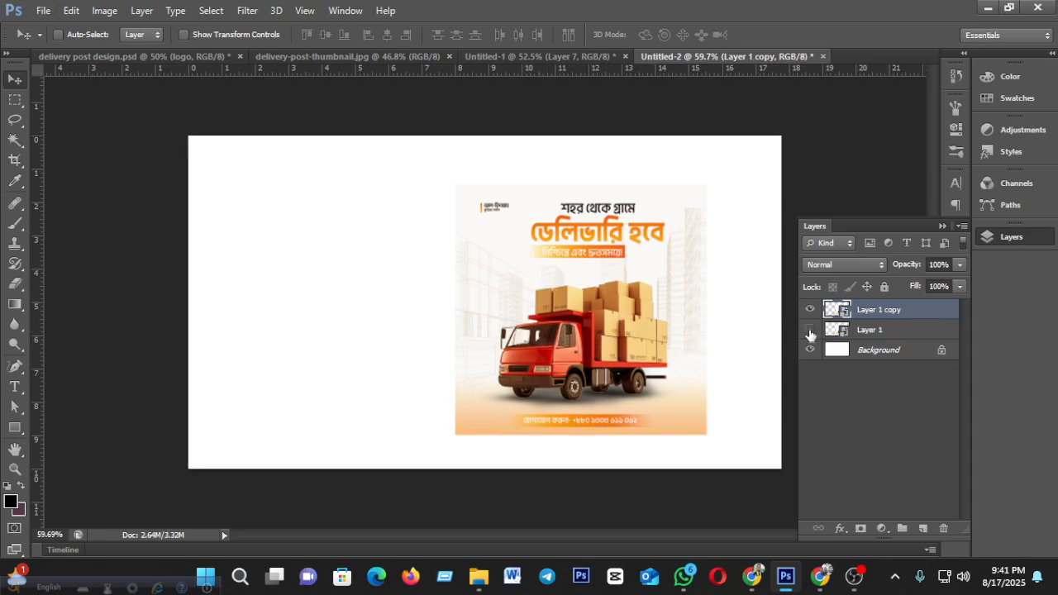
left_click_drag(862, 313, 845, 344)
Step: Enlarge Layer 1 copy to about 112% and position it so the truck fills the right part of the canvas
key("ctrl+t")
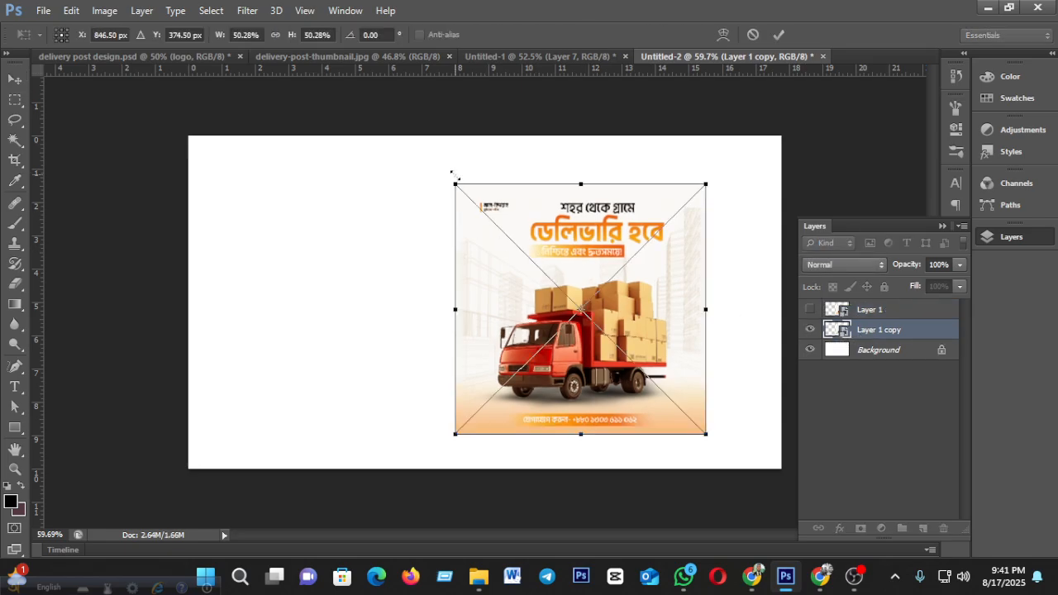
left_click_drag(456, 185, 365, 94)
left_click_drag(705, 434, 820, 549)
left_click_drag(704, 358, 683, 339)
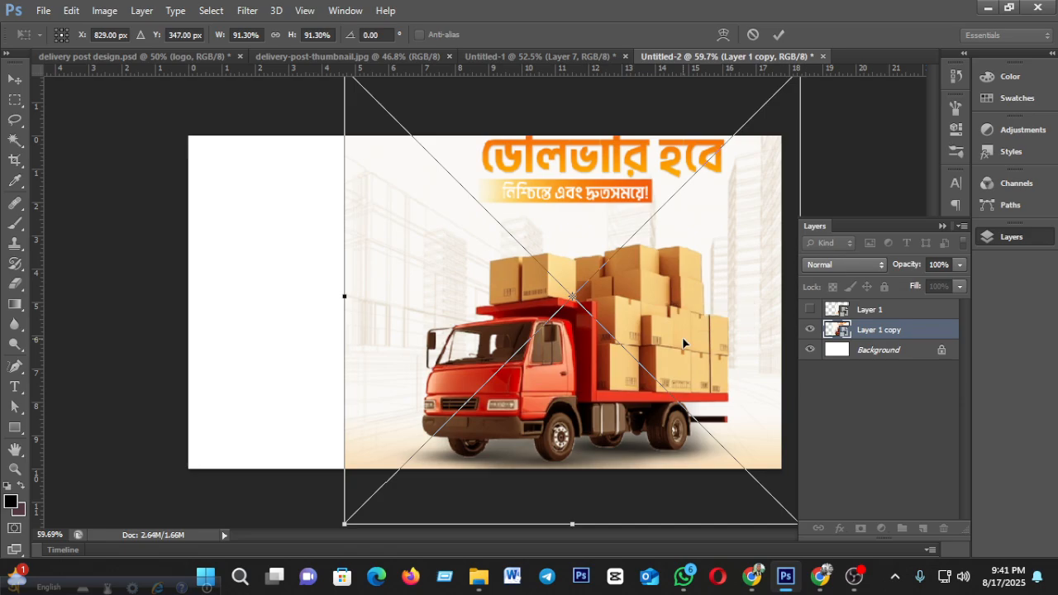
scroll(374, 329, "down", 2)
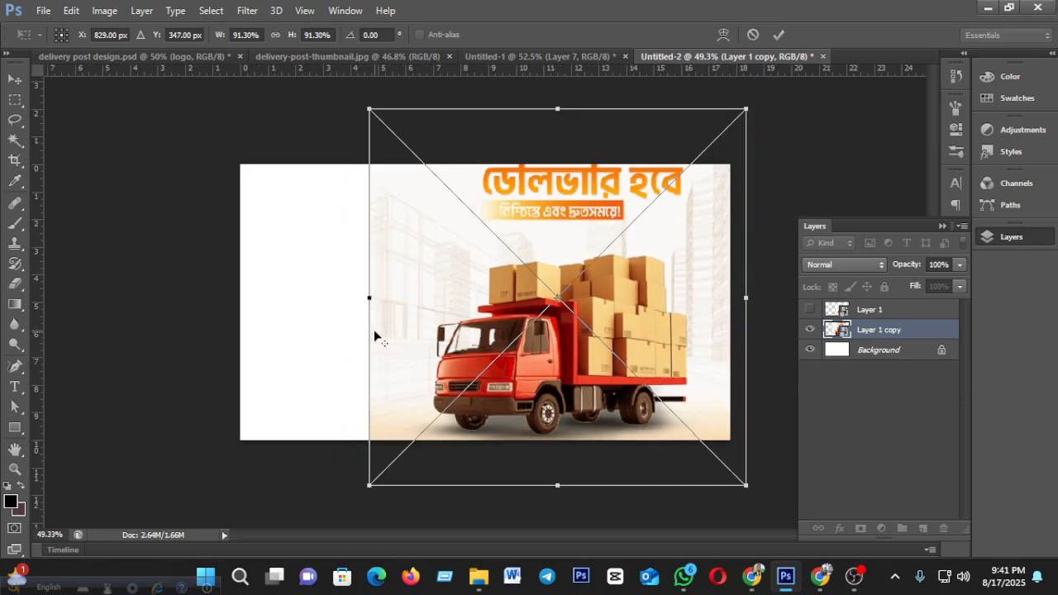
left_click_drag(402, 430, 219, 506)
left_click_drag(501, 353, 539, 244)
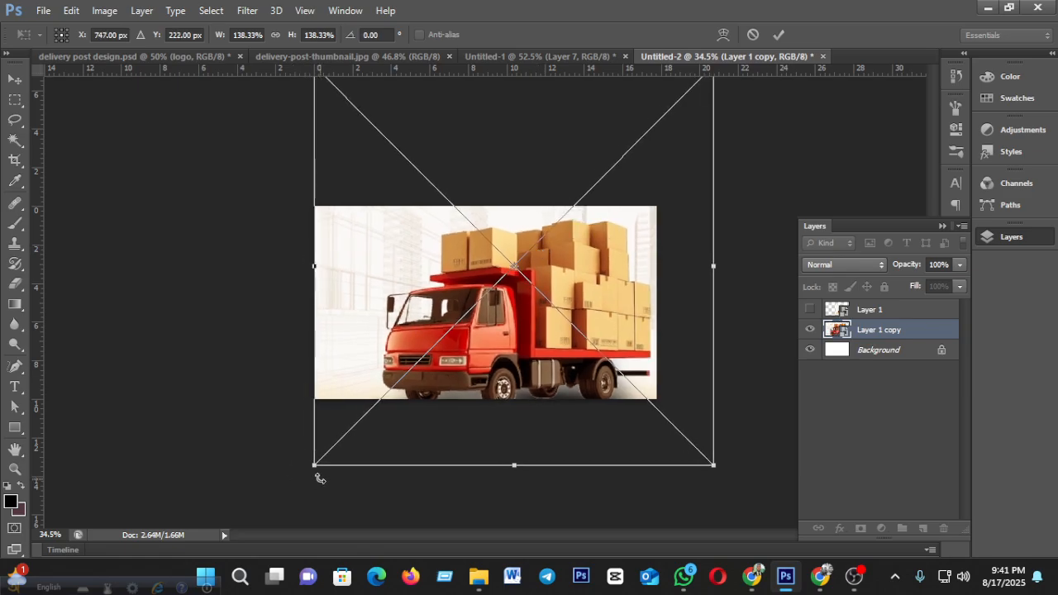
left_click_drag(315, 465, 308, 471)
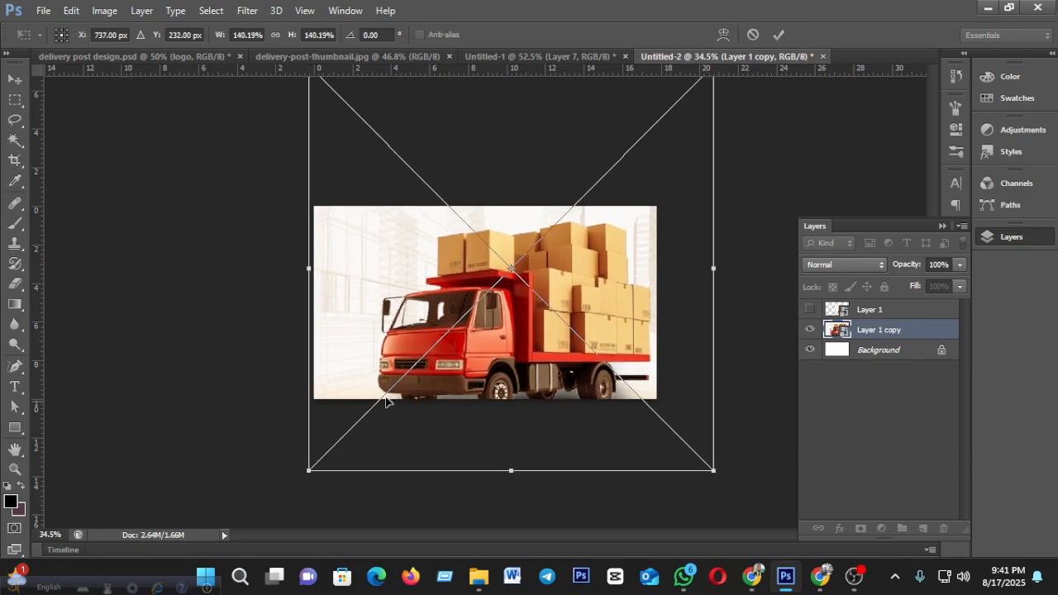
left_click_drag(395, 354, 460, 351)
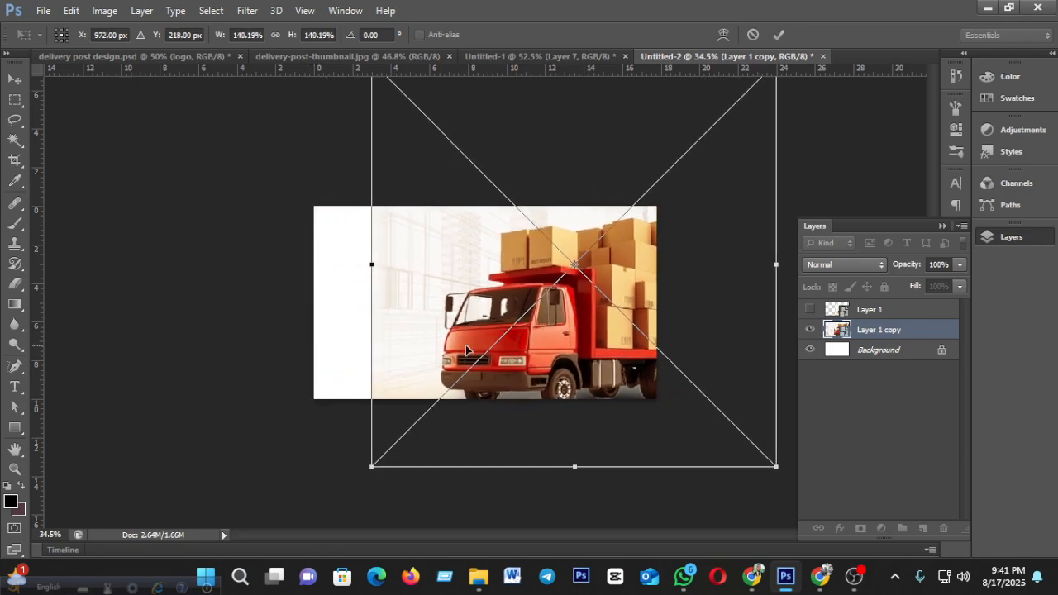
left_click_drag(777, 469, 695, 387)
left_click_drag(606, 268, 605, 331)
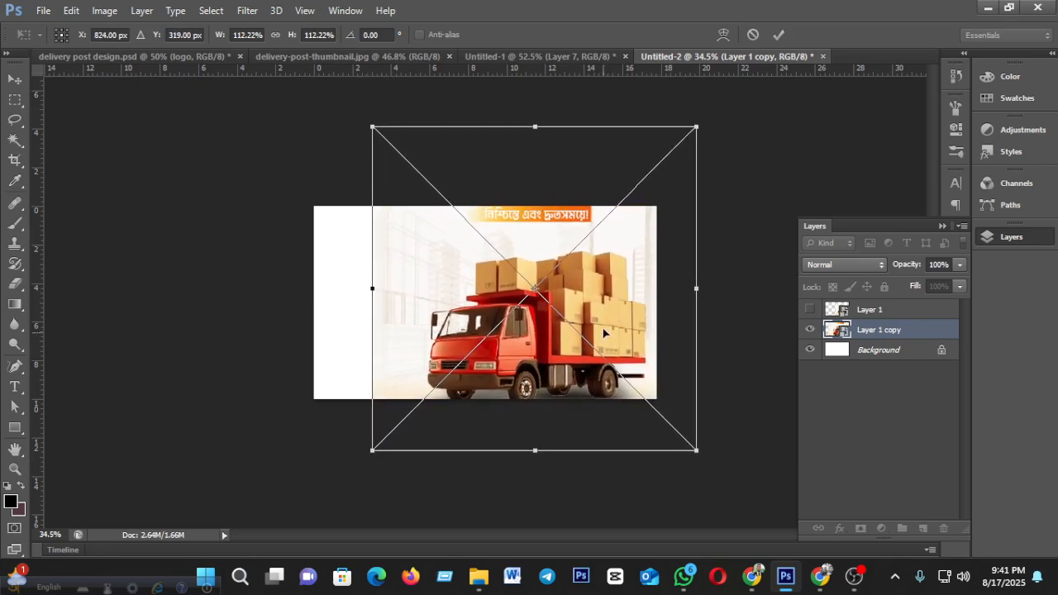
left_click(779, 35)
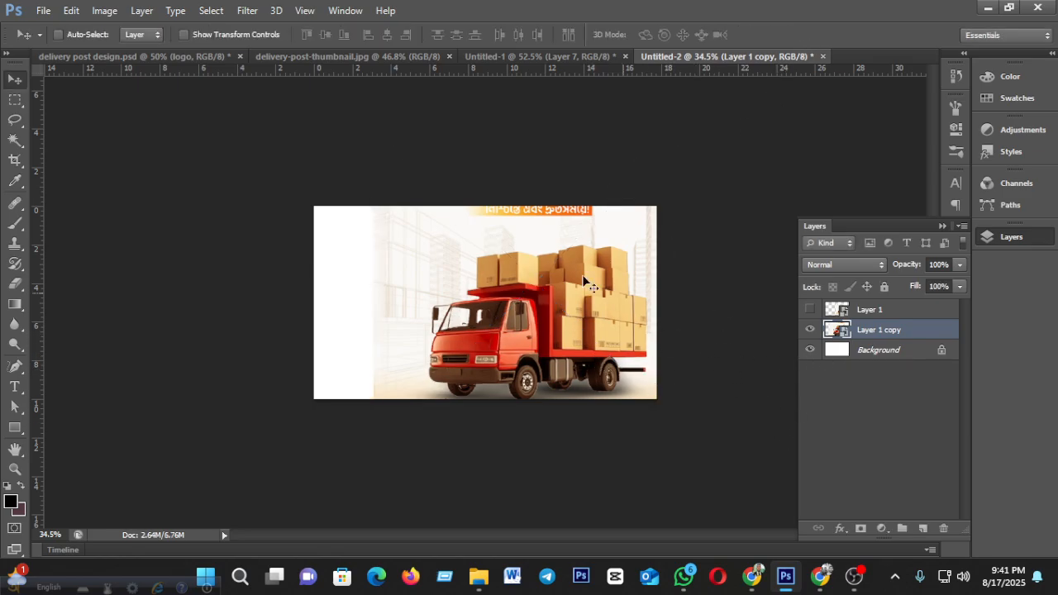
Step: Apply a Gaussian Blur with a 9.8-pixel radius to Layer 1 copy
left_click(258, 9)
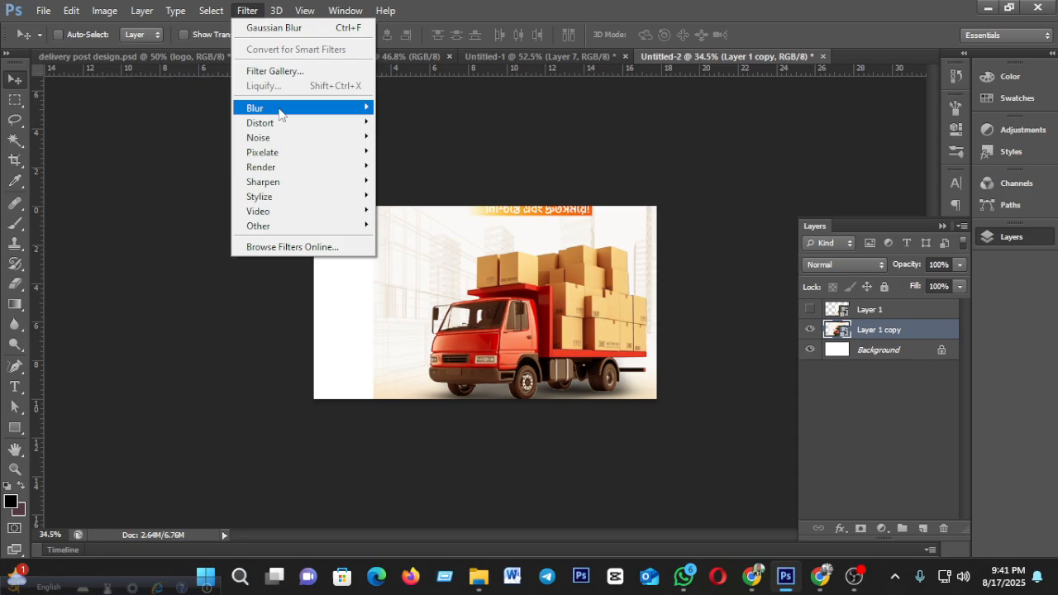
mouse_move(350, 107)
left_click(422, 203)
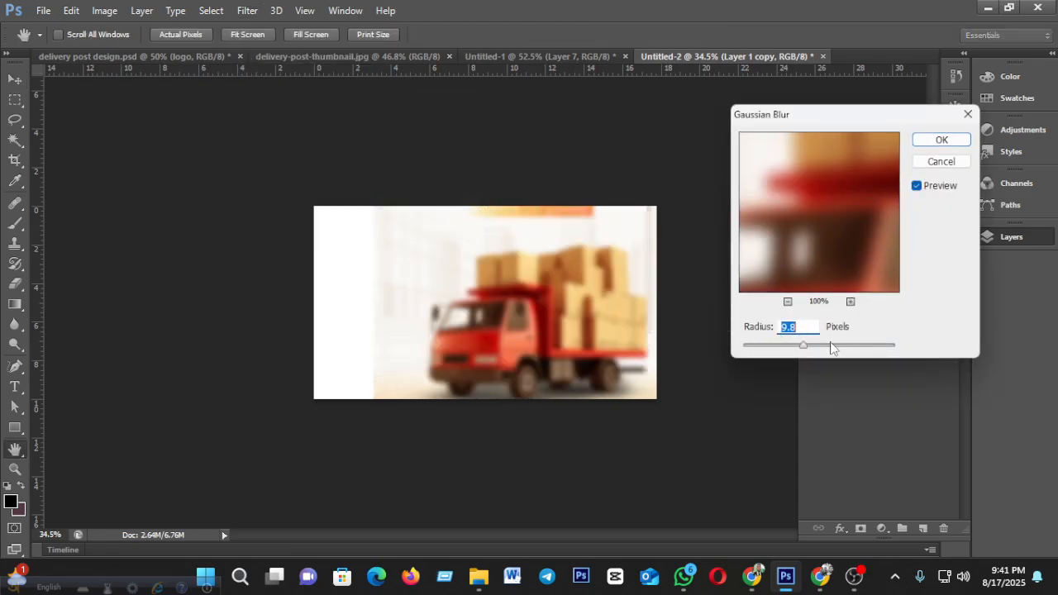
left_click(941, 139)
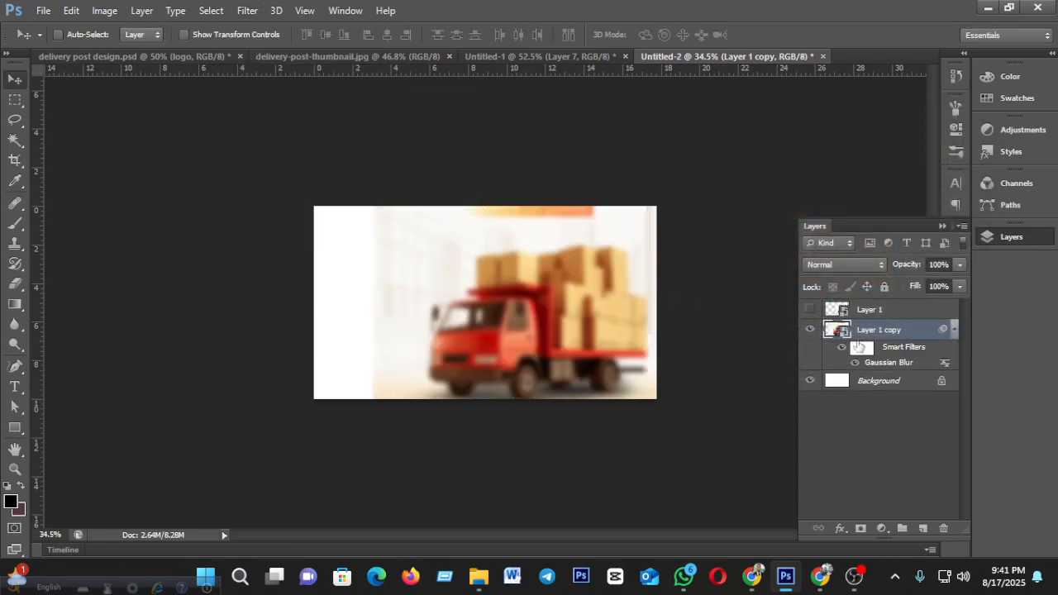
Step: Duplicate the blurred layer, rotate the duplicate about 43°, and move it over the canvas's upper-left corner
key("ctrl+j")
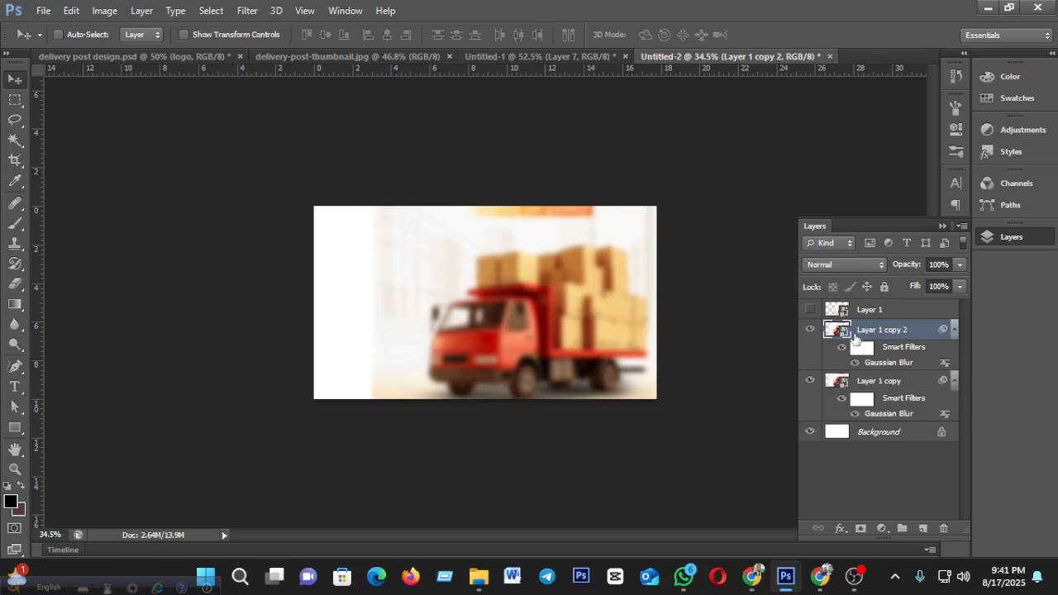
key("ctrl+t")
left_click_drag(601, 329, 333, 311)
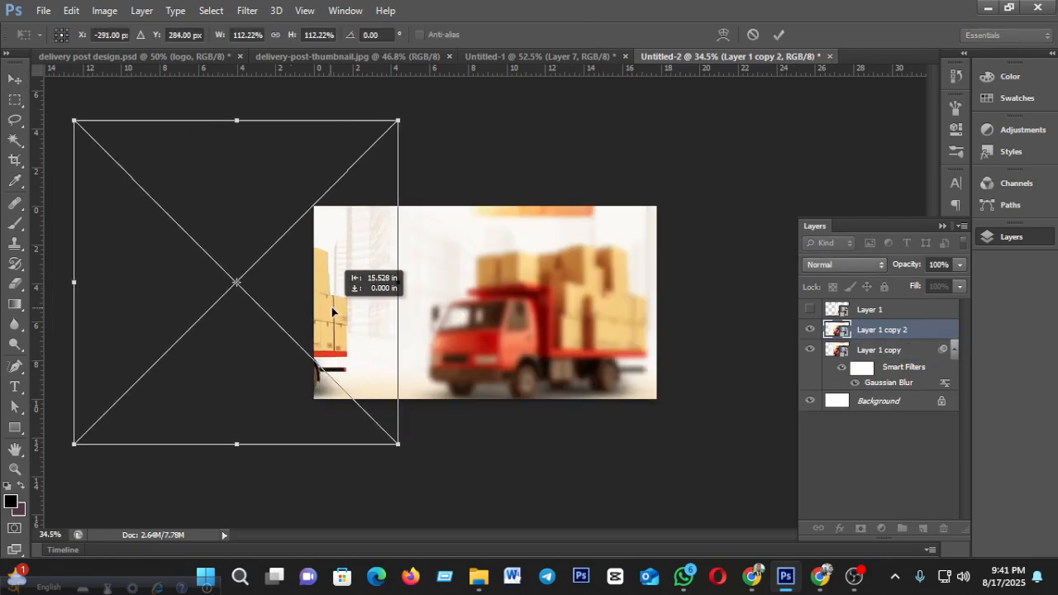
left_click_drag(438, 130, 458, 305)
left_click_drag(385, 218, 383, 113)
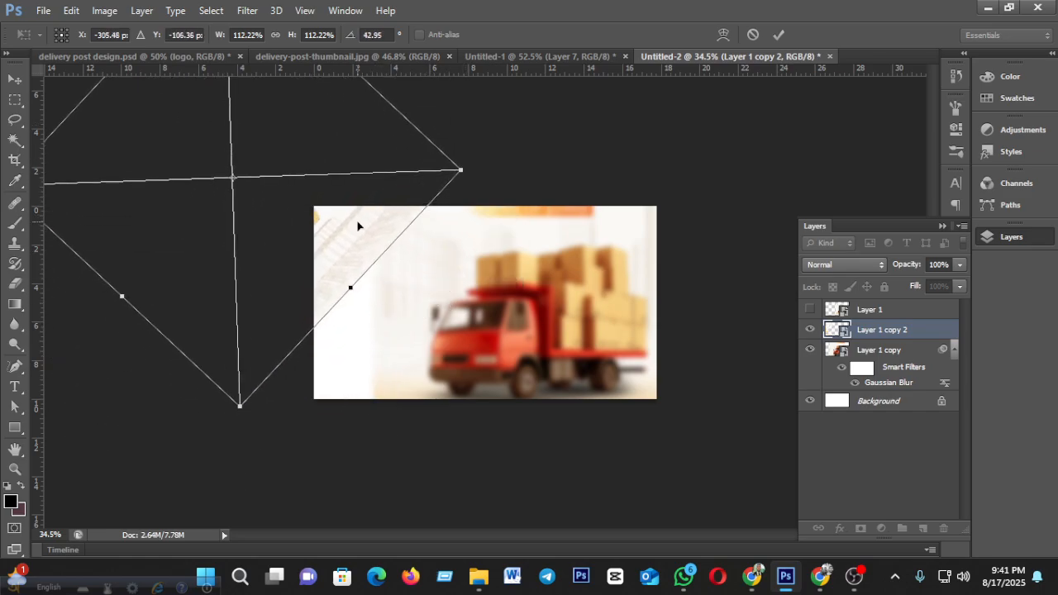
left_click(780, 35)
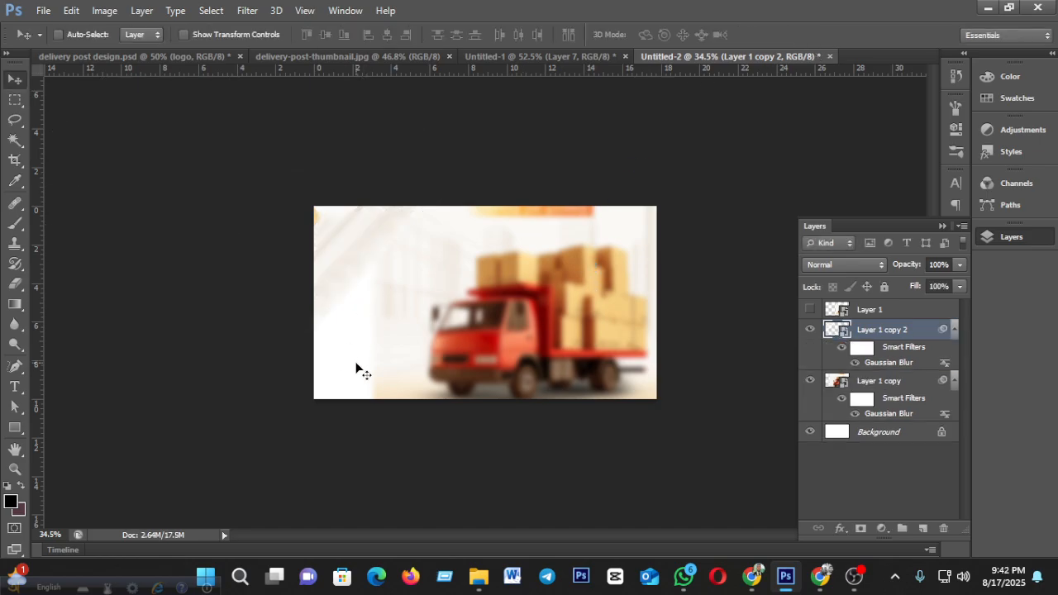
Step: Set the Gaussian Blur radius of Layer 1 copy 2 to 4.3 pixels and show Layer 1 again
double_click(889, 363)
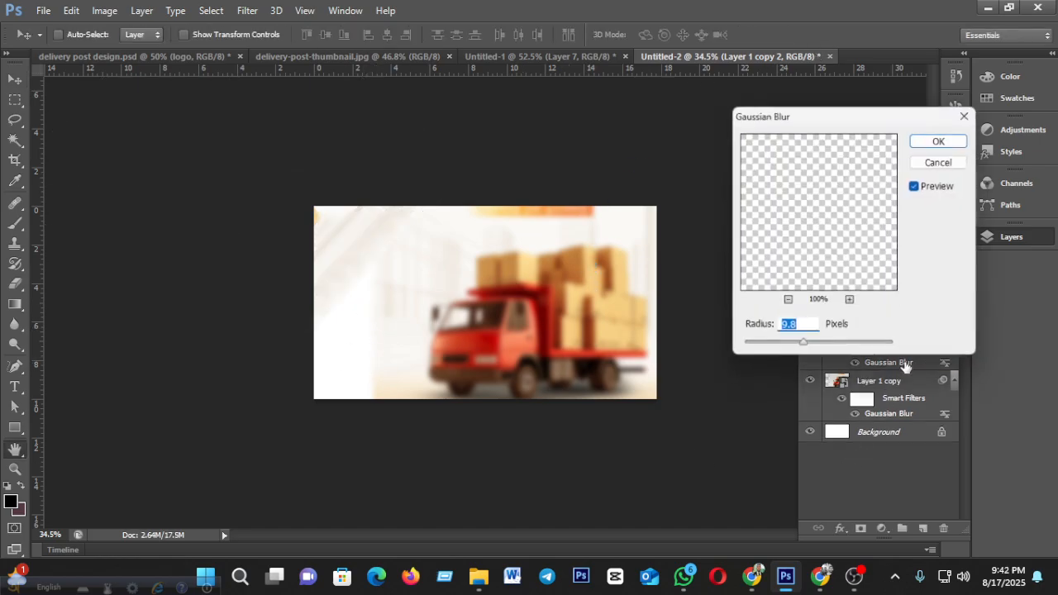
left_click_drag(797, 346, 777, 354)
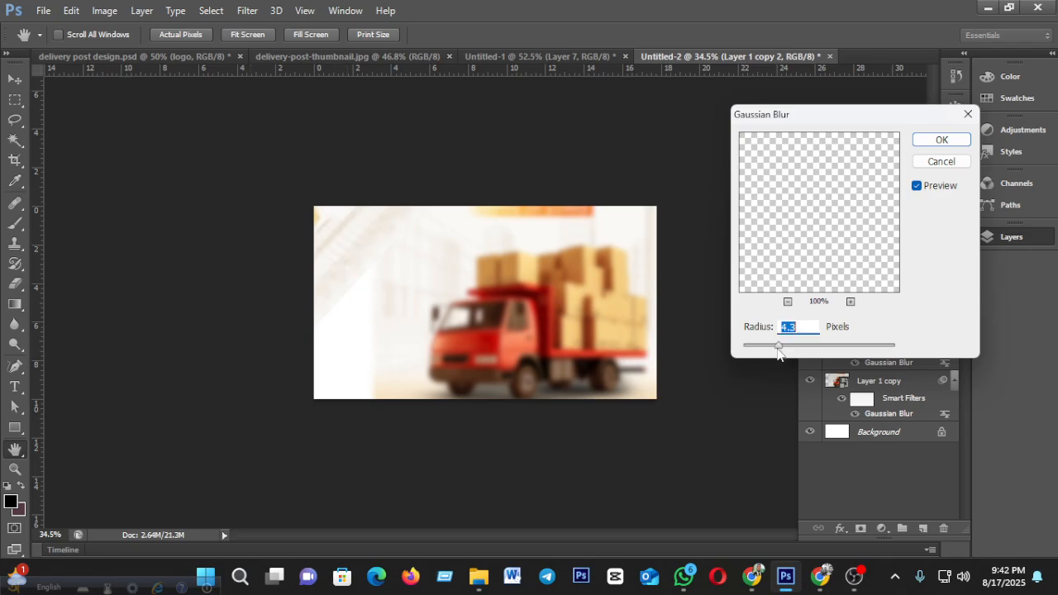
left_click(915, 142)
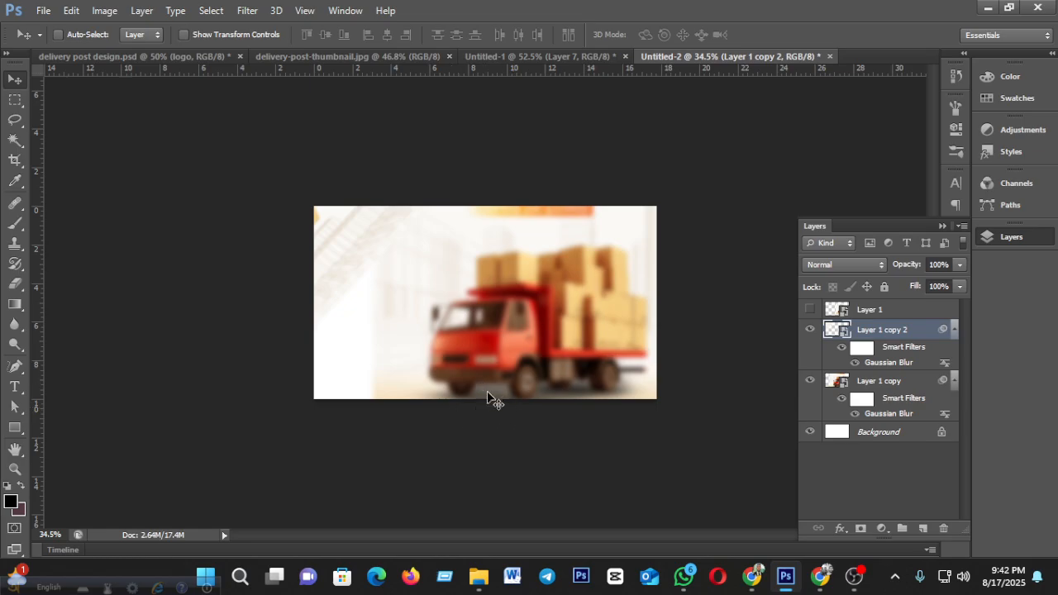
left_click(810, 310)
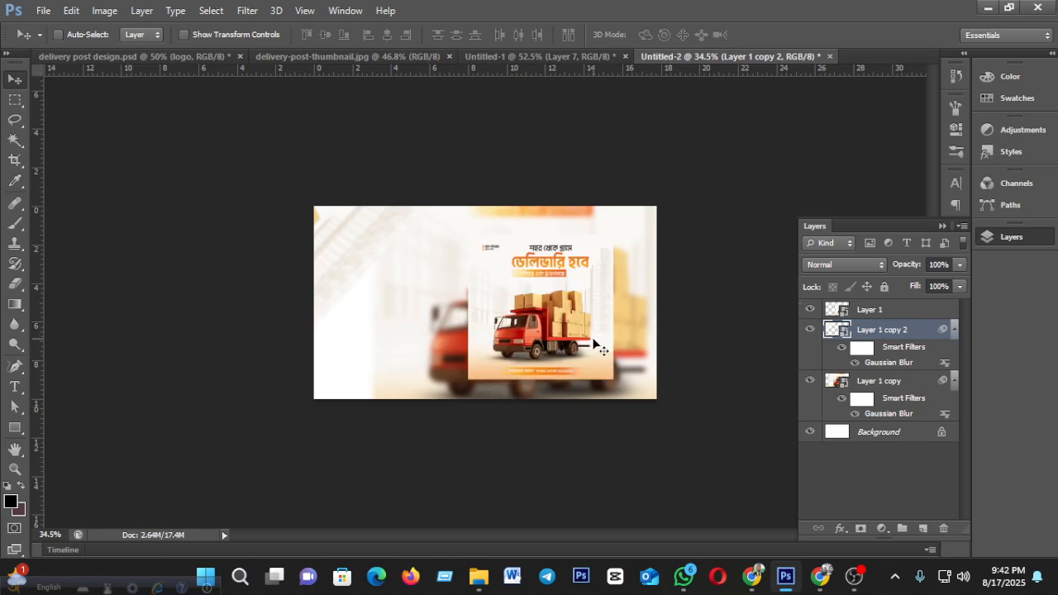
scroll(603, 343, "up", 1)
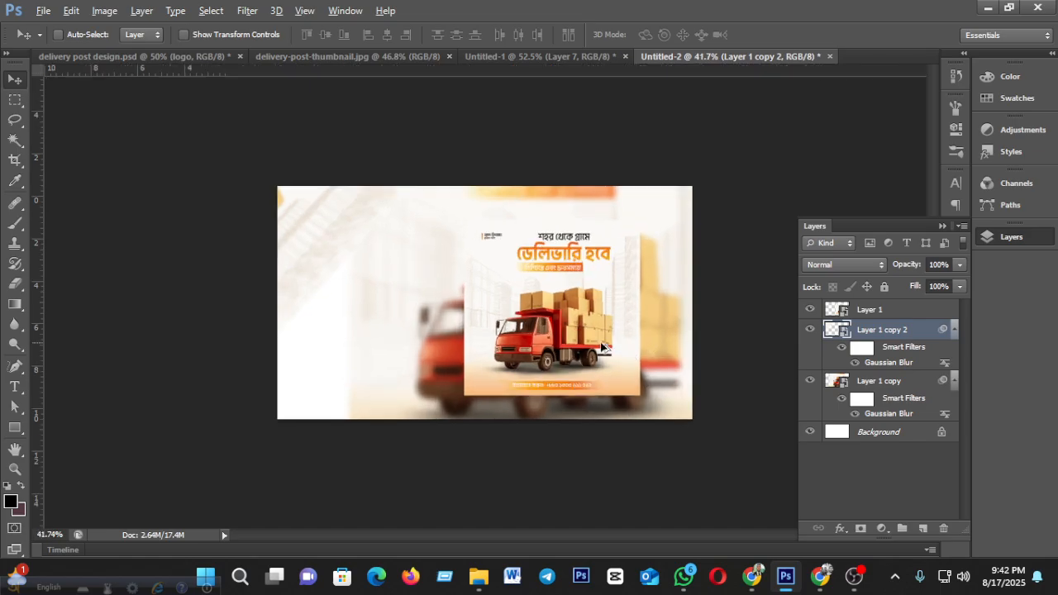
Step: Add a Curves adjustment layer above Layer 1 copy 2 and pull the RGB curve's midtones down to darken the background
scroll(602, 342, "up", 1)
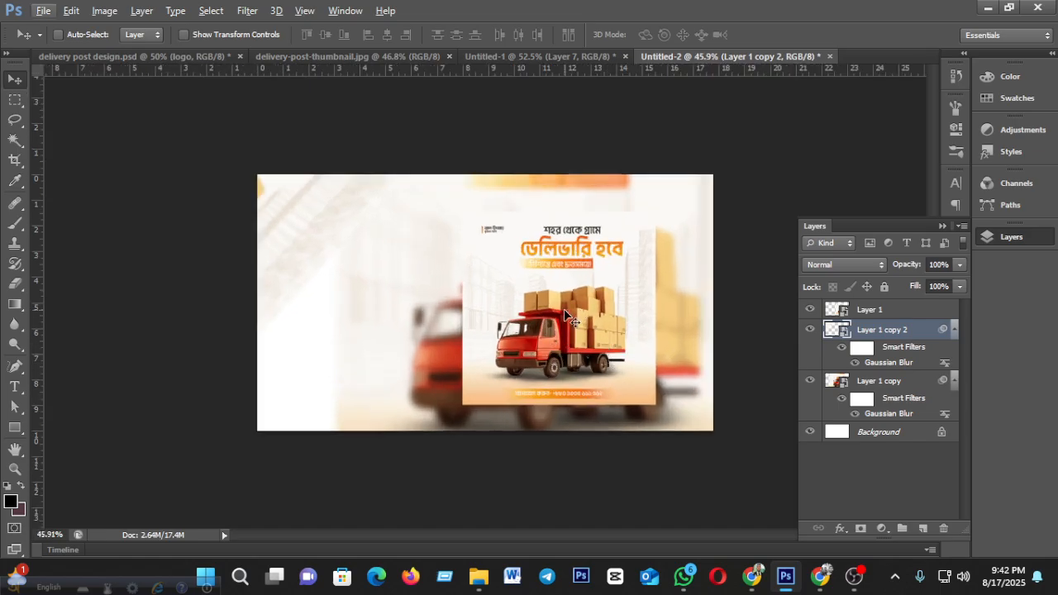
left_click(812, 309)
left_click(812, 309)
left_click(811, 310)
left_click(883, 527)
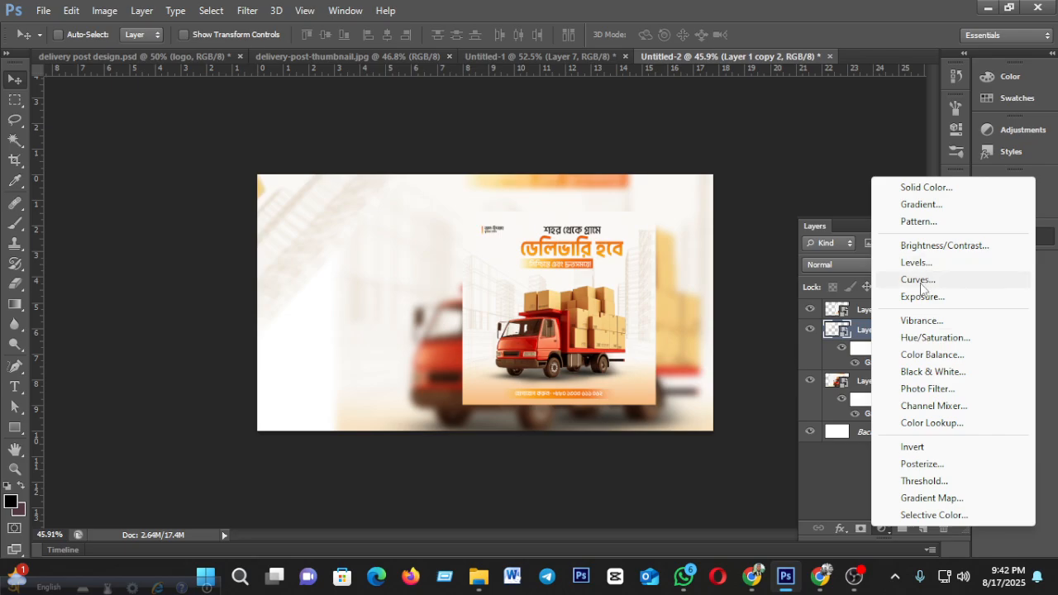
left_click(906, 277)
left_click_drag(838, 256, 857, 275)
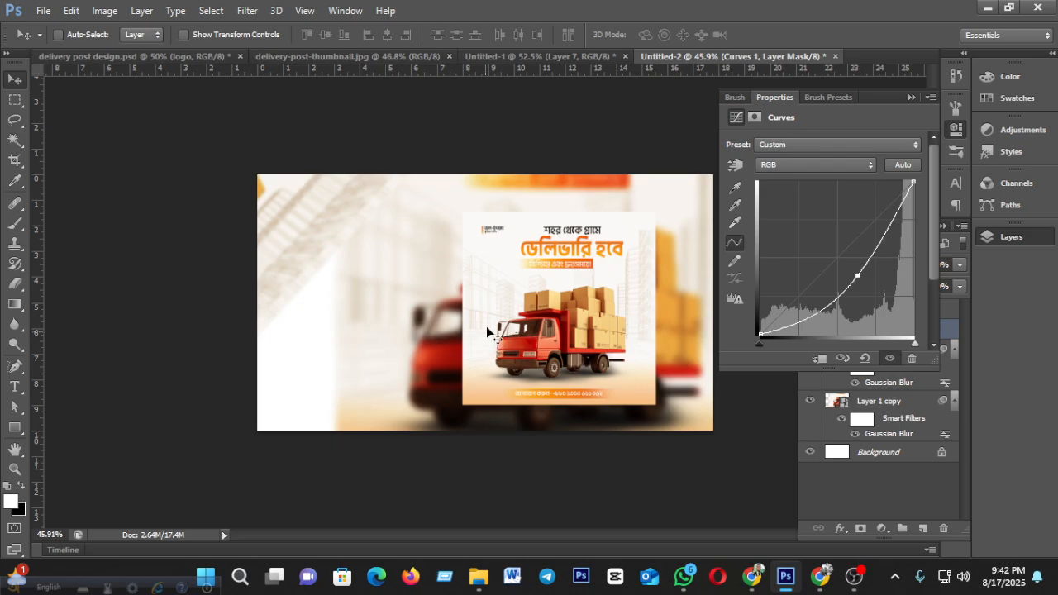
left_click(981, 238)
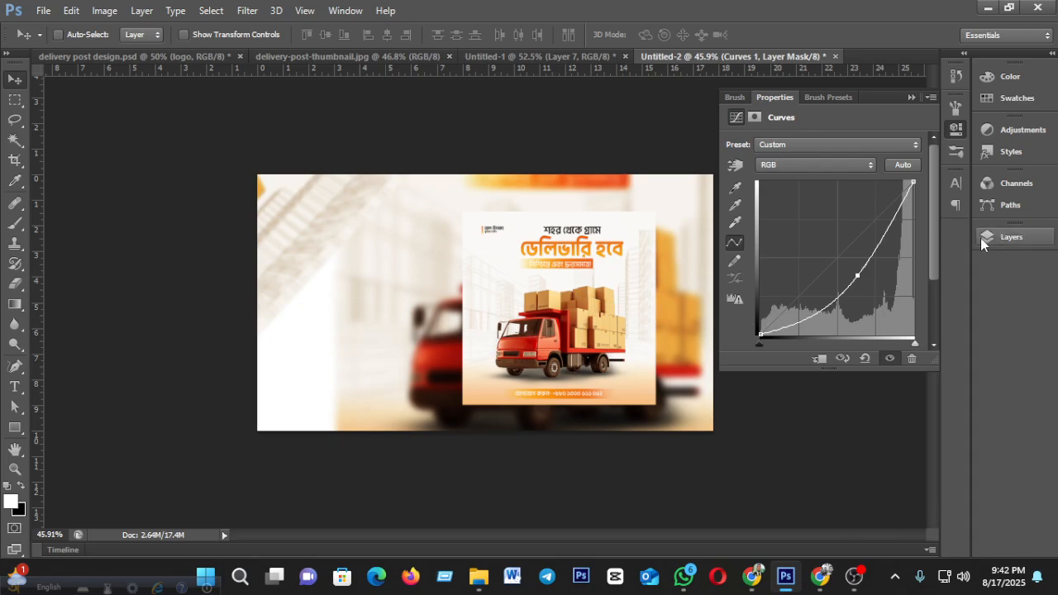
left_click(956, 129)
left_click(992, 240)
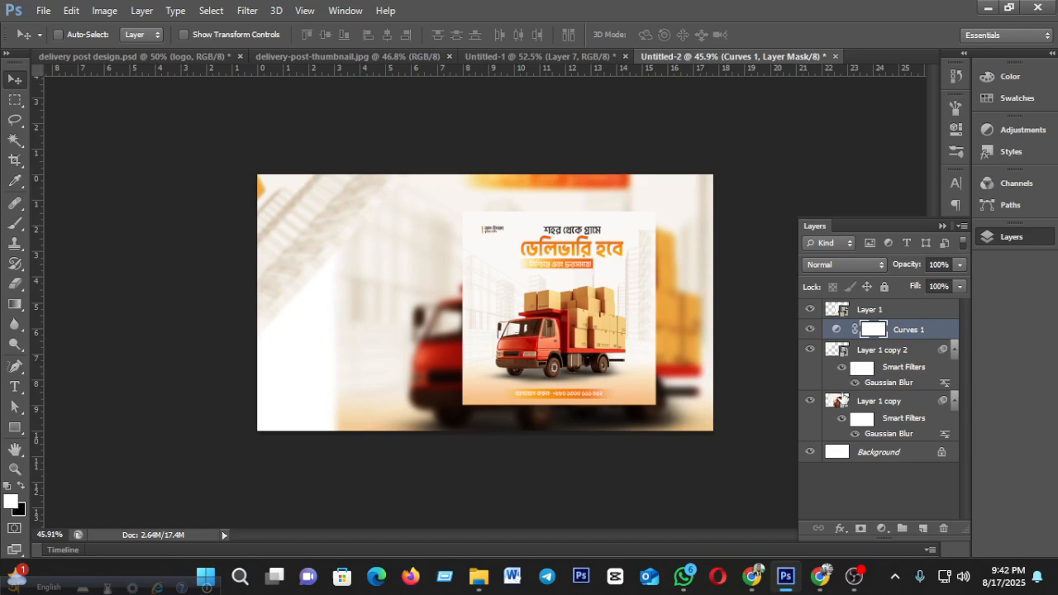
Step: Add a black Solid Color fill layer above Curves 1 and set its opacity to 41%
left_click(883, 529)
left_click(901, 184)
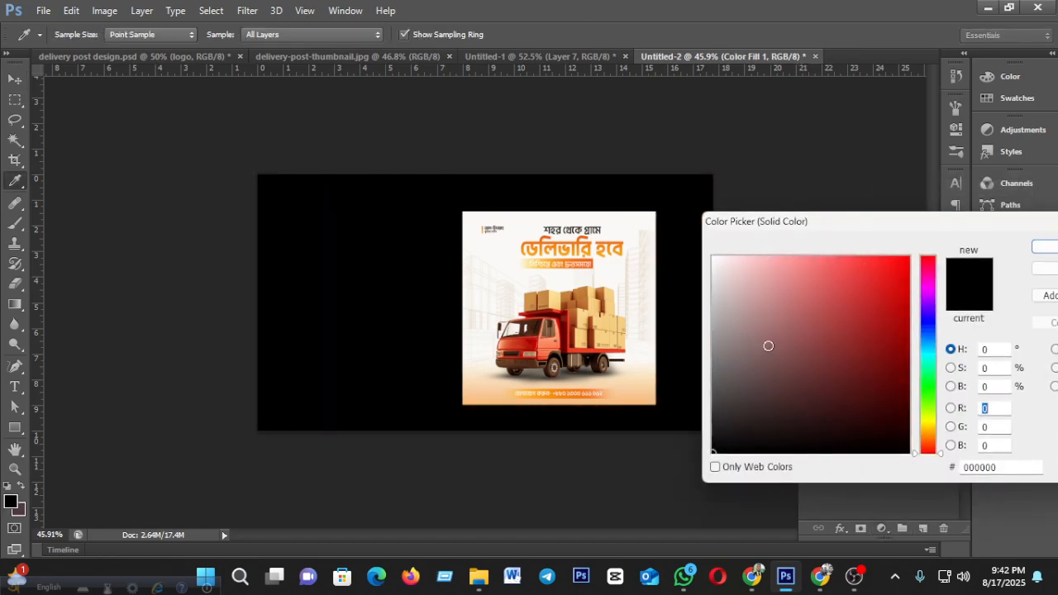
left_click(1042, 249)
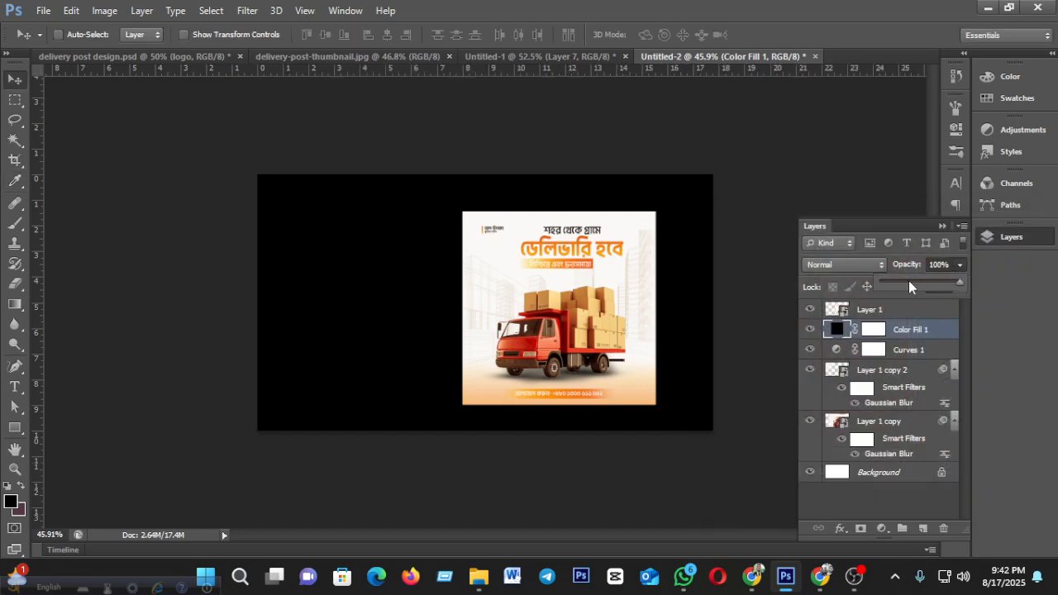
left_click_drag(910, 283, 915, 284)
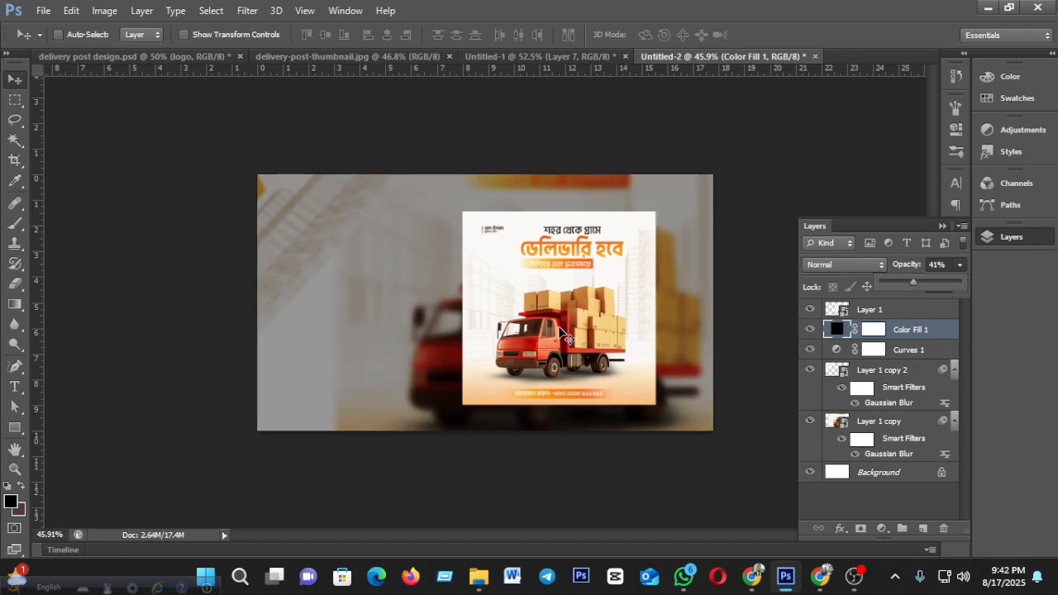
Step: Scale Layer 1 to 64.54%, rotate it 12.6°, and place the post over the right part of the canvas
left_click(877, 420)
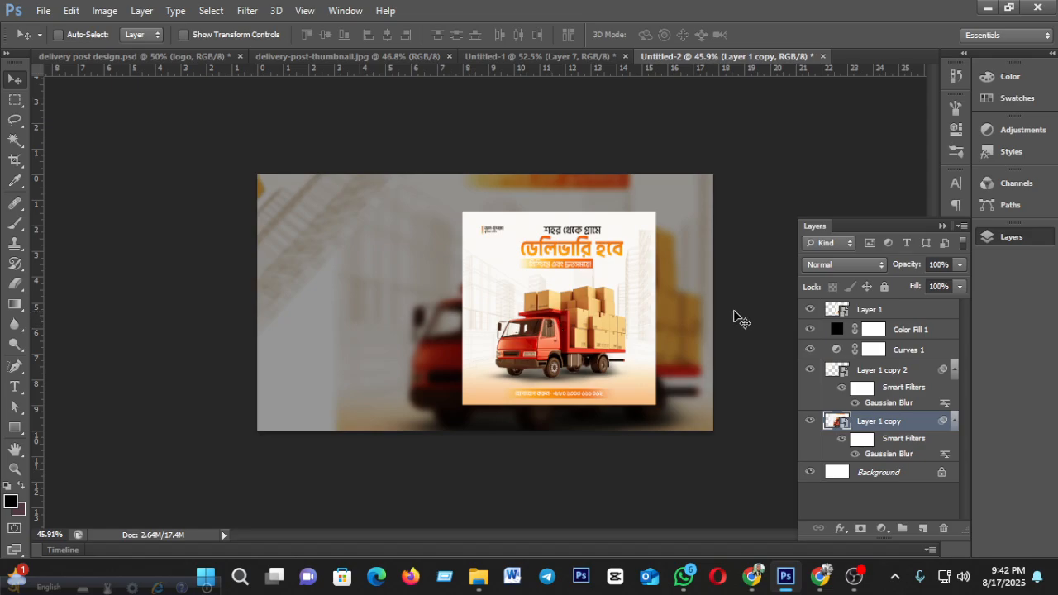
left_click(852, 312)
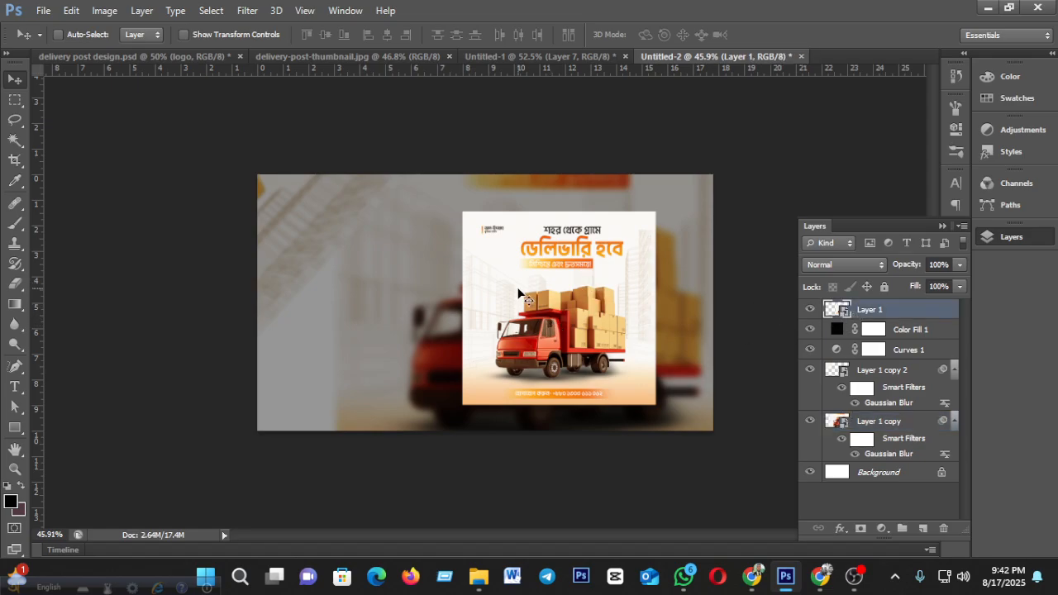
key("ctrl+t")
left_click_drag(656, 213, 747, 179)
key("ctrl+z")
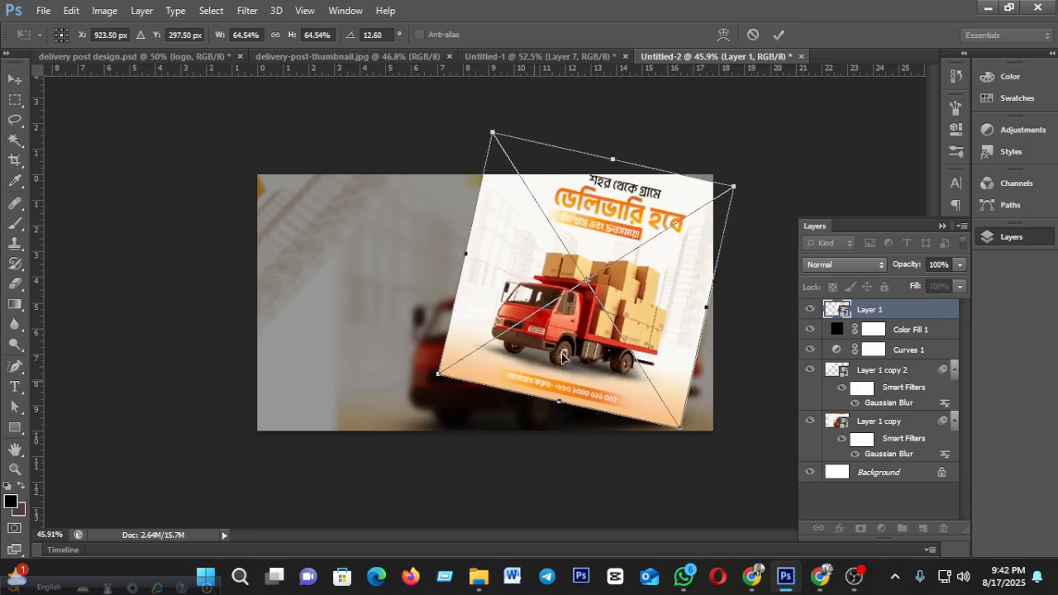
left_click_drag(605, 241, 603, 253)
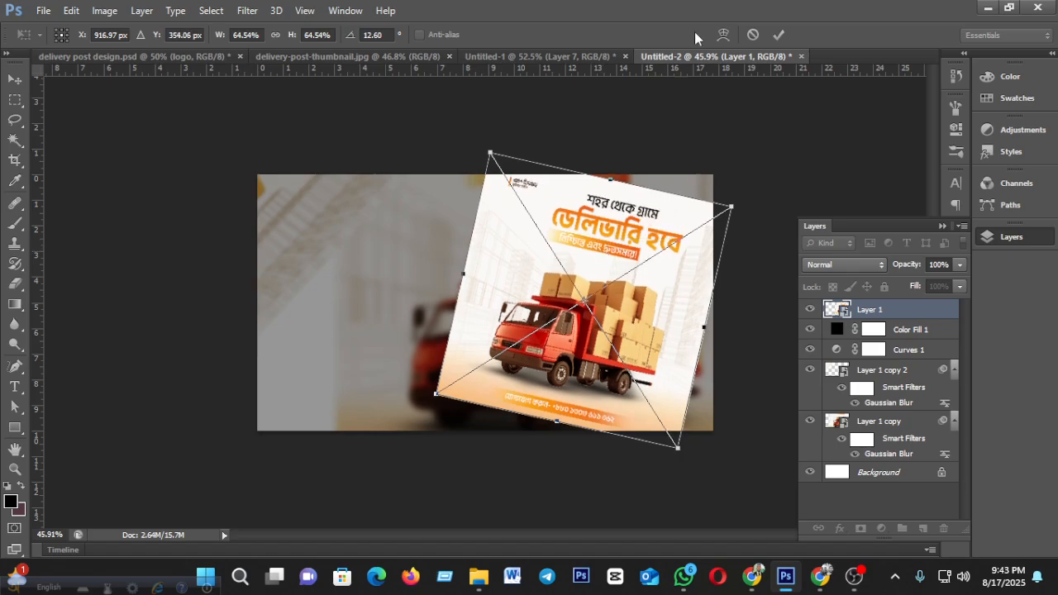
left_click(776, 37)
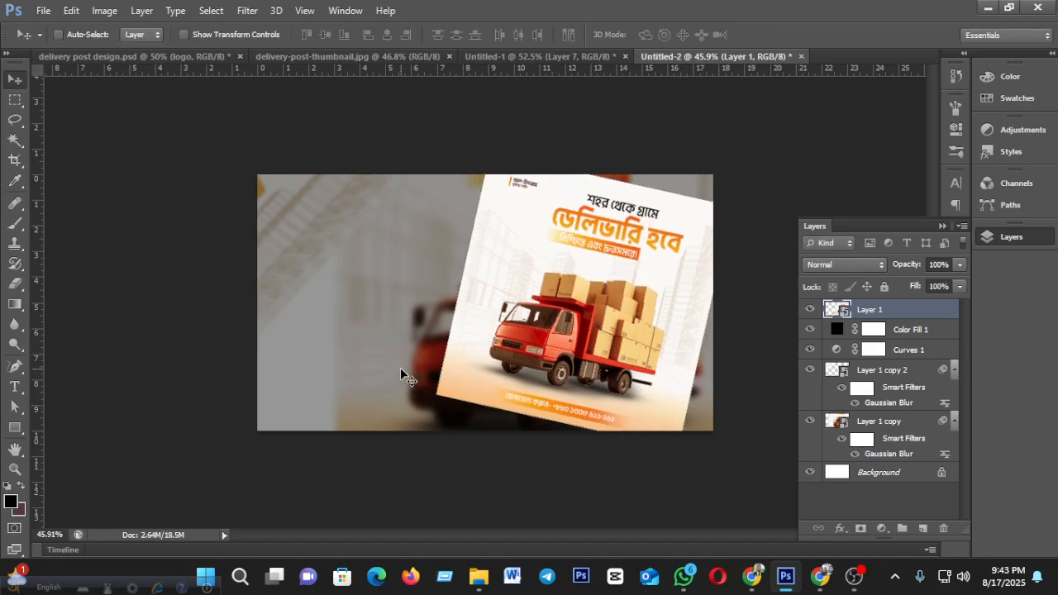
left_click_drag(401, 368, 429, 314)
key("ctrl+z")
left_click(405, 293)
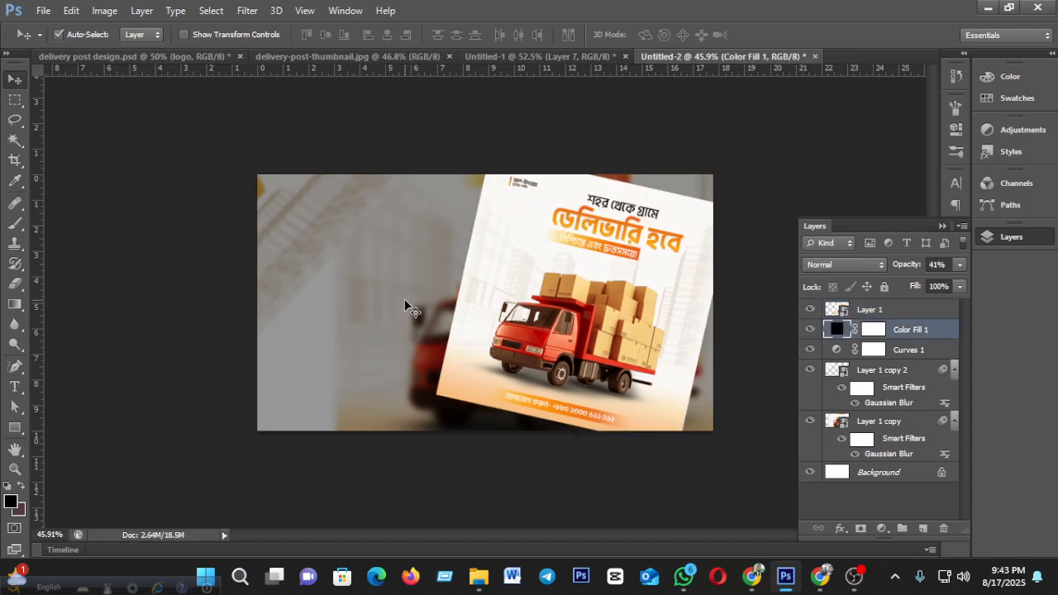
Step: Move Layer 1 copy about 24 px right and 20 px up on the canvas
left_click(893, 423)
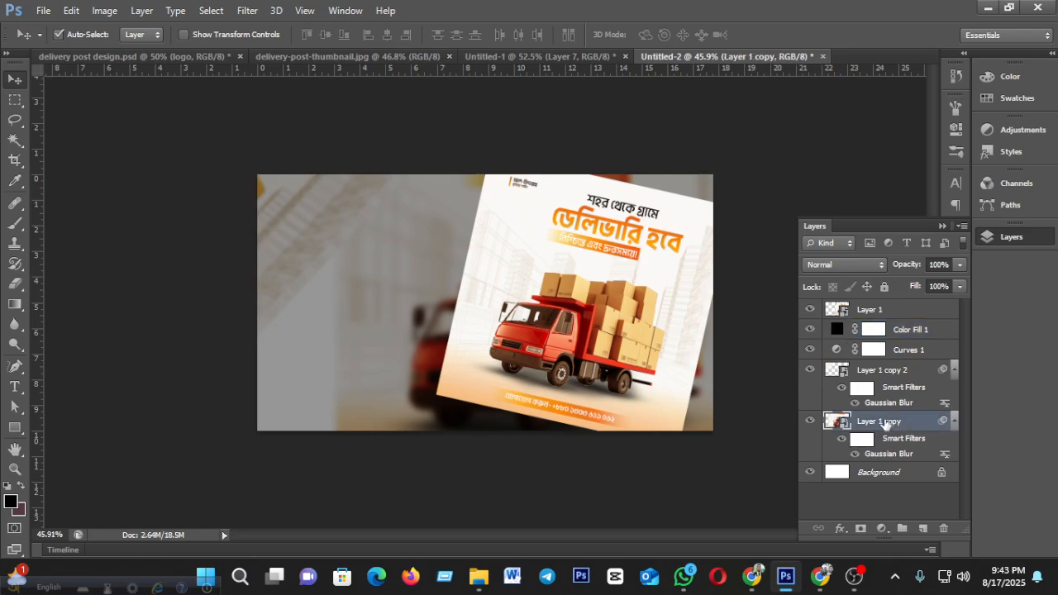
key("ctrl+t")
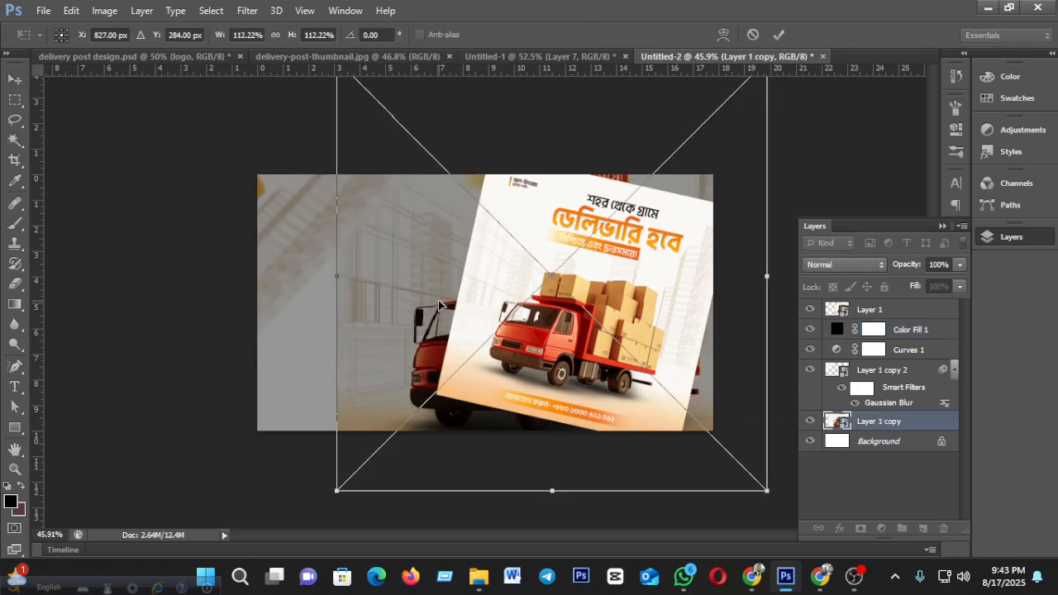
left_click_drag(426, 277, 434, 285)
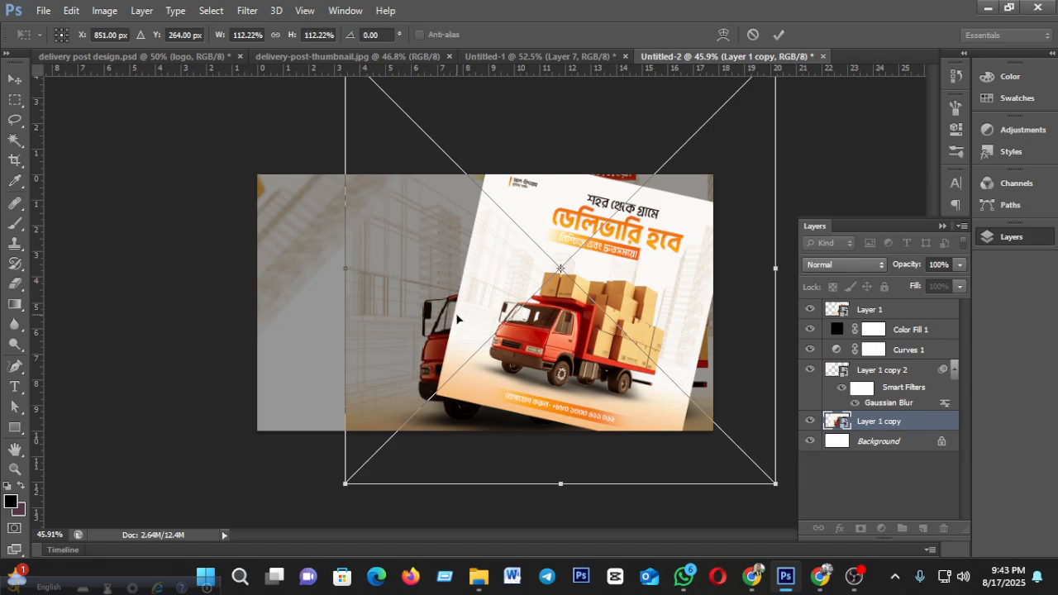
left_click(780, 35)
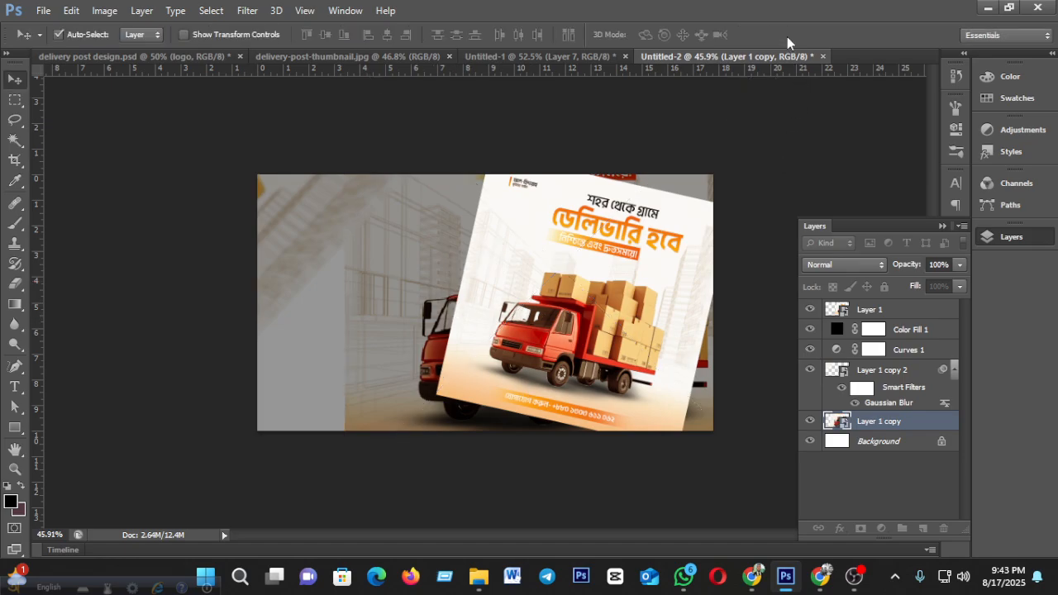
key("ctrl+f")
scroll(466, 378, "down", 4)
scroll(377, 393, "up", 2)
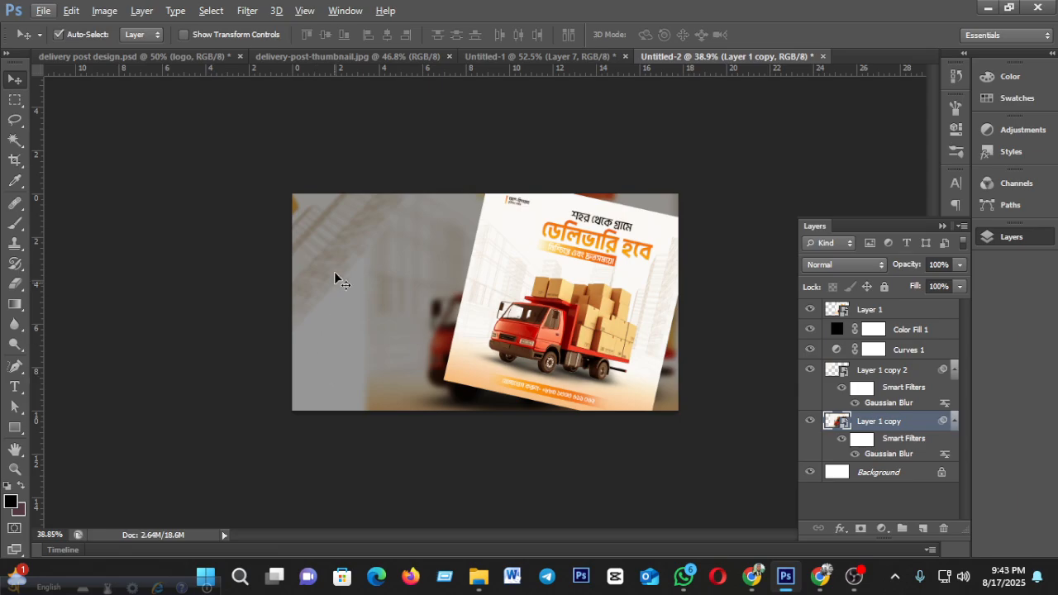
Step: Compare the background with Layer 1 copy 2 hidden and shown
left_click_drag(332, 239, 315, 330)
key("ctrl+z")
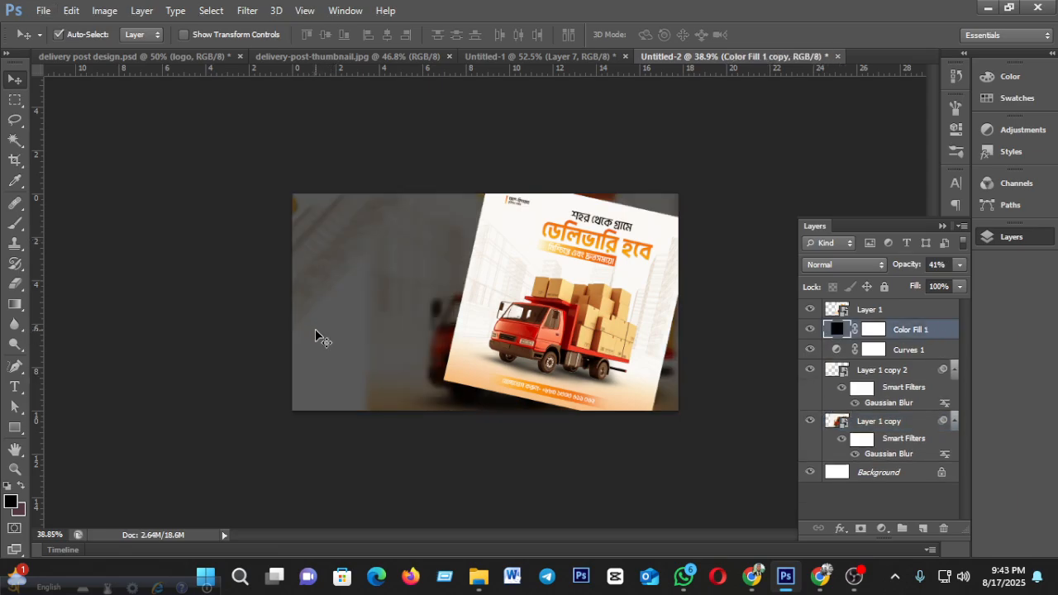
left_click(837, 370)
left_click(812, 370)
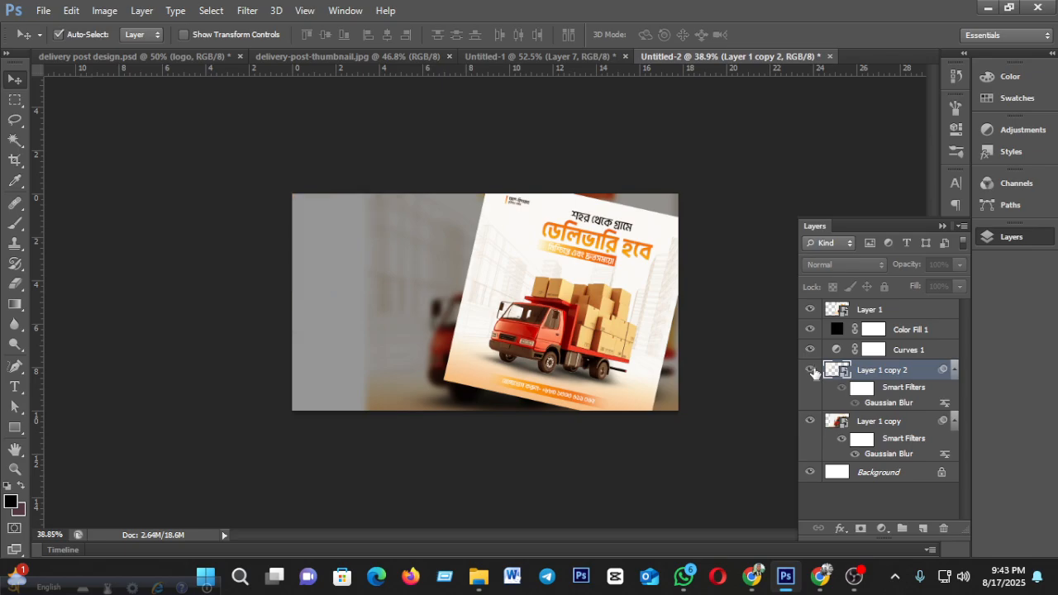
left_click(811, 369)
left_click(811, 369)
left_click(811, 370)
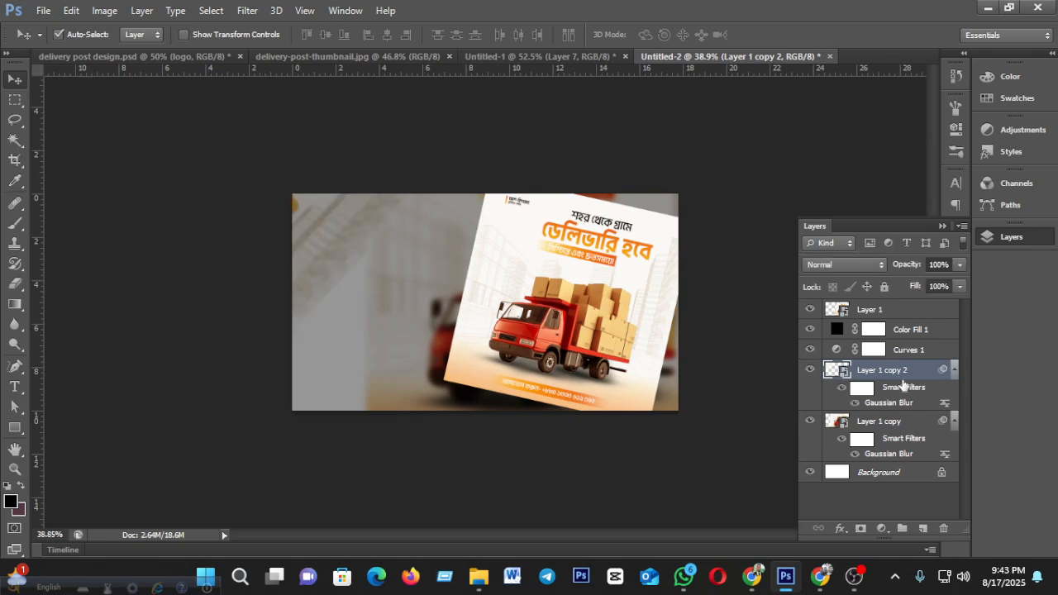
Step: Duplicate Layer 1 copy 2, set the duplicate's rotation to about 15°, and move it over the canvas's lower-left corner
key("ctrl+j")
key("ctrl+t")
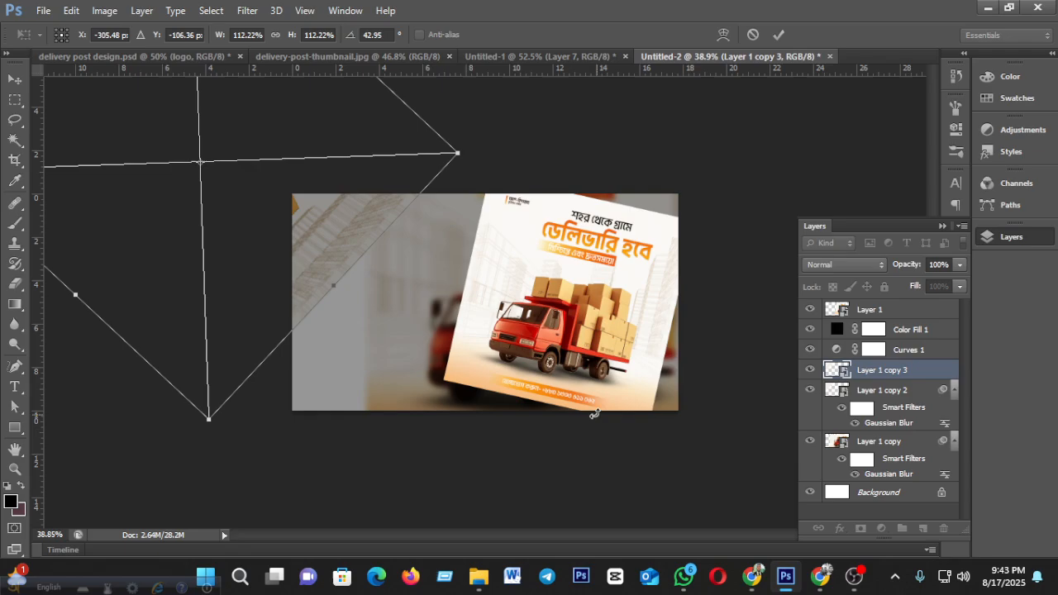
left_click_drag(269, 215, 251, 480)
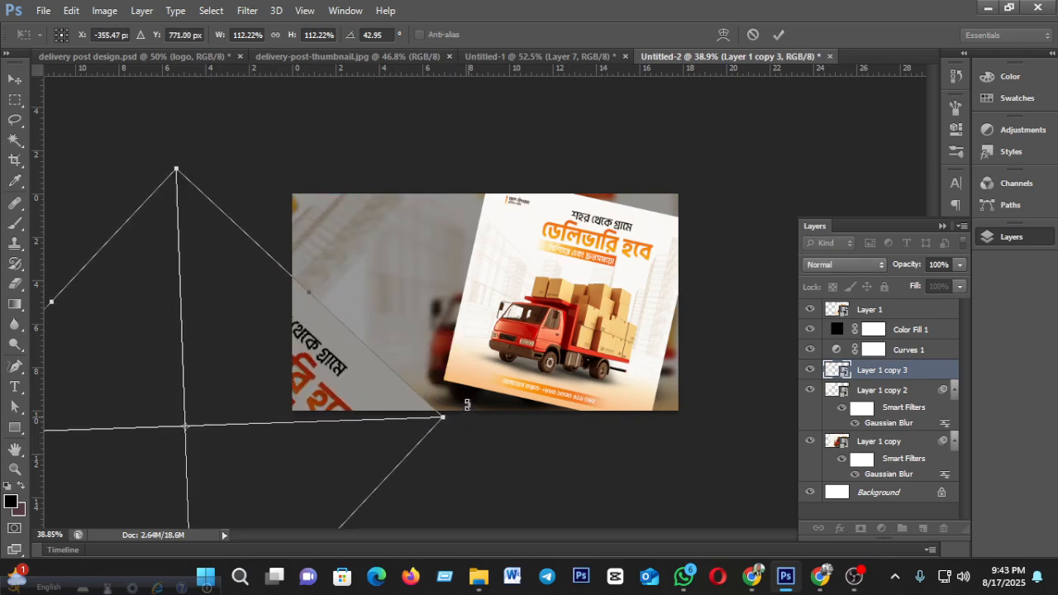
left_click_drag(465, 404, 419, 278)
left_click_drag(356, 389, 397, 468)
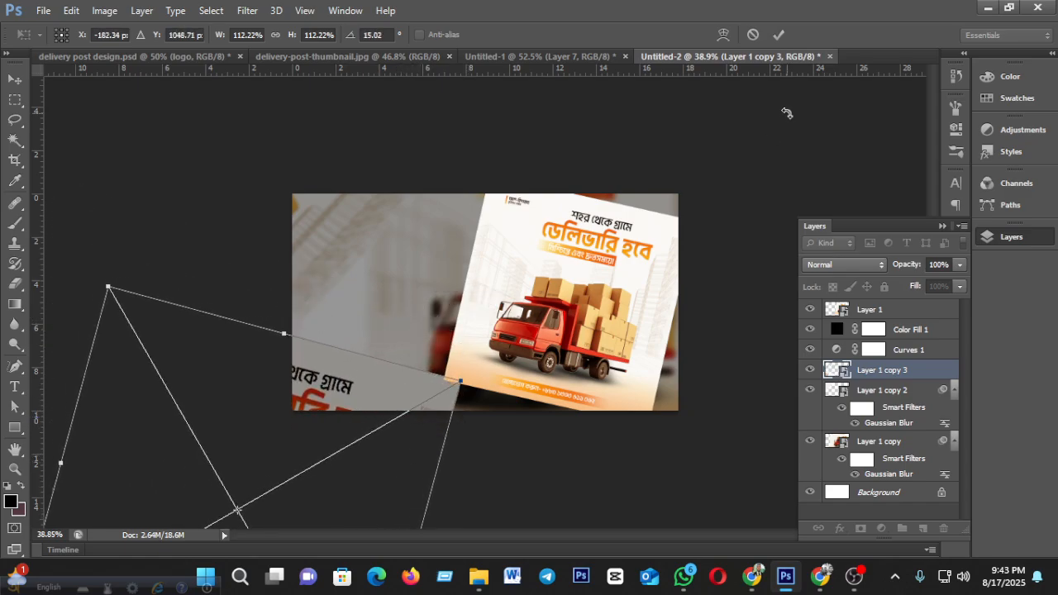
left_click(778, 35)
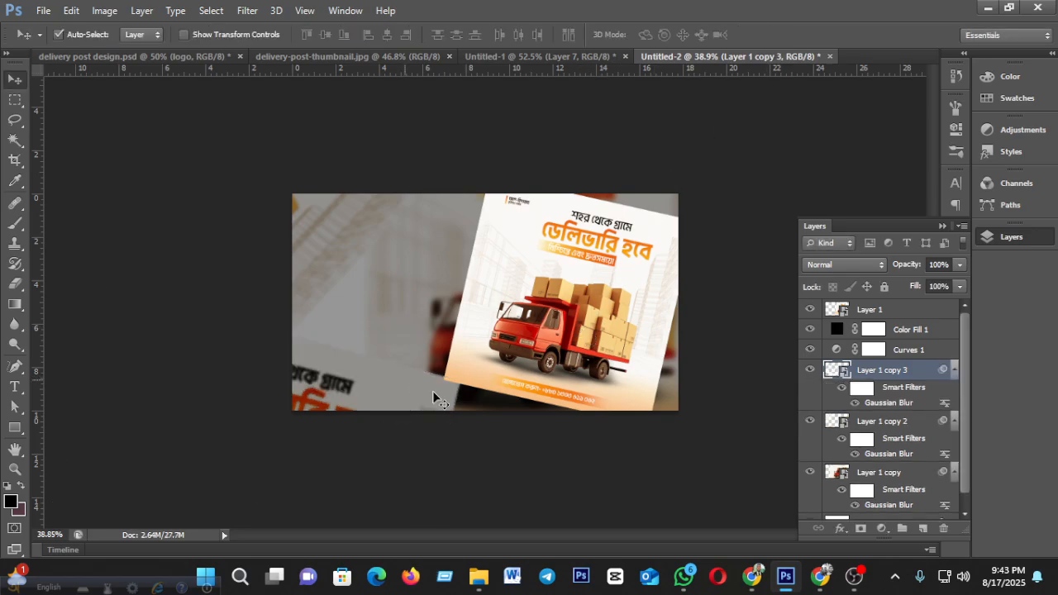
Step: Set the Gaussian Blur radius of Layer 1 copy 3 to 33.2 pixels
double_click(890, 403)
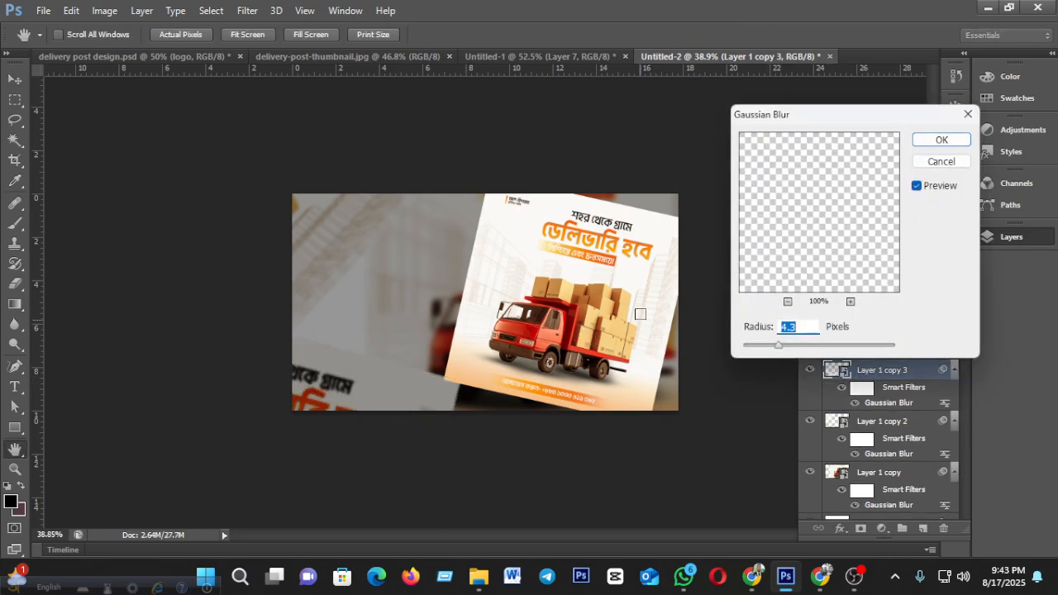
left_click(819, 347)
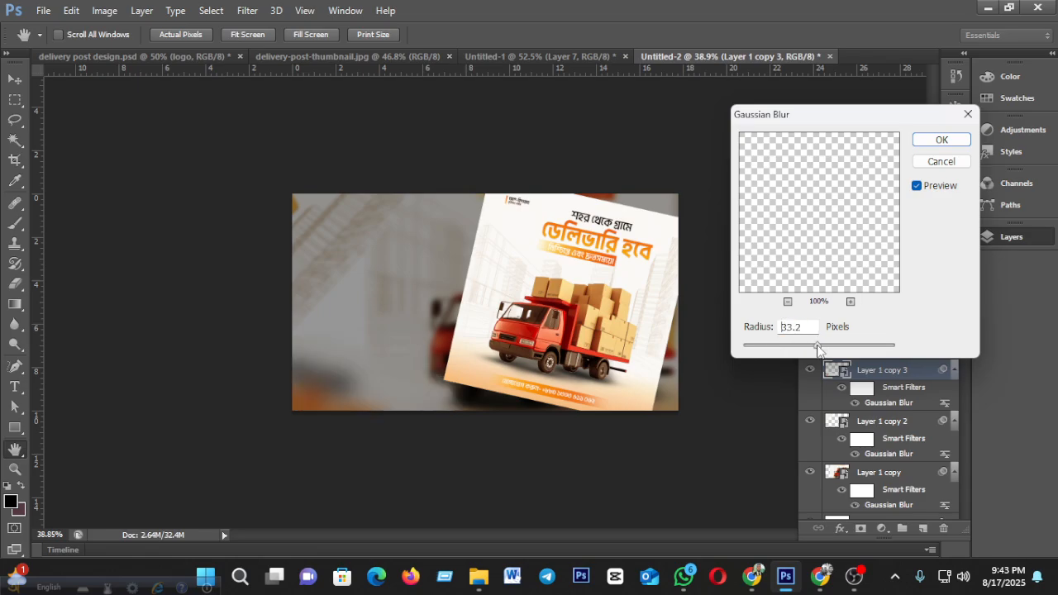
left_click(941, 141)
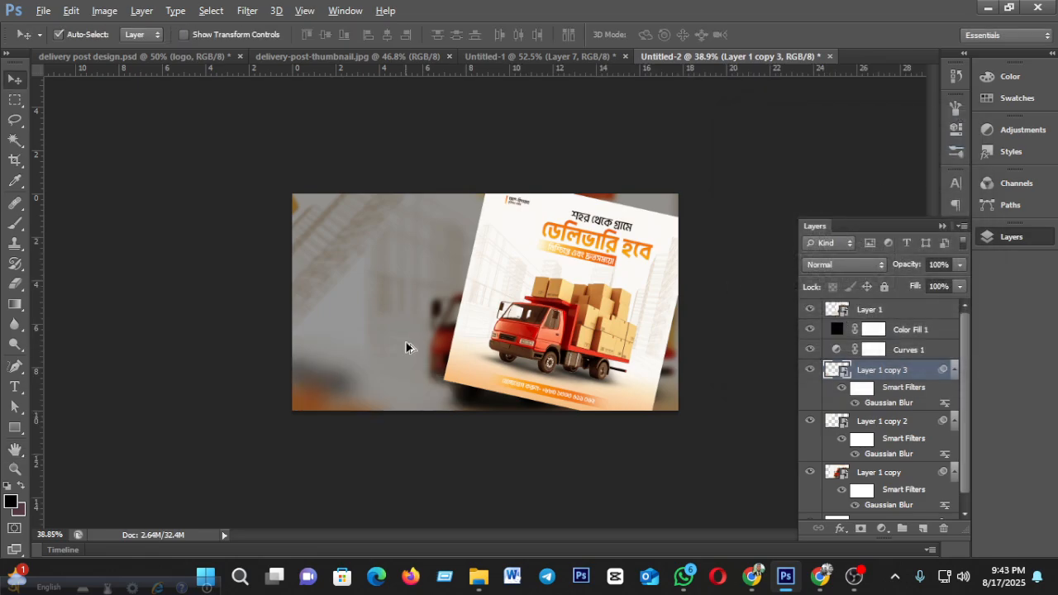
scroll(411, 295, "down", 4)
scroll(409, 315, "up", 3)
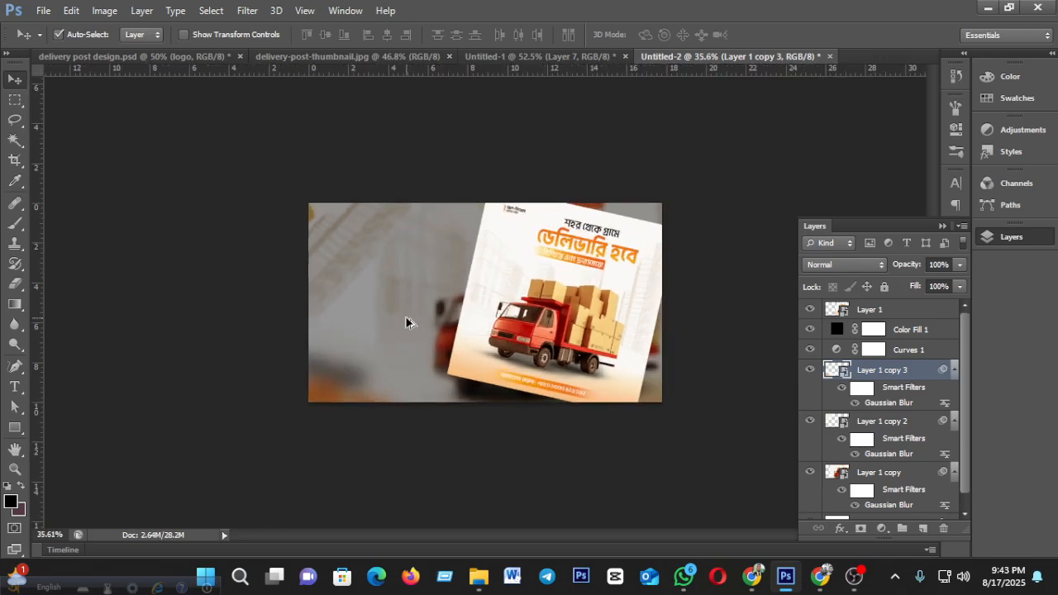
Step: Add a drop shadow to Layer 1 with 55% opacity and a 49° angle
right_click(866, 311)
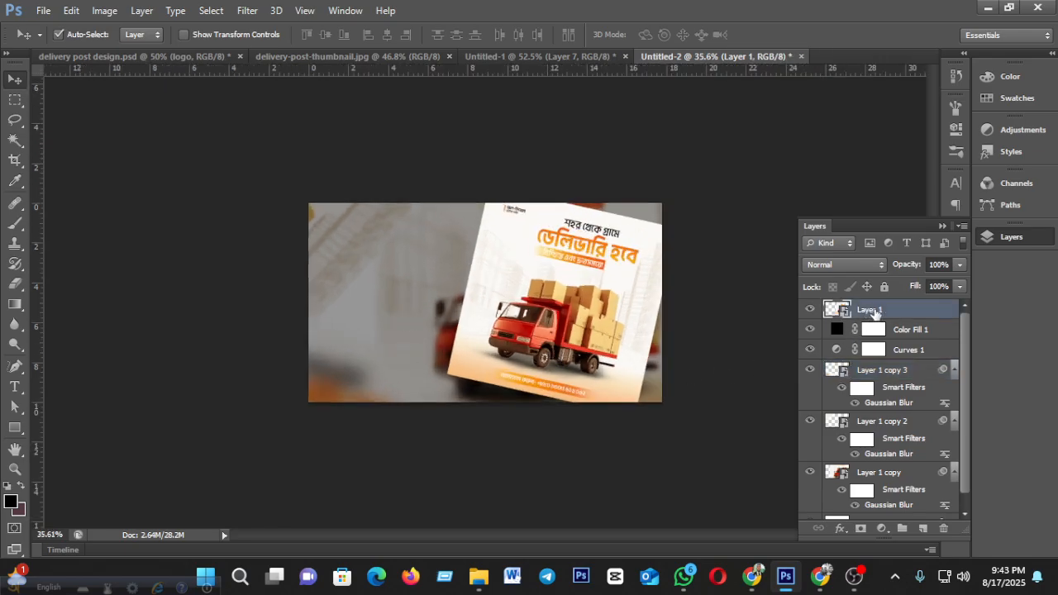
left_click(594, 74)
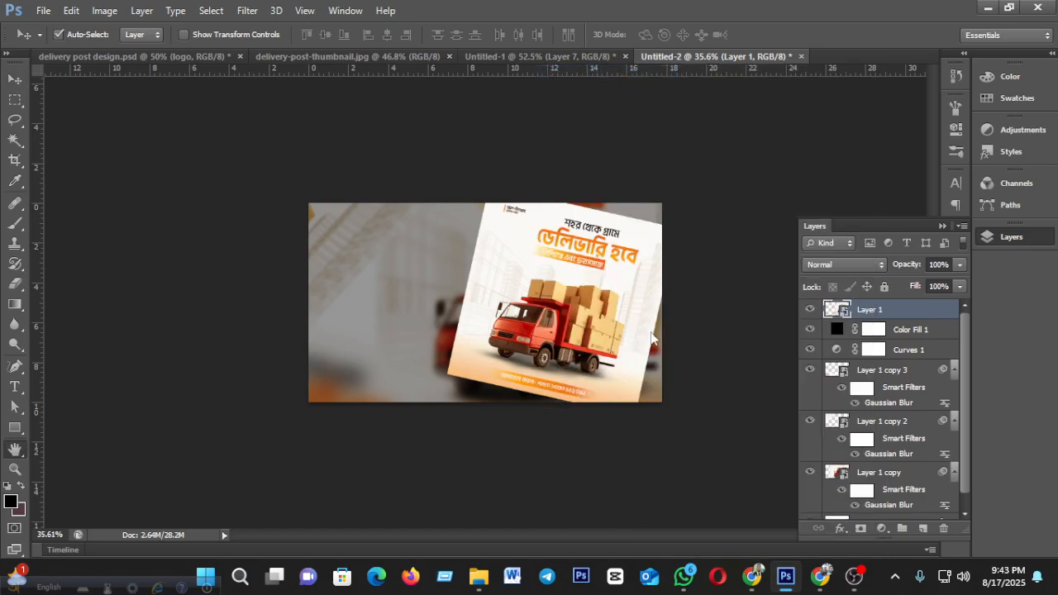
left_click(666, 382)
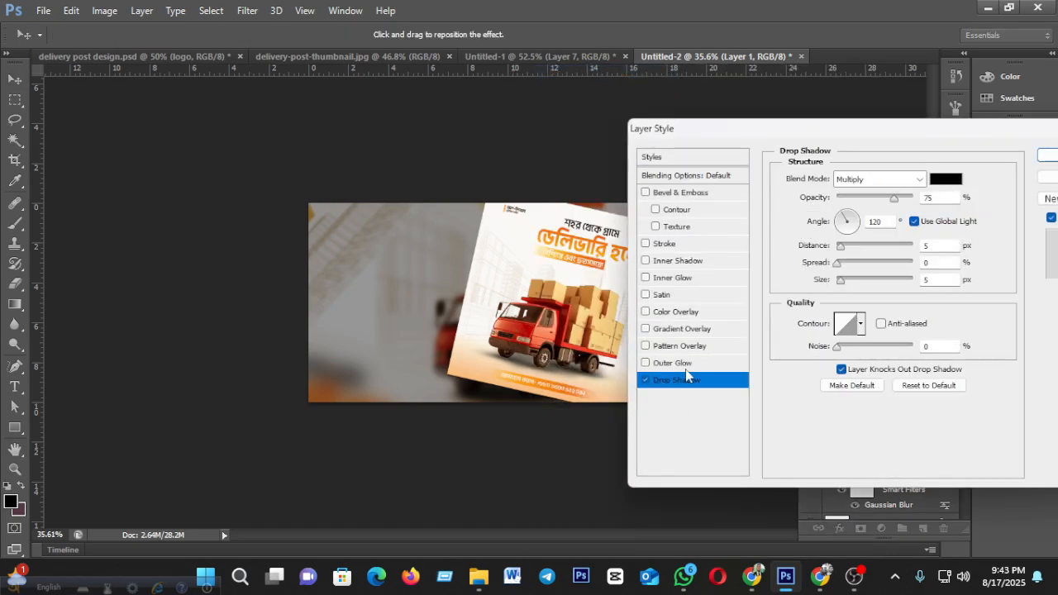
left_click_drag(895, 199, 913, 199)
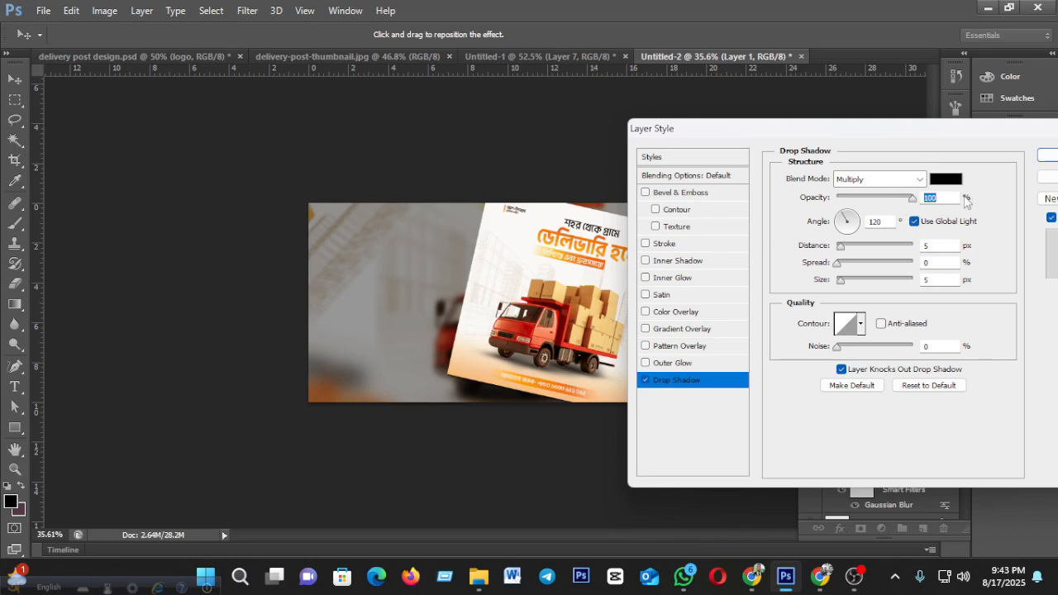
left_click(858, 218)
type("40")
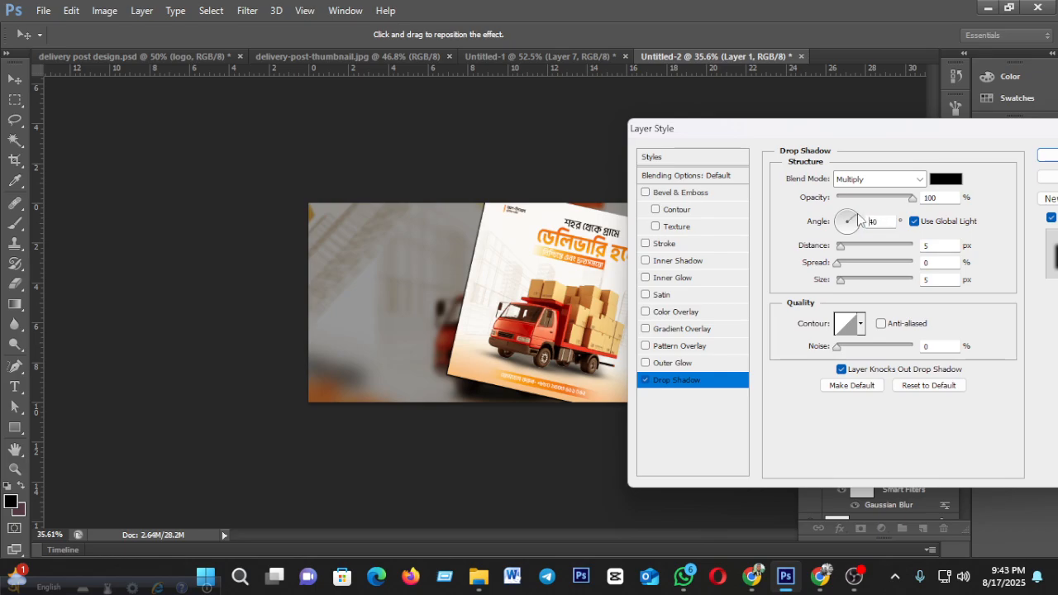
left_click_drag(859, 214, 856, 211)
left_click(879, 200)
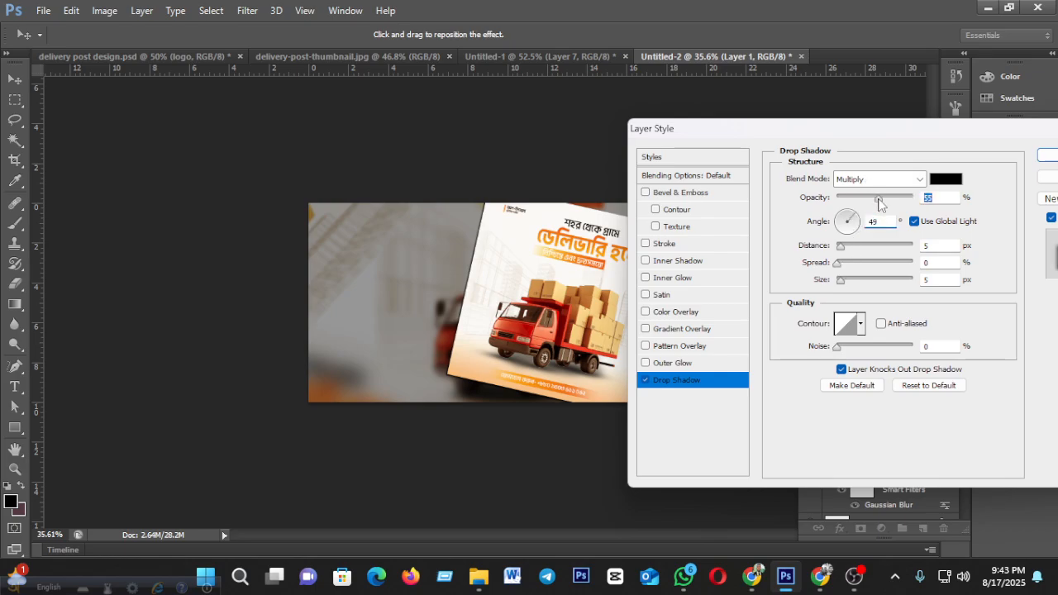
Step: Set Layer 1's drop shadow distance to 8 px and its size to about 69 px, and apply the layer style
left_click(843, 246)
left_click_drag(839, 264, 860, 279)
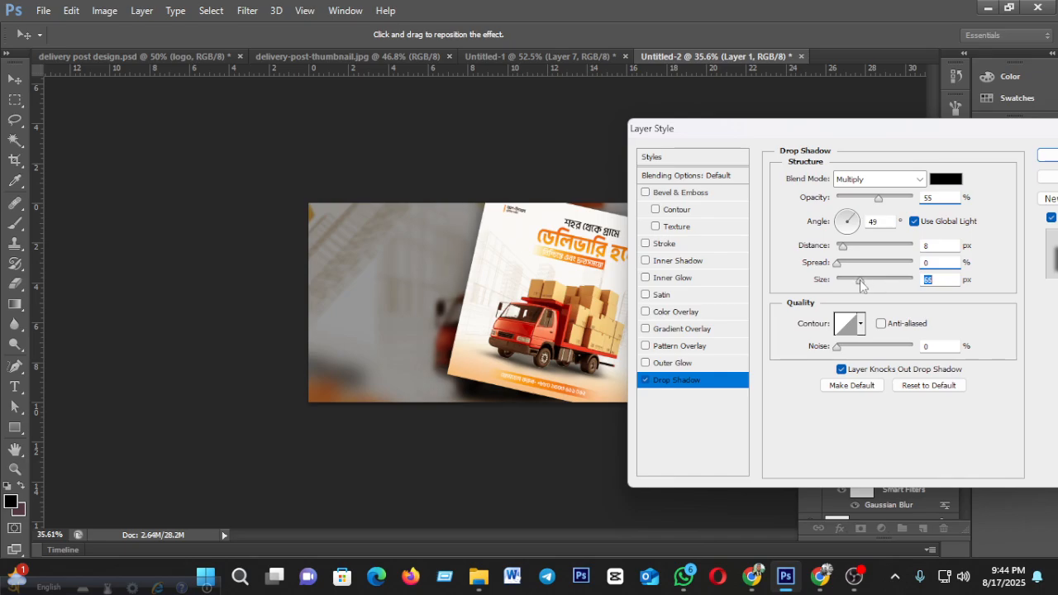
left_click(1047, 157)
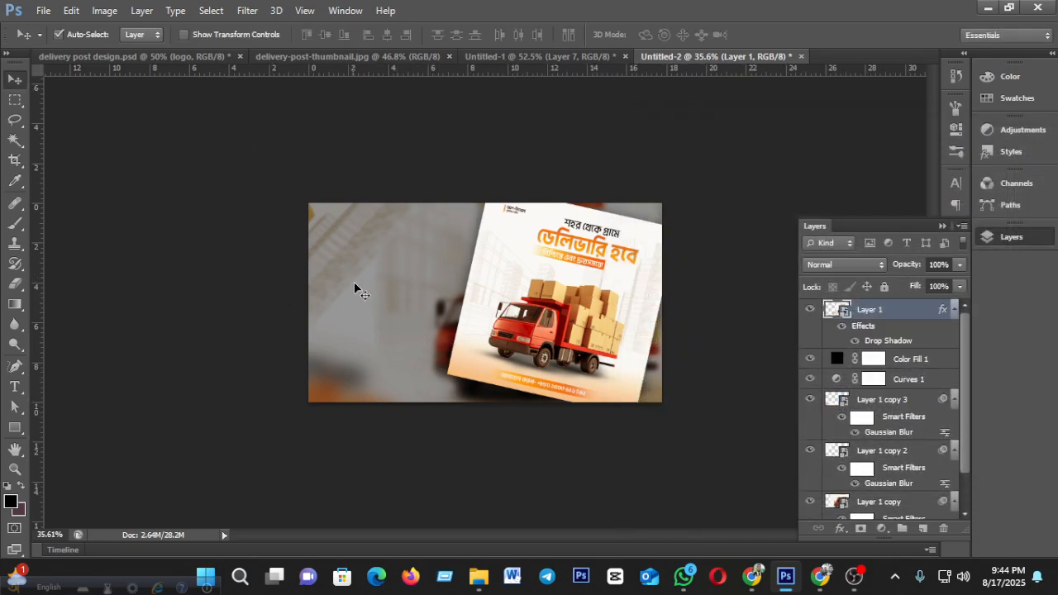
Step: Examine the layout, text and arrow of the finished reference thumbnail in delivery-post-thumbnail.jpg
left_click(302, 57)
scroll(499, 335, "up", 3)
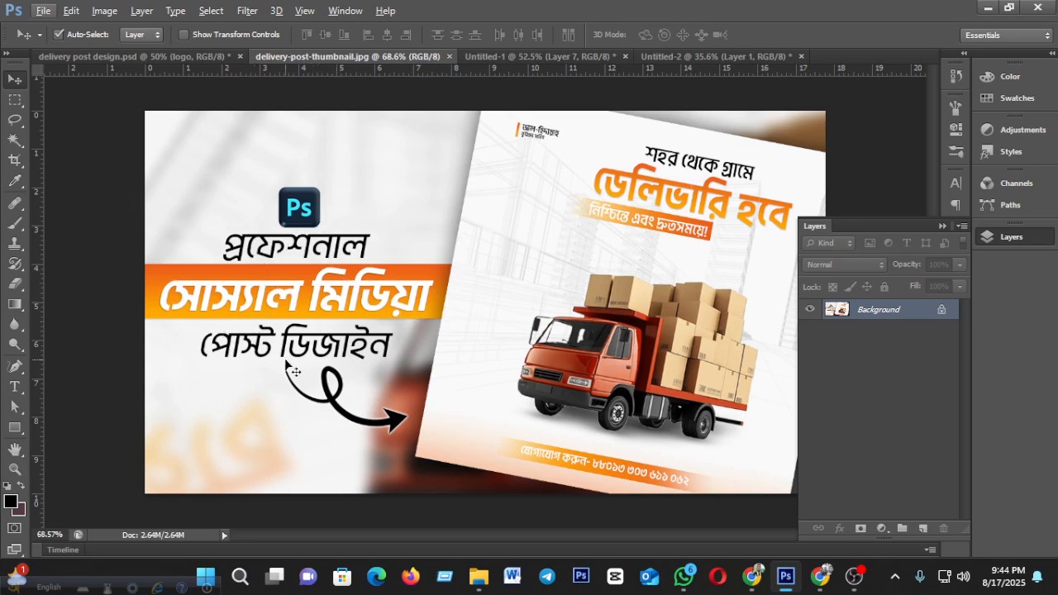
scroll(460, 342, "down", 3)
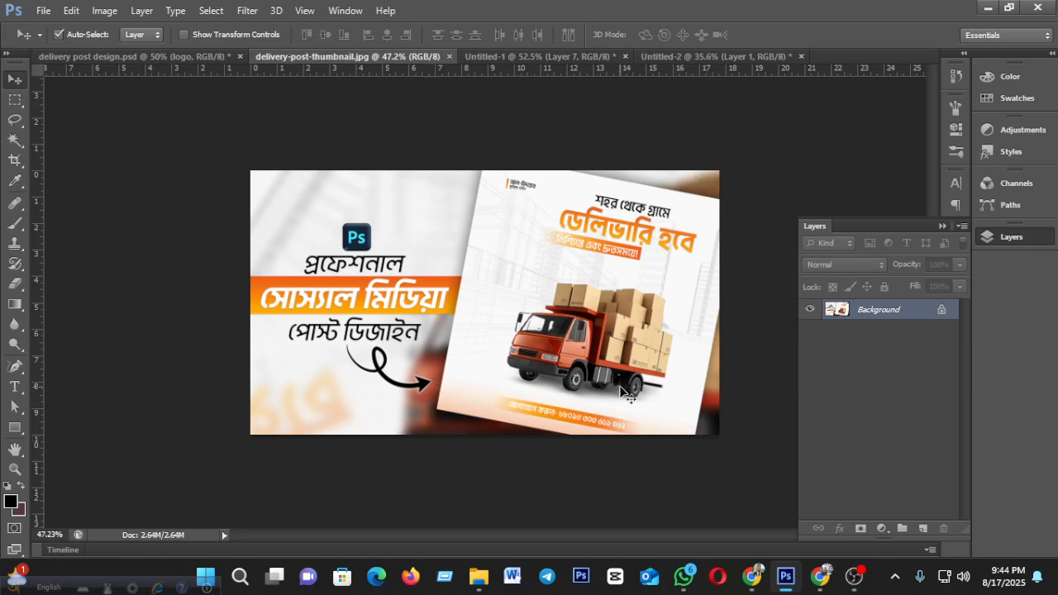
scroll(620, 389, "up", 1)
key("alt")
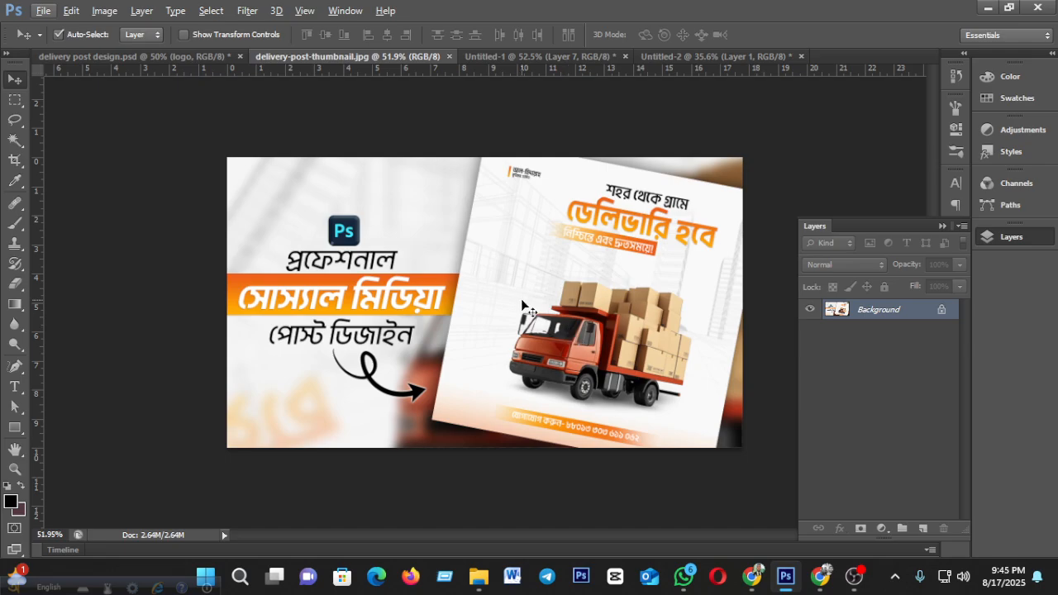
Step: Make the car group visible in delivery post design.psd
left_click(183, 64)
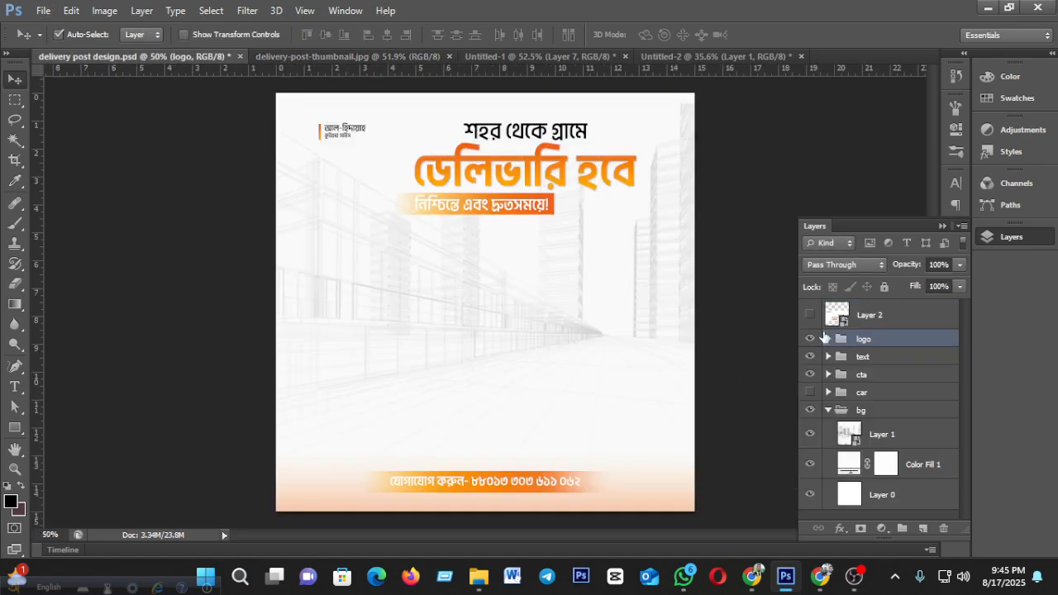
left_click(810, 394)
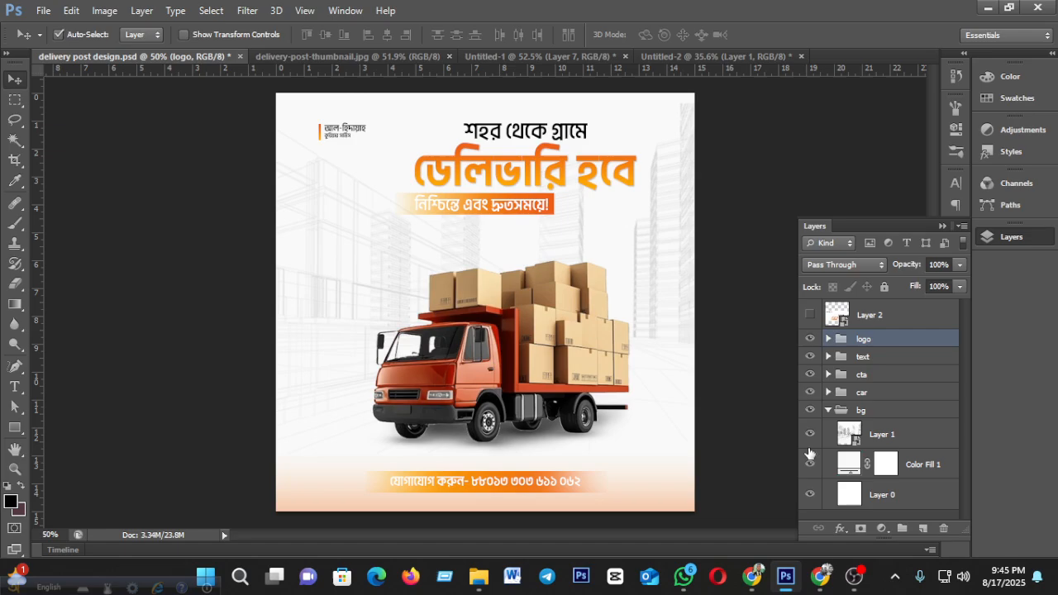
Step: Select the Color Fill 2 layer in the Untitled-1 document and hide Layer 7
left_click(576, 55)
scroll(513, 314, "down", 2)
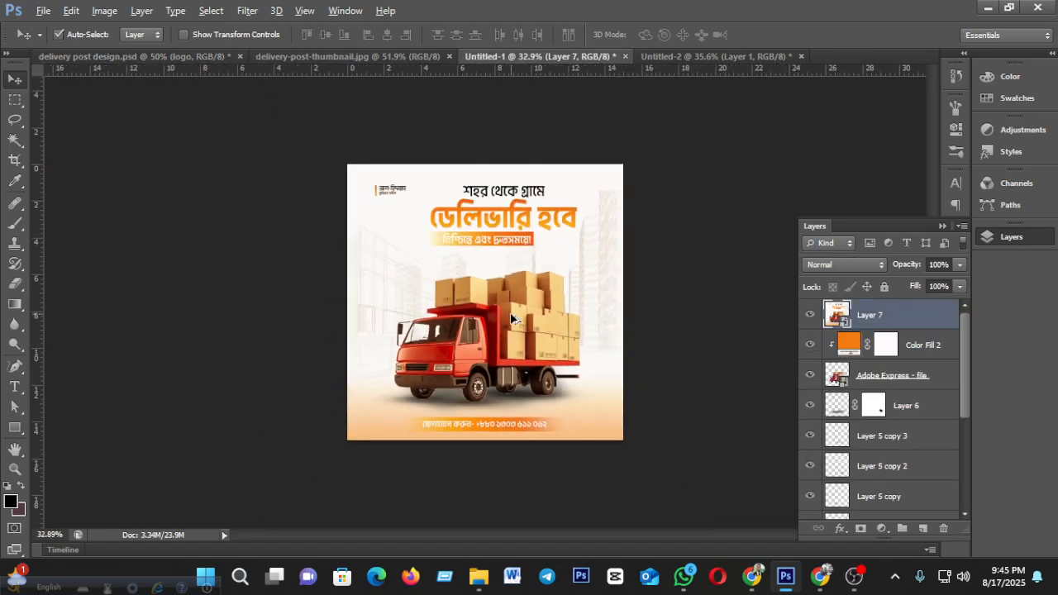
scroll(513, 314, "up", 1)
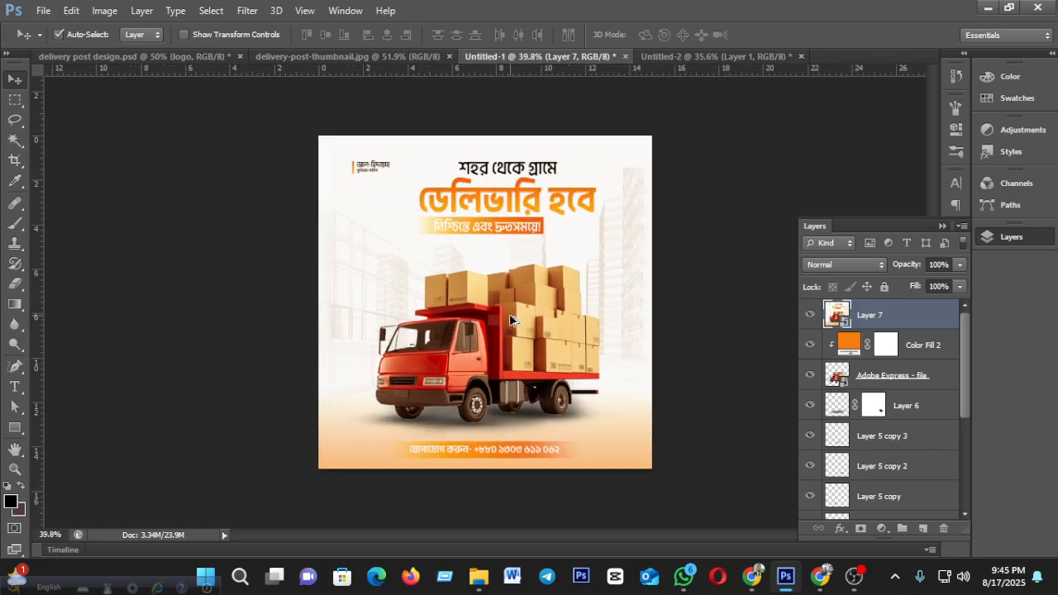
left_click(925, 349)
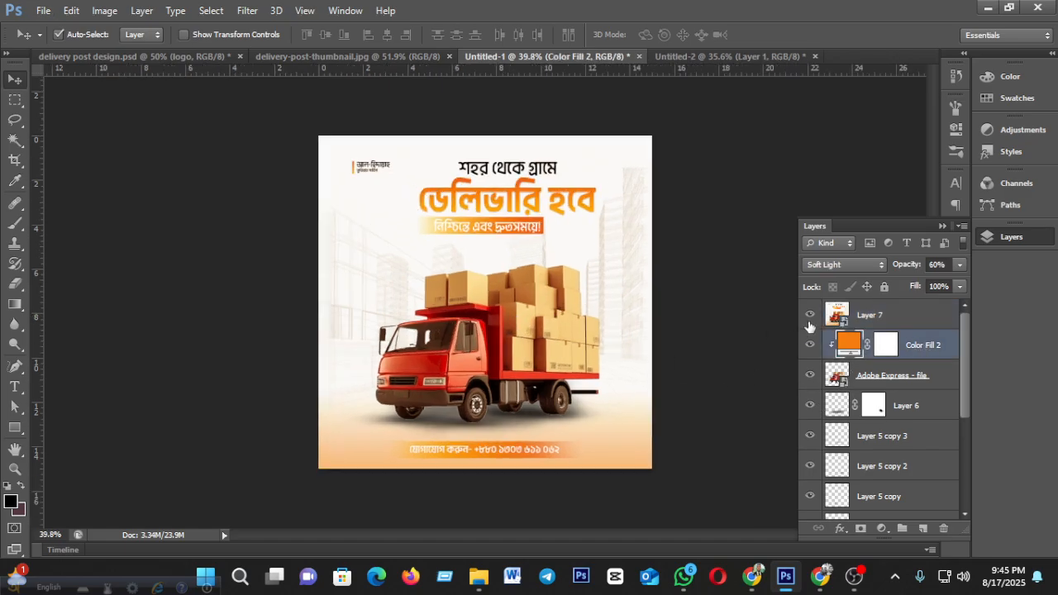
left_click(810, 316)
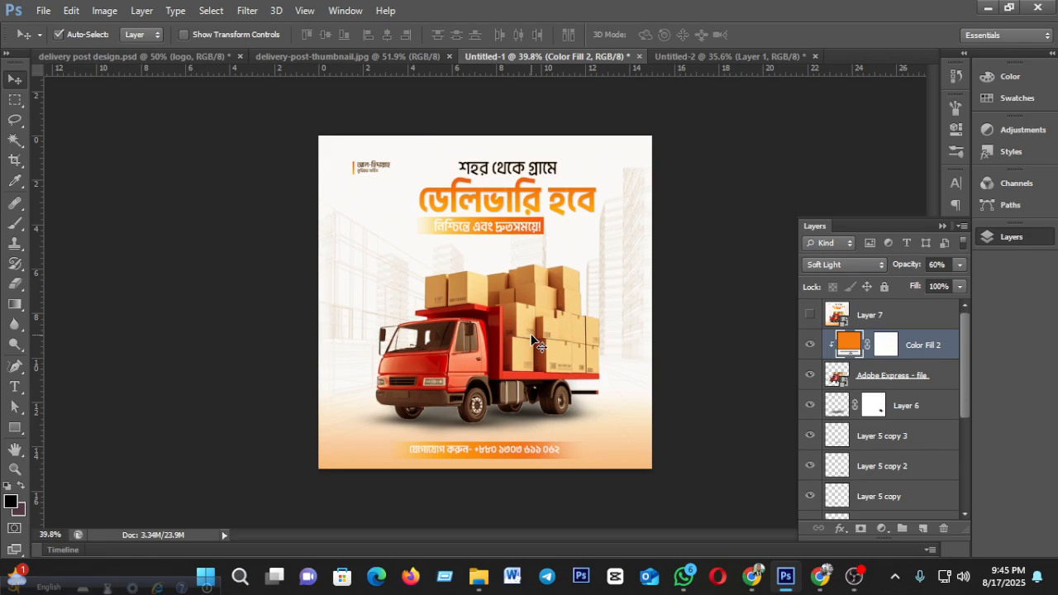
left_click(852, 579)
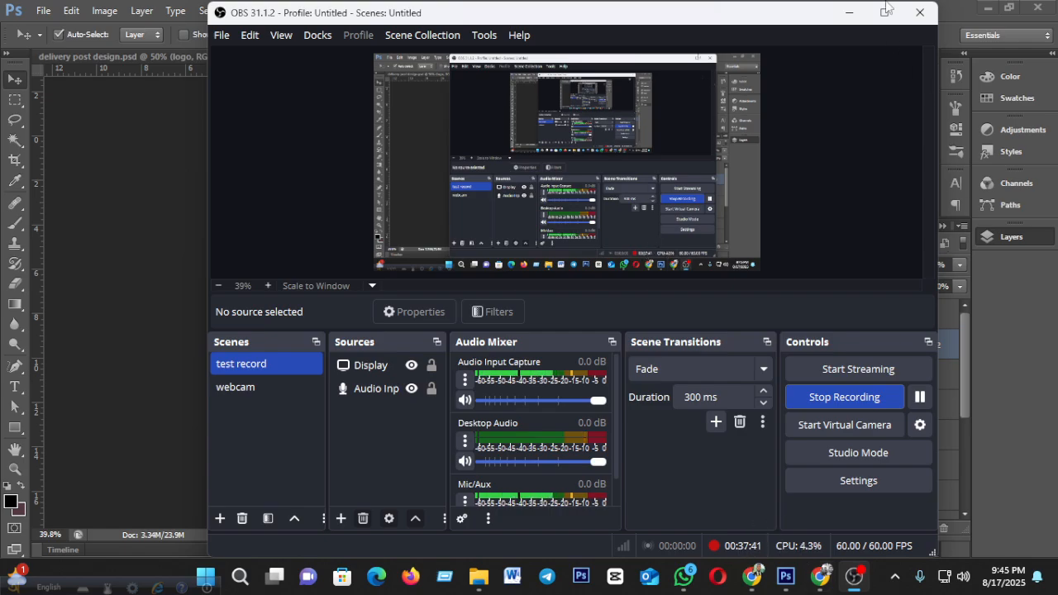
left_click(850, 16)
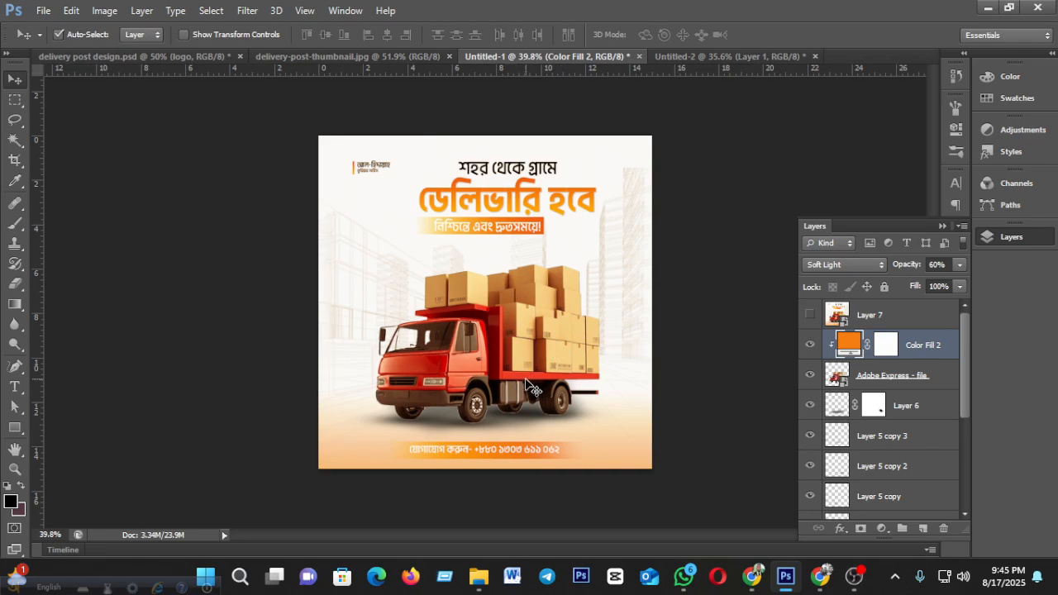